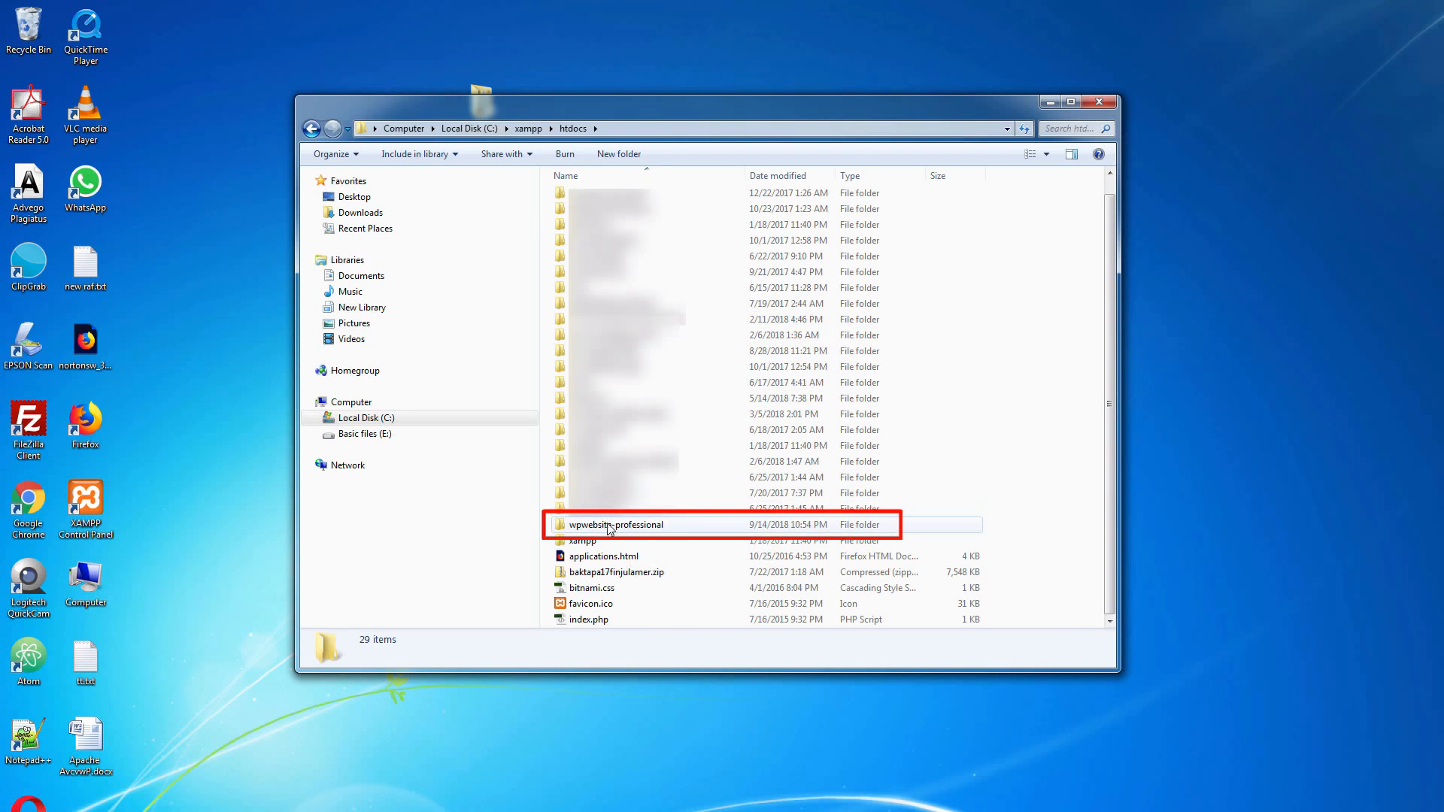
# Open the wpwebsite-professional folder in htdocs, view its full path, and minimize the window
pyautogui.doubleClick(653, 527)
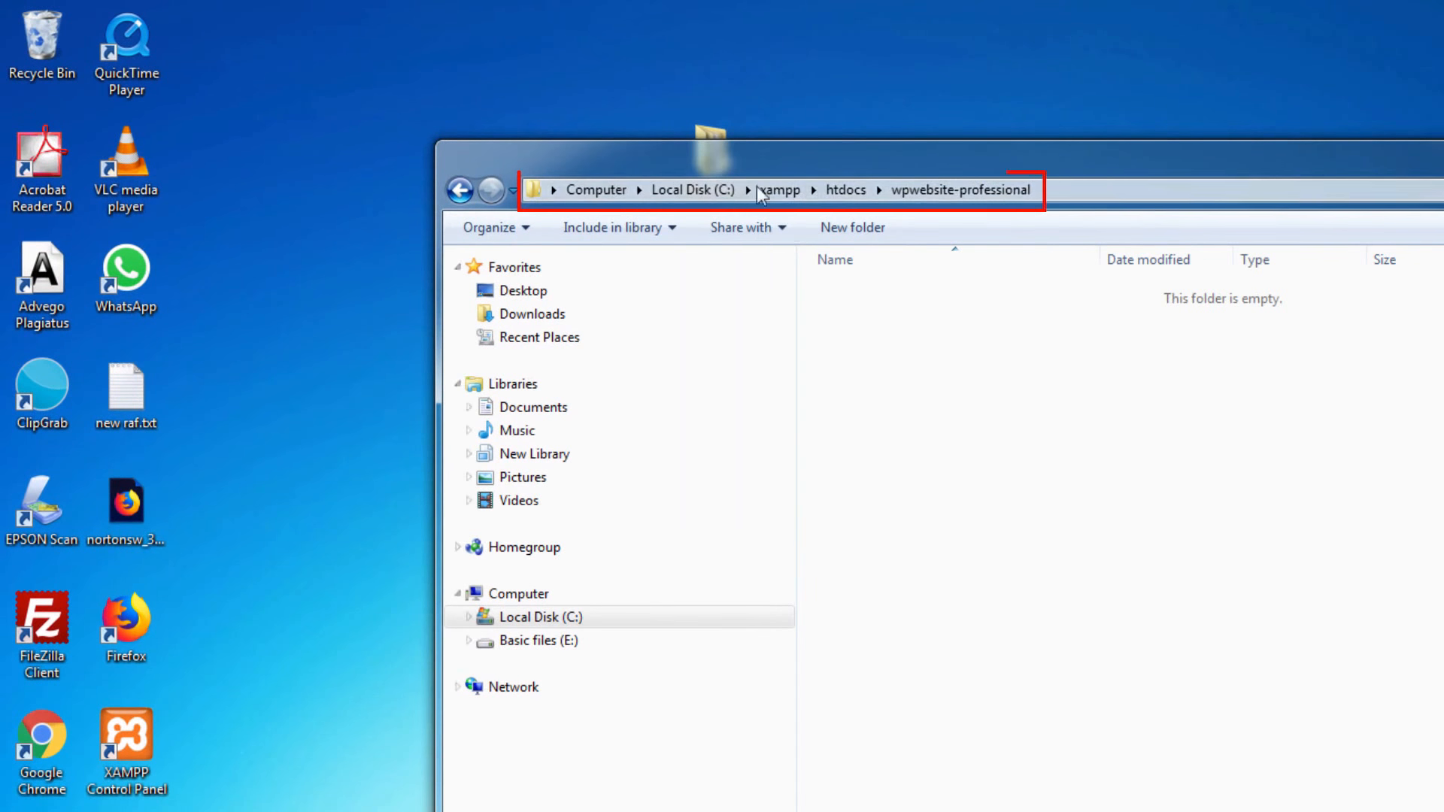
pyautogui.click(1131, 192)
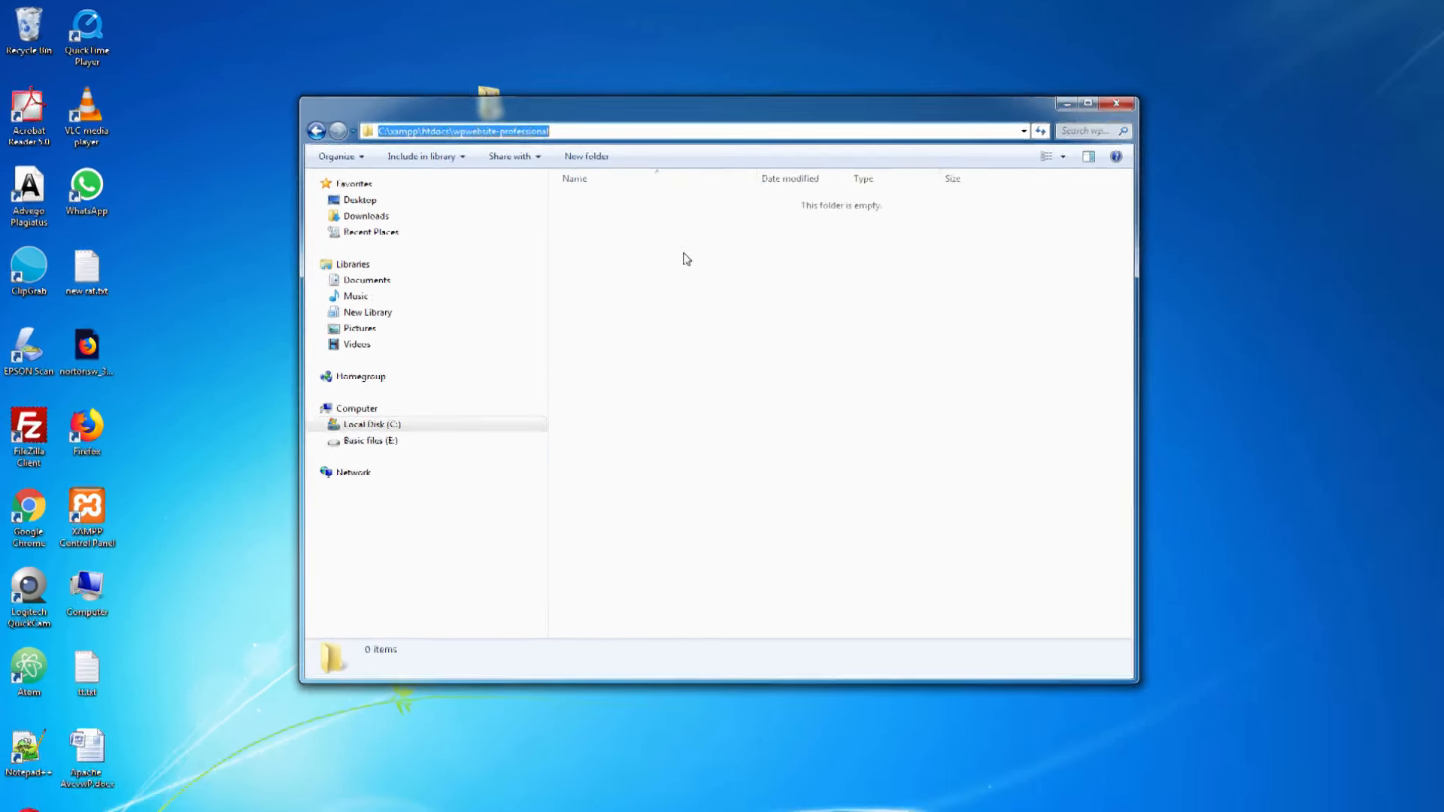
pyautogui.click(994, 369)
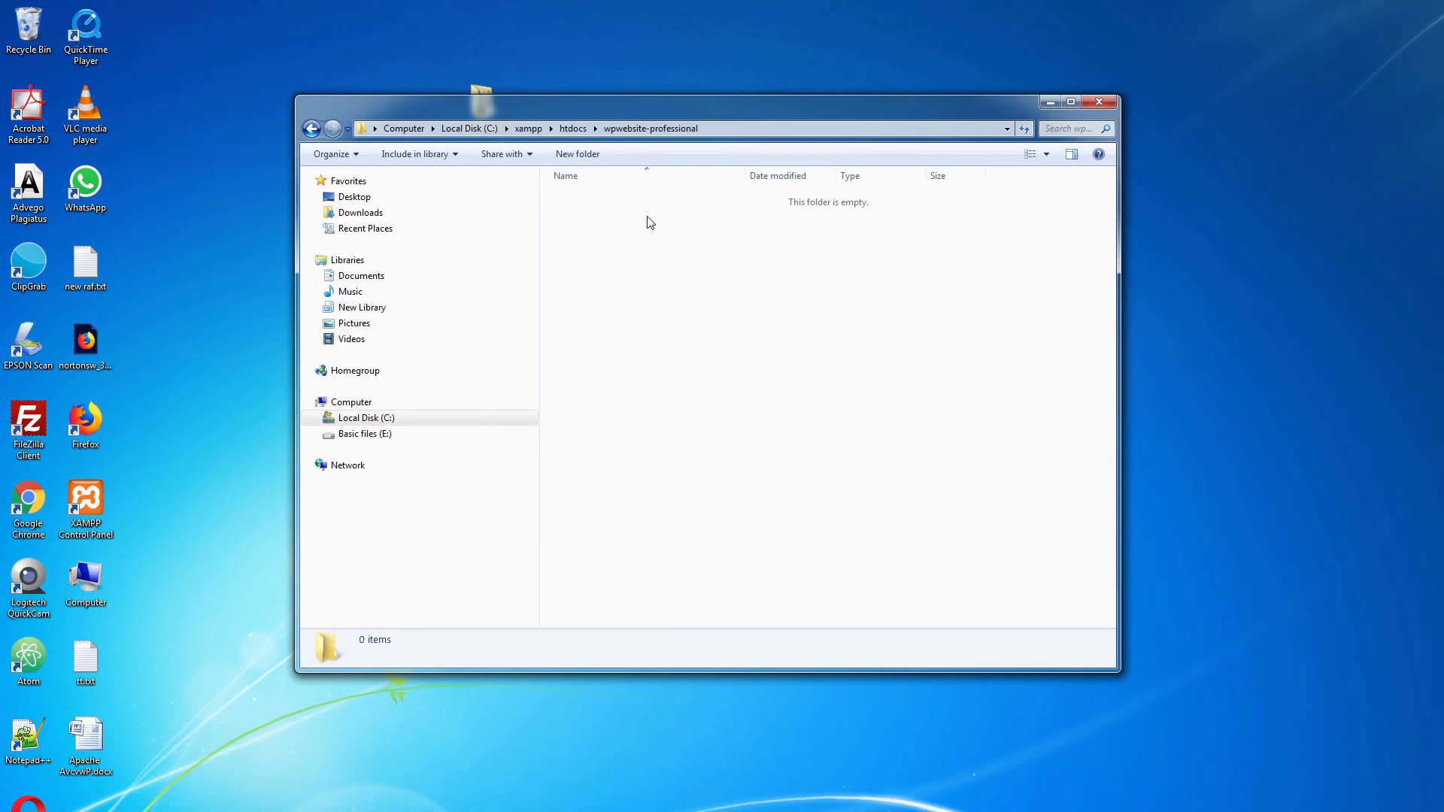
pyautogui.click(1055, 110)
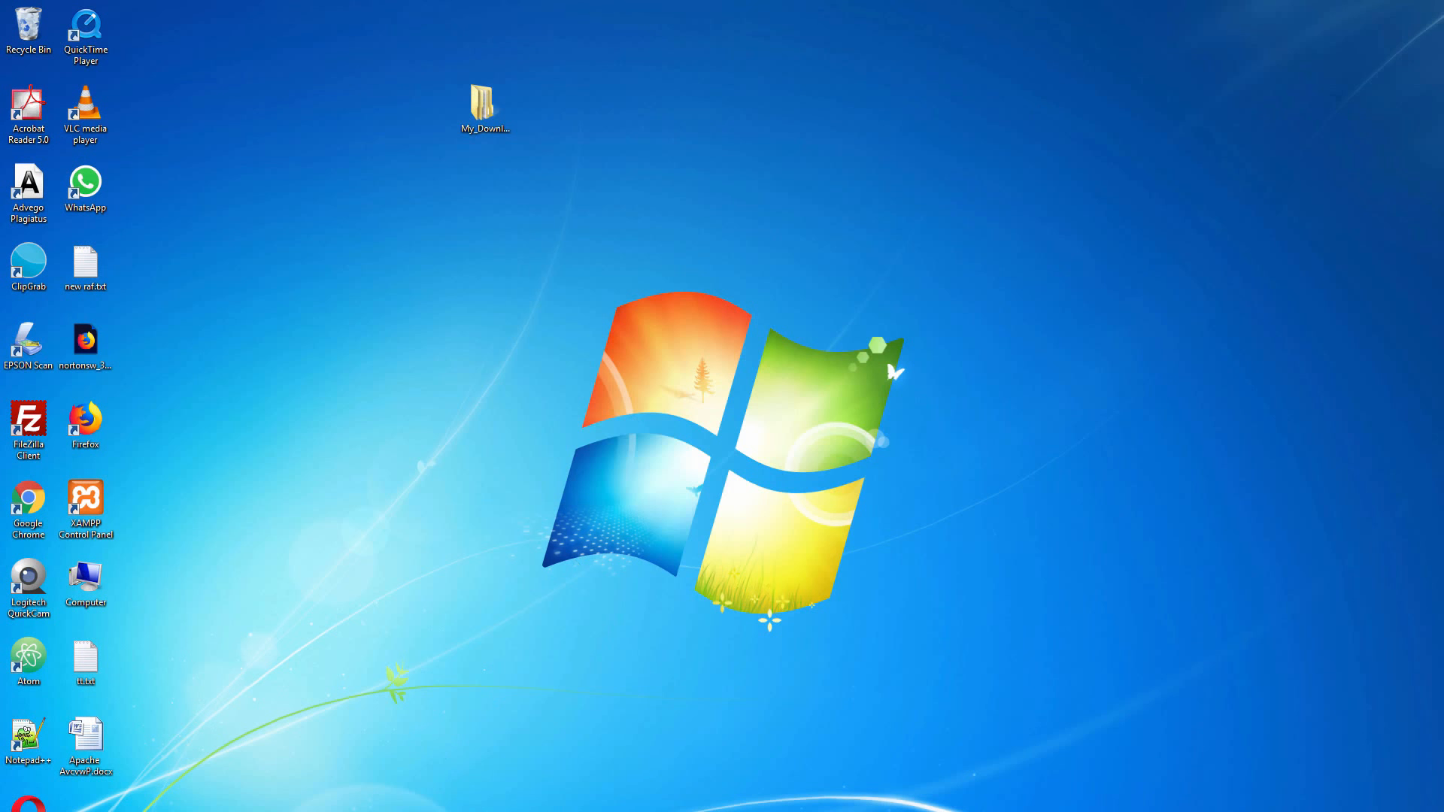
# Open Google Chrome in a maximized window and search Google for "wordpress"
pyautogui.doubleClick(42, 529)
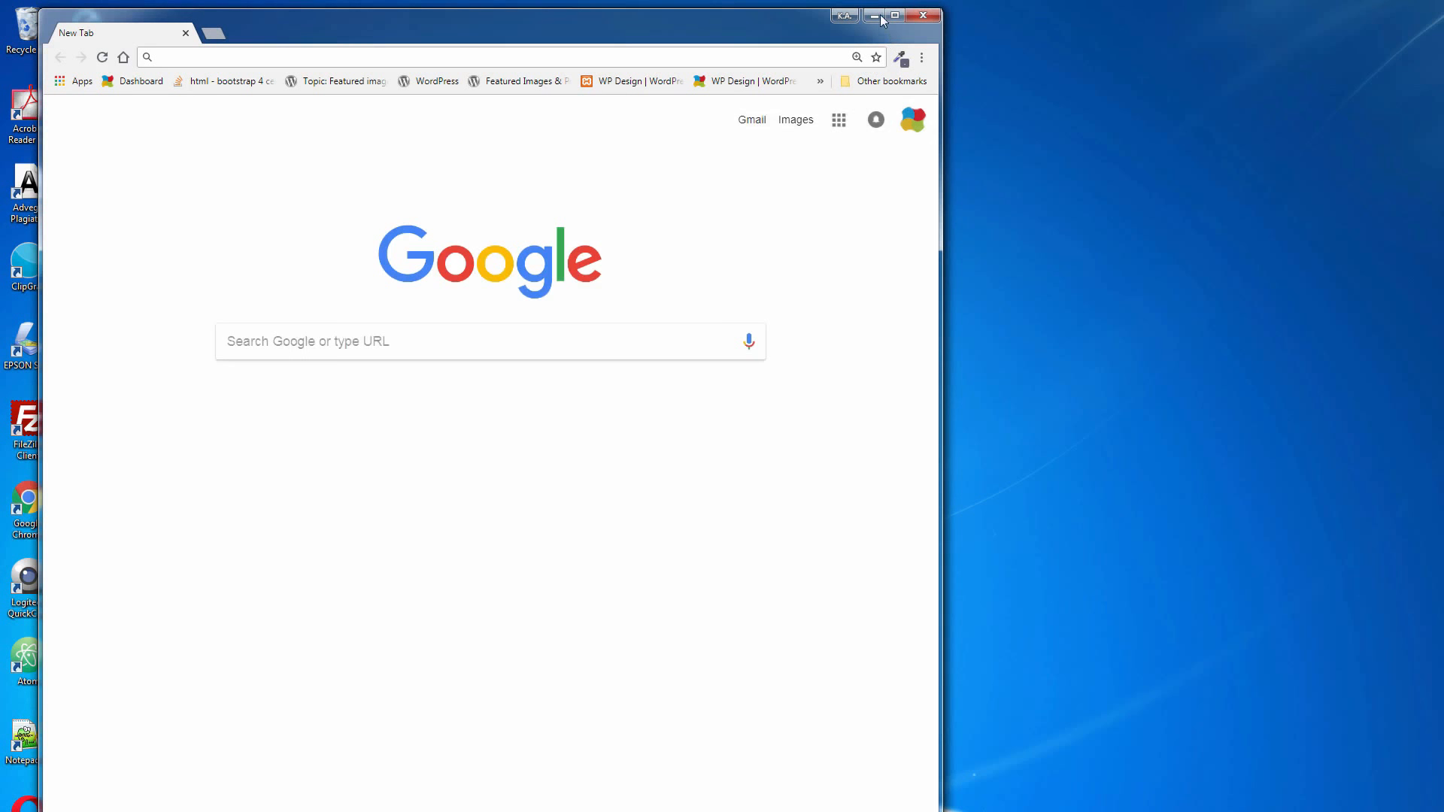
pyautogui.click(894, 15)
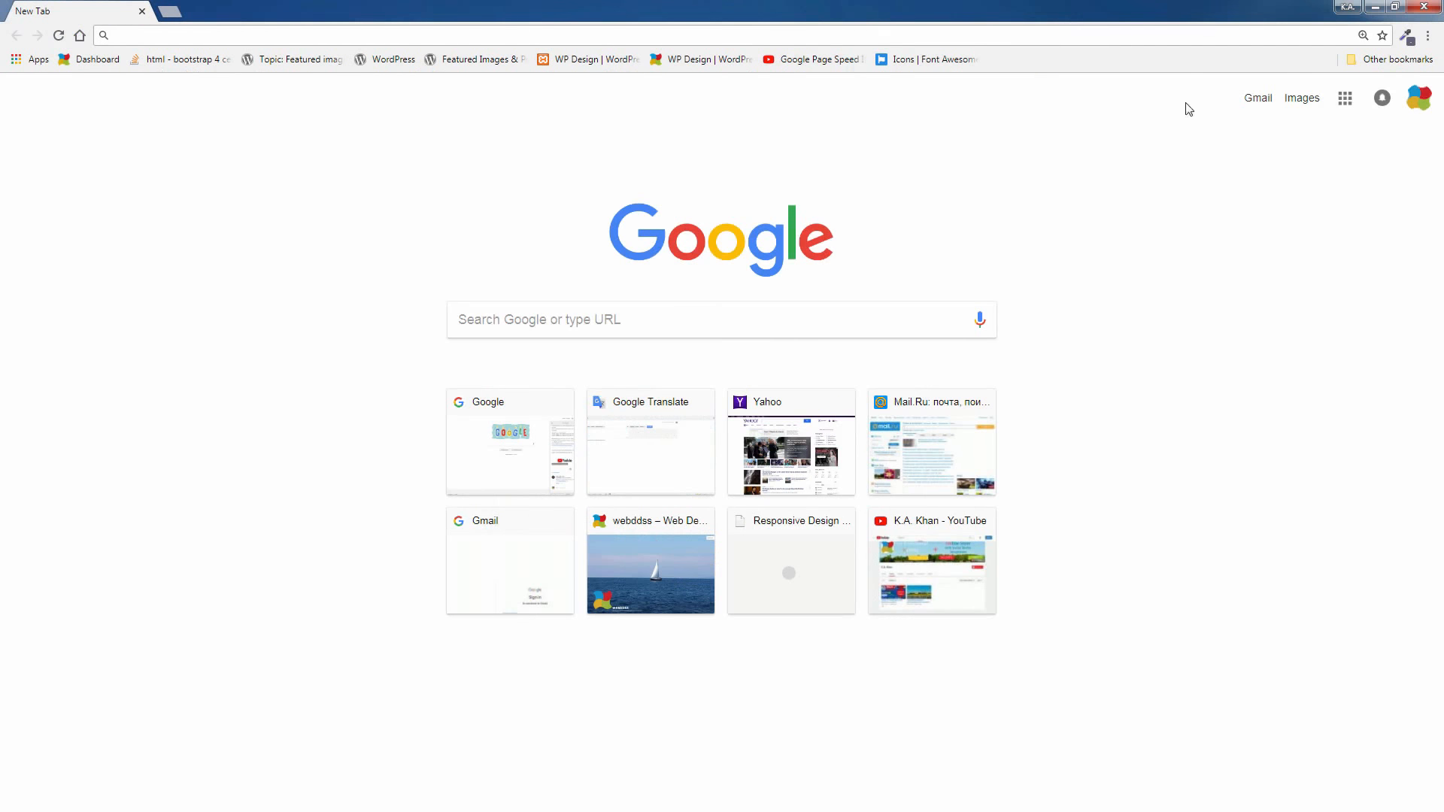
pyautogui.click(632, 311)
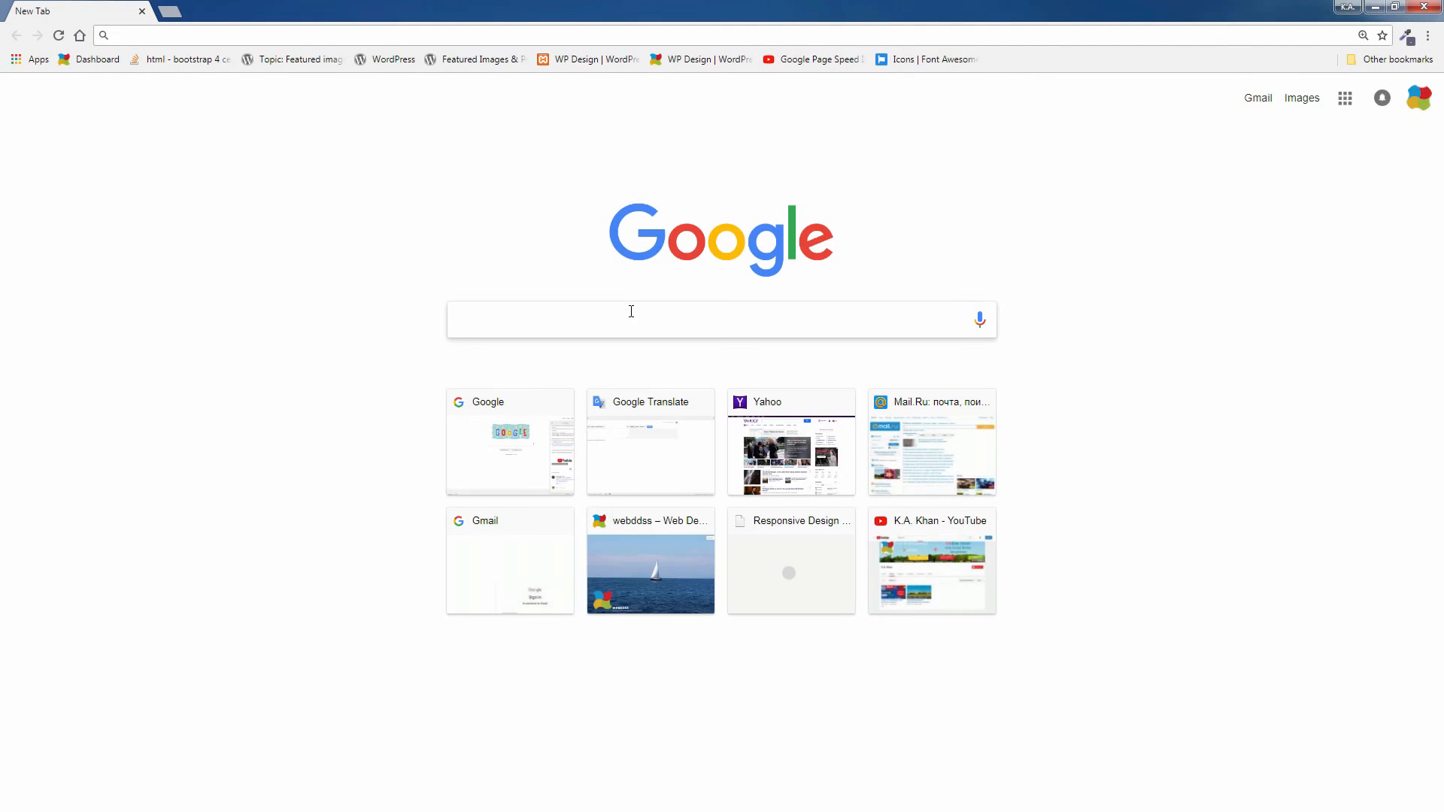
pyautogui.write('word')
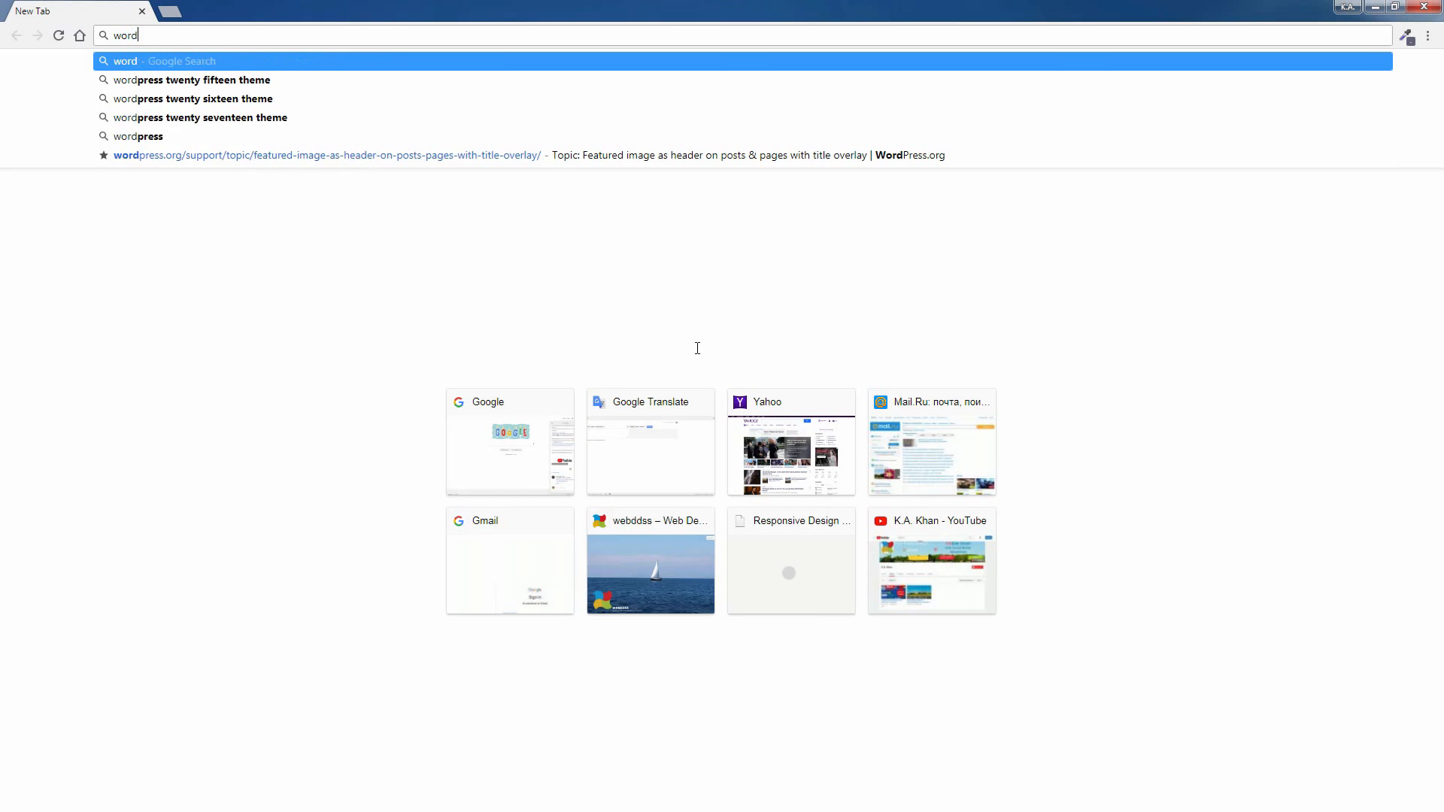
pyautogui.write('press')
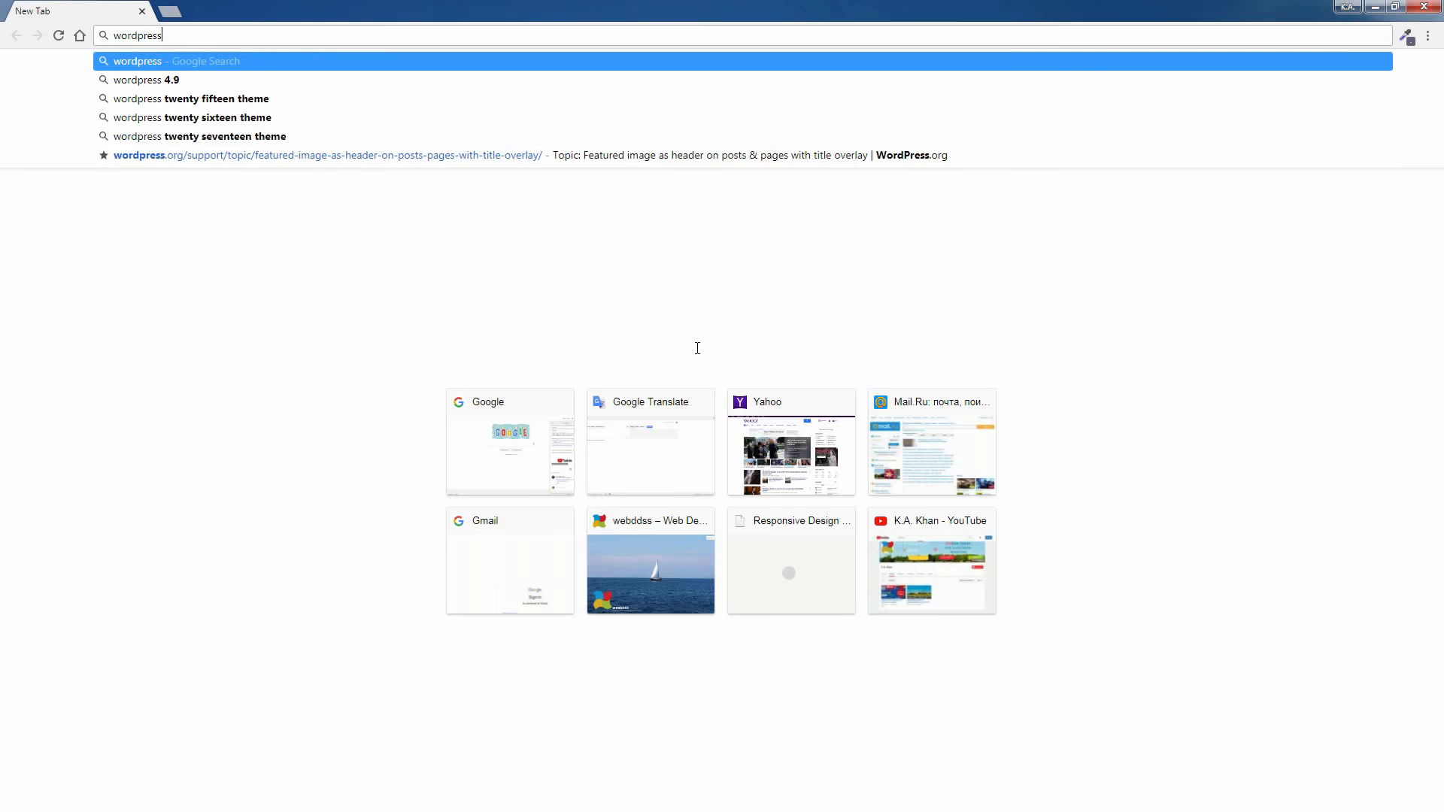
pyautogui.click(179, 65)
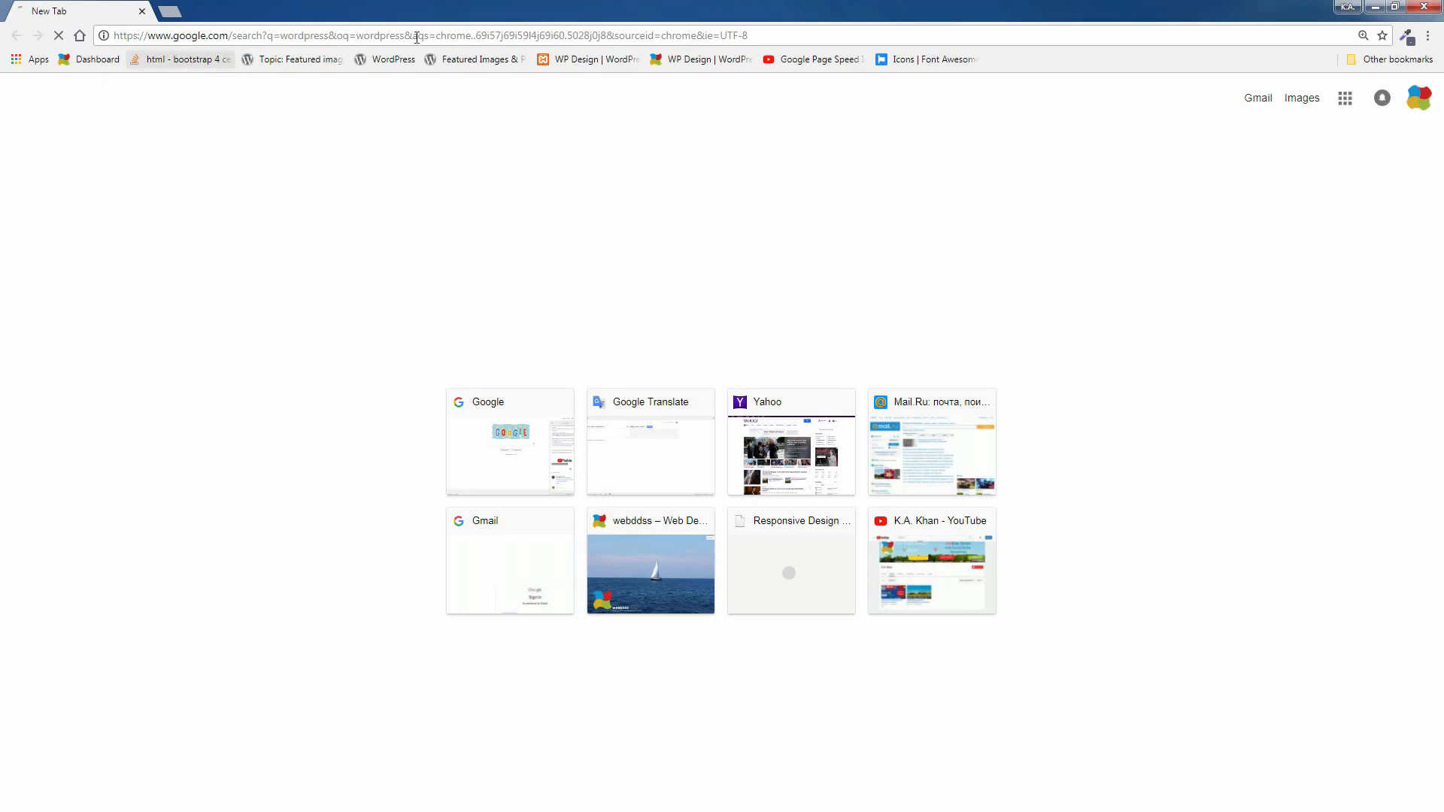
# Open the WordPress.org download page from the search results and start downloading WordPress 4.9.8
pyautogui.scroll(-2, 327, 340)
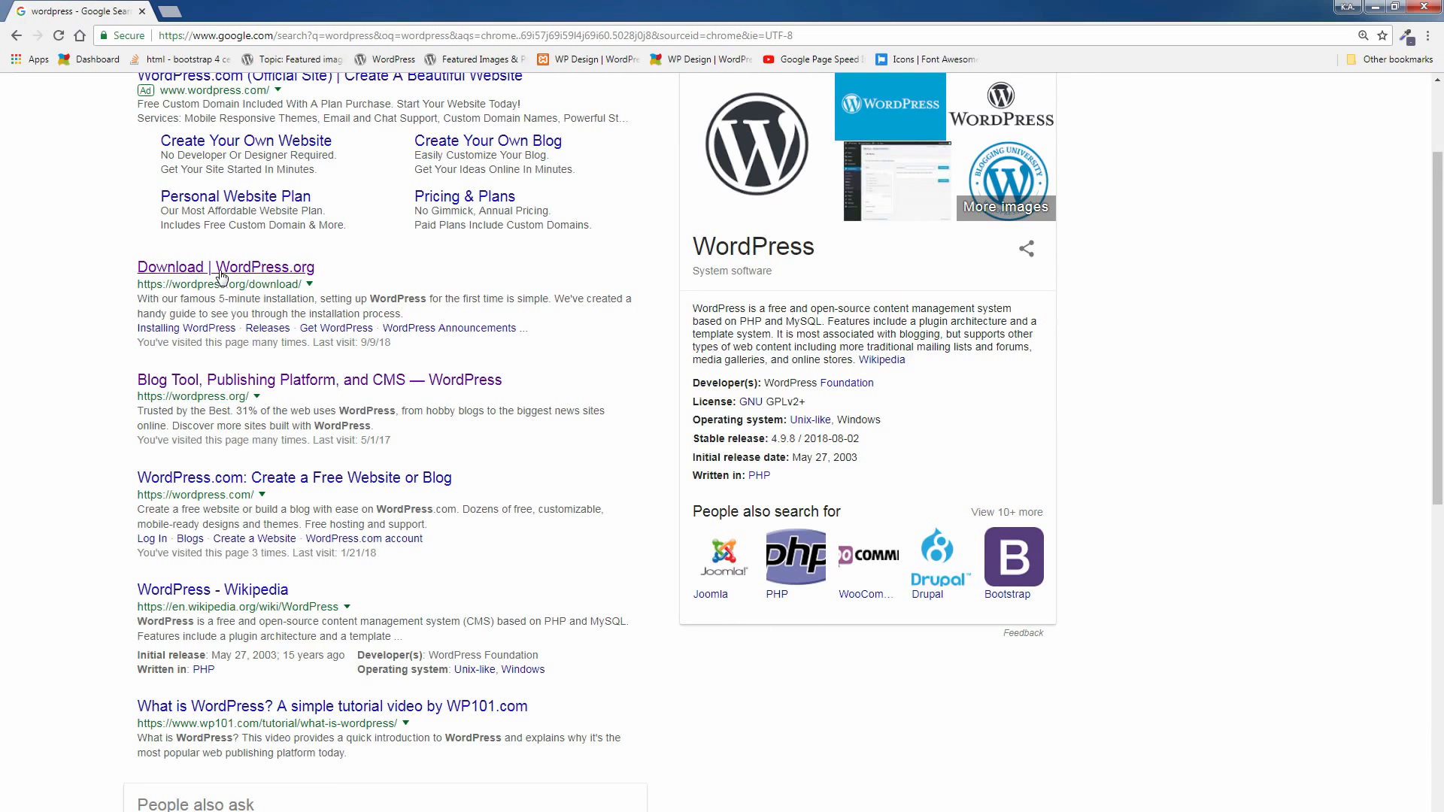
pyautogui.click(220, 269)
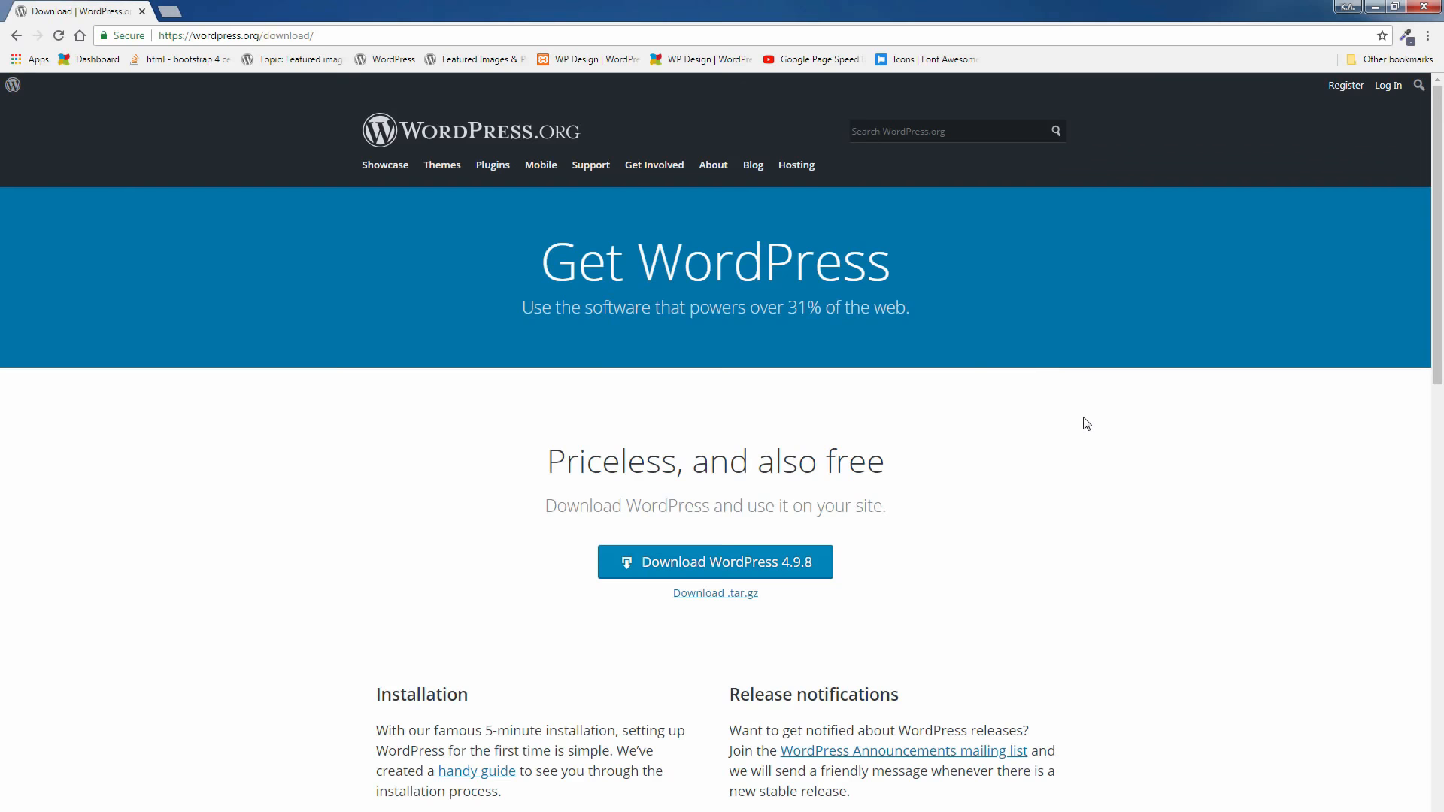
pyautogui.scroll(-3, 1087, 423)
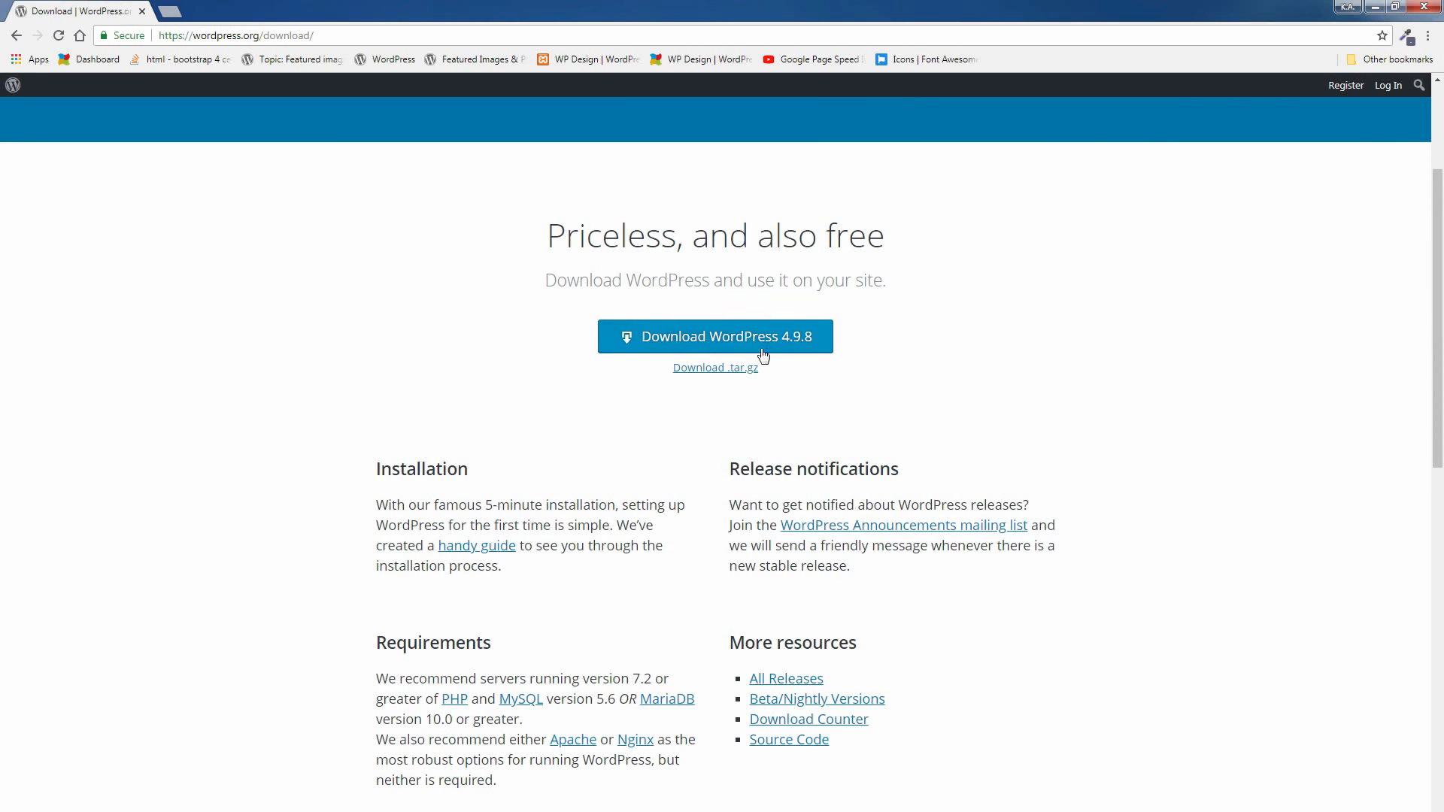
pyautogui.scroll(-2, 864, 395)
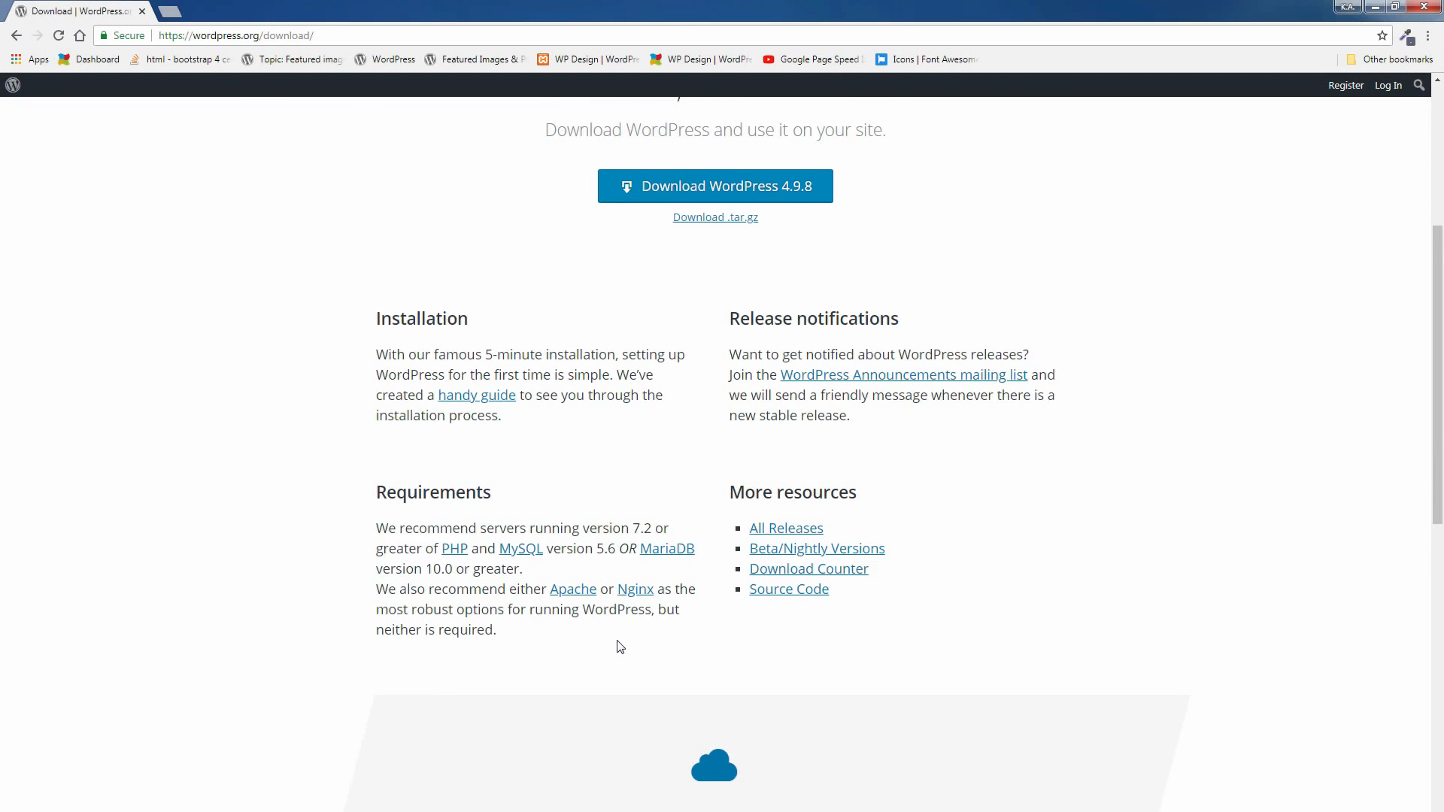
pyautogui.scroll(-2, 620, 645)
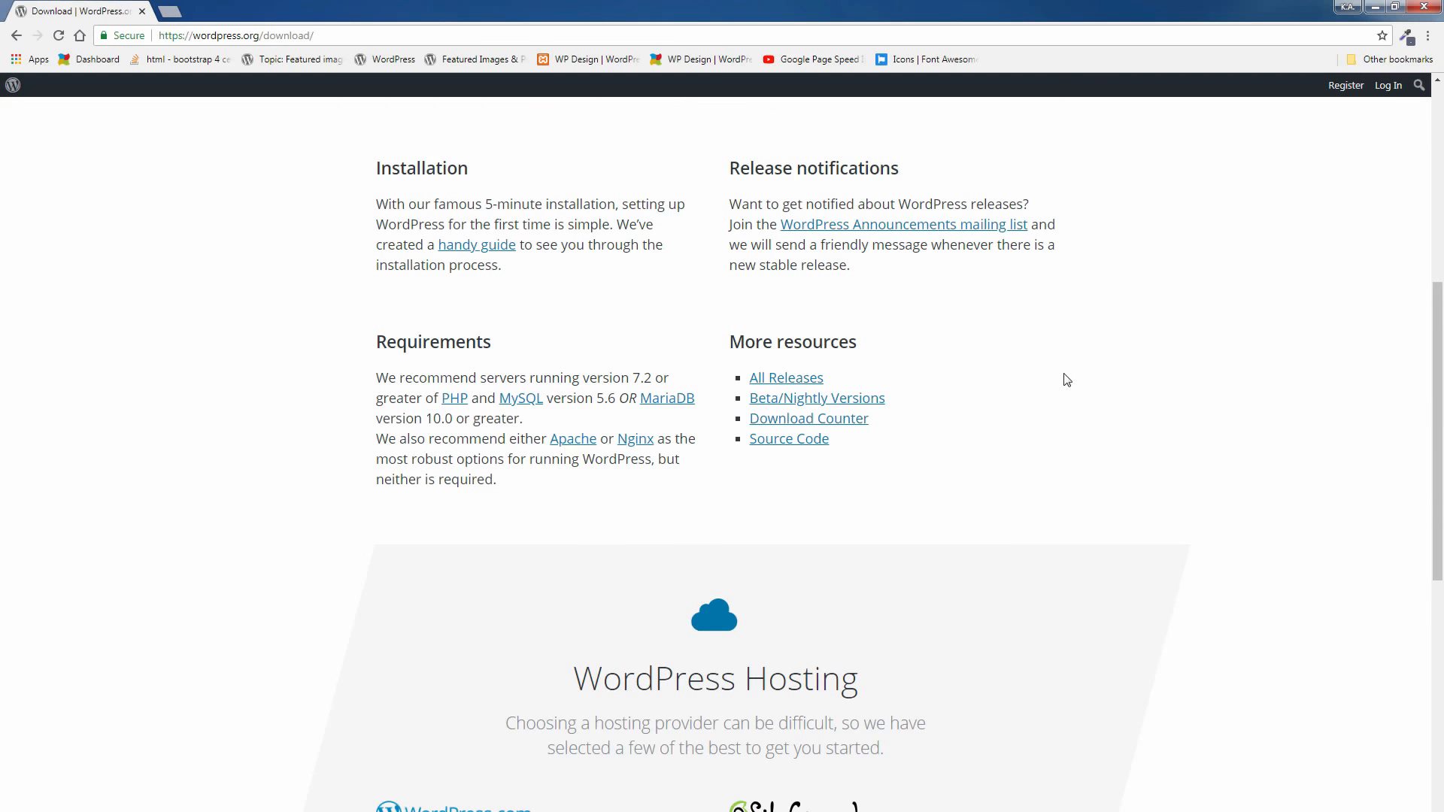
pyautogui.scroll(6, 1067, 380)
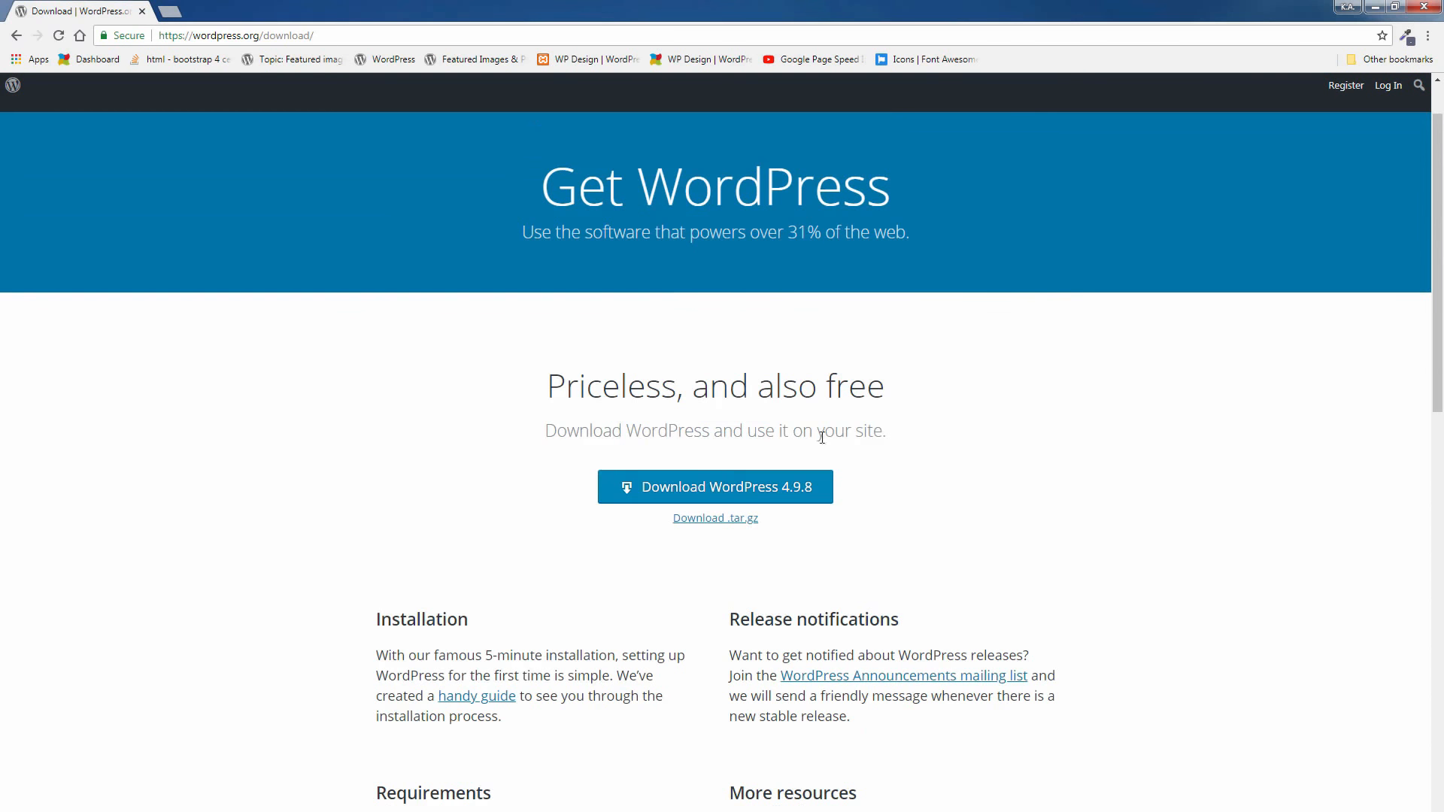
pyautogui.click(743, 497)
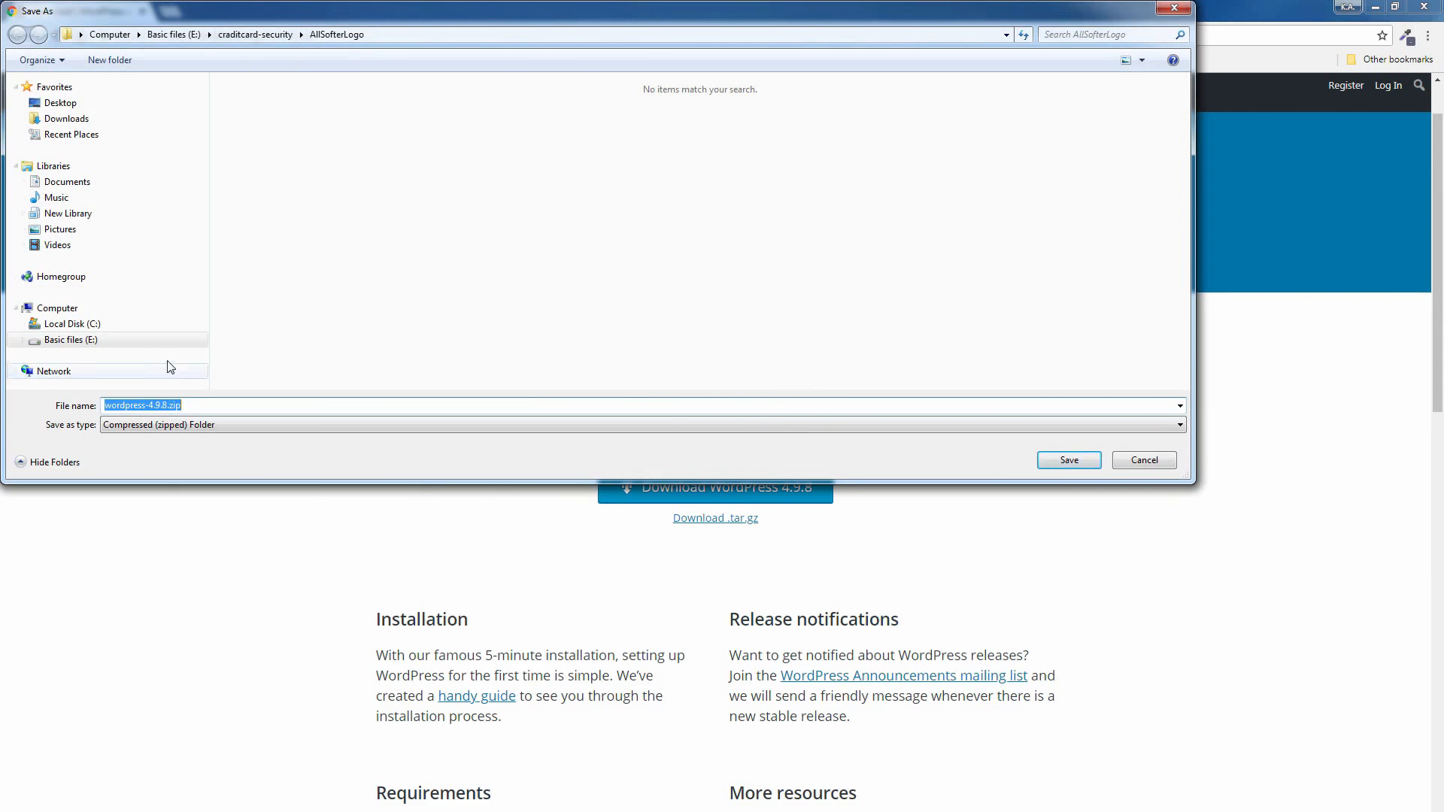
# Save wordpress-4.9.8.zip in the My_Downlode folder on the Desktop
pyautogui.click(115, 329)
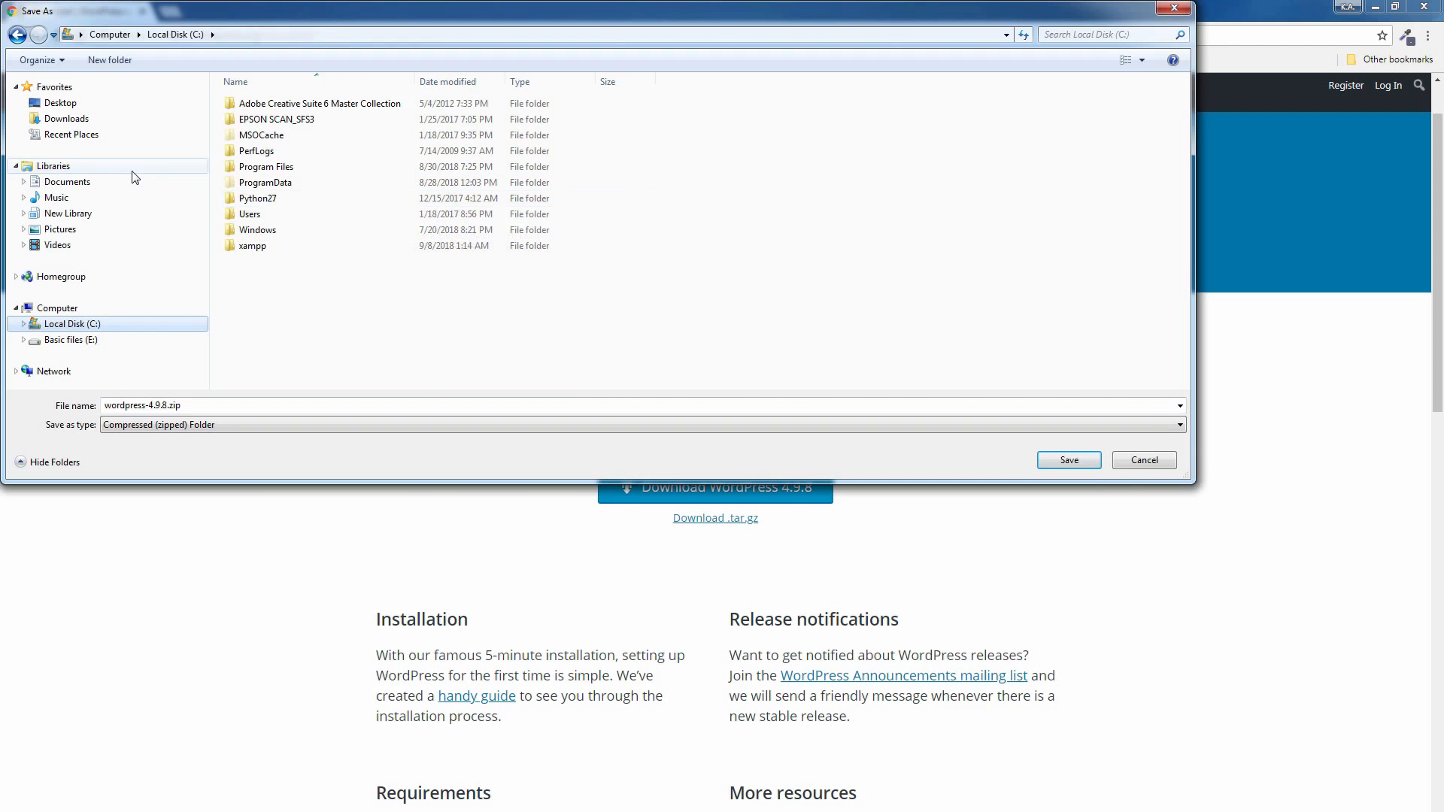
pyautogui.click(84, 109)
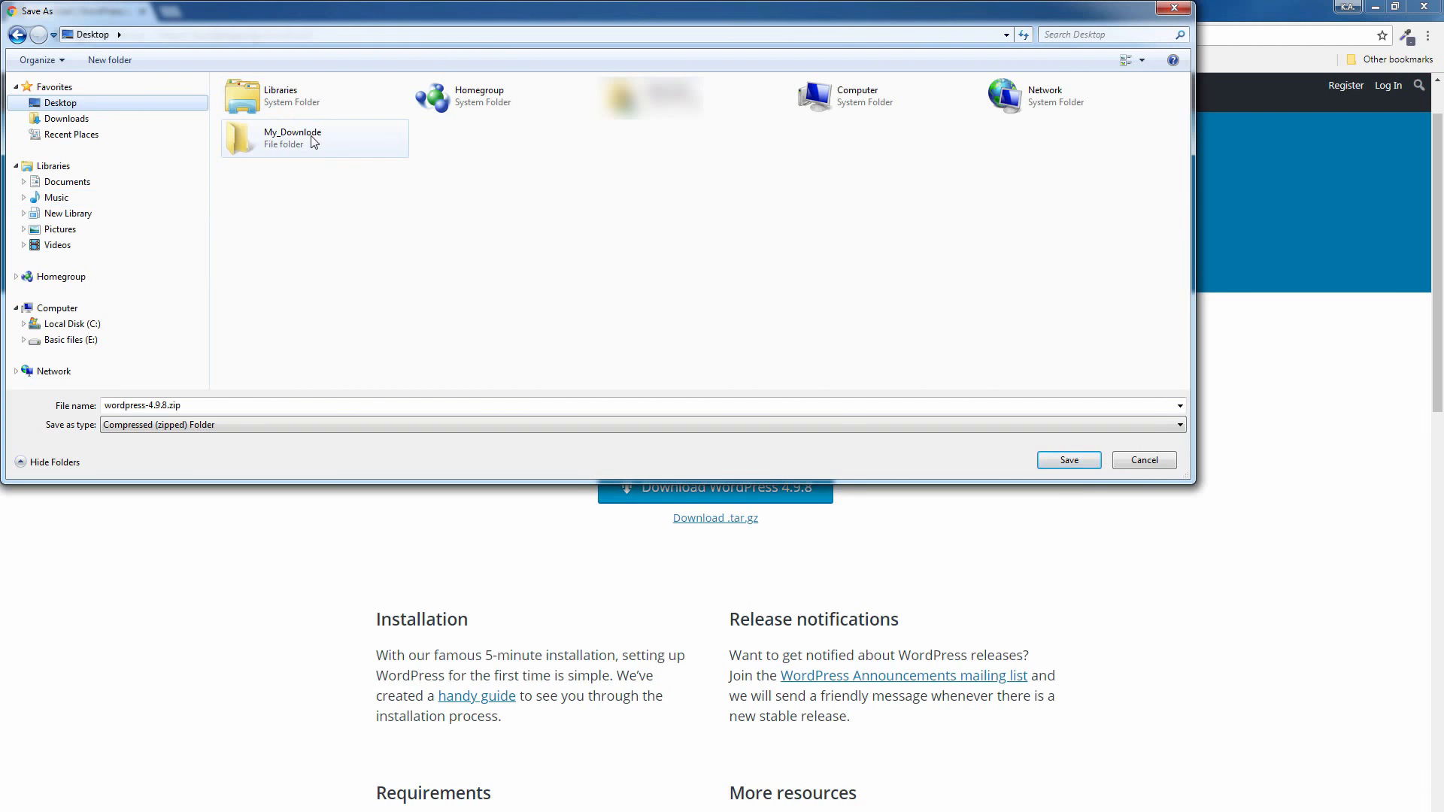
pyautogui.doubleClick(281, 143)
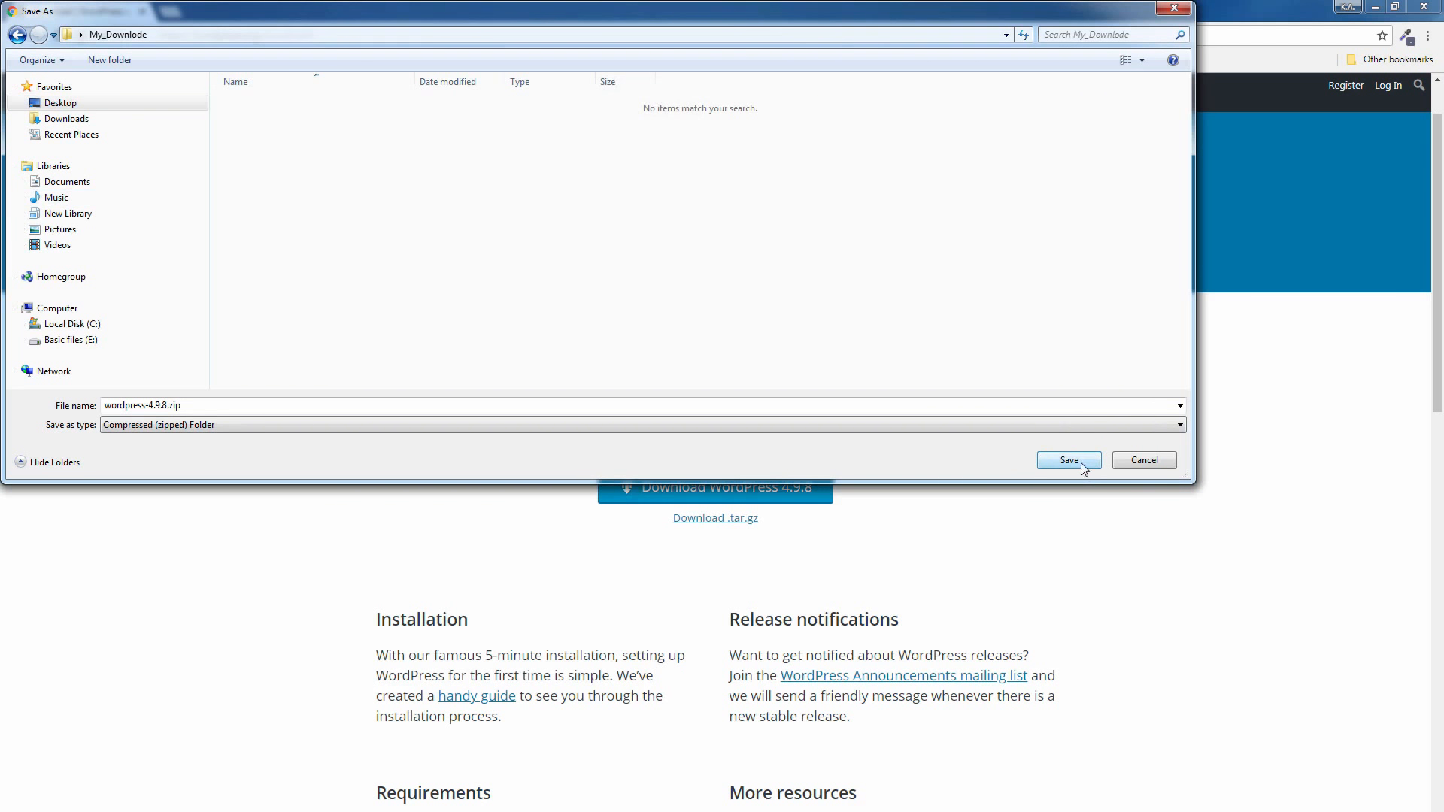
pyautogui.click(1083, 463)
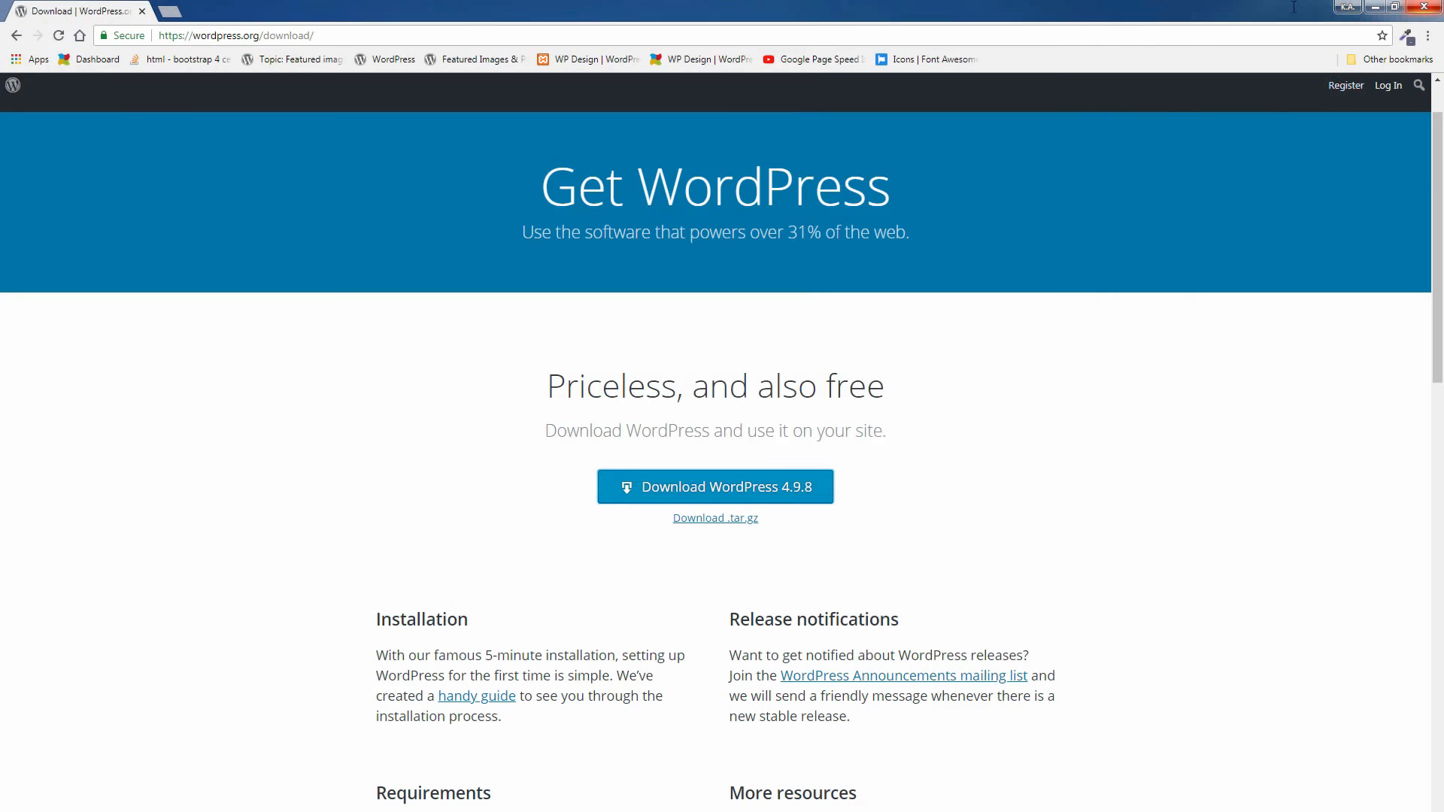
# Minimize the browser, open the desktop's My_Downlode folder, and open the 7-Zip file extraction settings for wordpress-4.9.8.zip
pyautogui.click(1373, 6)
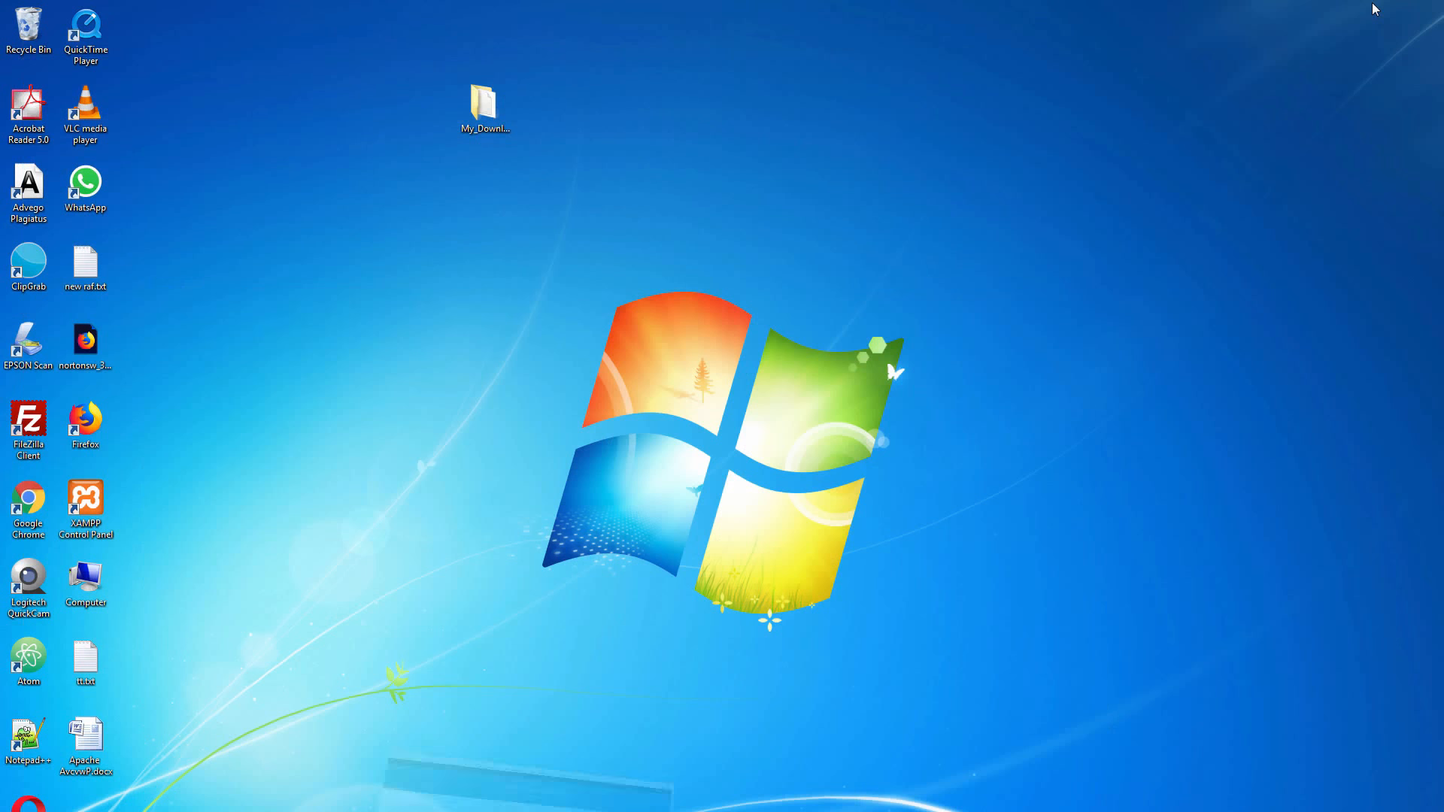
pyautogui.doubleClick(487, 133)
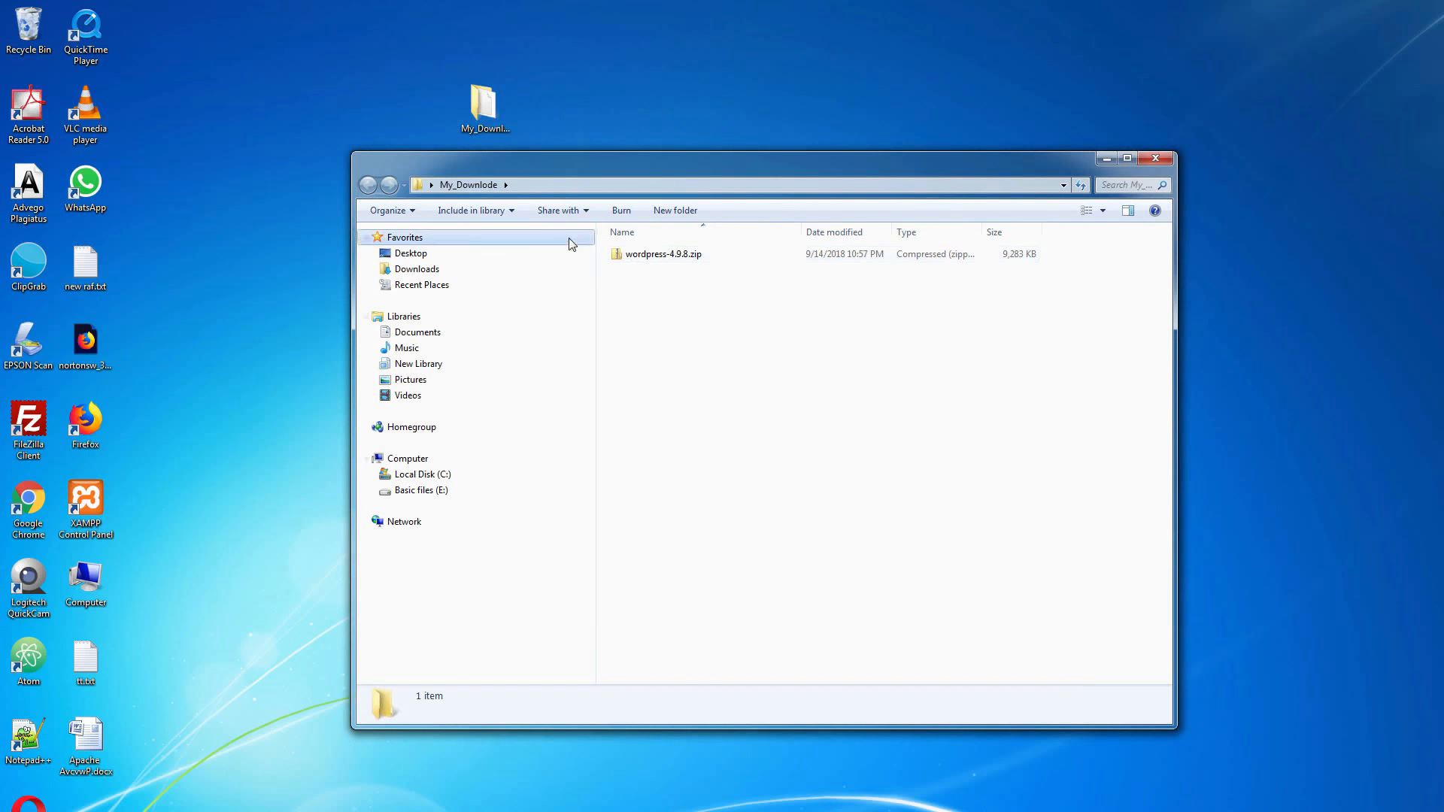
pyautogui.rightClick(662, 255)
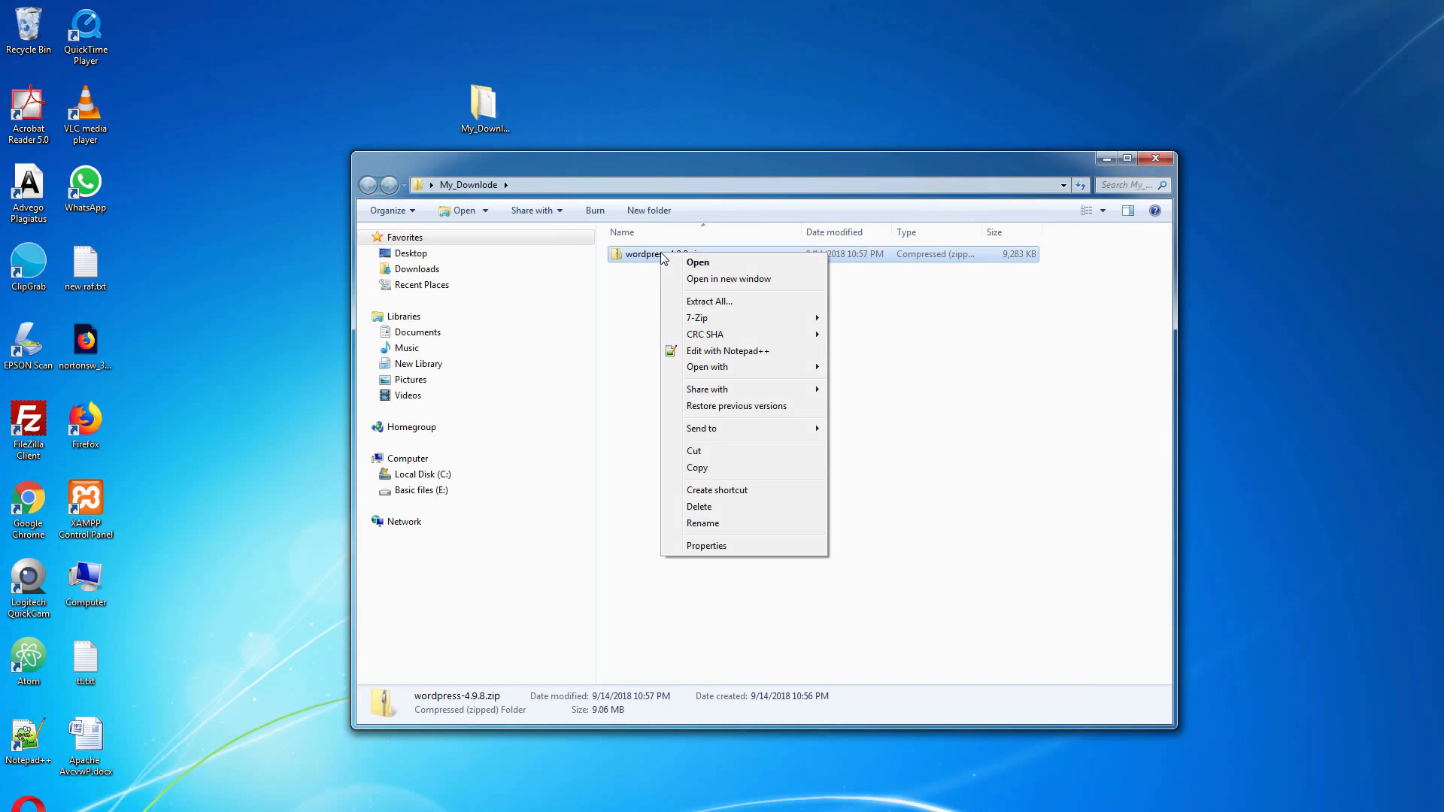
pyautogui.moveTo(756, 322)
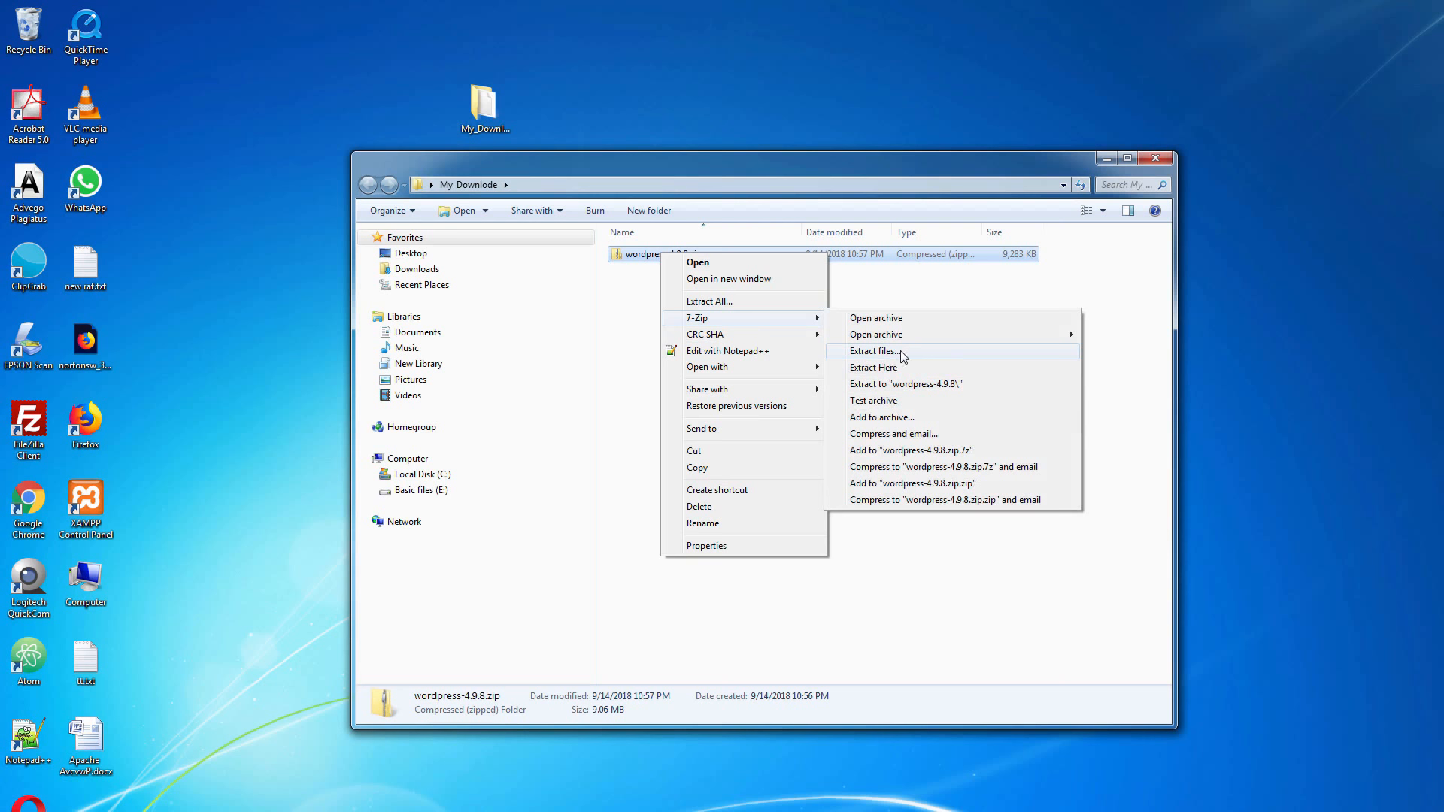
pyautogui.click(875, 352)
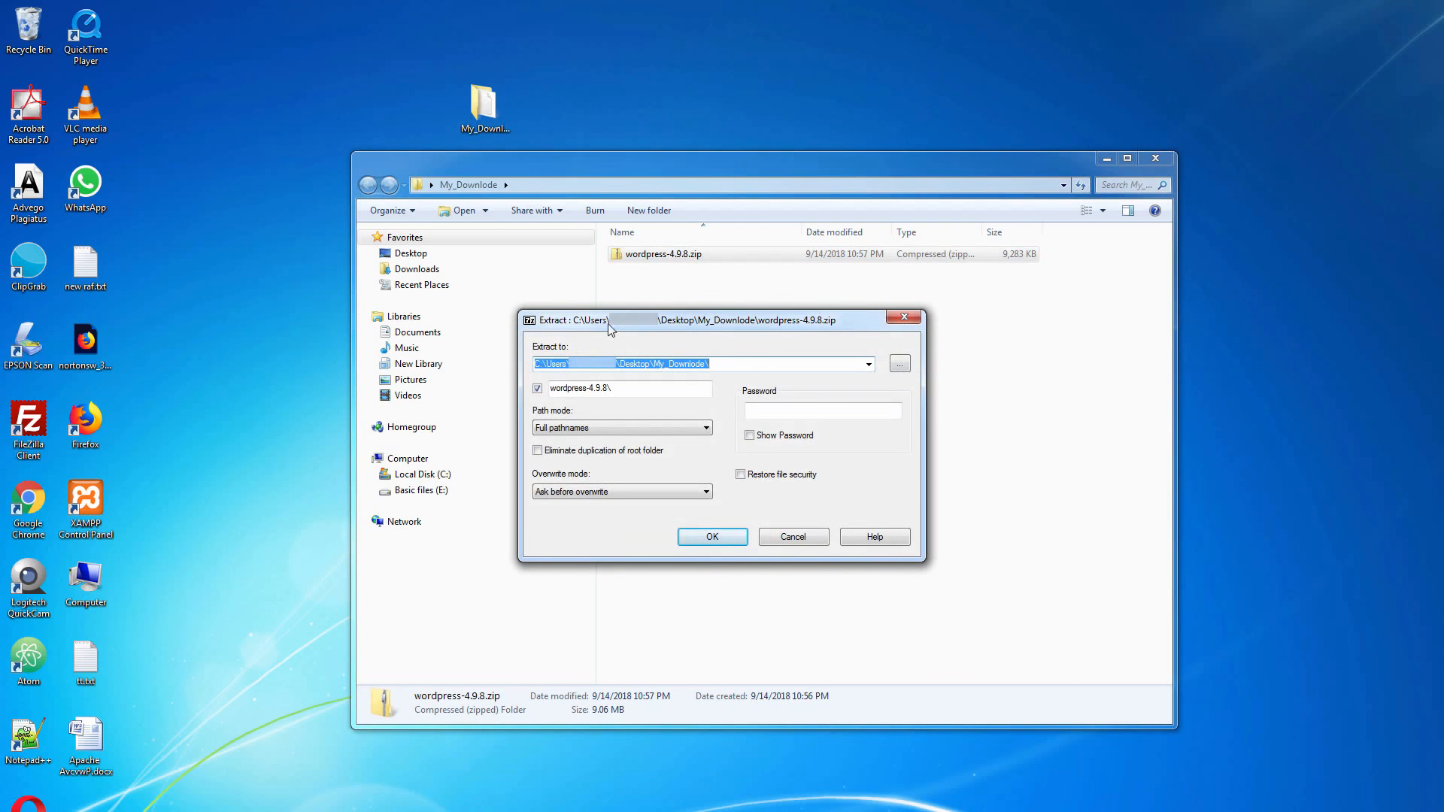
# Set the extraction destination to C:\xampp\htdocs\wpwebsite-professional
pyautogui.click(907, 364)
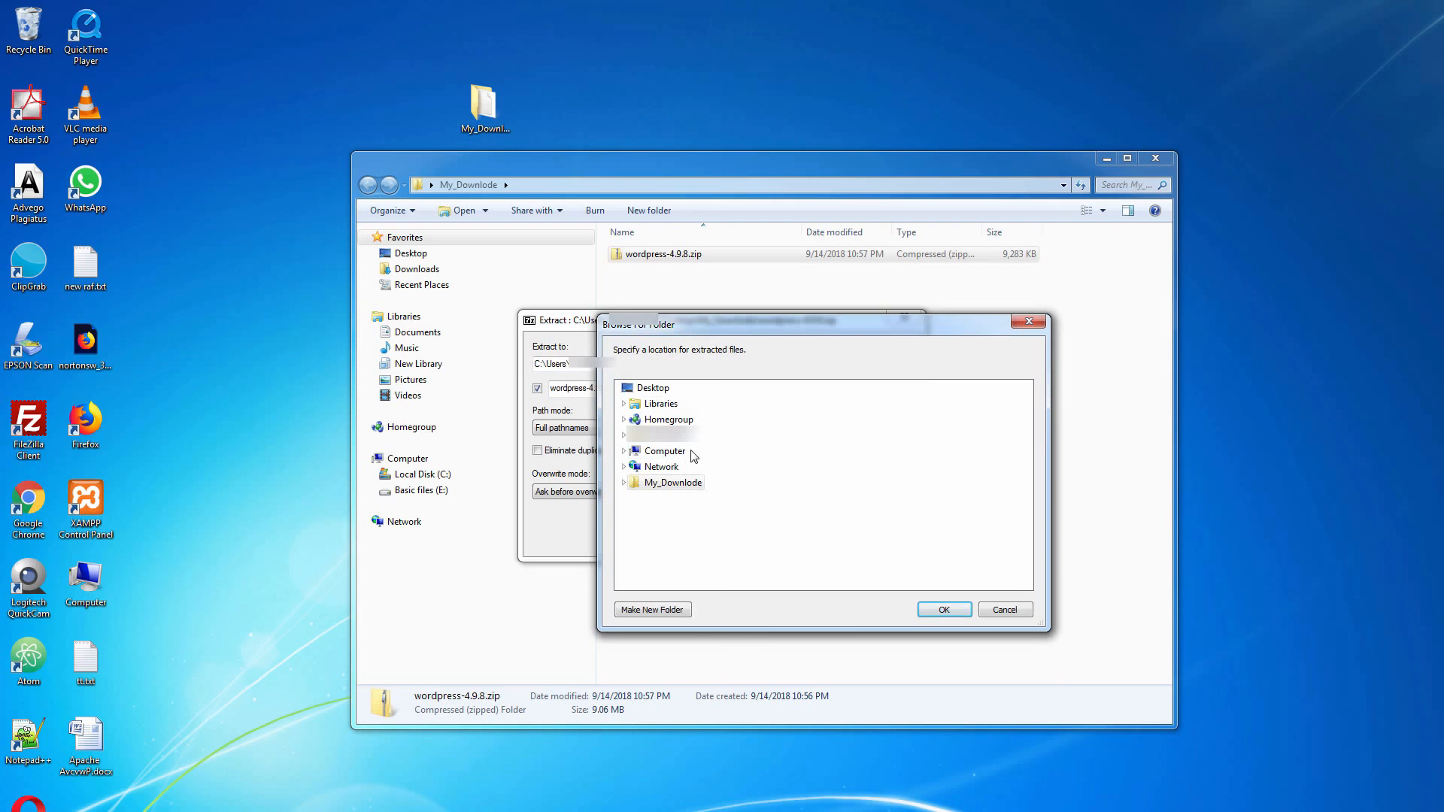
pyautogui.doubleClick(678, 452)
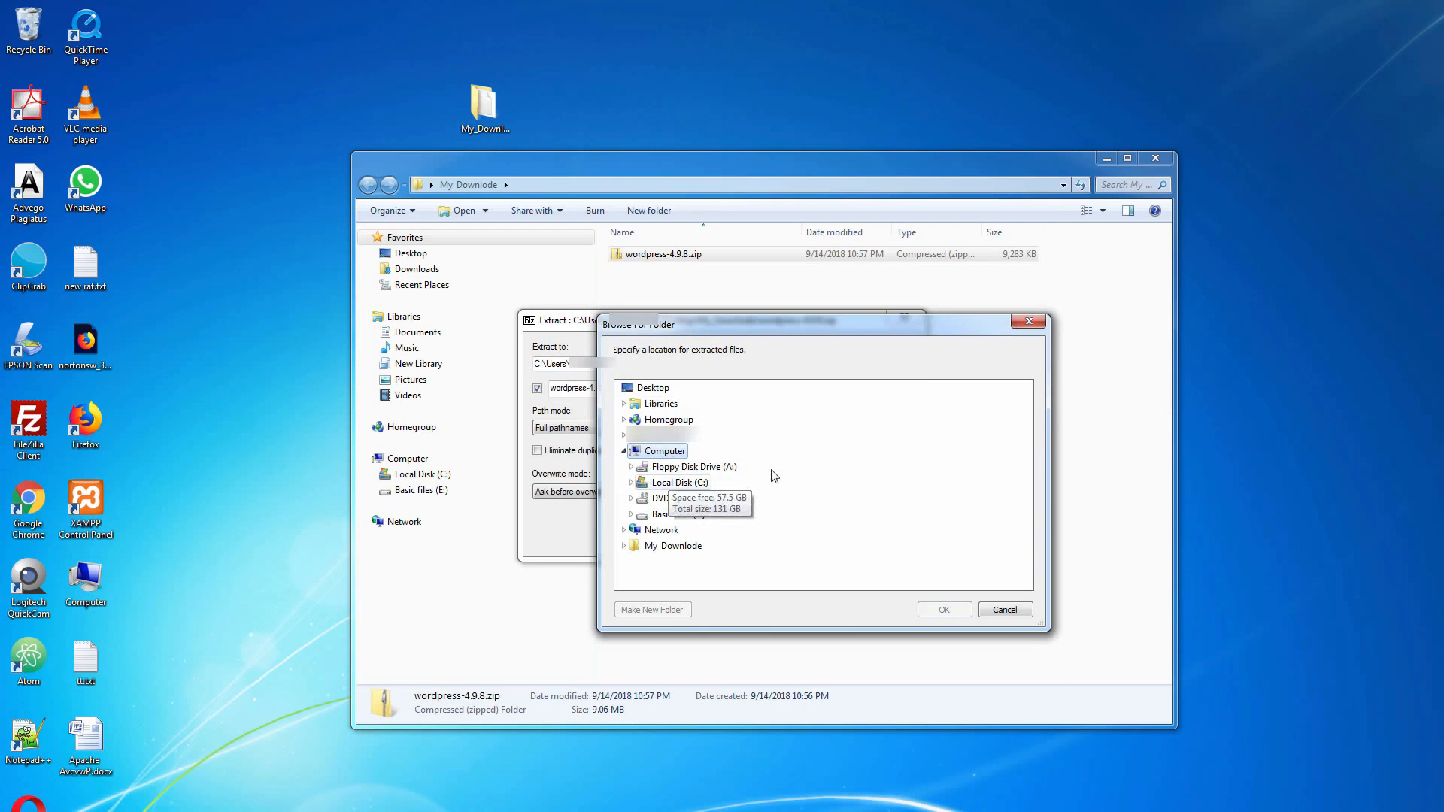
pyautogui.doubleClick(701, 483)
pyautogui.moveTo(1026, 445); pyautogui.dragTo(1026, 495)
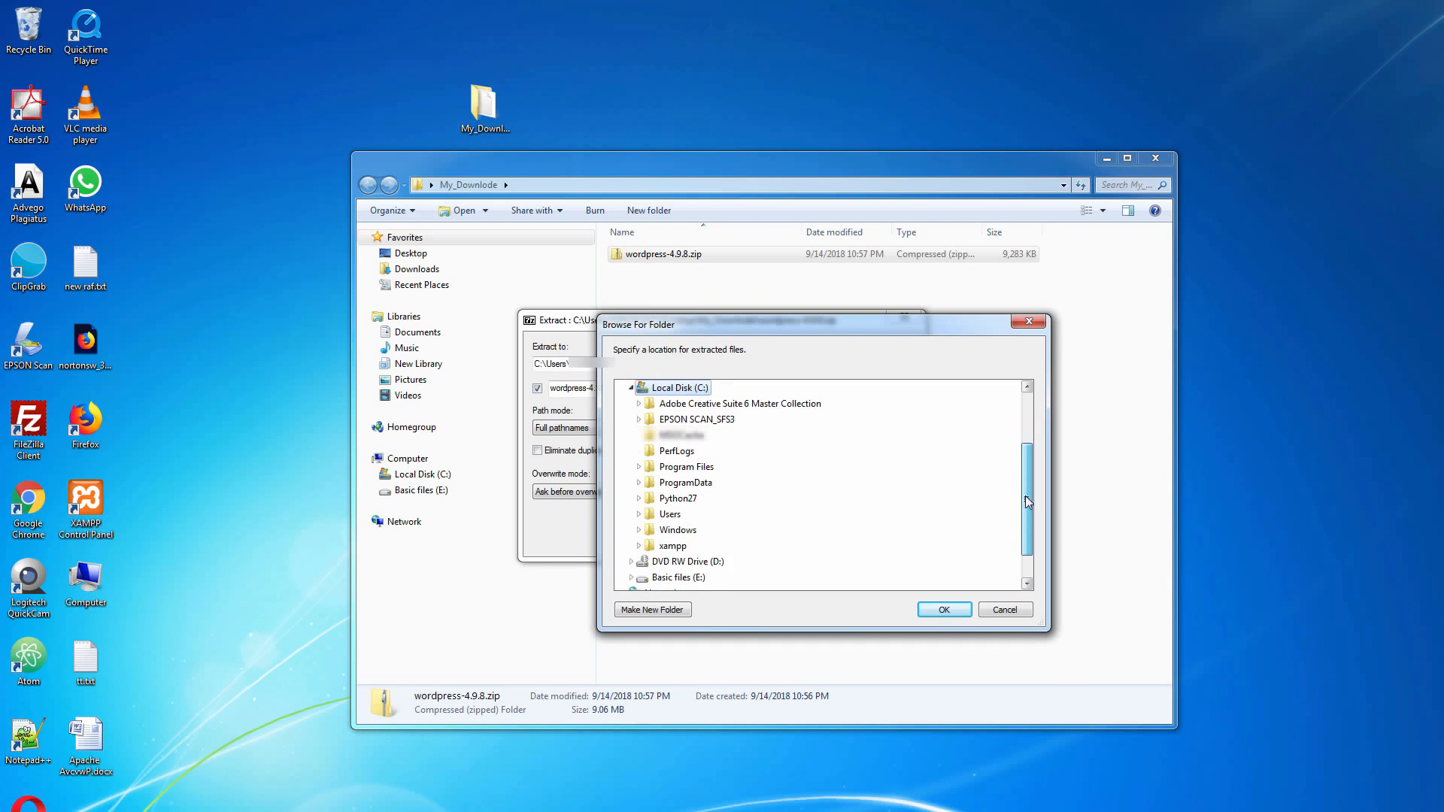
pyautogui.click(673, 546)
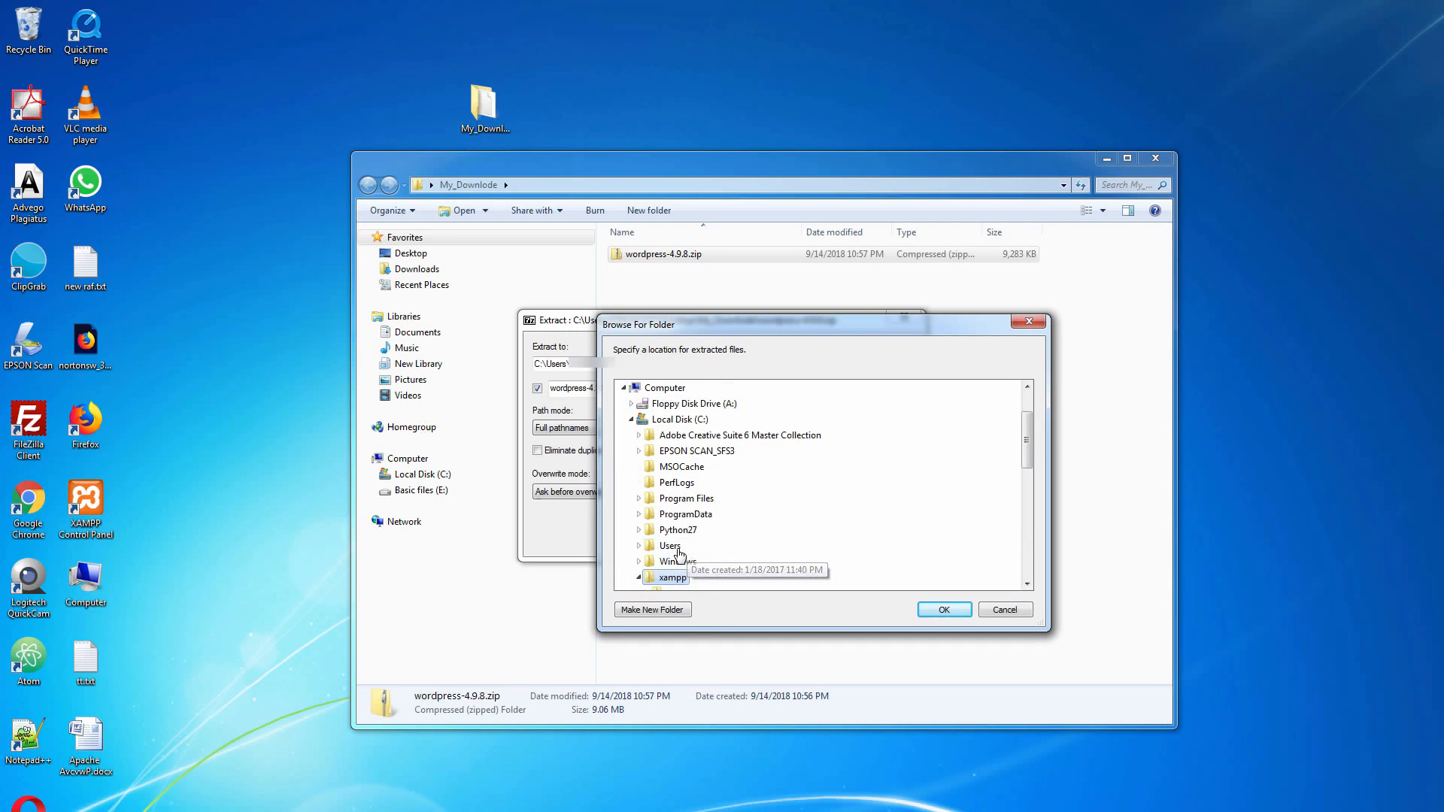
pyautogui.moveTo(1026, 449); pyautogui.dragTo(1050, 488)
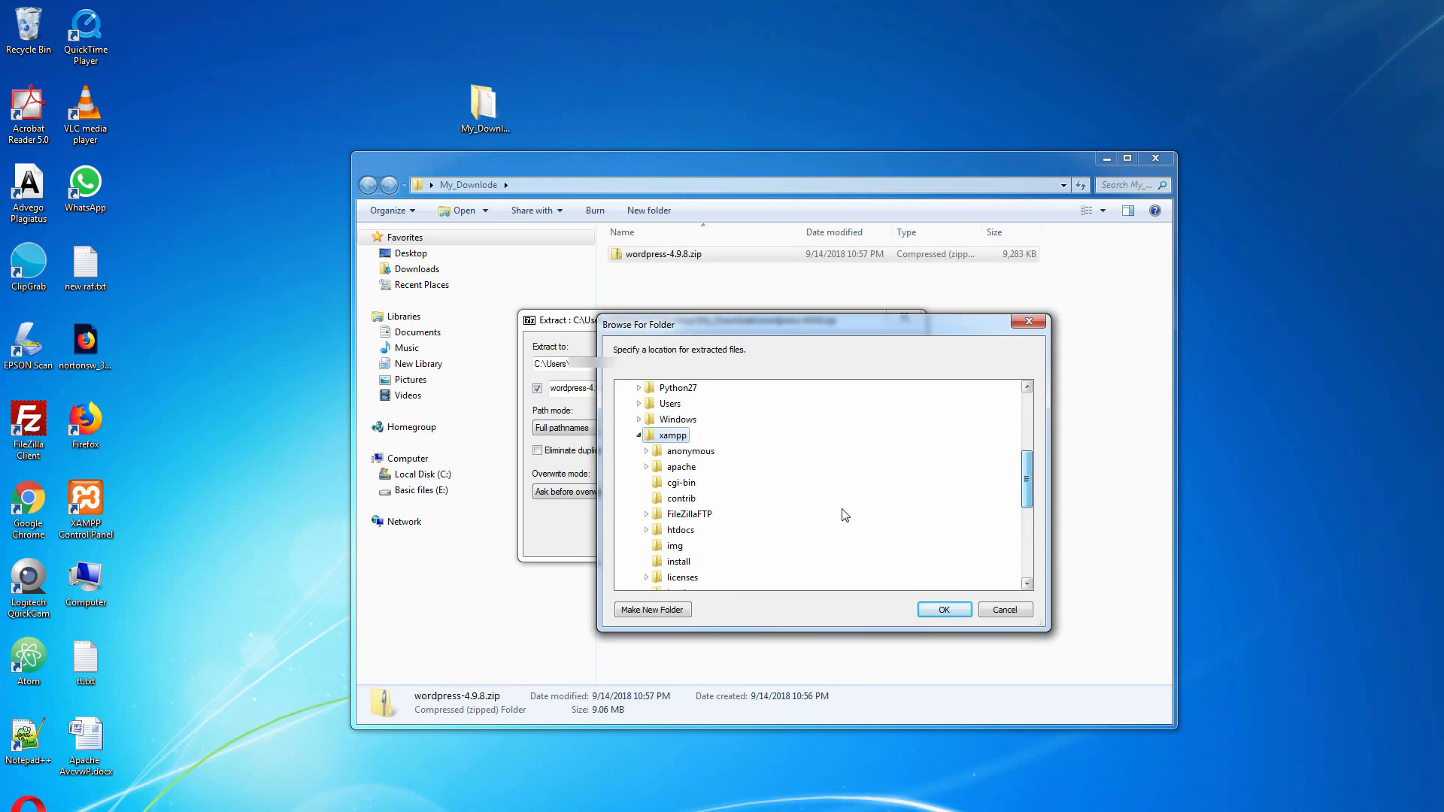
pyautogui.click(689, 531)
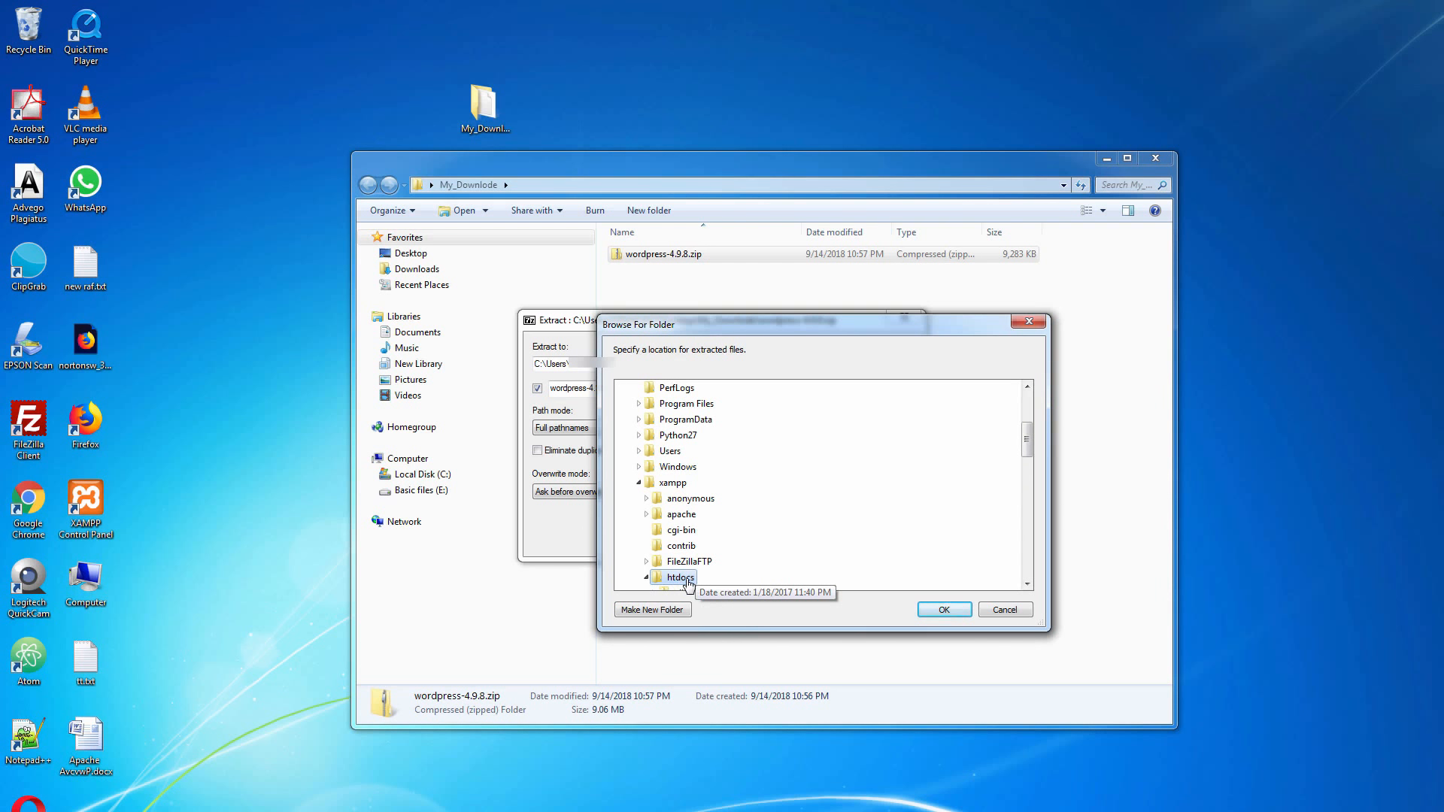
pyautogui.moveTo(1027, 447); pyautogui.dragTo(1046, 524)
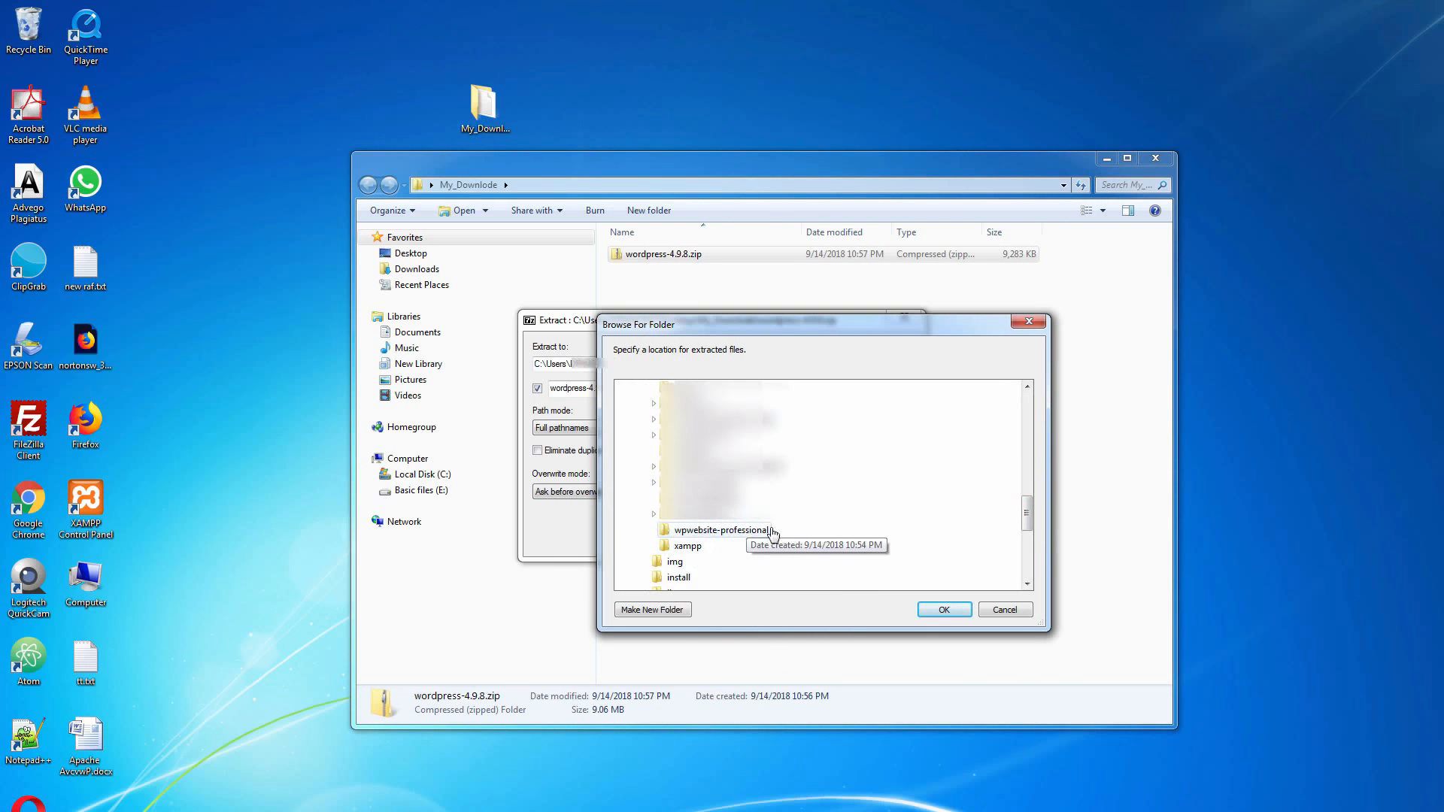
pyautogui.click(752, 533)
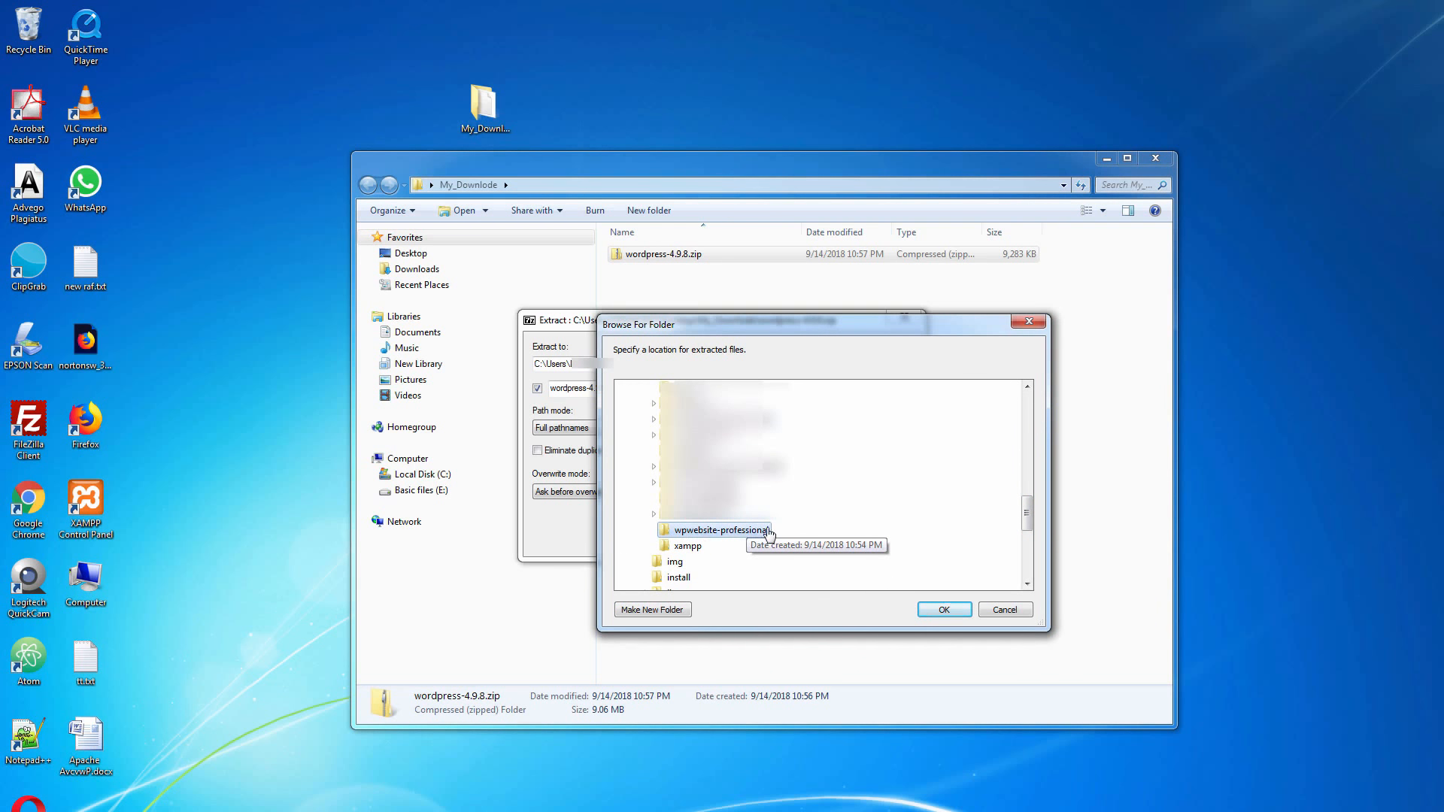
pyautogui.click(953, 618)
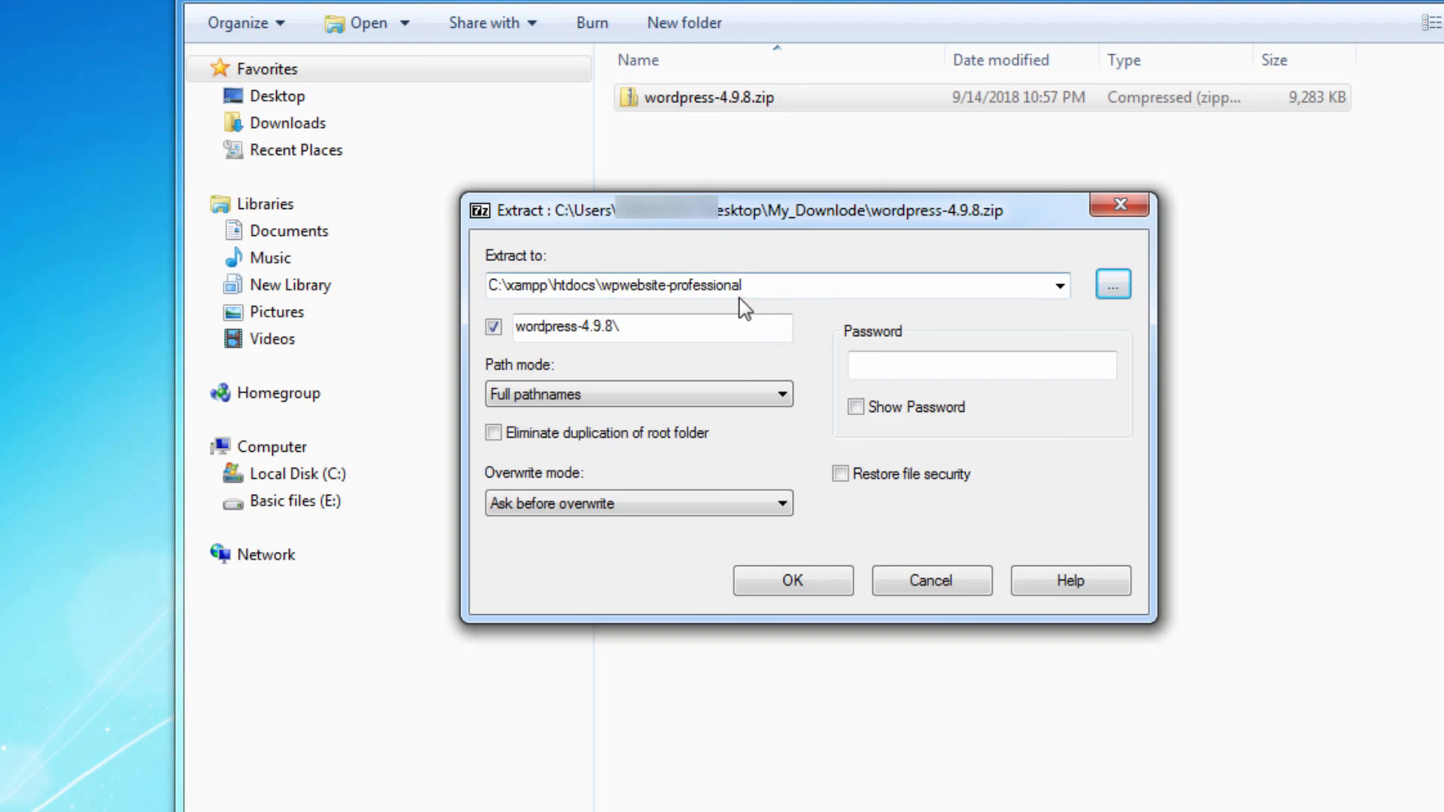
# Extract wordpress-4.9.8.zip with the current settings and close the My_Downlode folder window
pyautogui.click(830, 590)
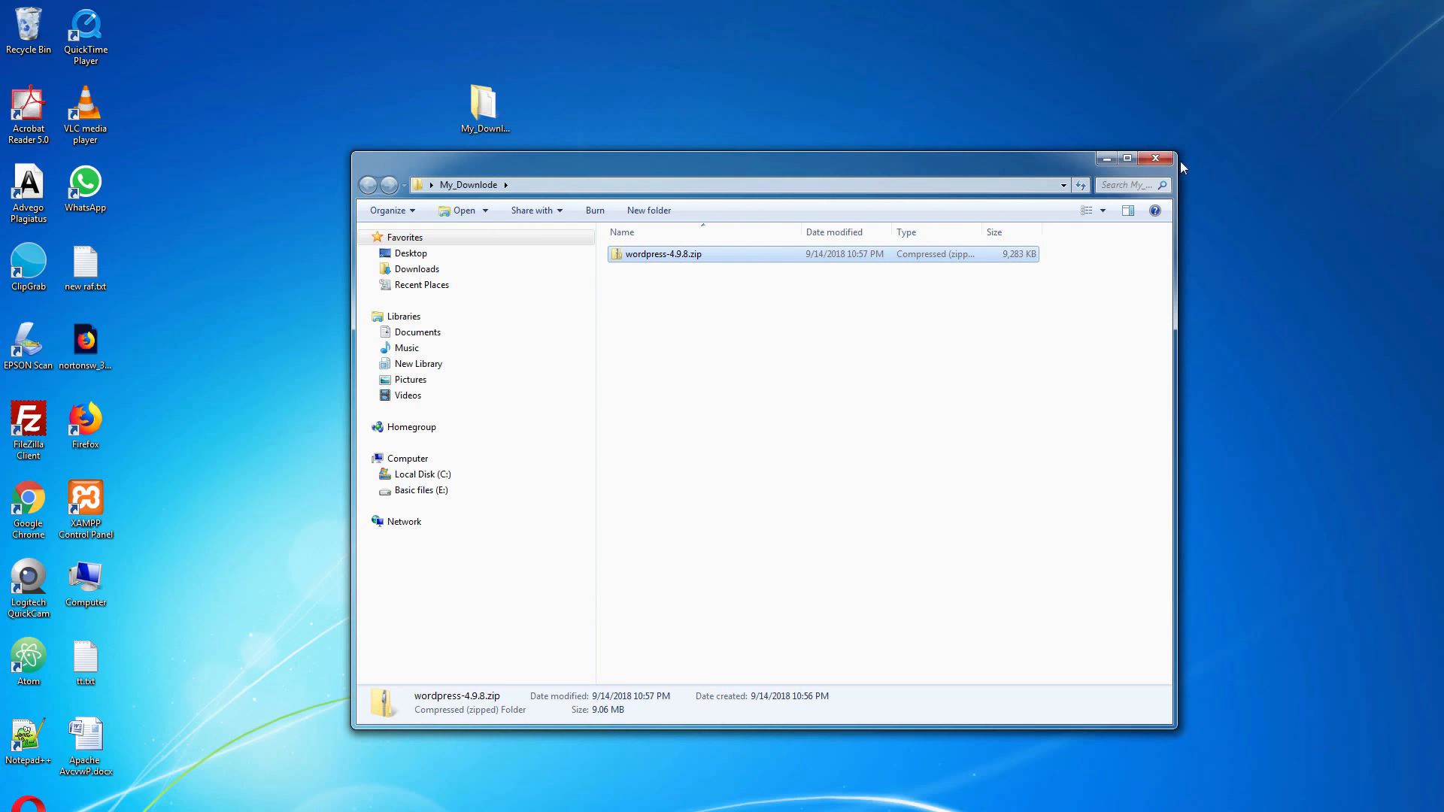
pyautogui.click(1156, 159)
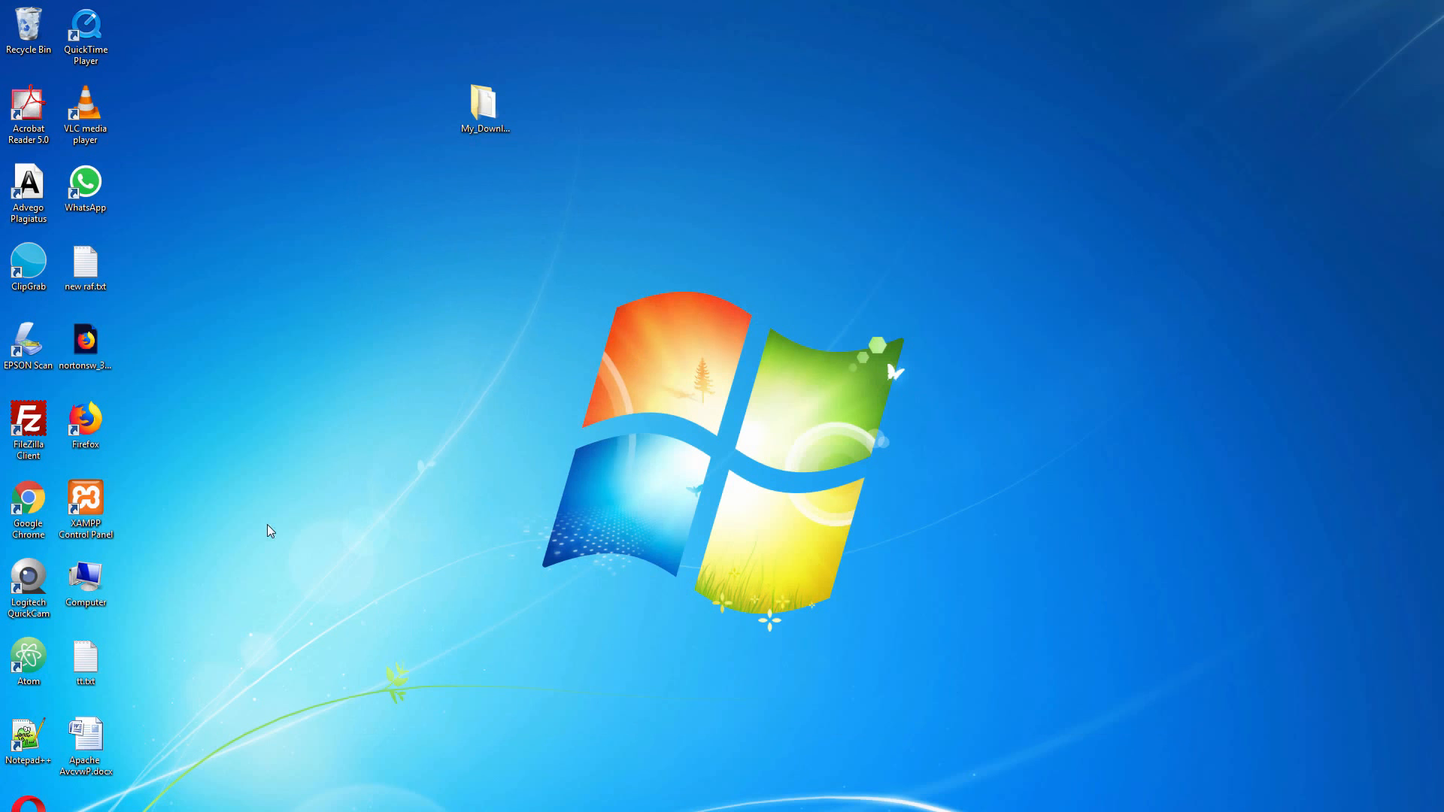
# Open the wpwebsite-professional folder in C:\xampp\htdocs from Computer
pyautogui.doubleClick(109, 583)
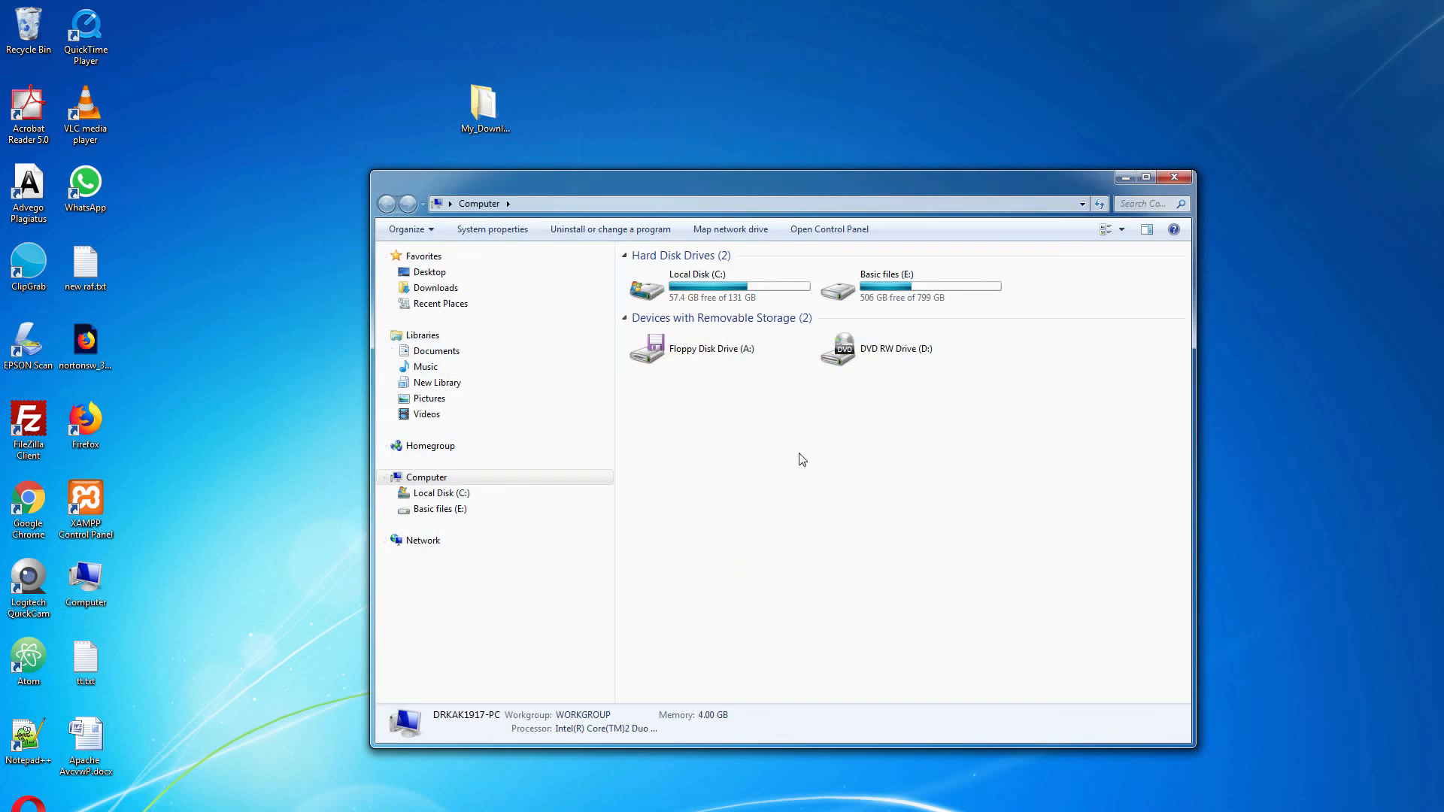
pyautogui.doubleClick(736, 295)
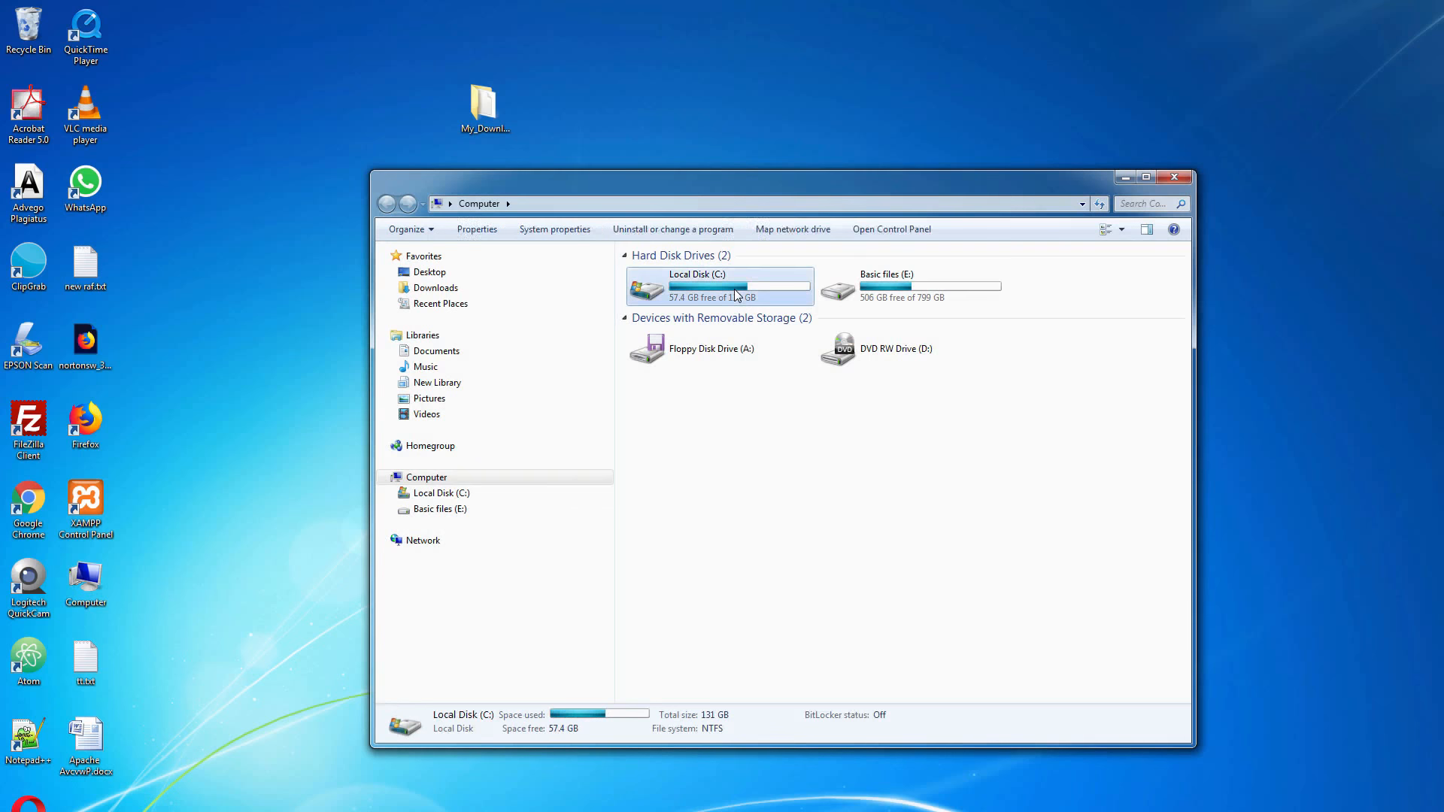
pyautogui.click(671, 416)
pyautogui.doubleClick(672, 417)
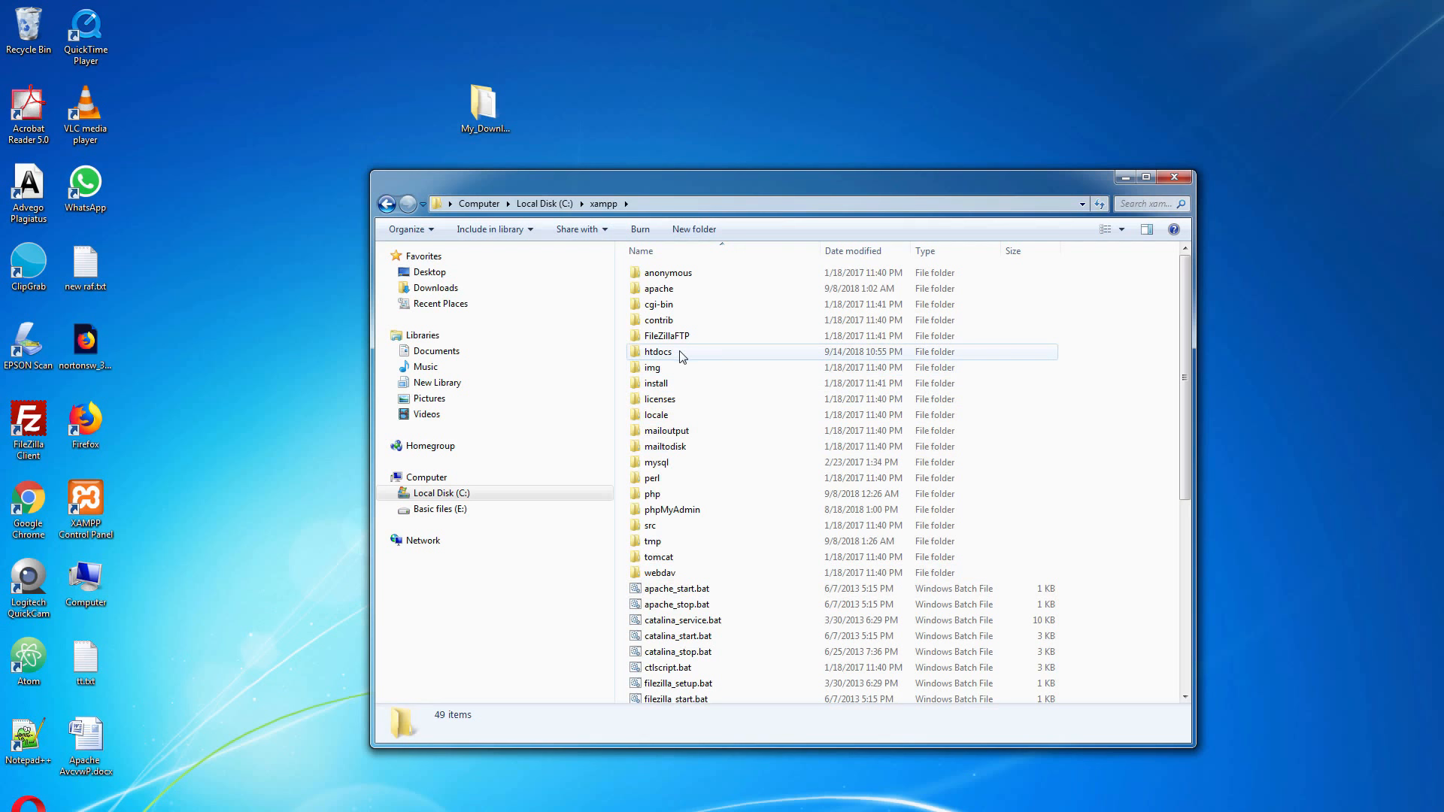
pyautogui.doubleClick(658, 352)
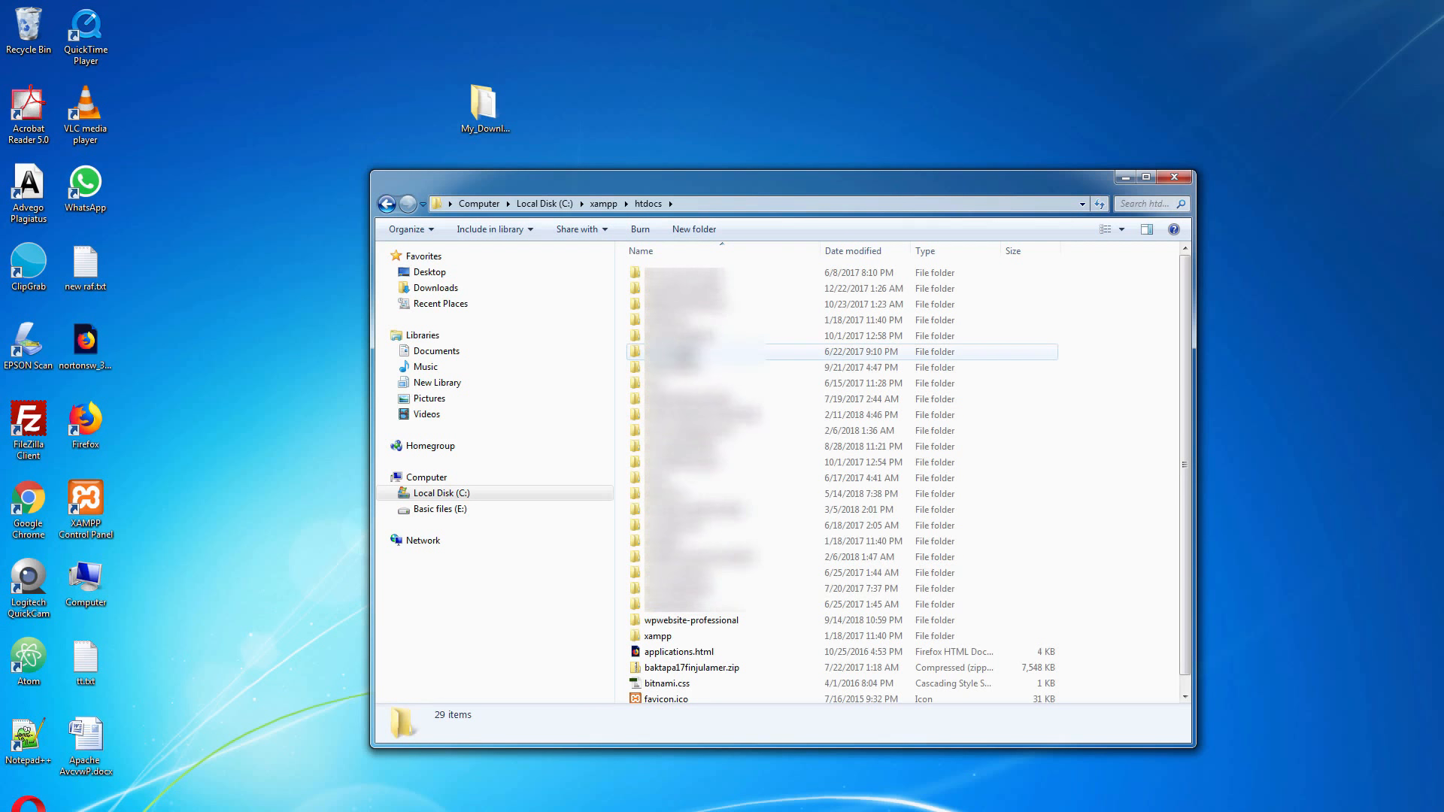
pyautogui.doubleClick(710, 626)
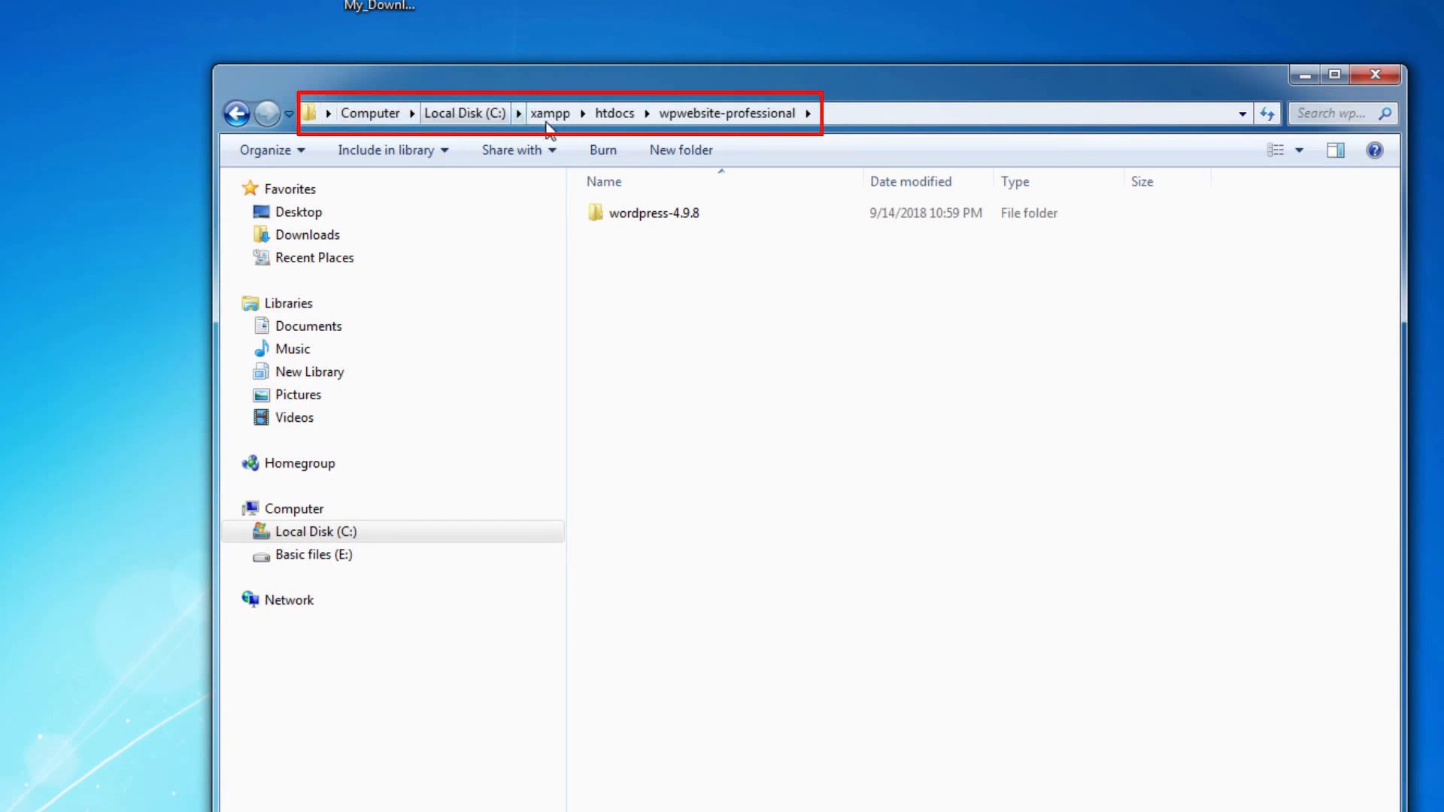
# Open the extracted wordpress-4.9.8 folder and the wordpress folder inside it
pyautogui.click(674, 219)
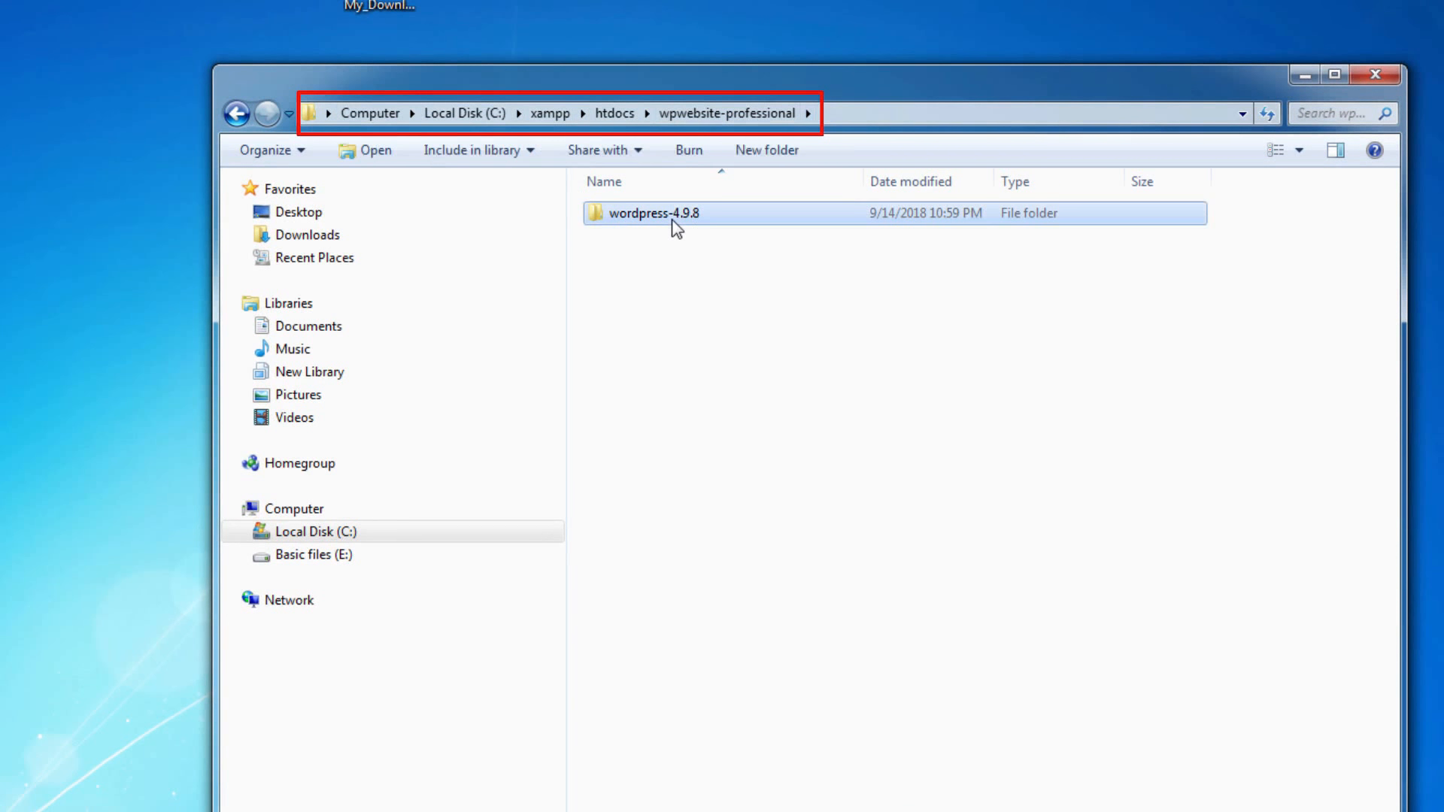
pyautogui.doubleClick(672, 218)
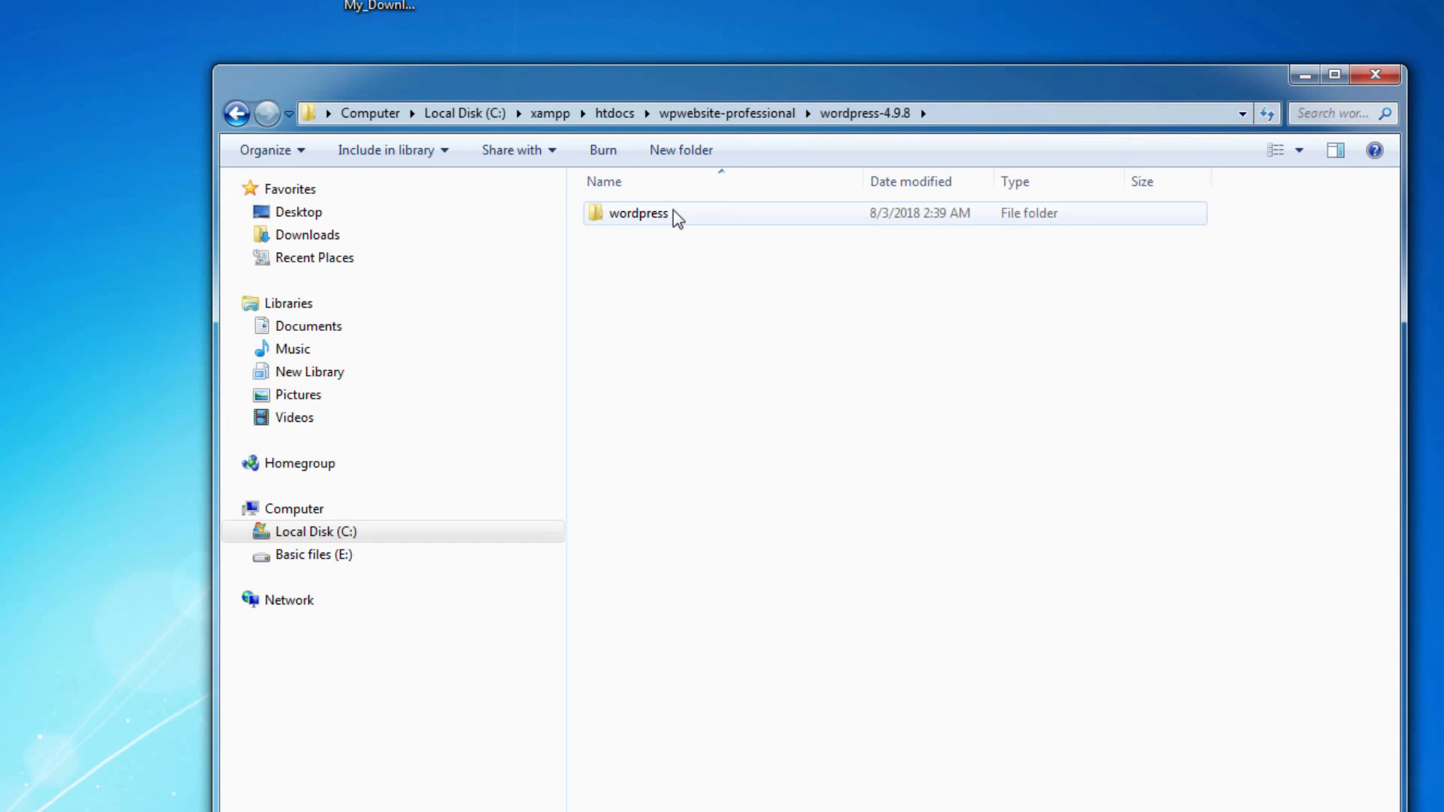
pyautogui.click(674, 220)
pyautogui.doubleClick(674, 219)
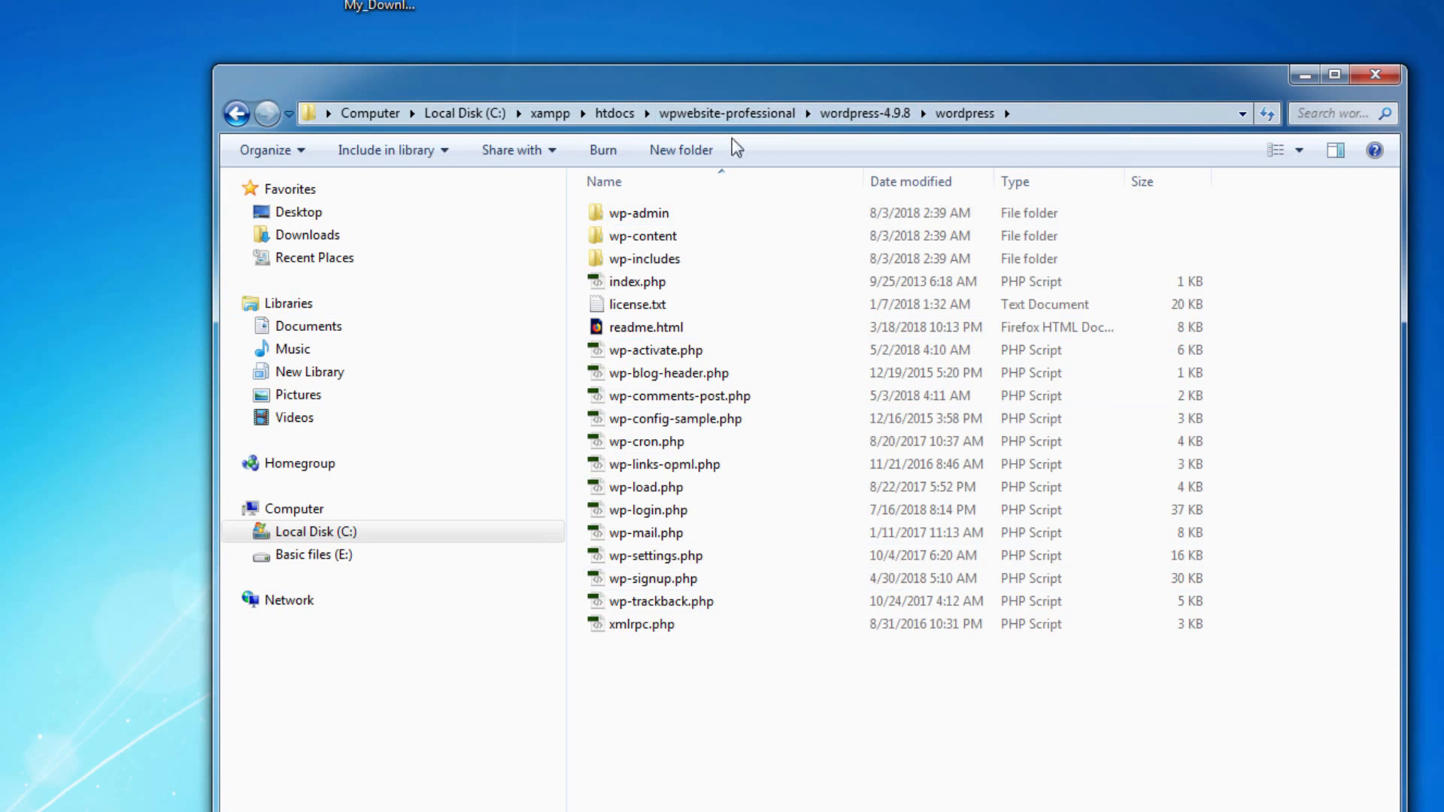
# Examine the full path of the wordpress folder, including the extra wordpress-4.9.8\wordpress levels below wpwebsite-professional
pyautogui.click(1108, 113)
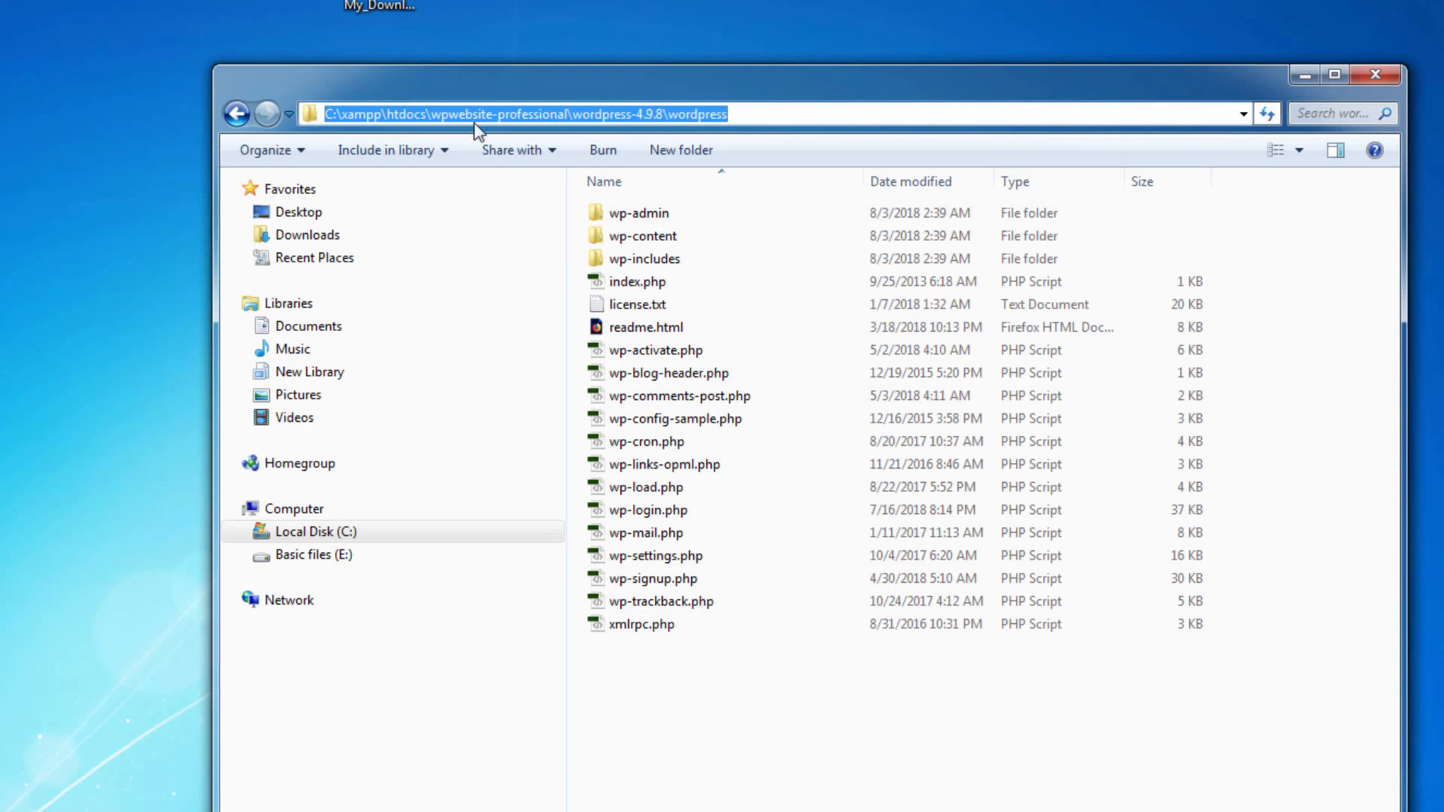
pyautogui.click(493, 115)
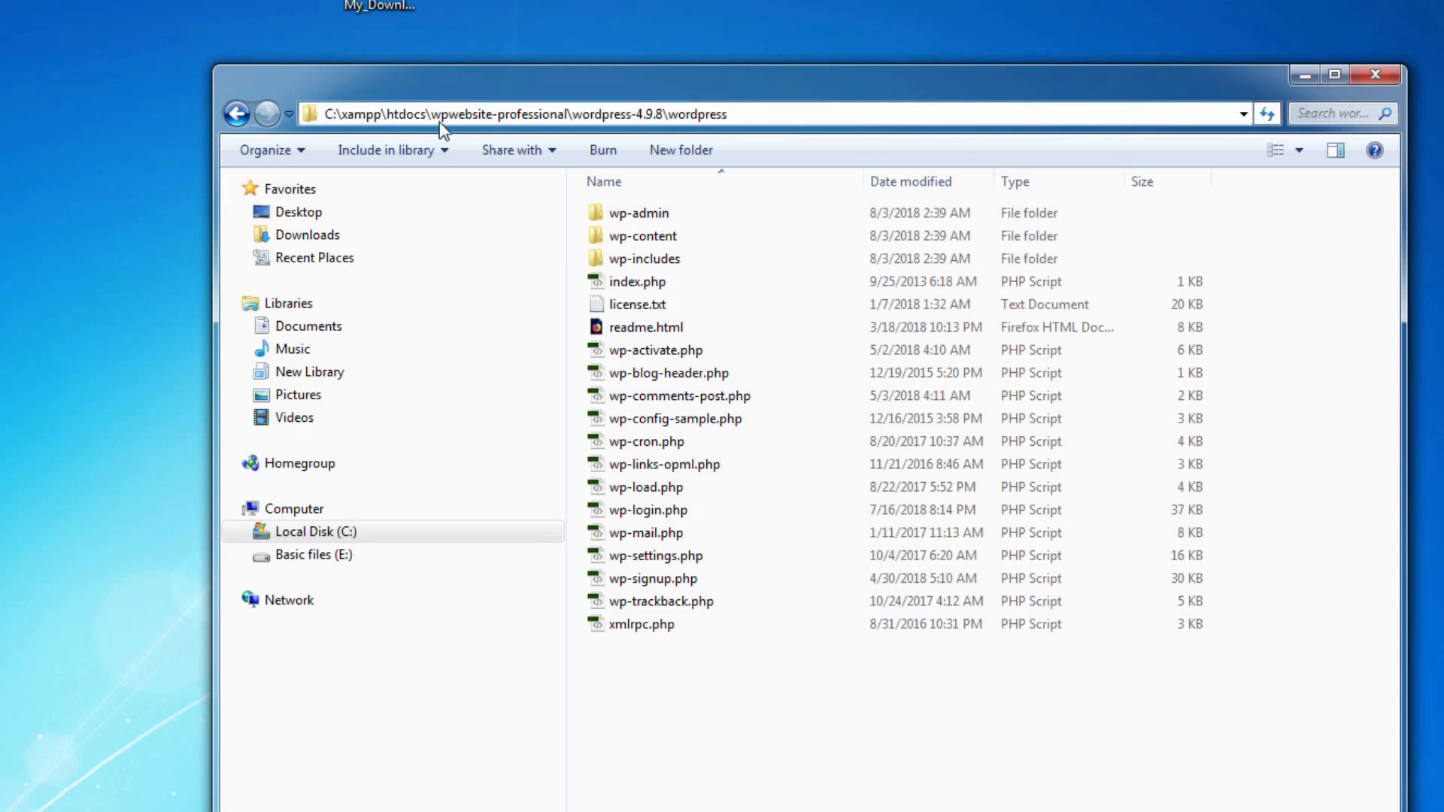
pyautogui.moveTo(431, 114); pyautogui.dragTo(560, 115)
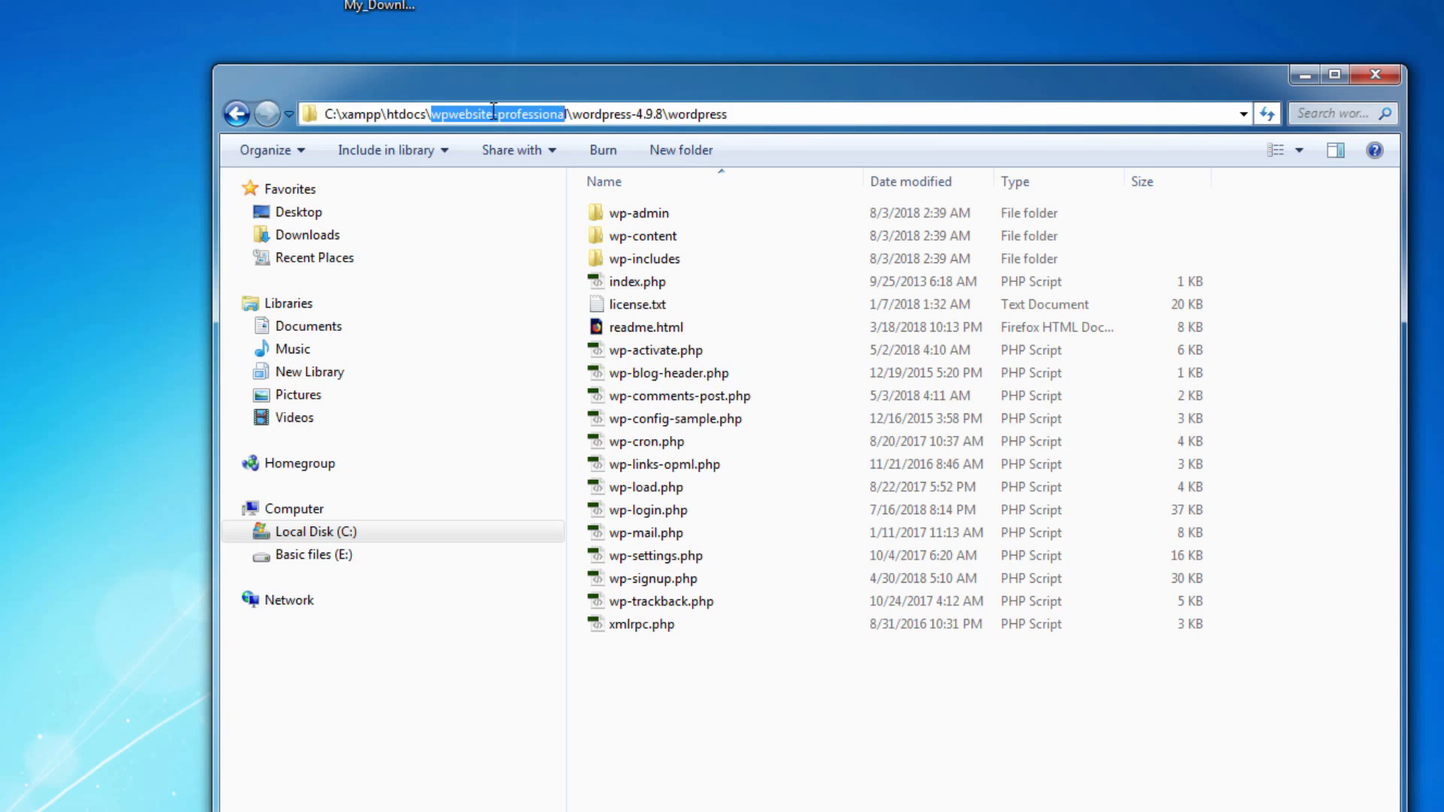
pyautogui.moveTo(570, 110); pyautogui.dragTo(767, 152)
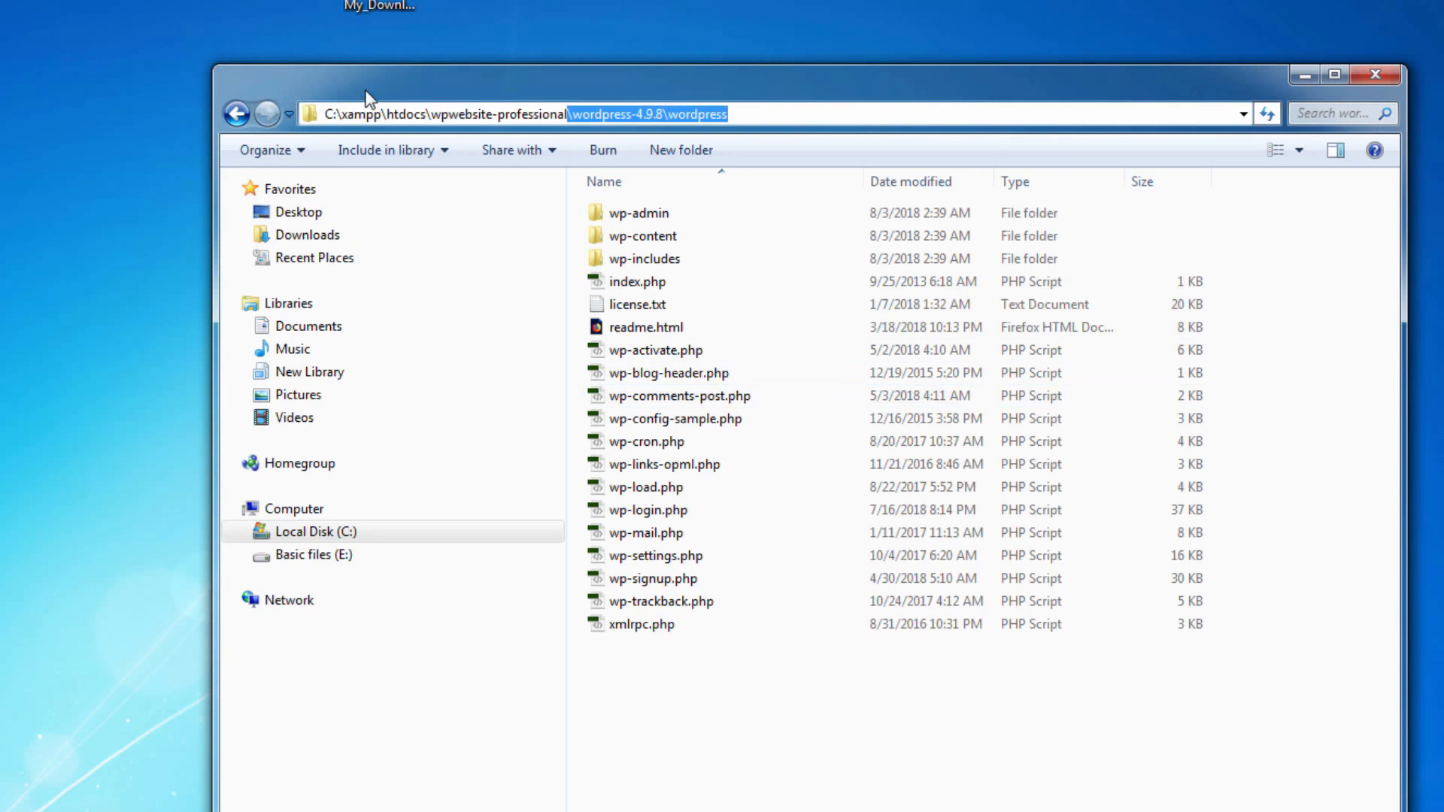
pyautogui.click(770, 698)
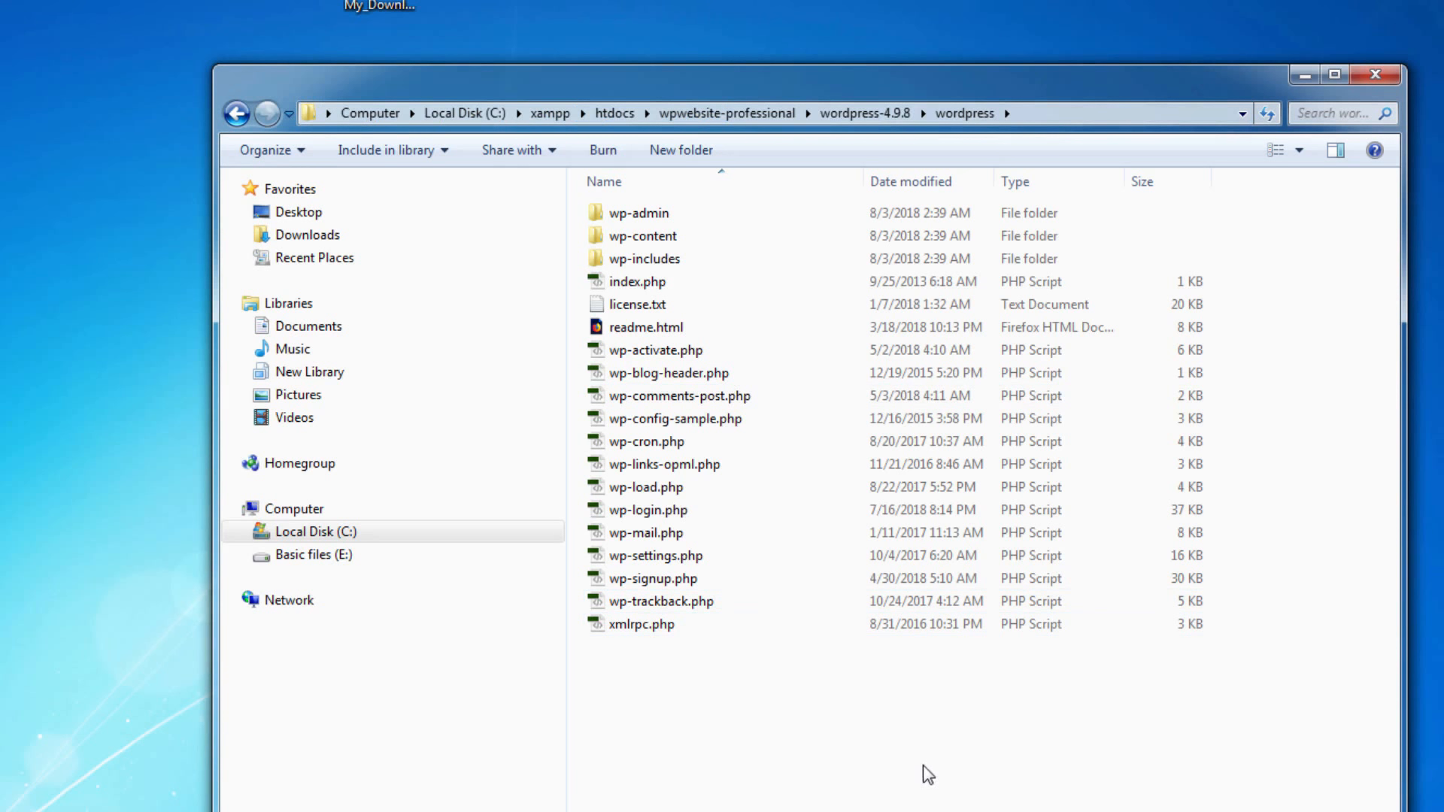
# Copy all files and folders inside the wordpress folder, from wp-admin to xmlrpc.php
pyautogui.moveTo(928, 774); pyautogui.dragTo(645, 206)
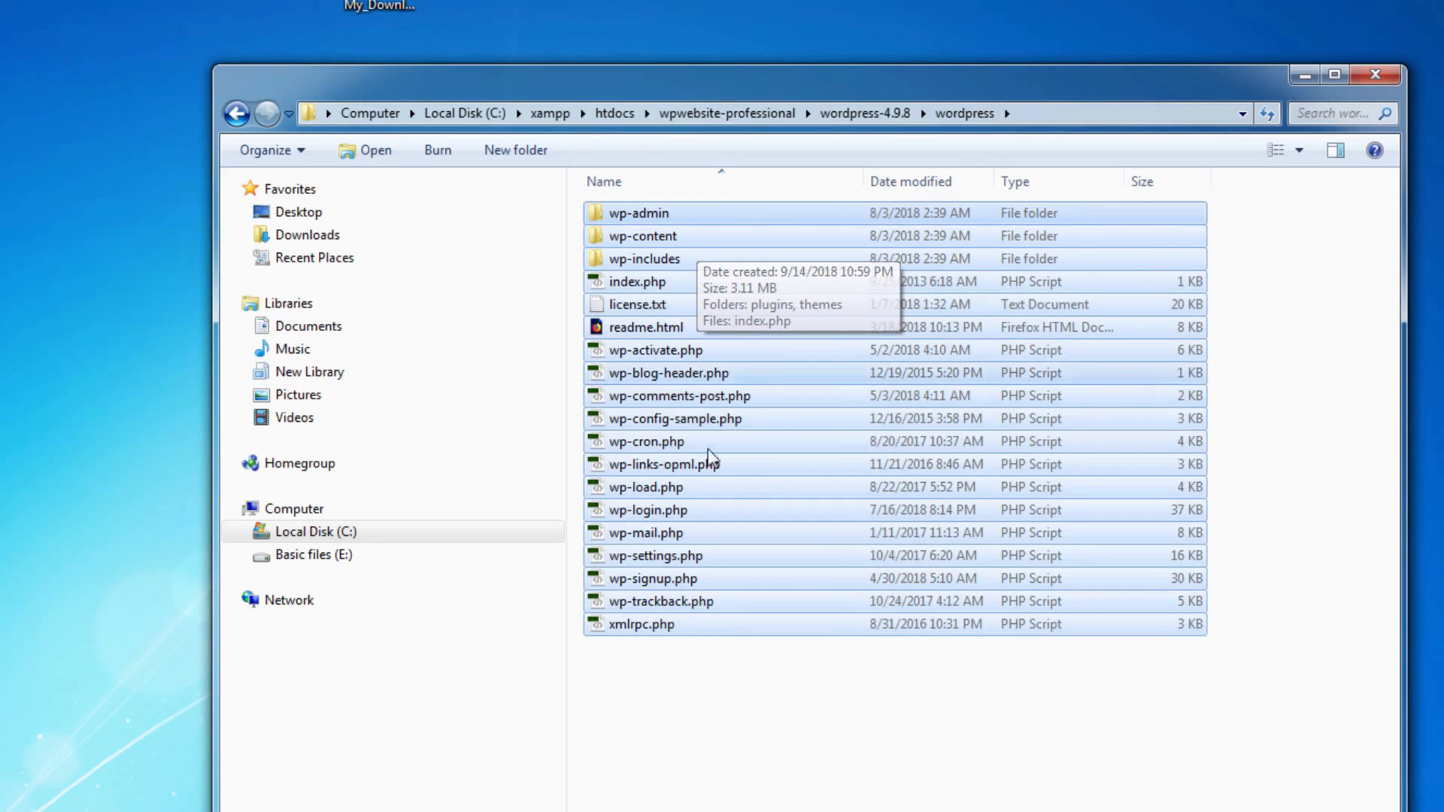
pyautogui.rightClick(847, 275)
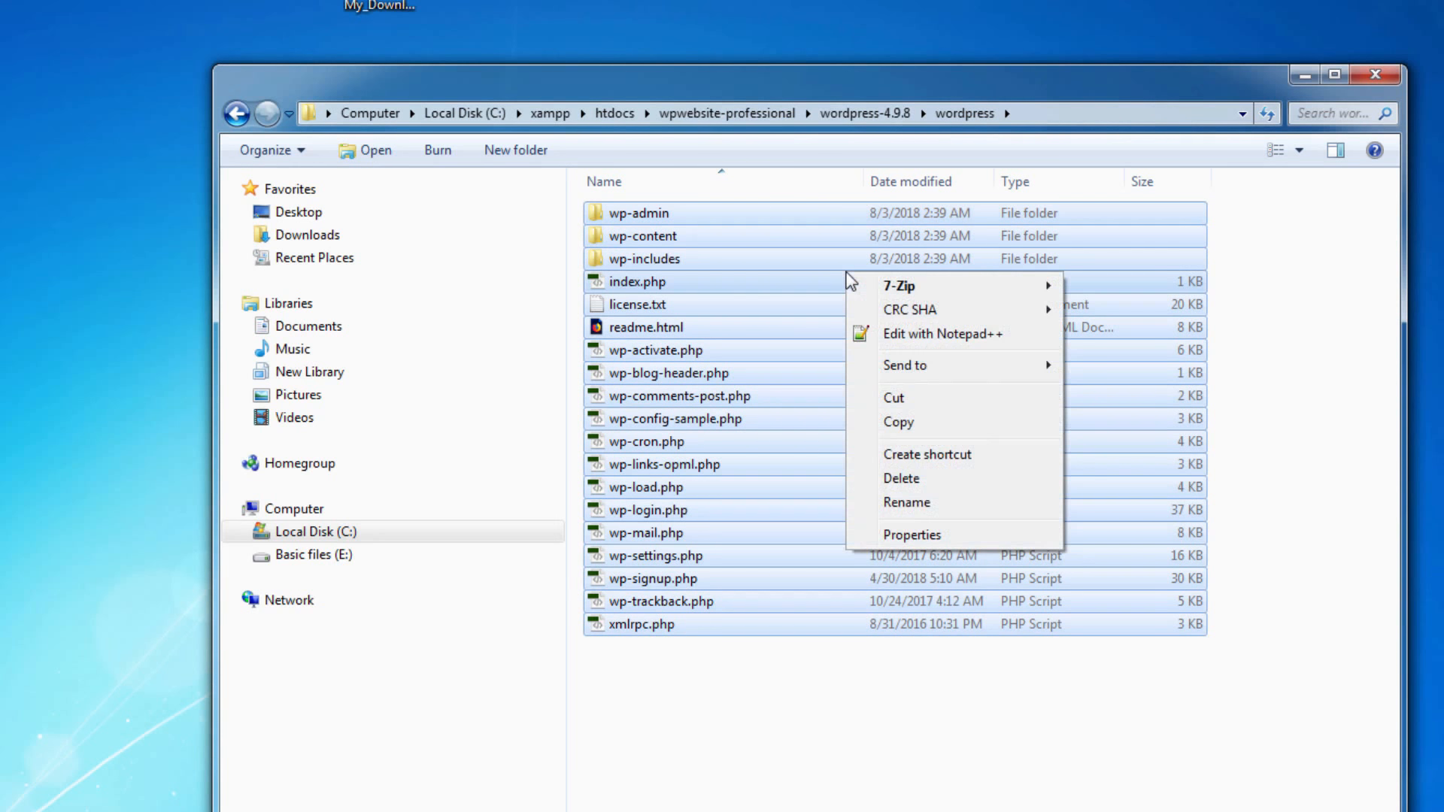
pyautogui.click(933, 422)
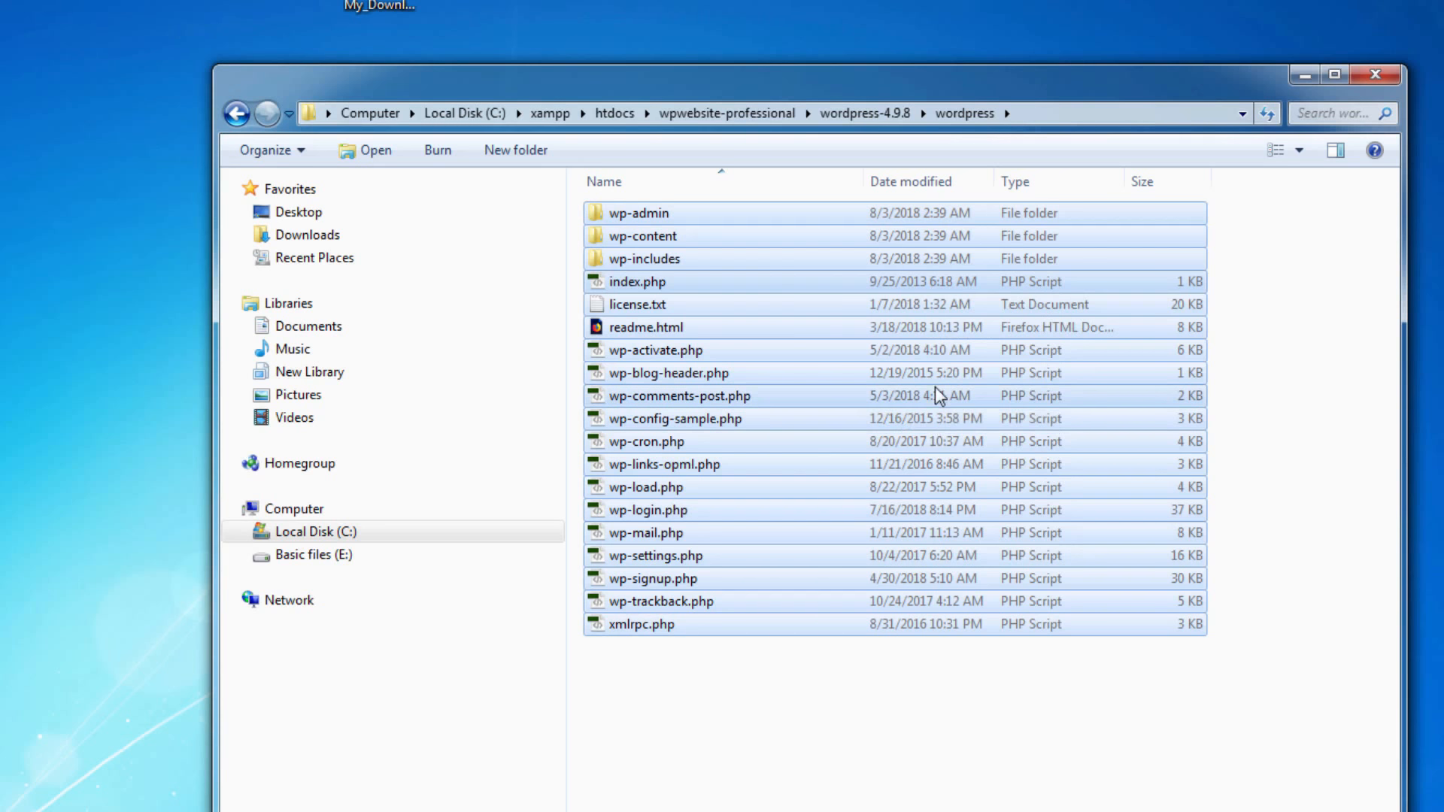
# Go back up to the wpwebsite-professional folder and paste the copied WordPress files and folders there
pyautogui.click(238, 116)
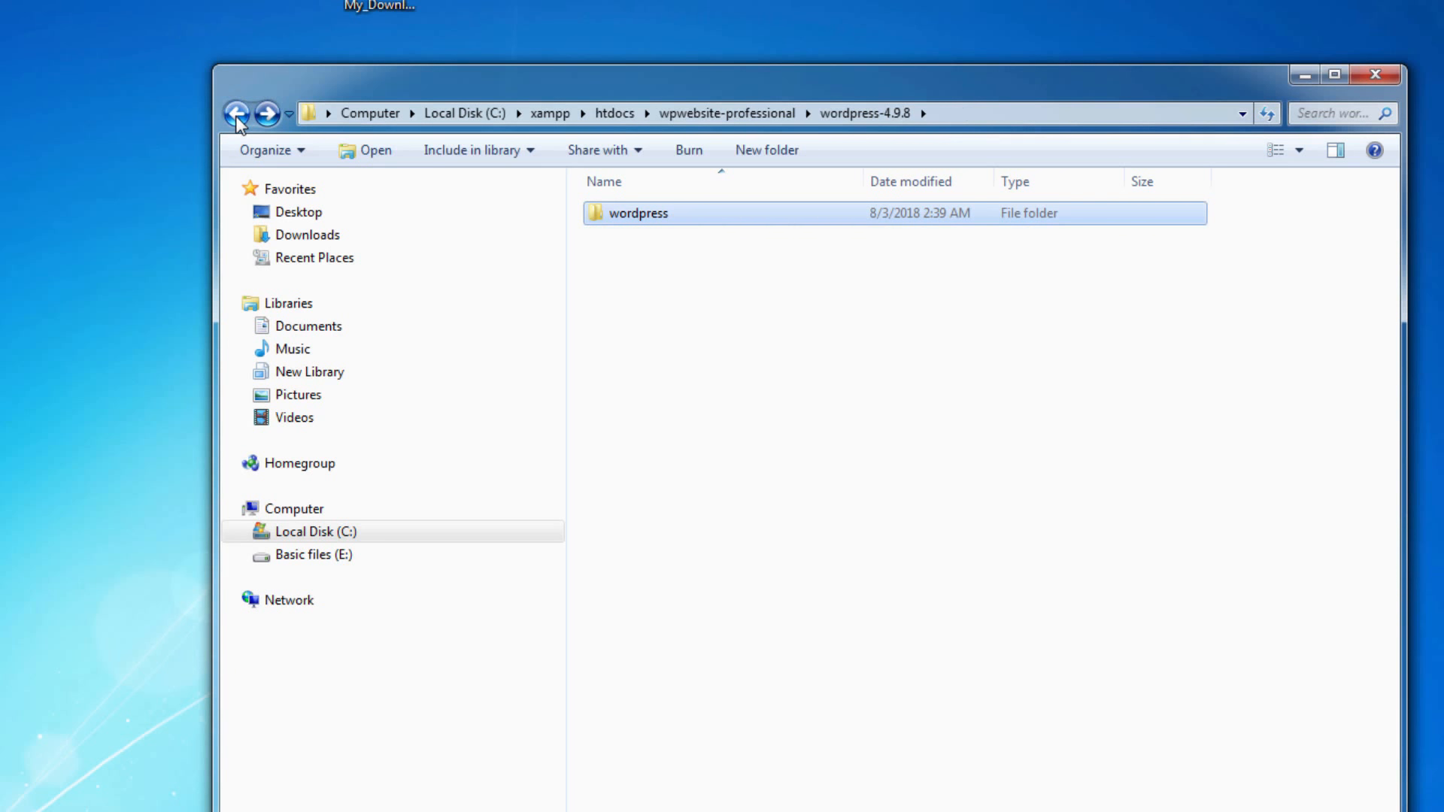
pyautogui.click(237, 116)
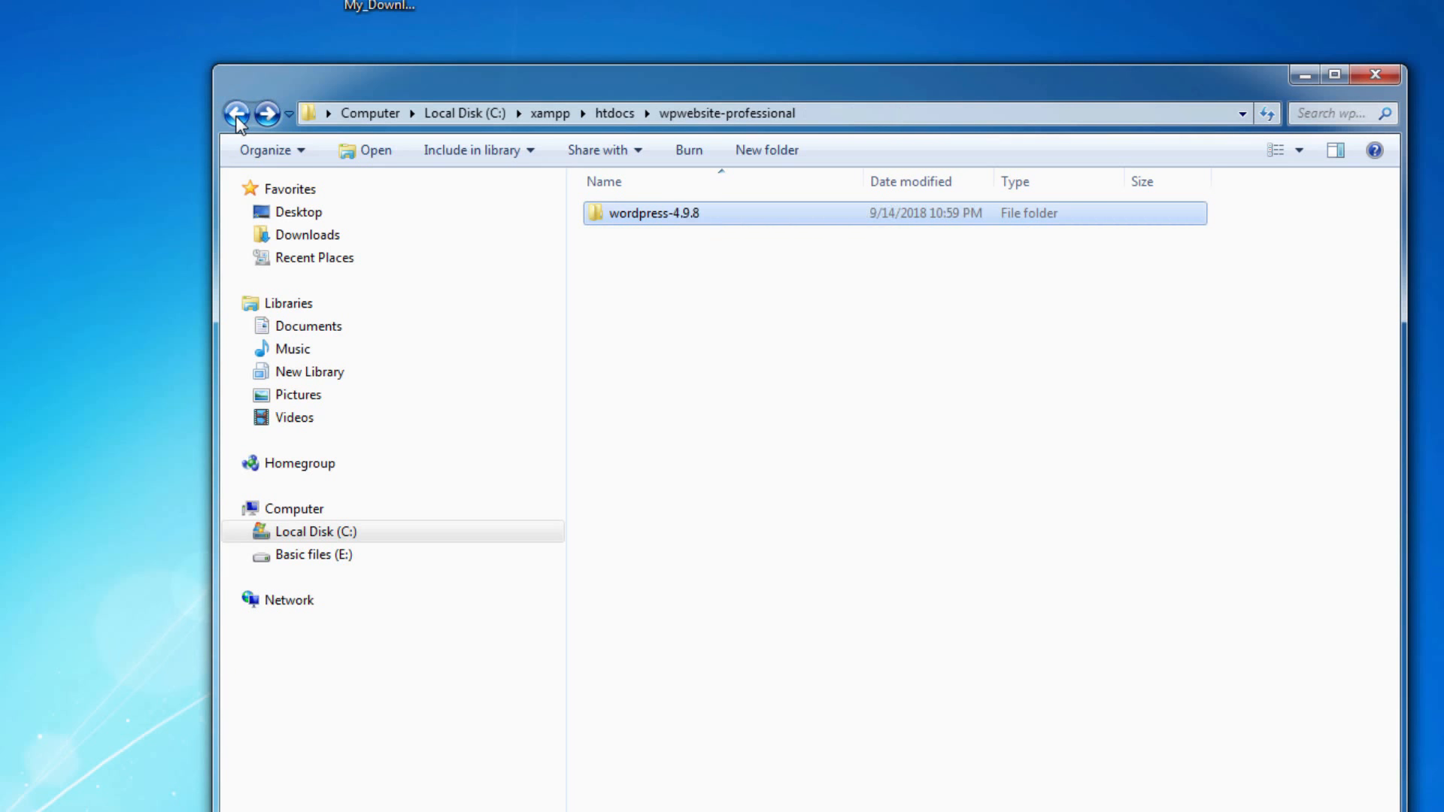
pyautogui.click(860, 112)
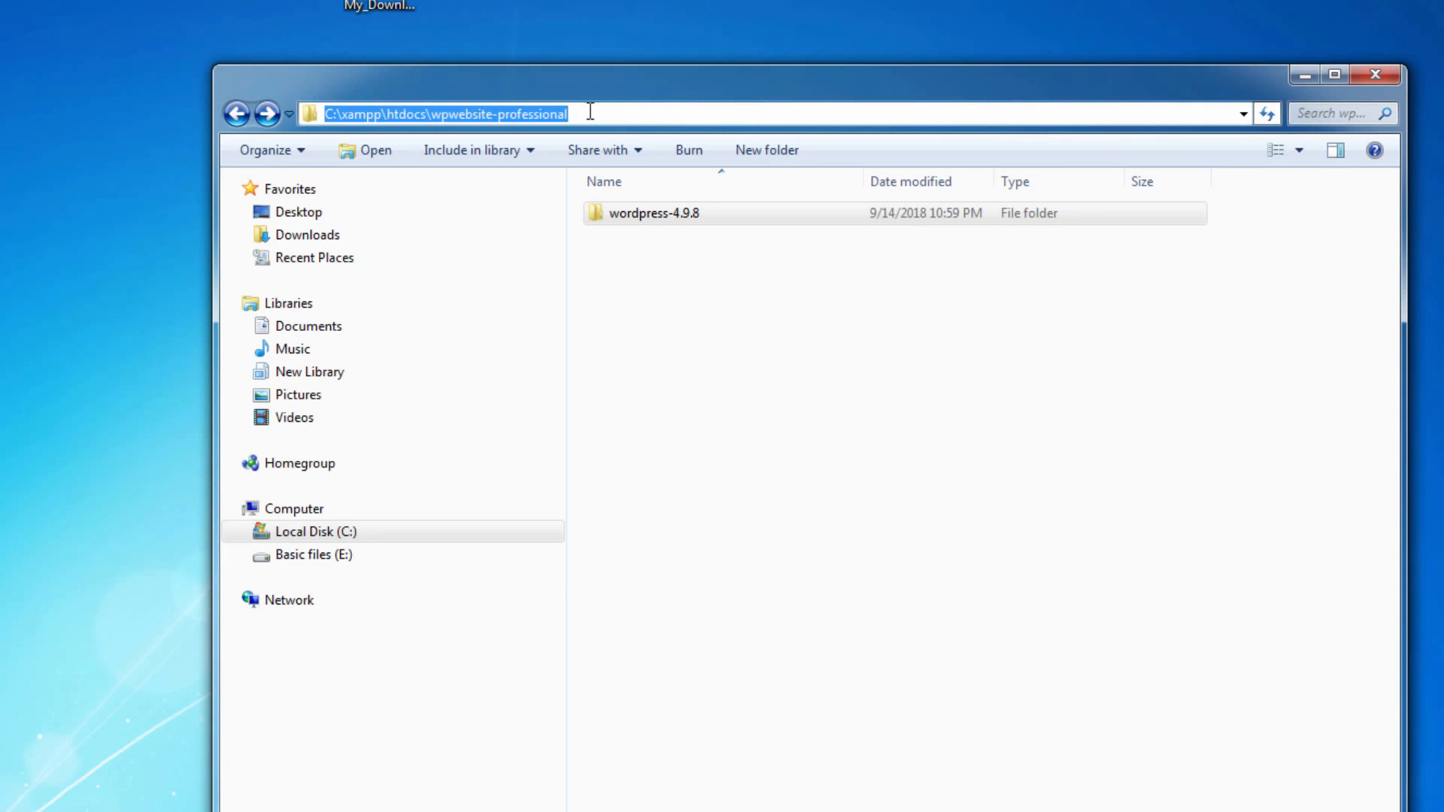
pyautogui.click(768, 295)
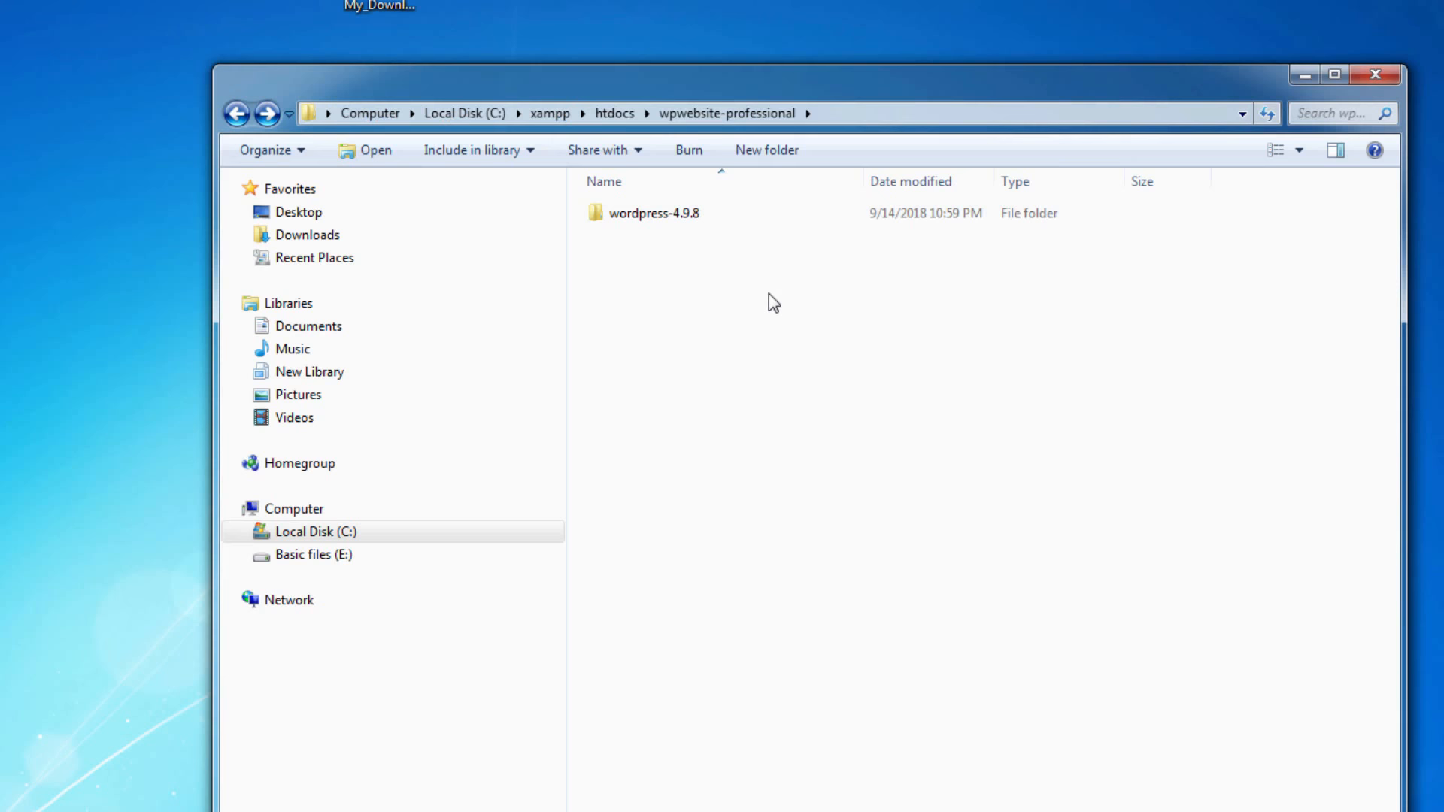
pyautogui.rightClick(746, 340)
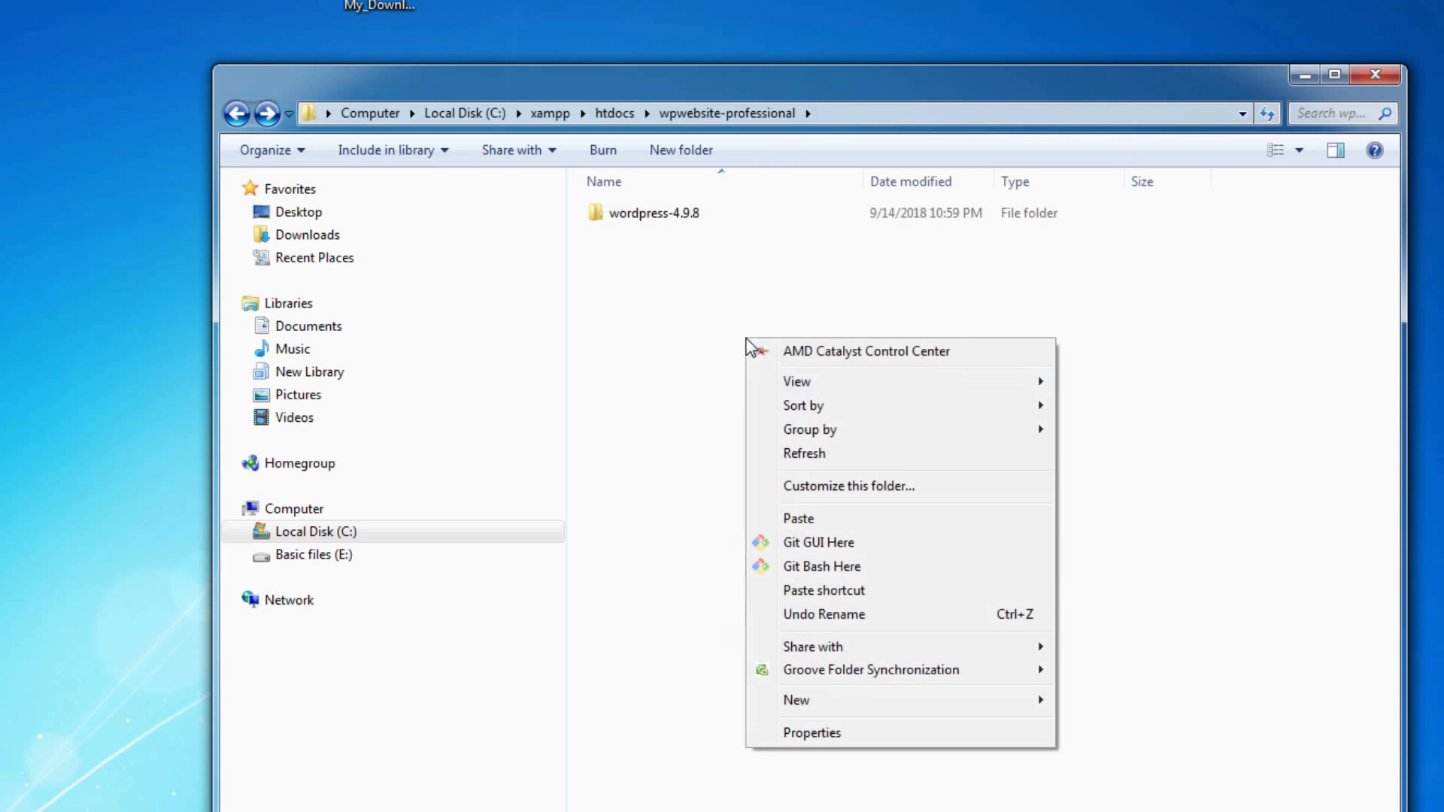
pyautogui.click(838, 515)
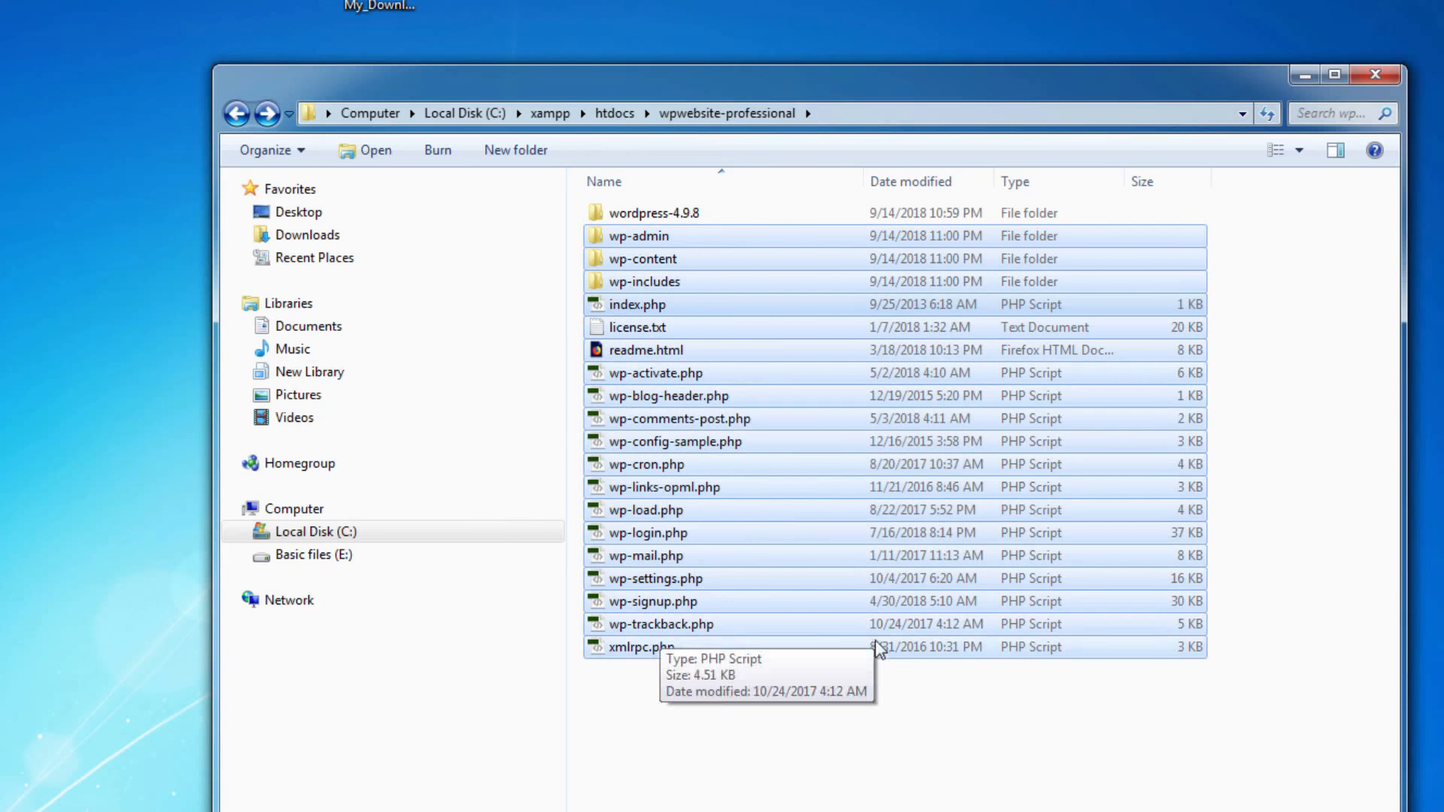
pyautogui.click(848, 709)
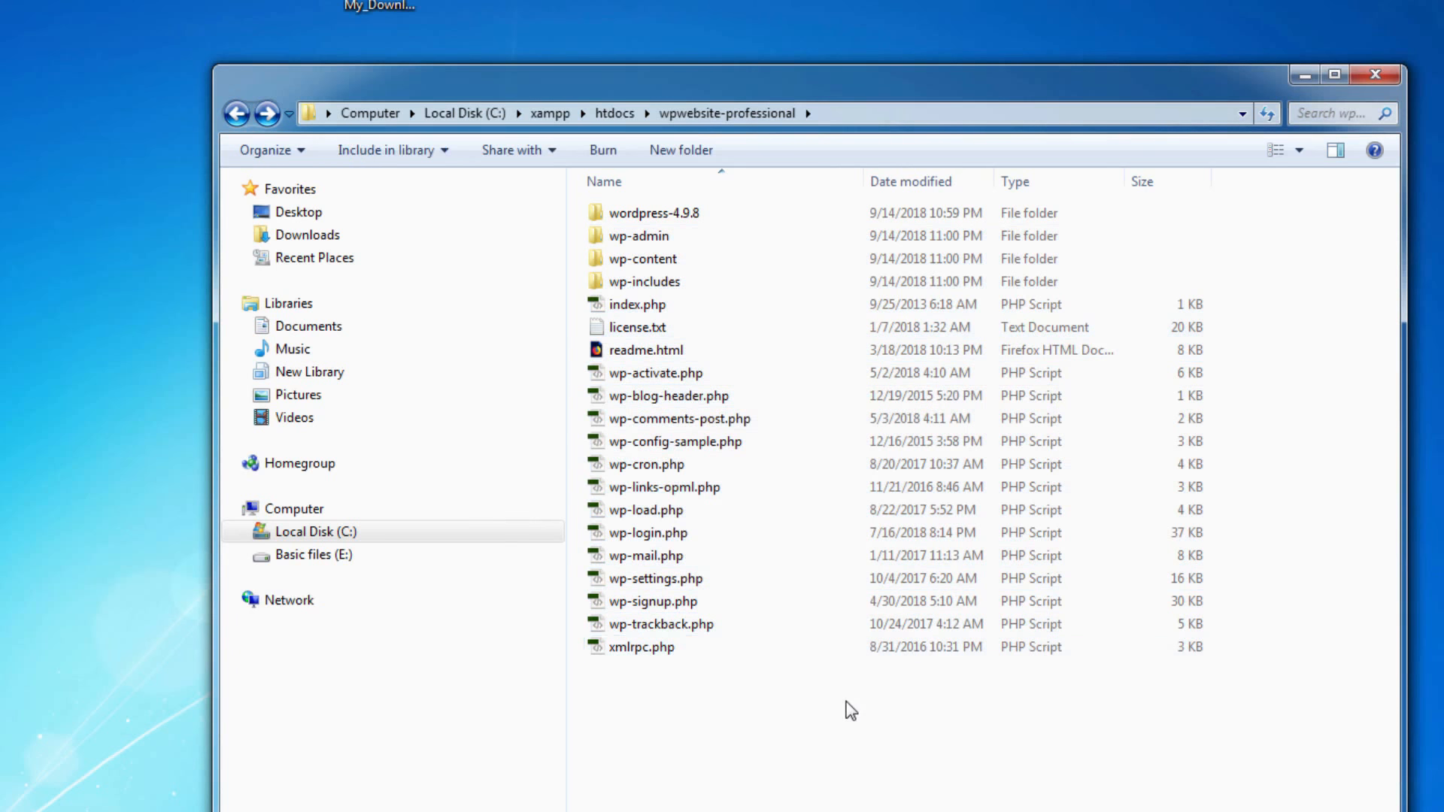
# Permanently delete the wordpress-4.9.8 folder from wpwebsite-professional
pyautogui.click(684, 215)
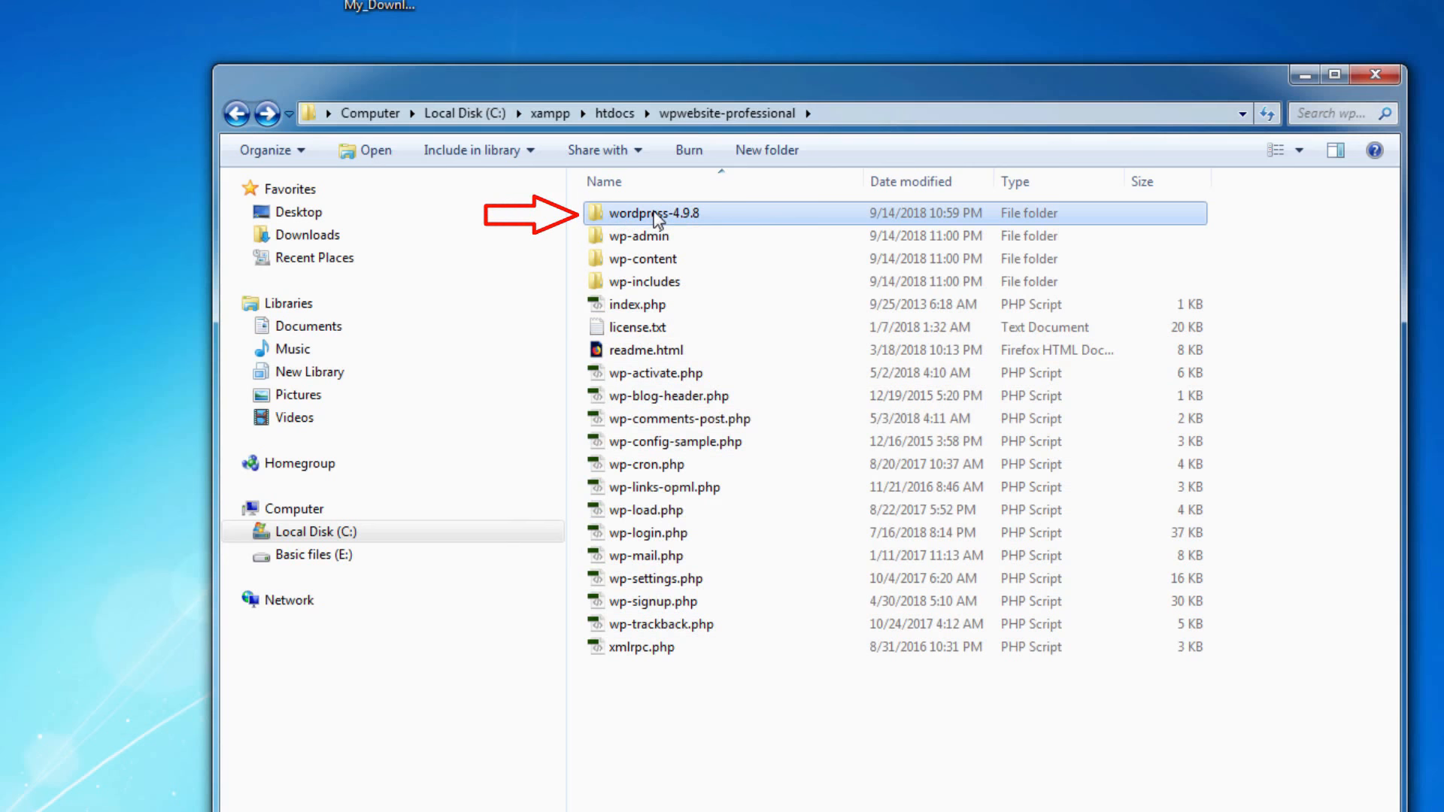
pyautogui.rightClick(655, 217)
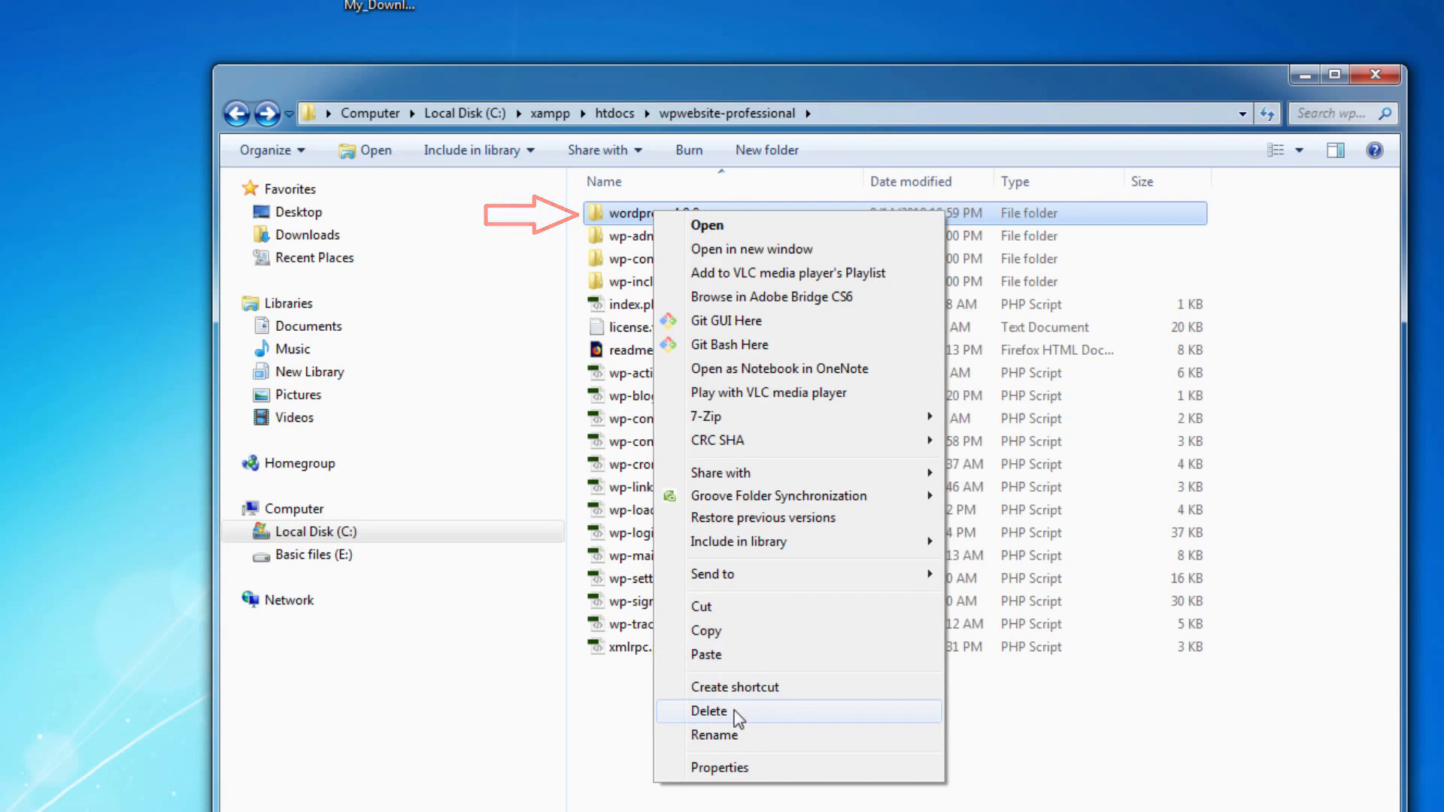
pyautogui.click(1152, 798)
pyautogui.click(670, 216)
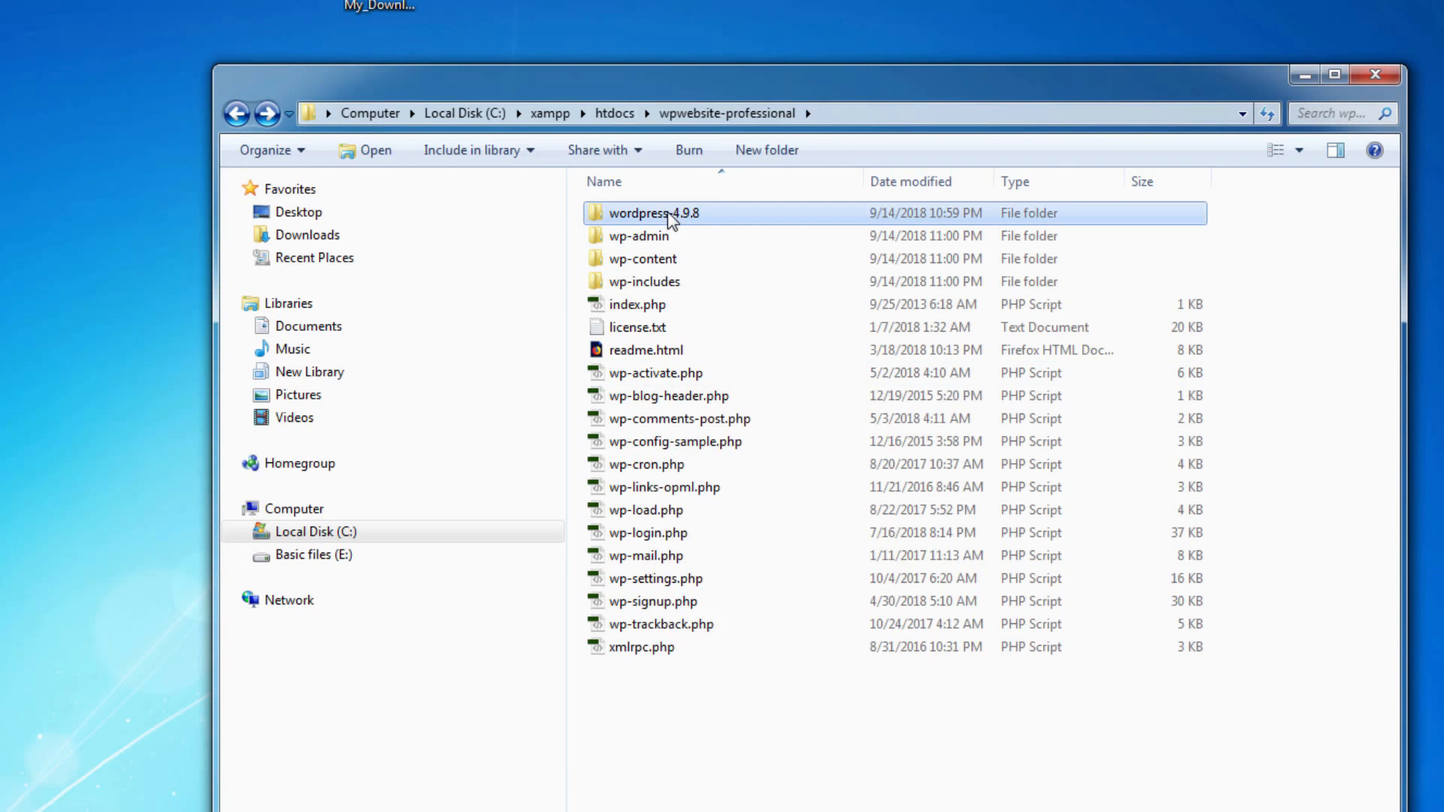
pyautogui.hotkey('shift', 'Delete')
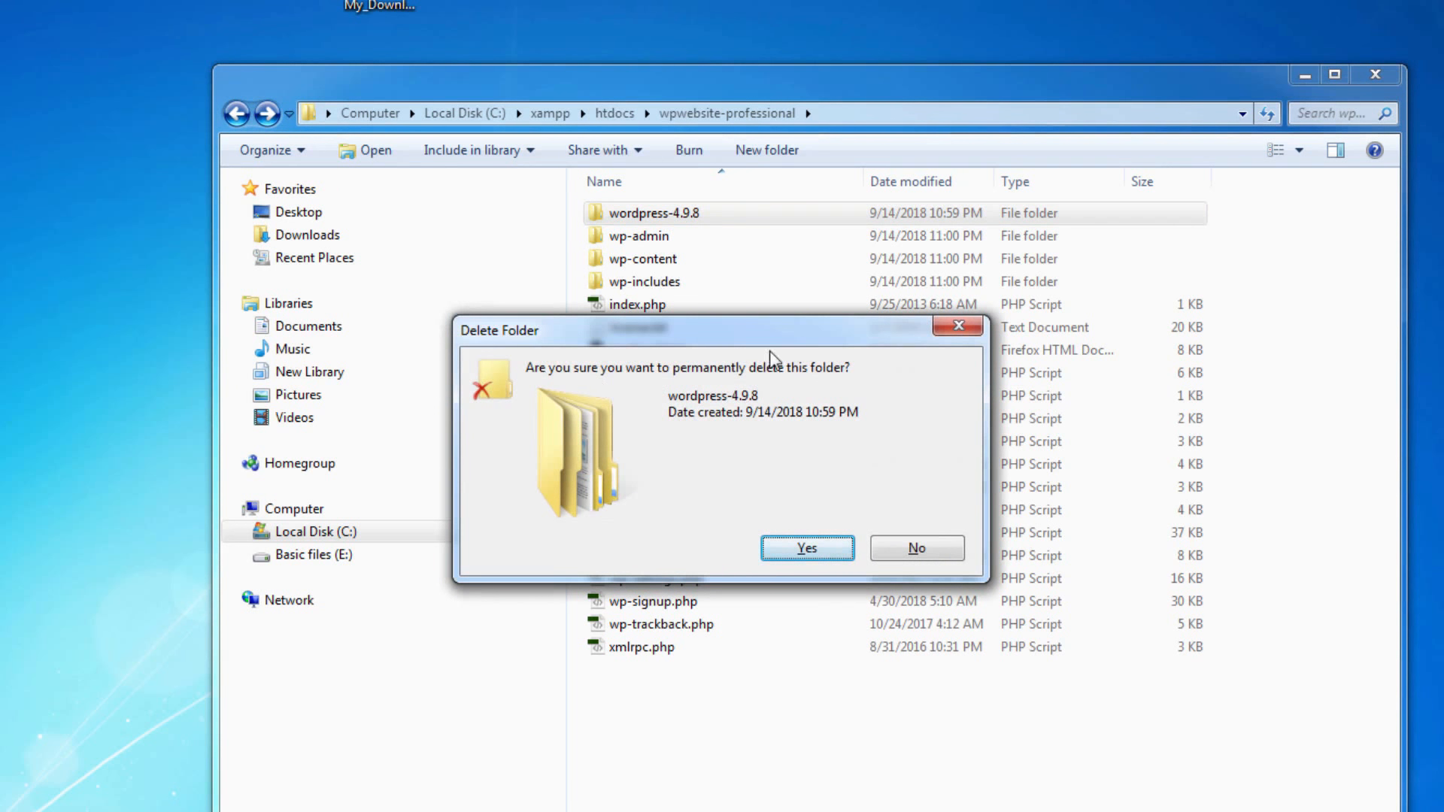
pyautogui.click(832, 553)
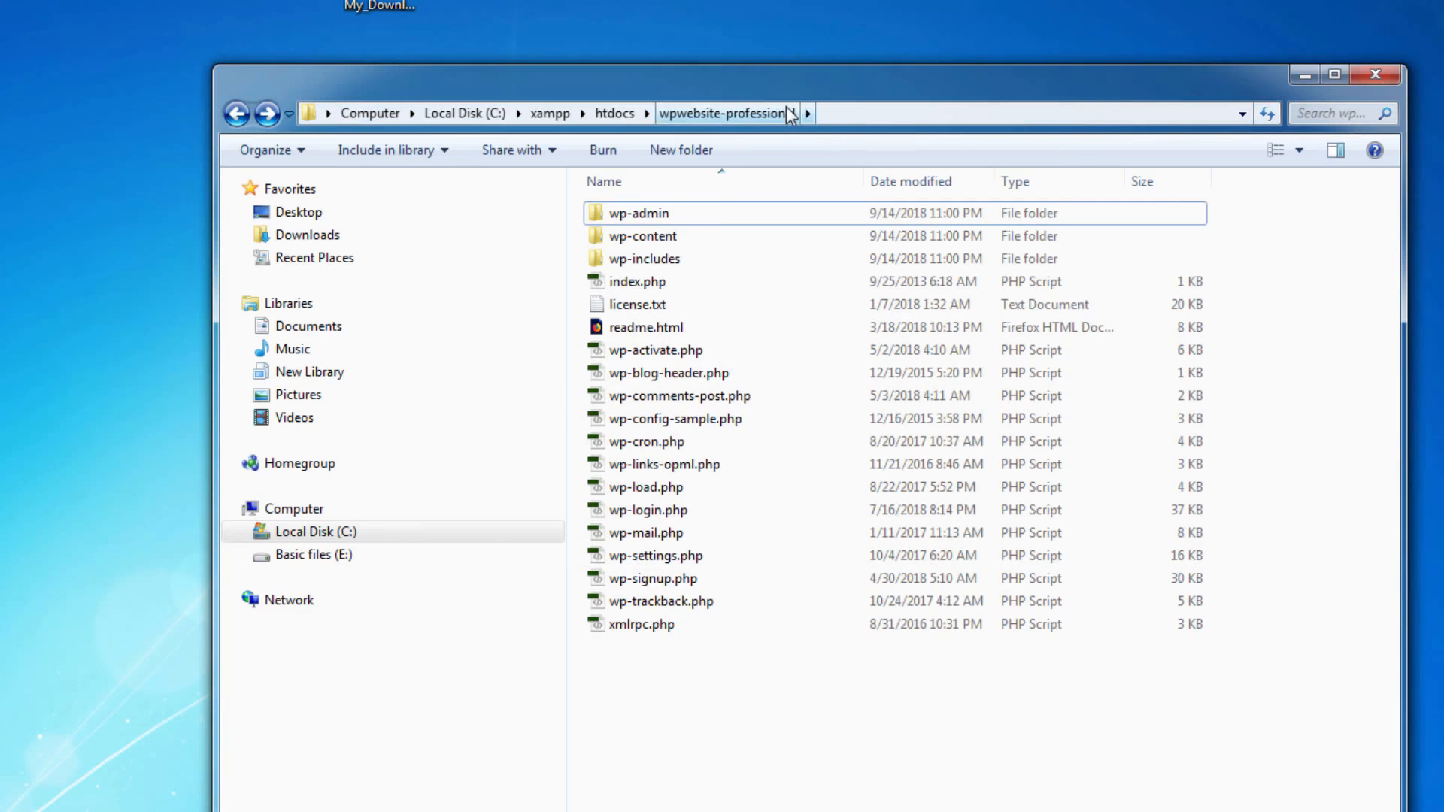
# Check the WordPress files in the wpwebsite-professional folder and the folder's full path
pyautogui.moveTo(767, 716); pyautogui.dragTo(684, 210)
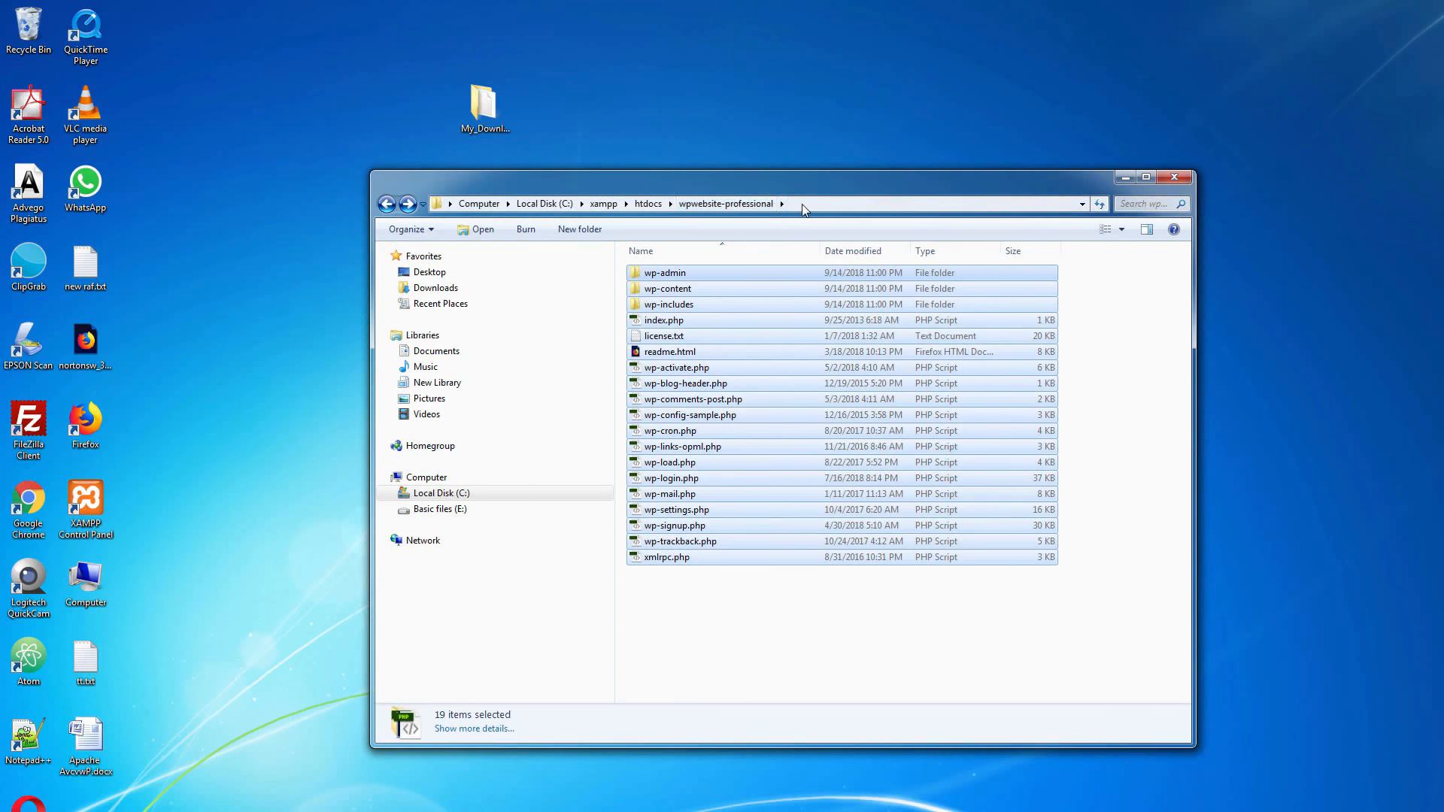
pyautogui.click(803, 209)
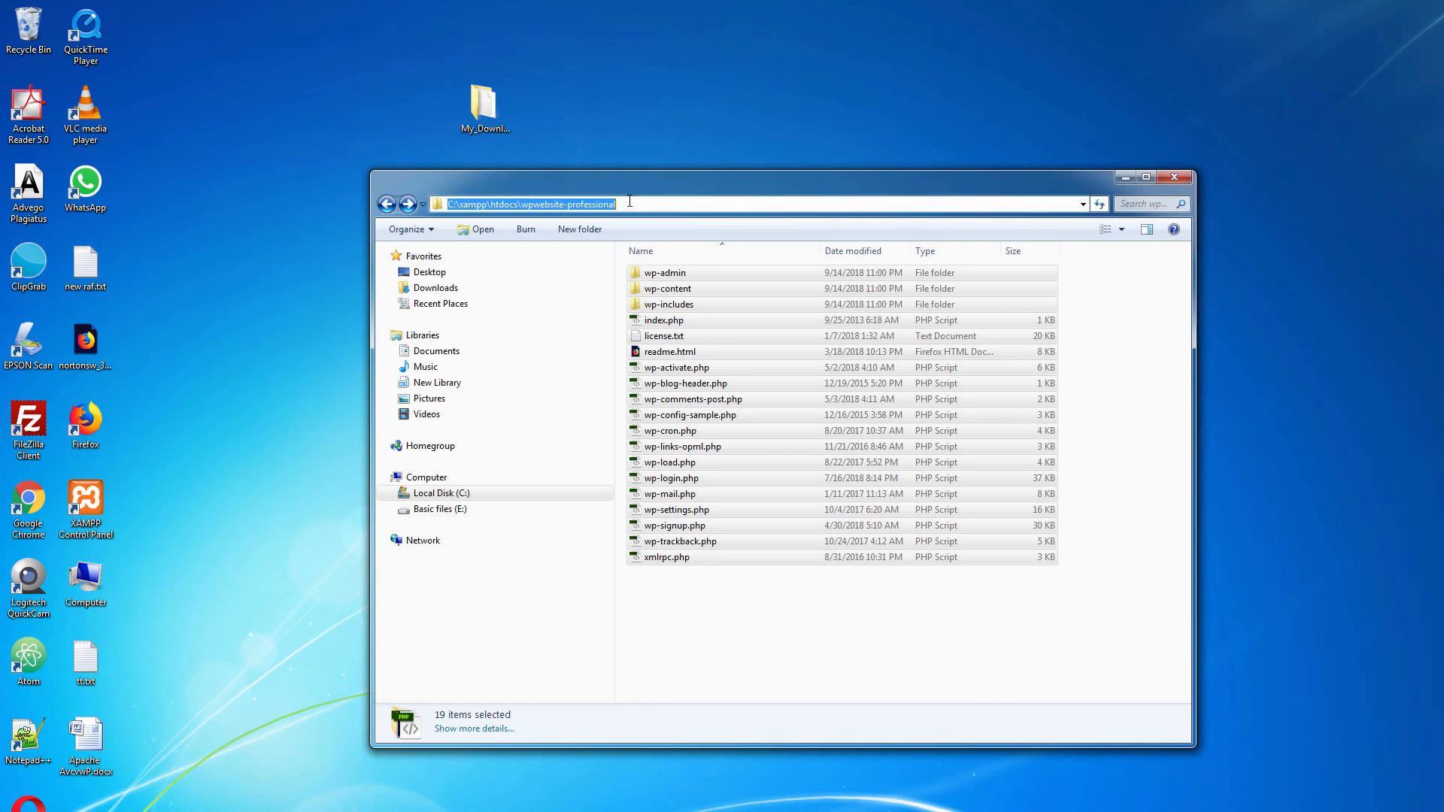
pyautogui.click(751, 643)
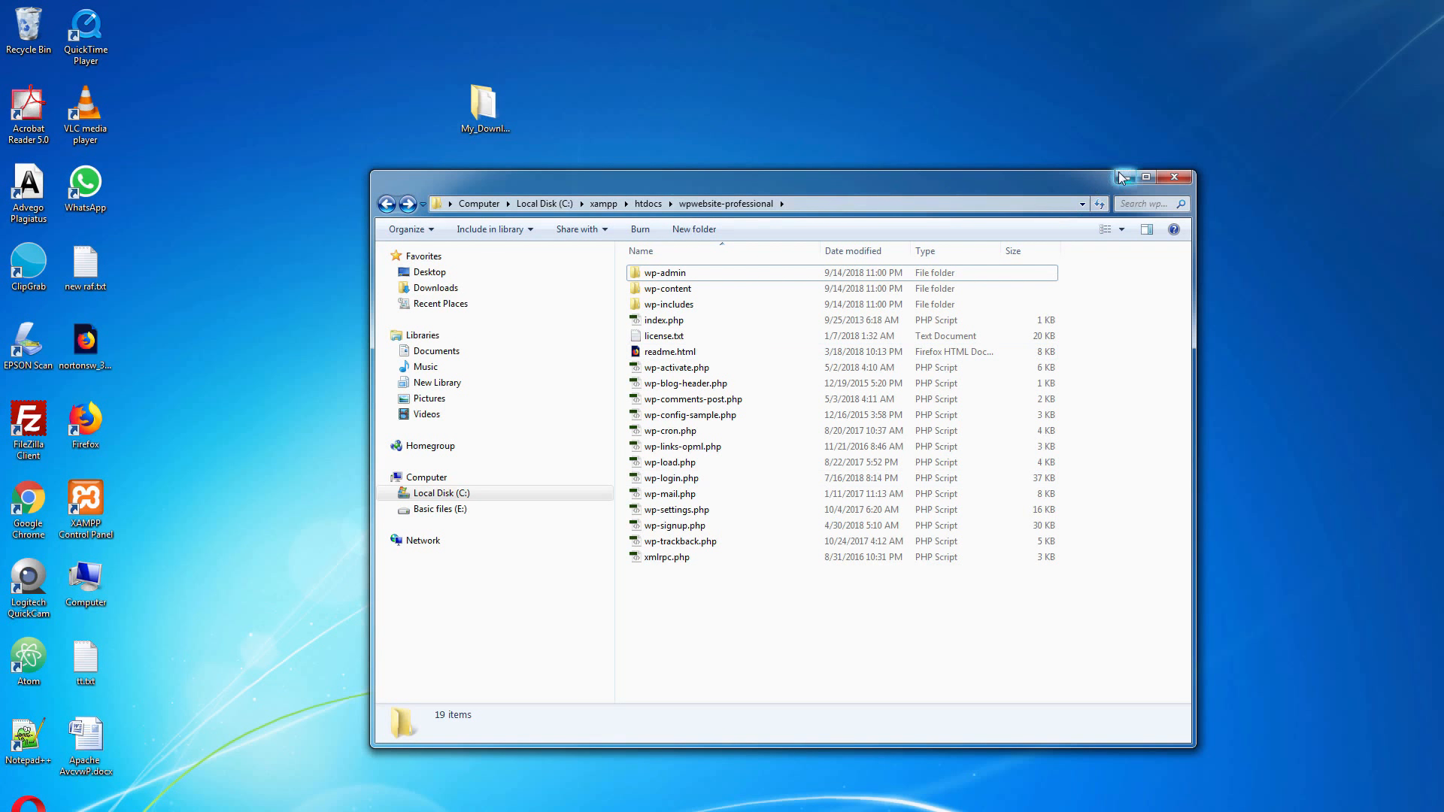
# Close the wpwebsite-professional folder window and switch to wpwebsite-professional.txt in Notepad
pyautogui.click(1173, 178)
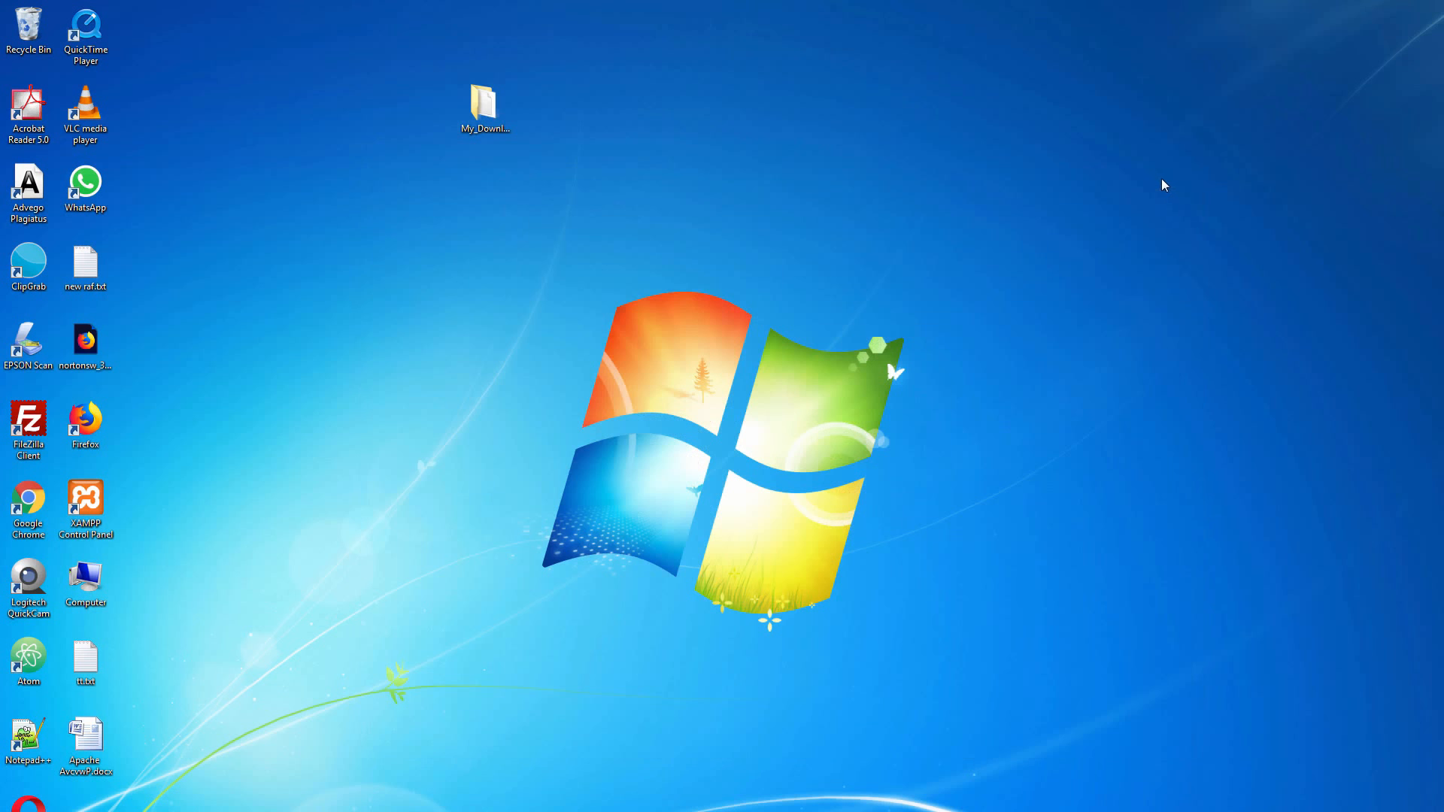
pyautogui.click(206, 782)
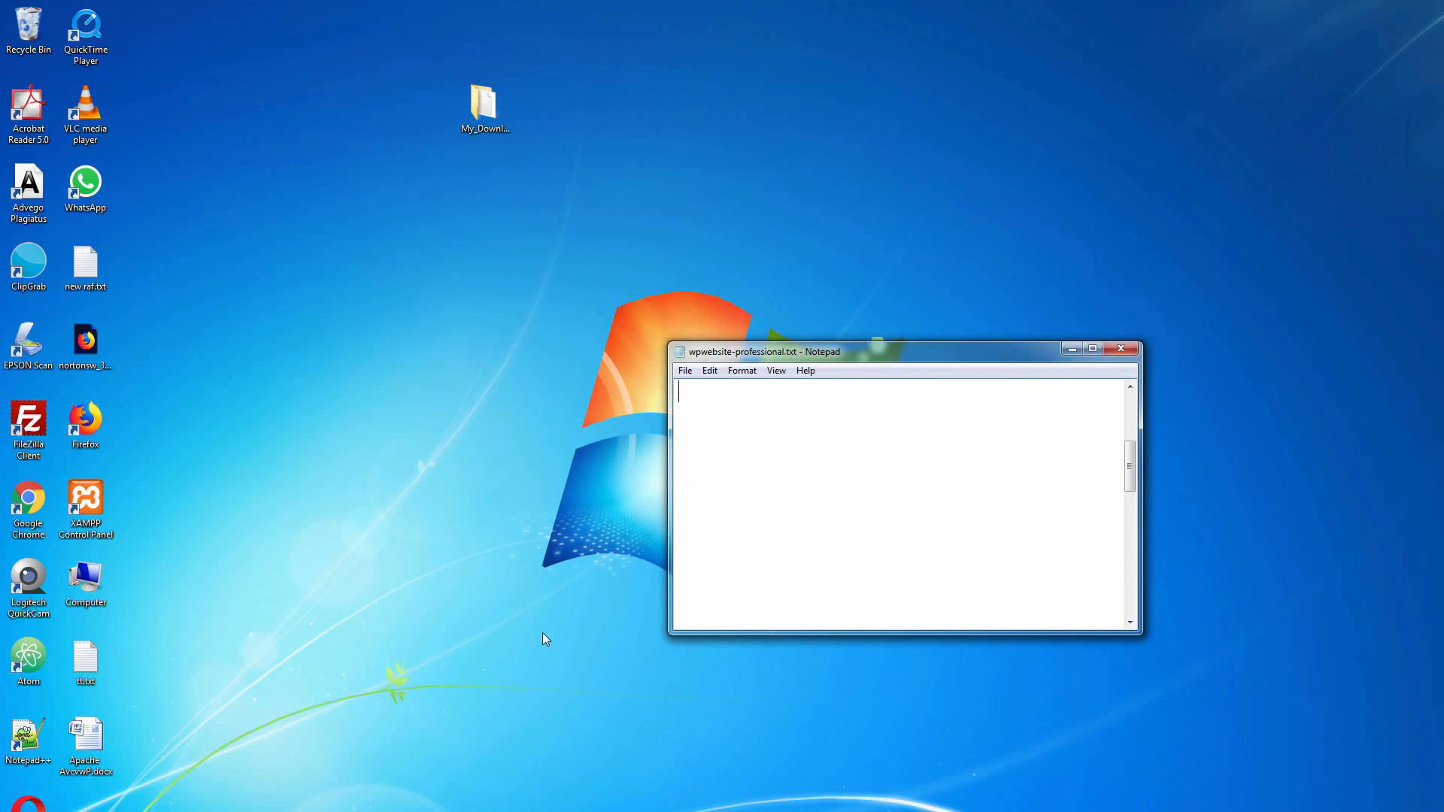
# Paste the line "folder name: wpwebsite-professional" into the text file, save the file and minimize the Notepad window
pyautogui.rightClick(730, 396)
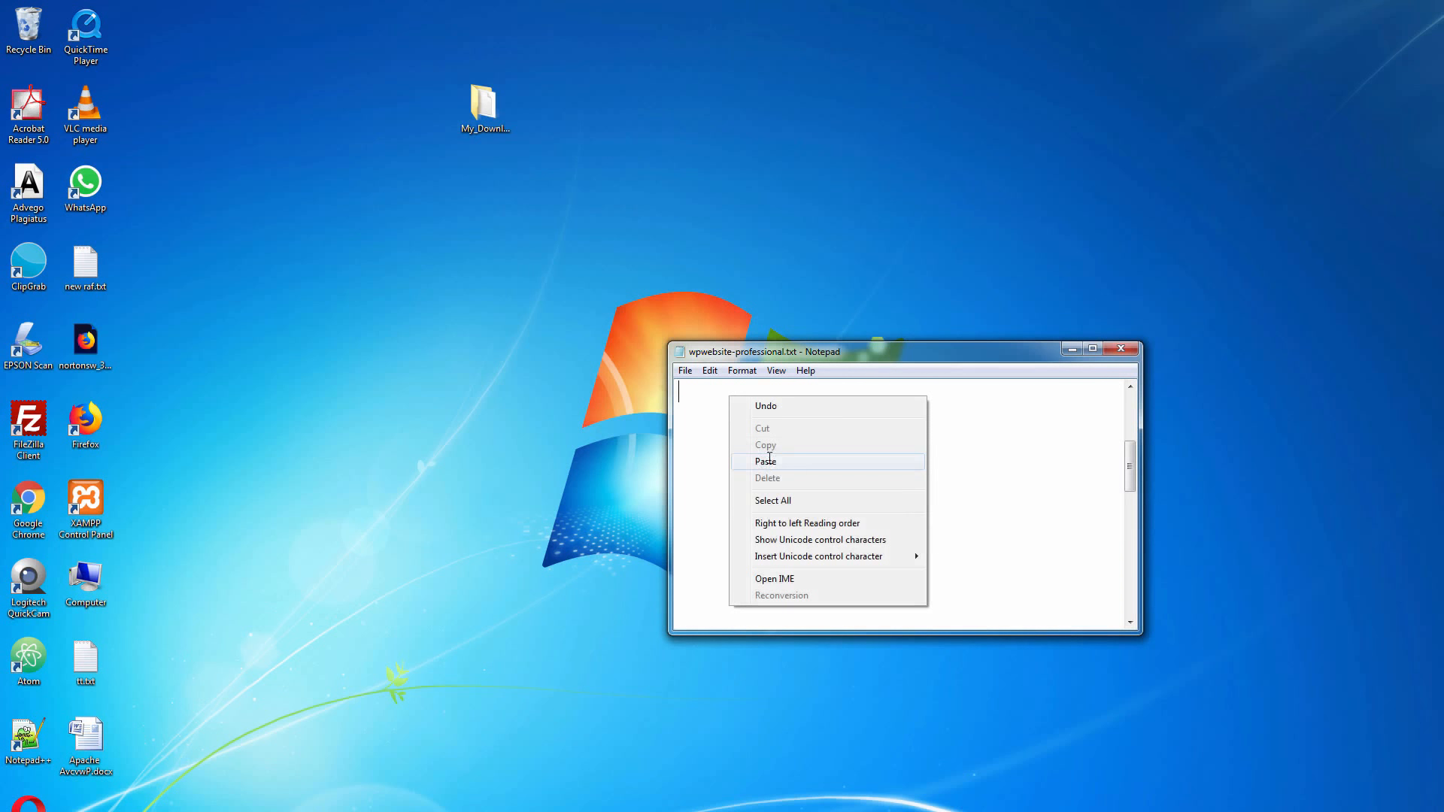
pyautogui.click(760, 461)
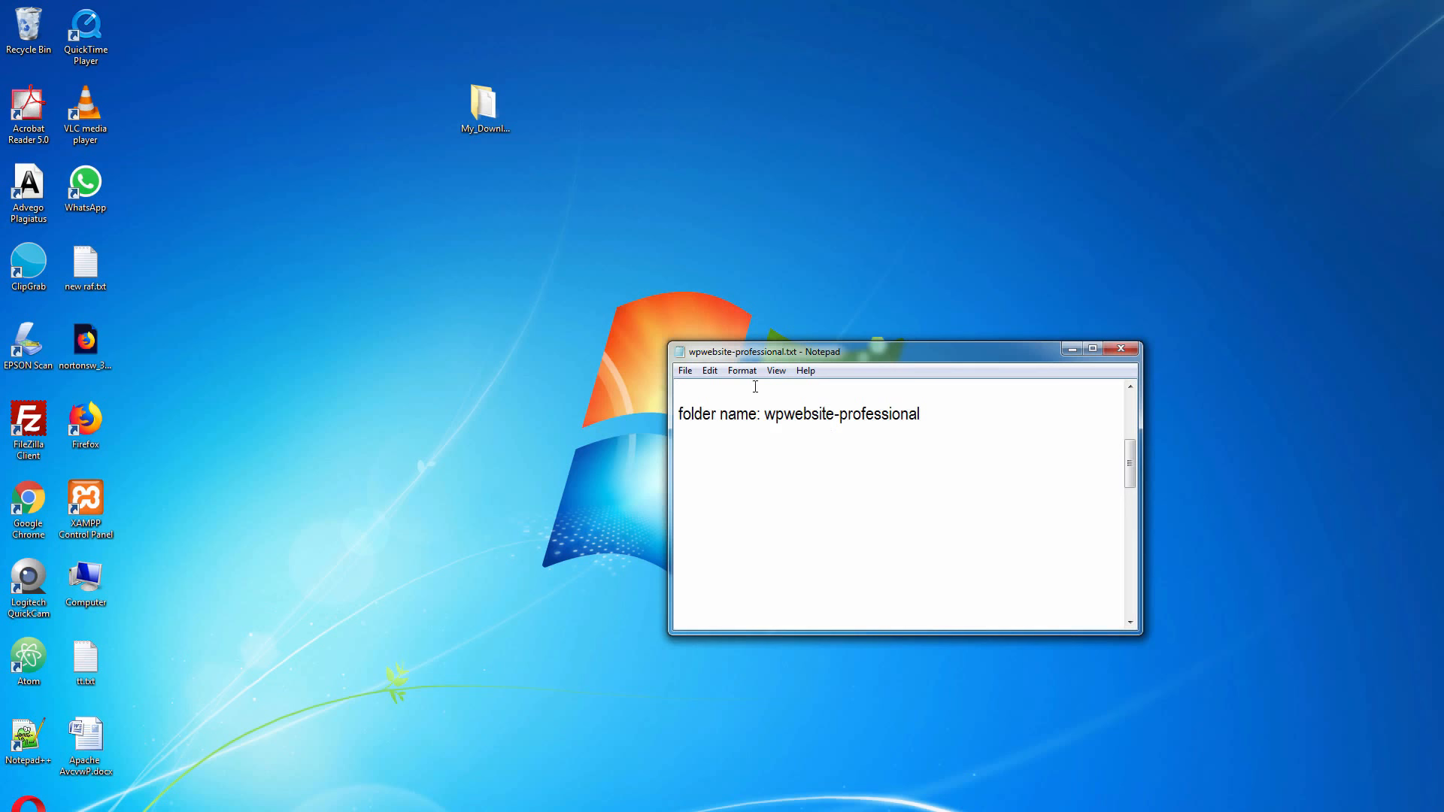
pyautogui.click(685, 370)
pyautogui.click(711, 421)
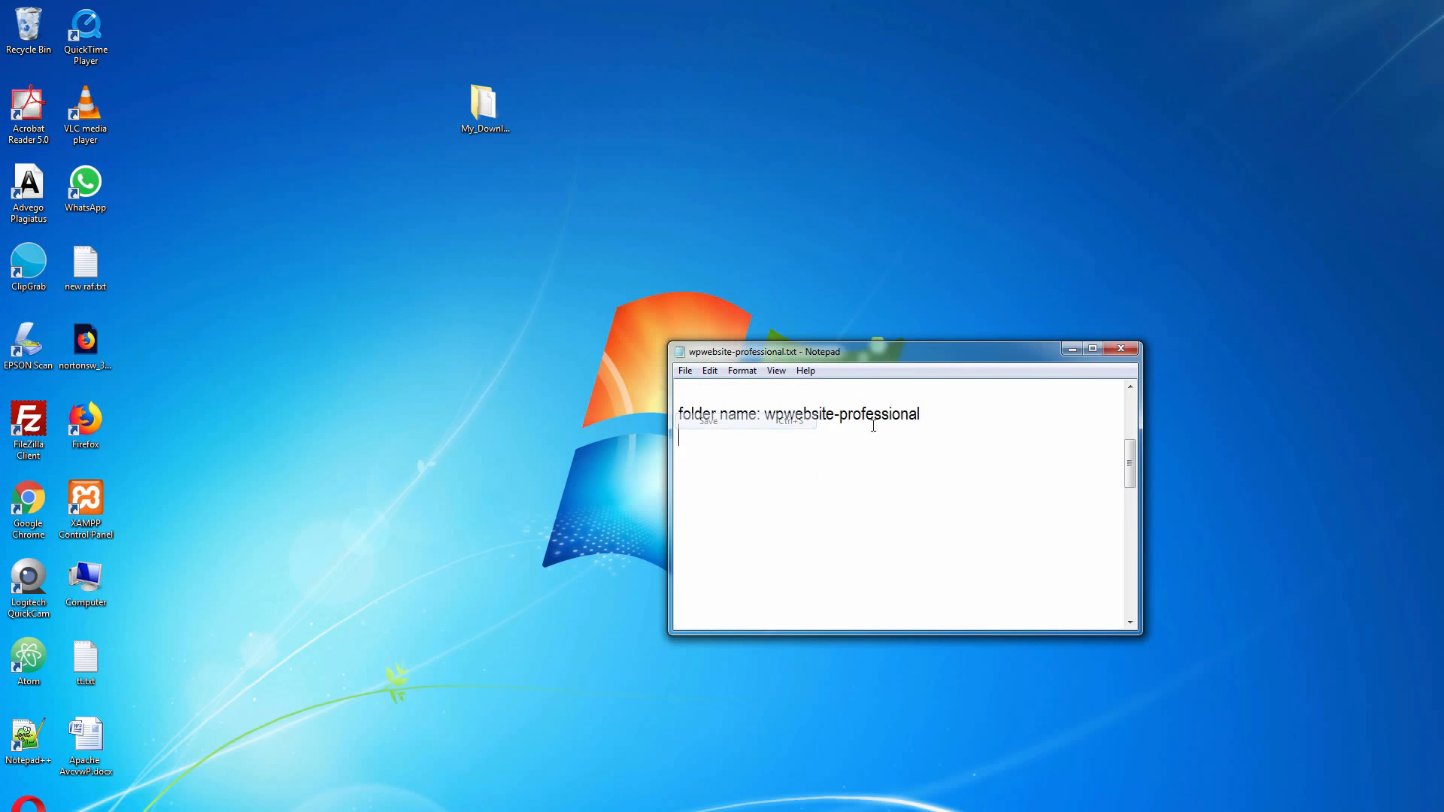
pyautogui.moveTo(765, 414); pyautogui.dragTo(920, 415)
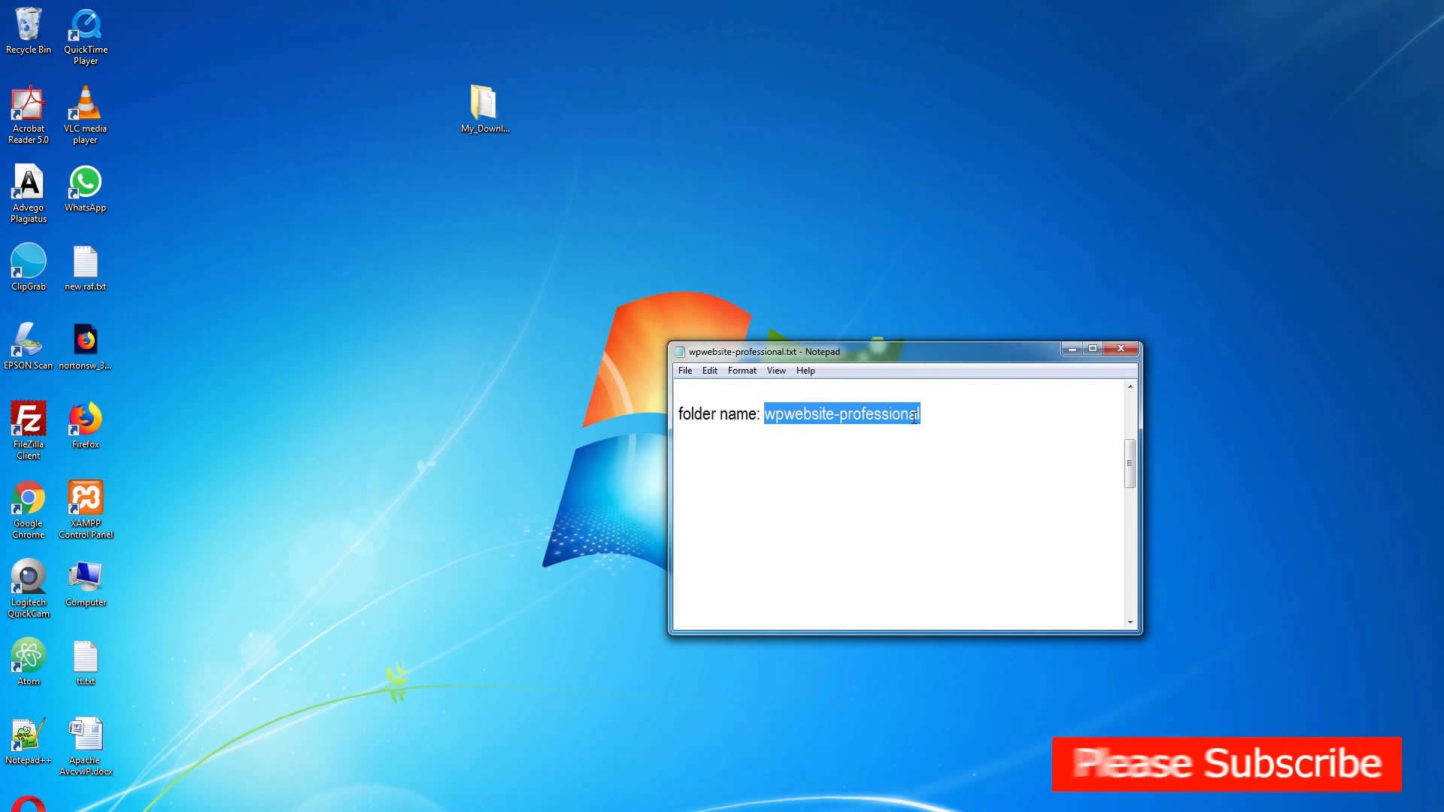
pyautogui.click(950, 428)
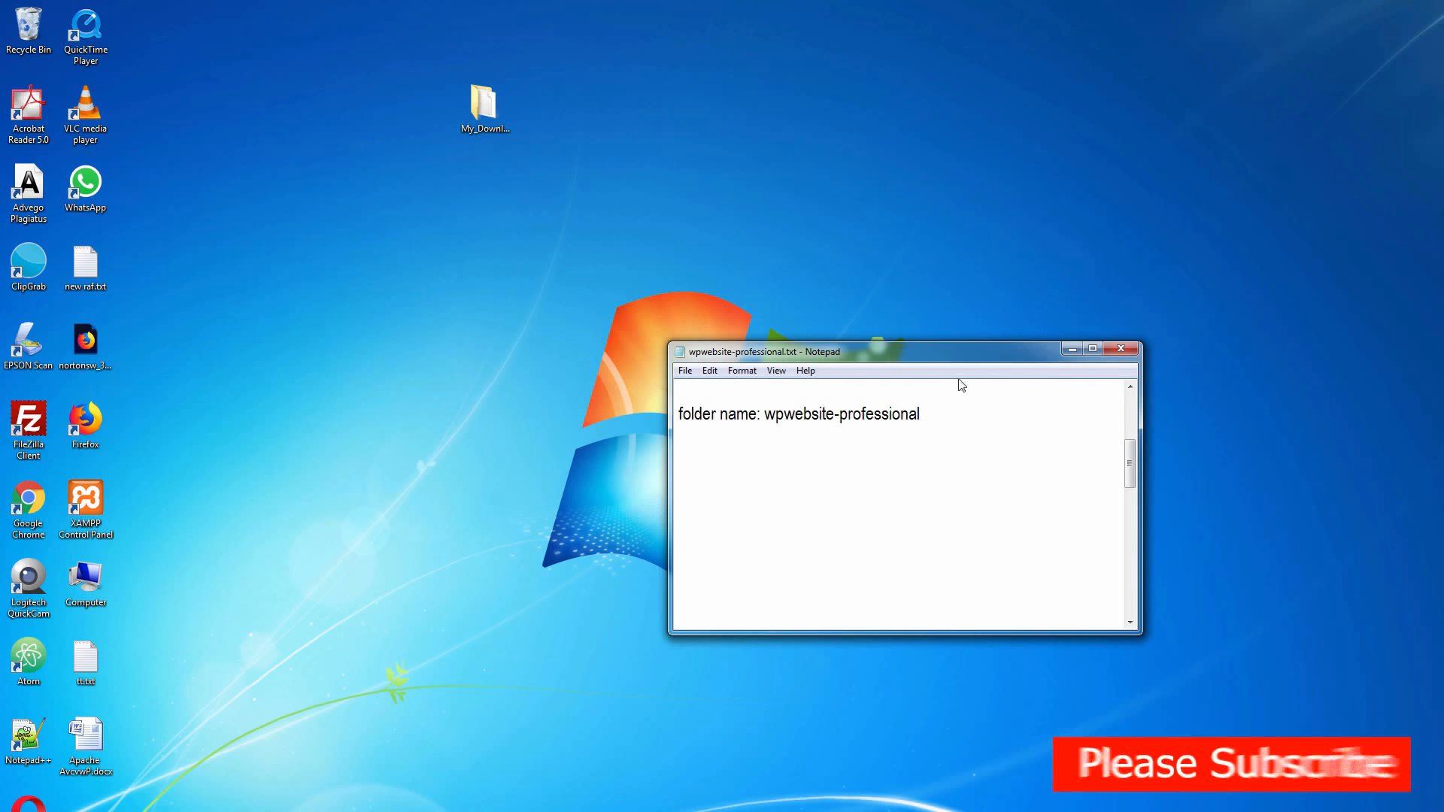
pyautogui.click(1067, 350)
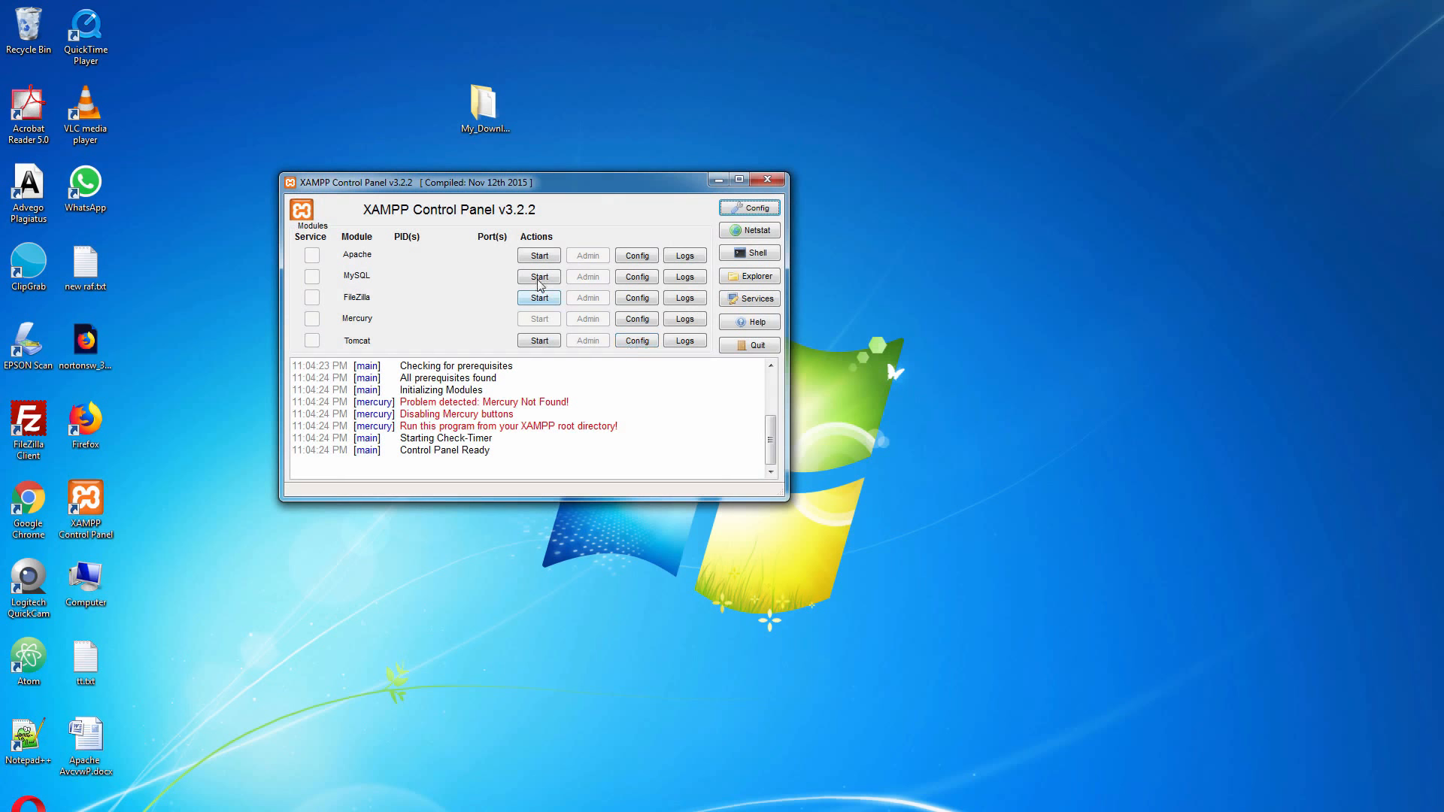
# Start Apache and MySQL in the XAMPP Control Panel and open Apache's admin page in a single browser tab
pyautogui.click(539, 256)
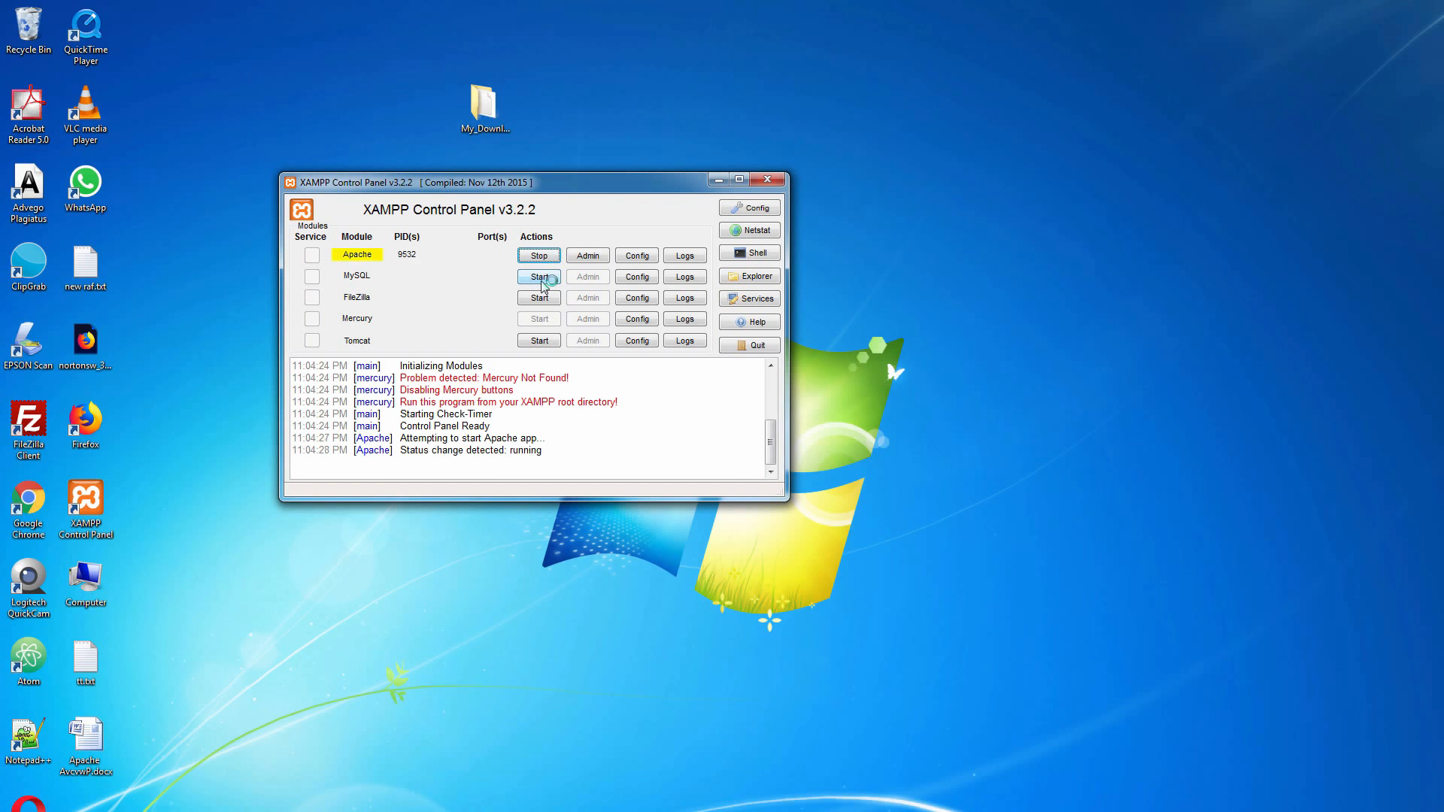
pyautogui.click(540, 278)
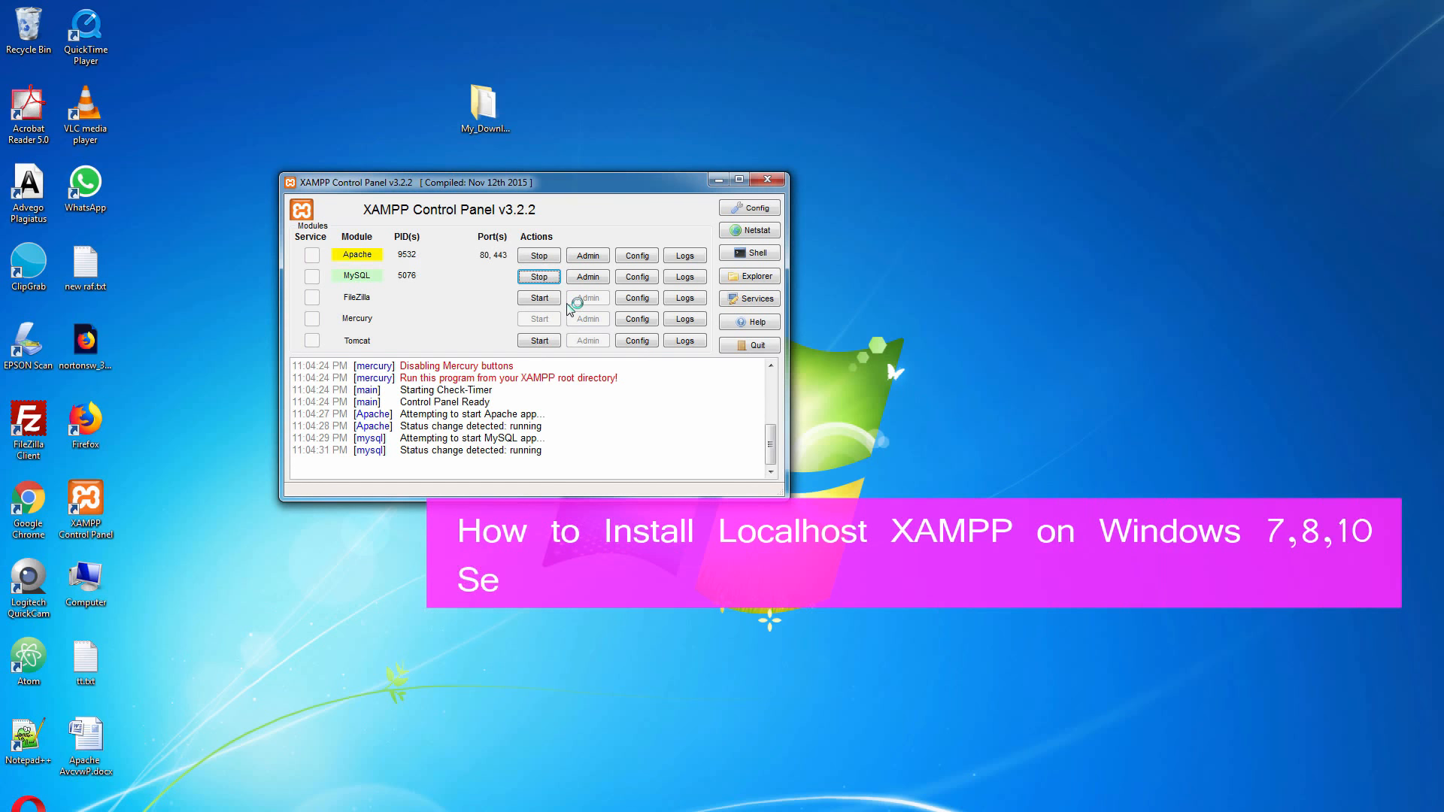
pyautogui.click(583, 258)
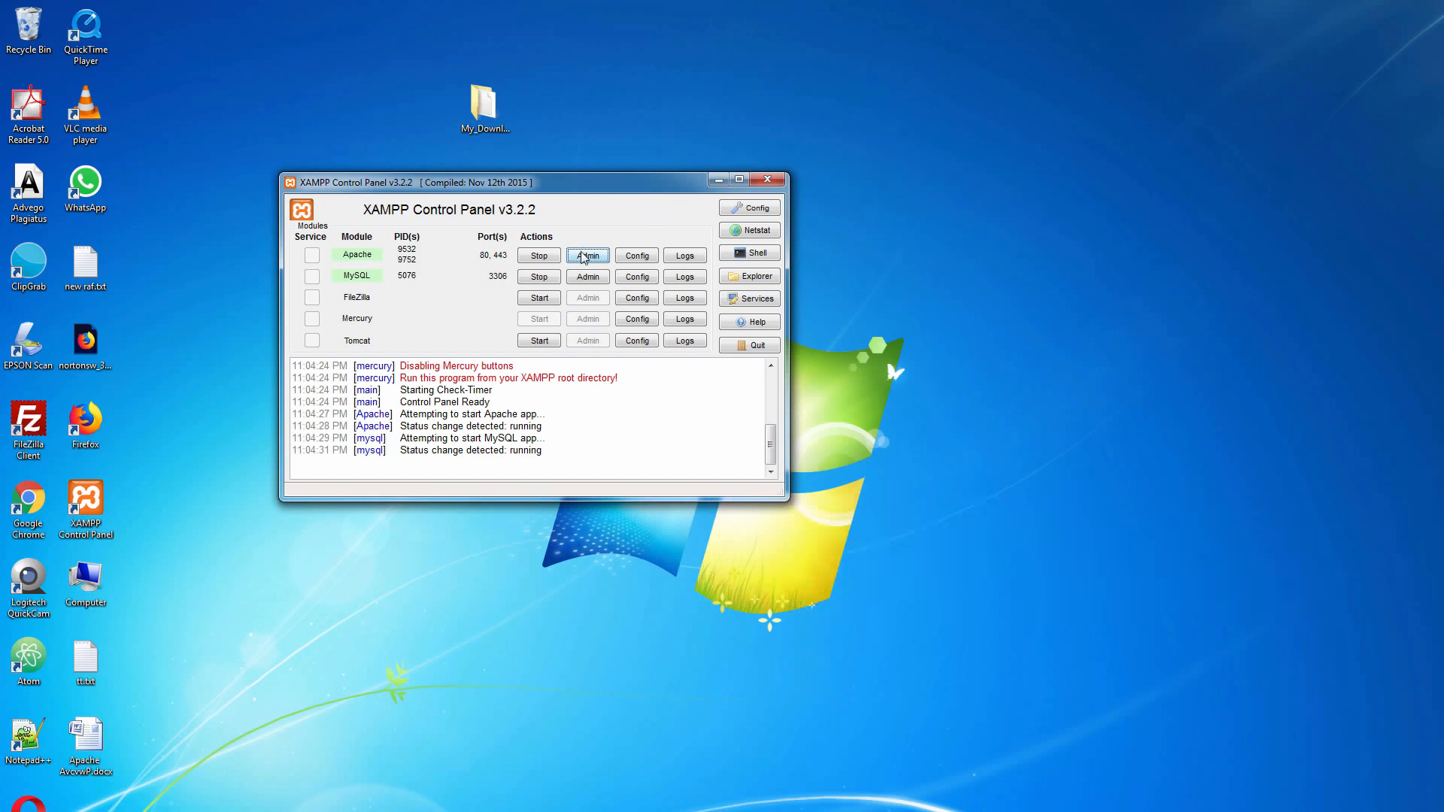
pyautogui.click(587, 256)
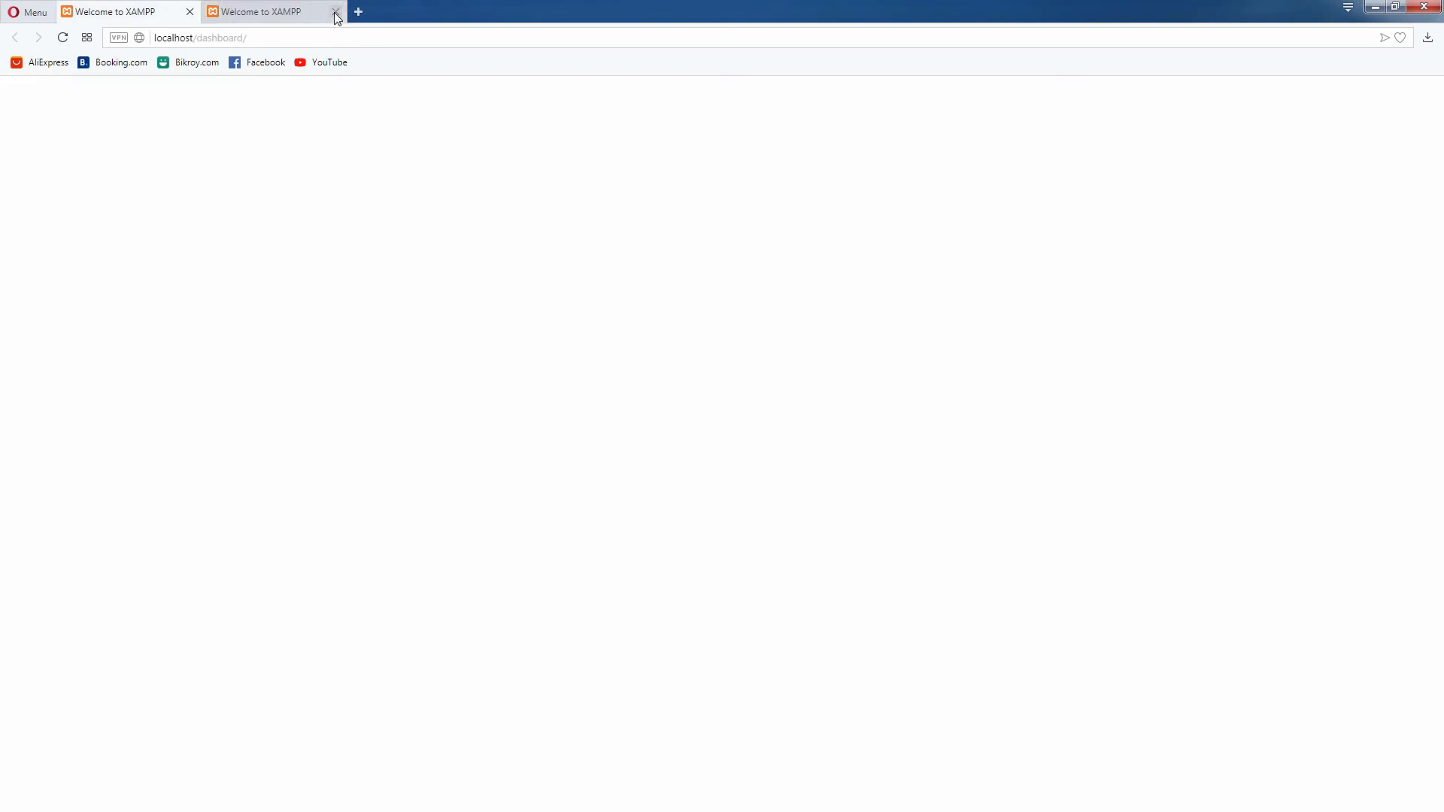
pyautogui.click(335, 12)
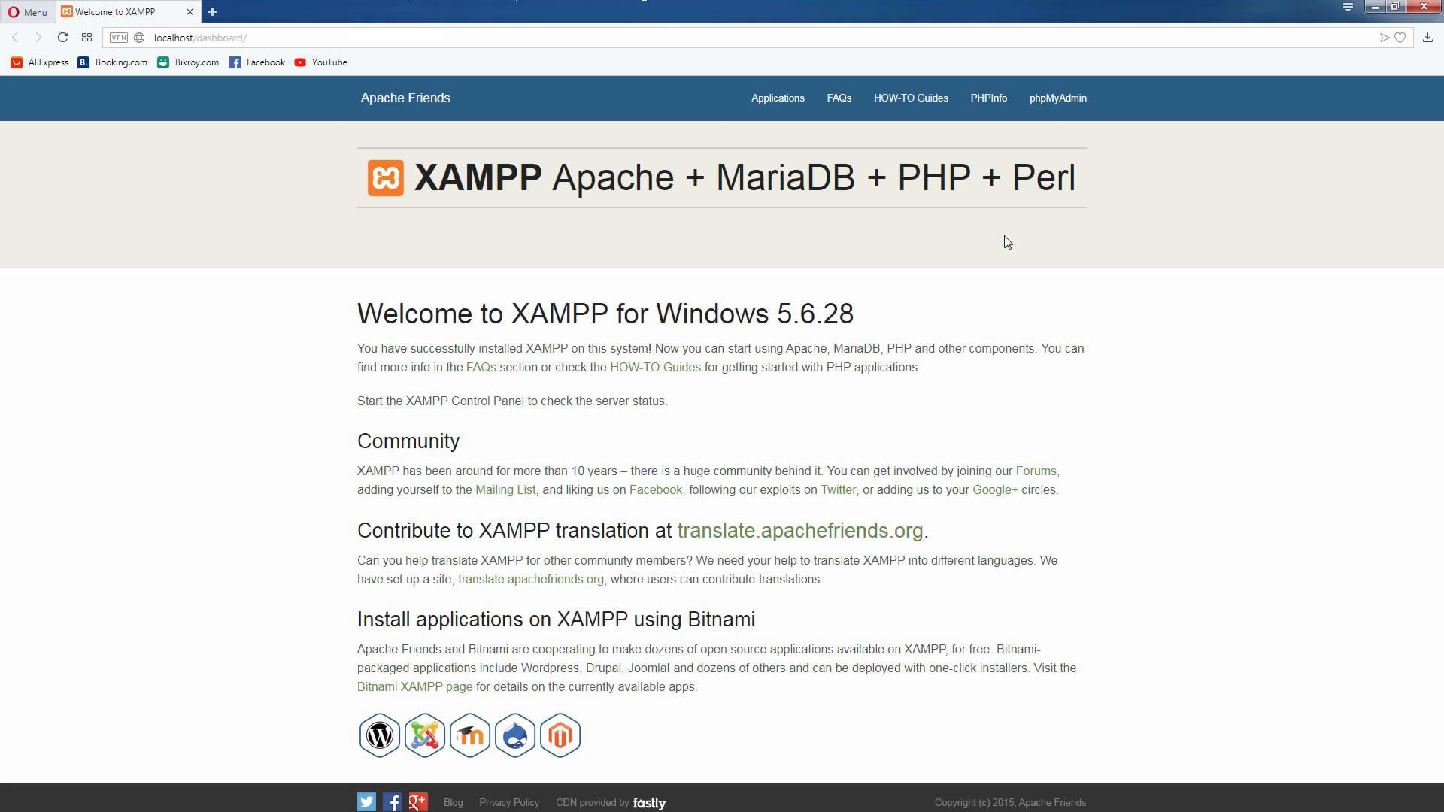
# Open phpMyAdmin from the XAMPP dashboard and log in as root by pasting the account password
pyautogui.click(1047, 108)
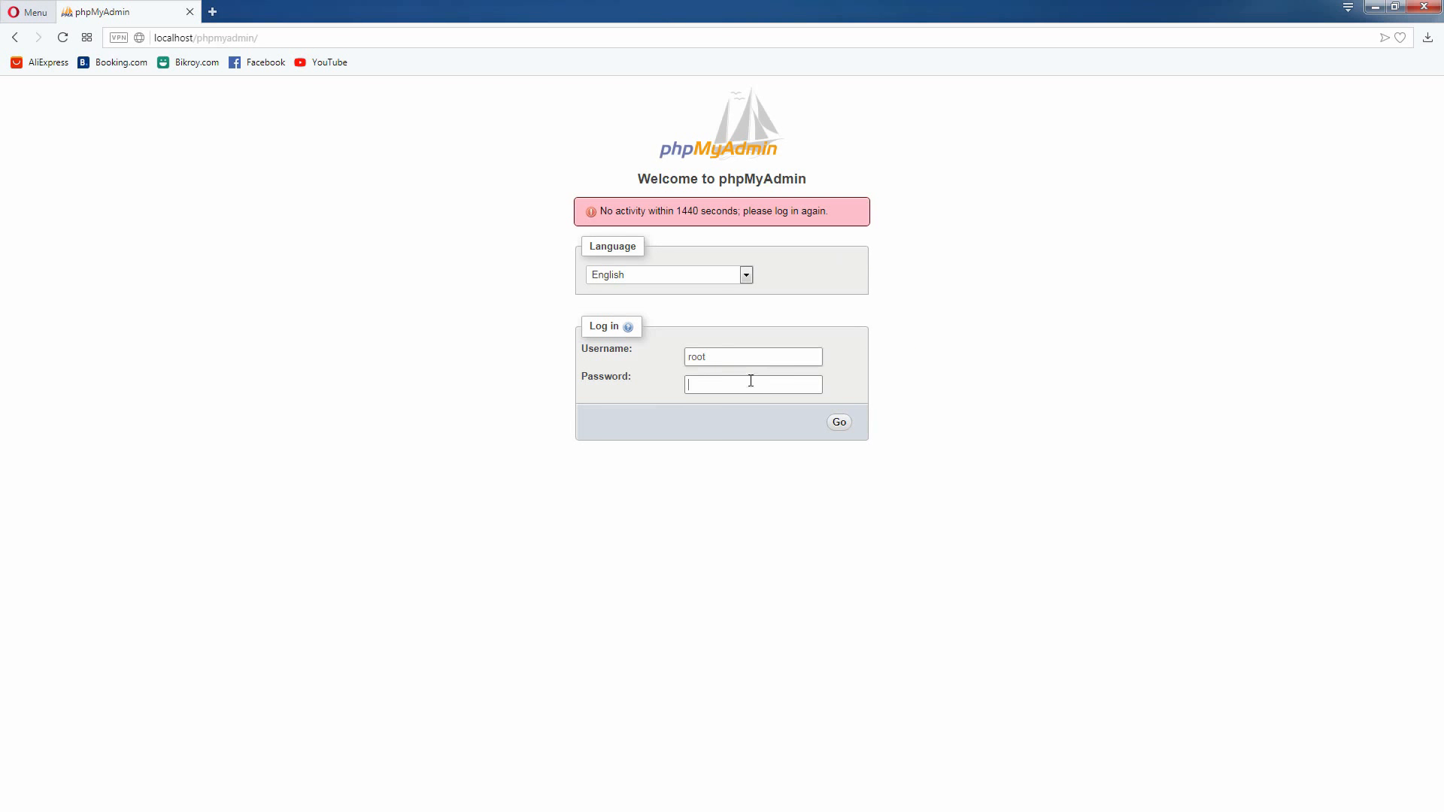
pyautogui.rightClick(749, 382)
pyautogui.click(775, 467)
pyautogui.click(840, 425)
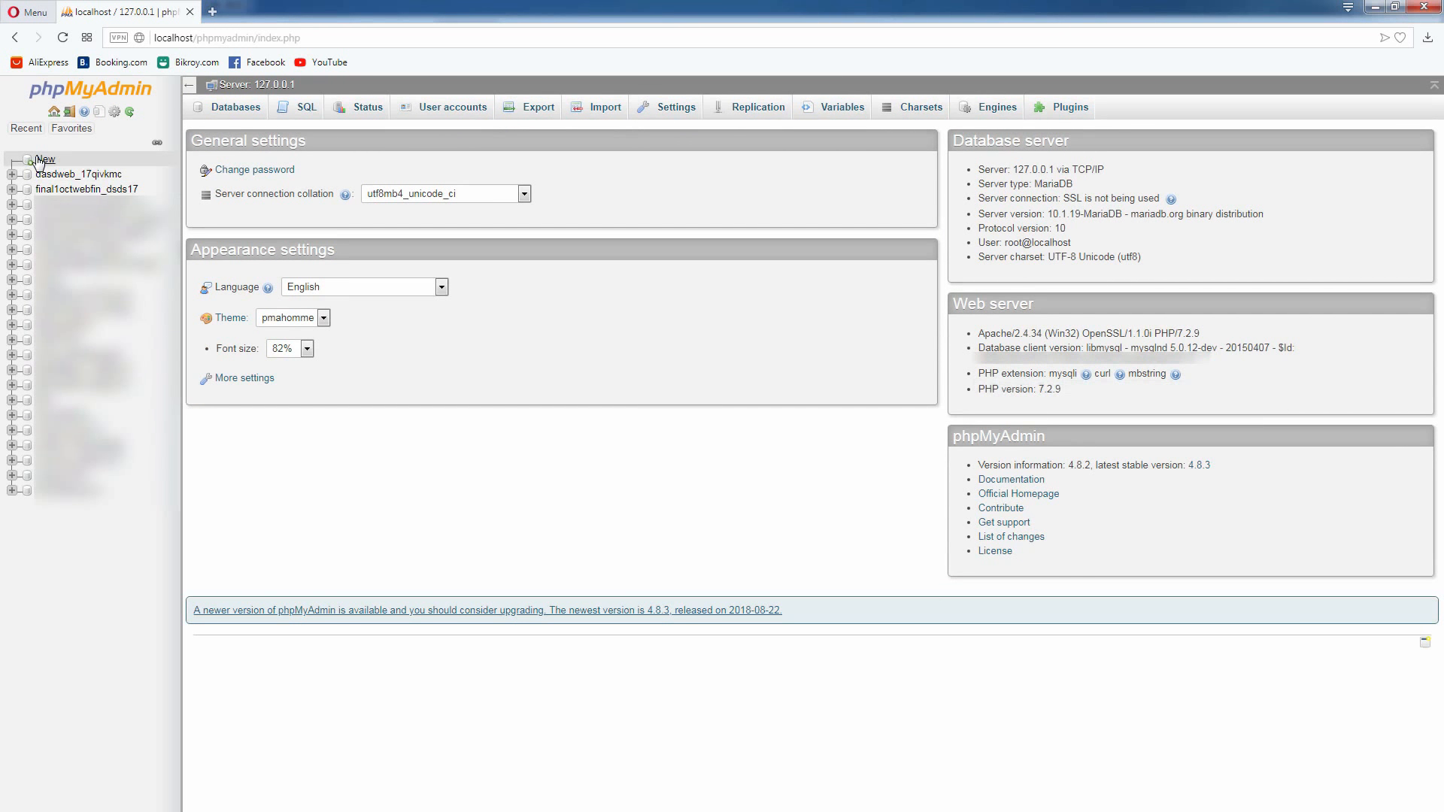
# Open the Databases page for the local server, where a new database can be created
pyautogui.click(39, 160)
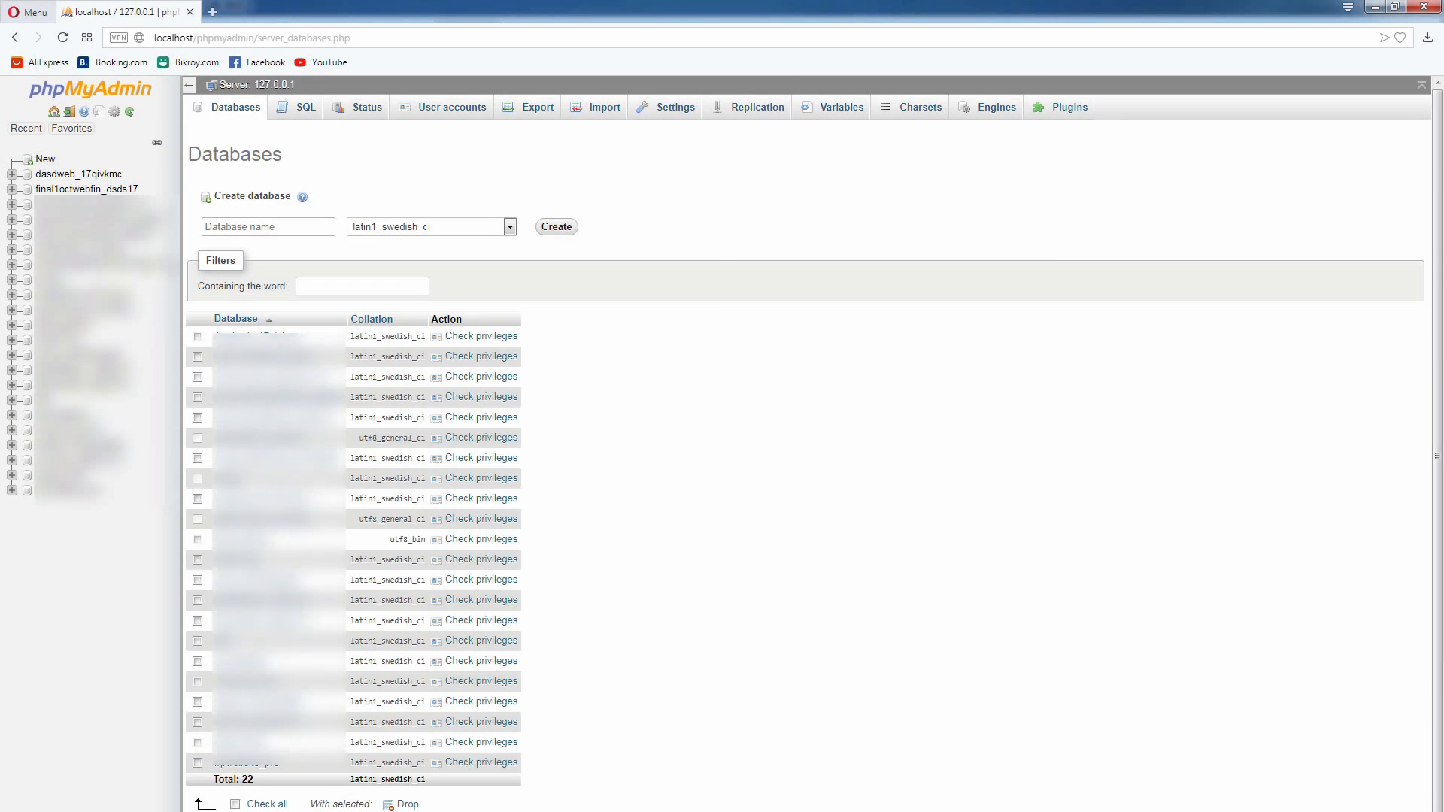
pyautogui.click(113, 95)
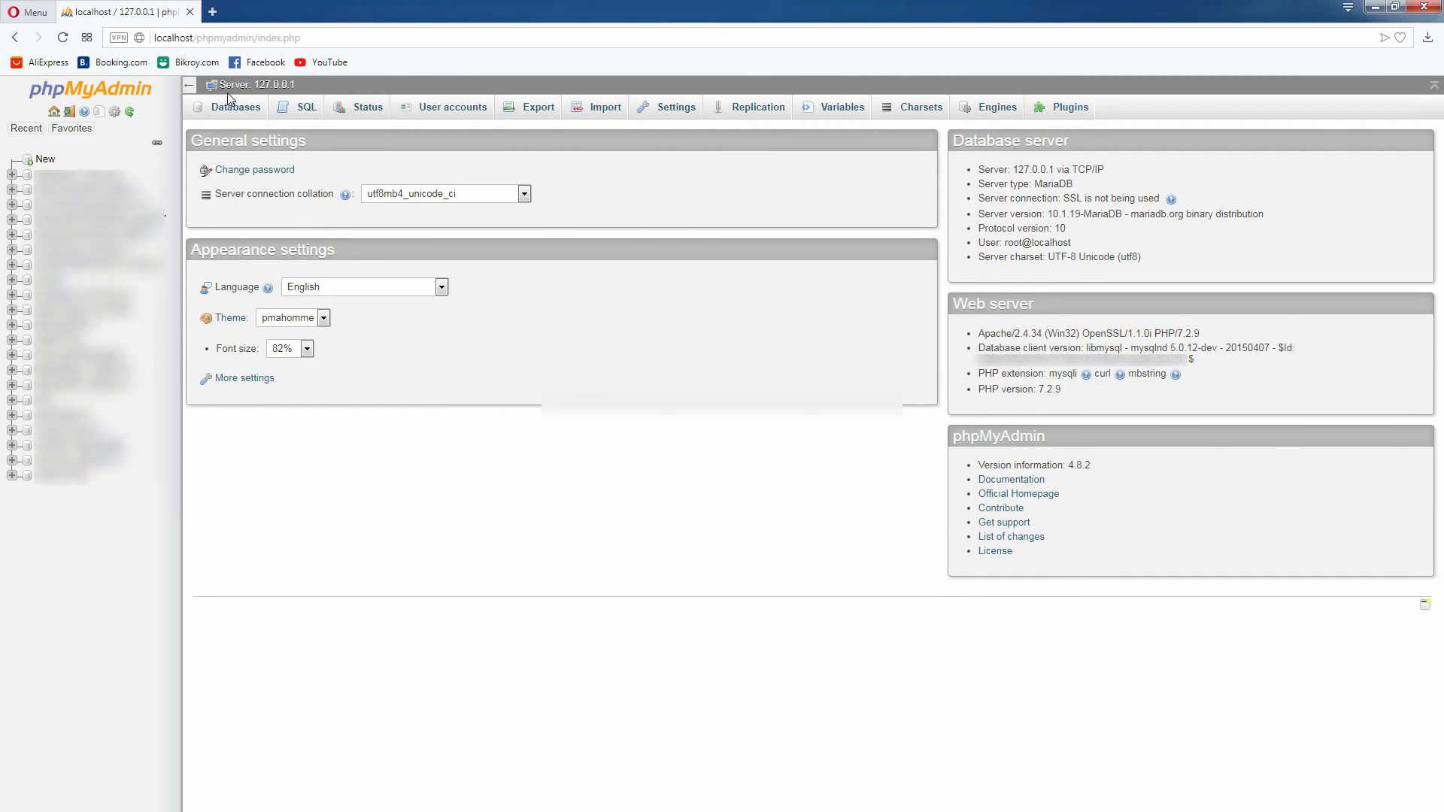
pyautogui.click(232, 107)
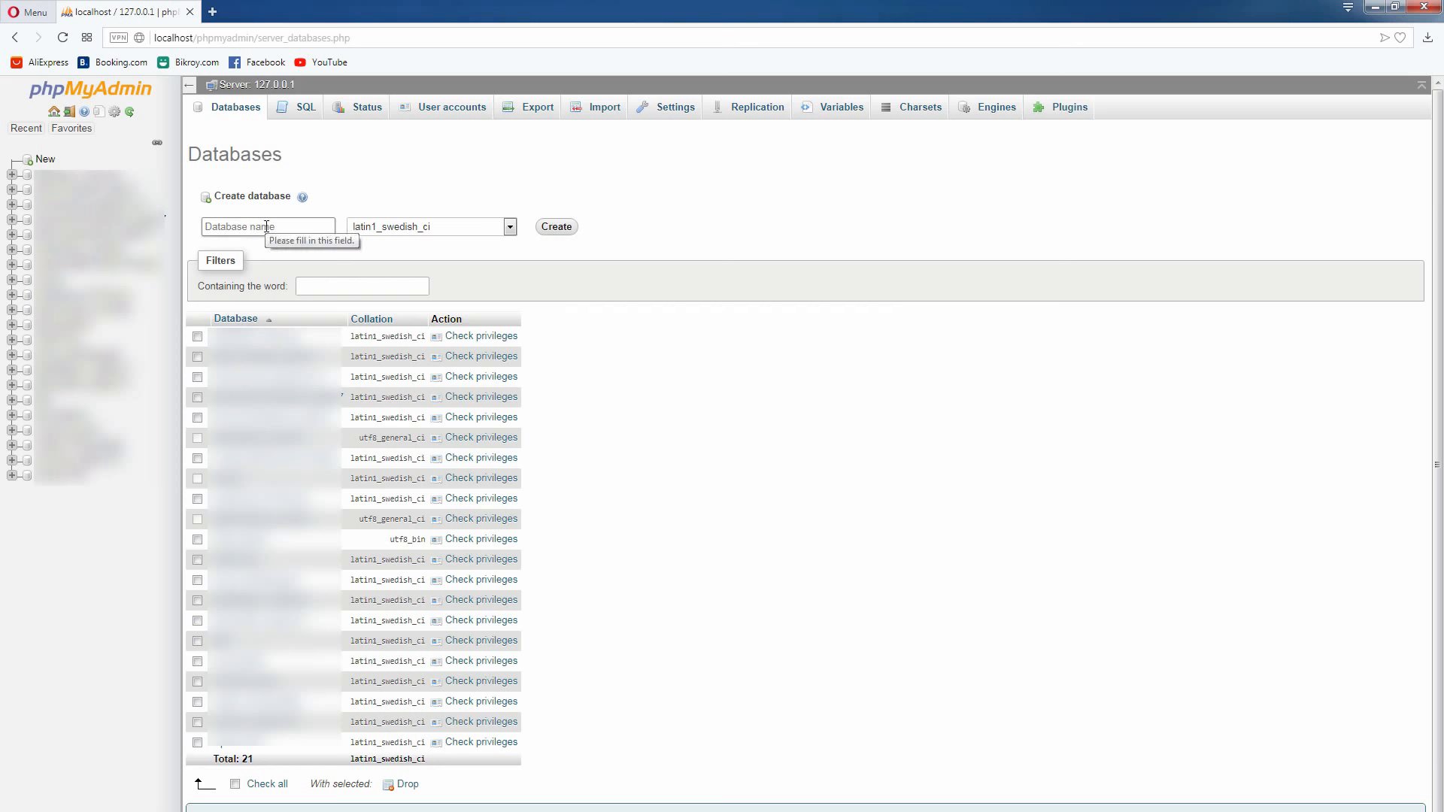
# Copy the database name wpwebsite_pro from wpwebsite-professional.txt in Notepad and paste it as the new database's name in phpMyAdmin
pyautogui.hotkey('alt', 'Tab')
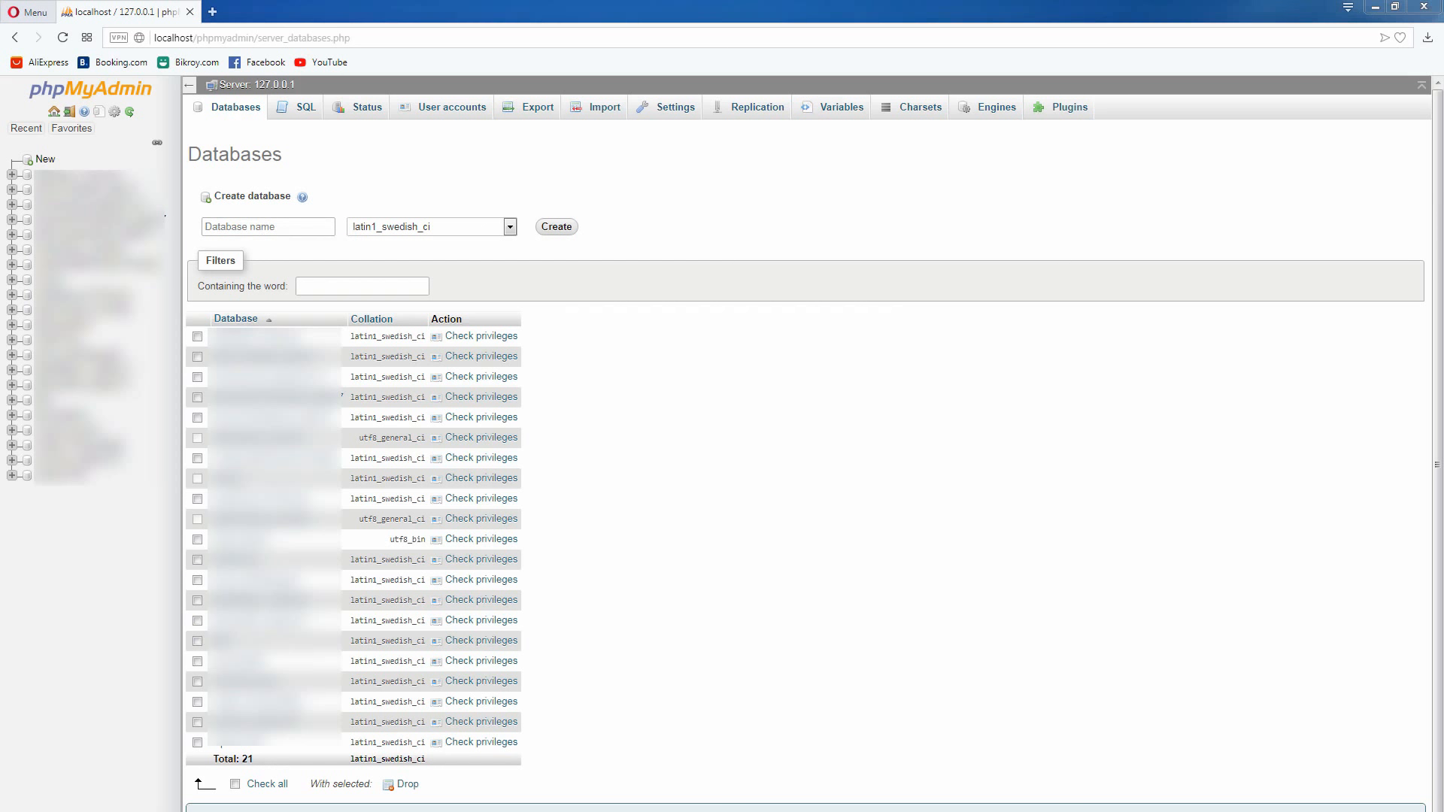
pyautogui.scroll(-8, 770, 482)
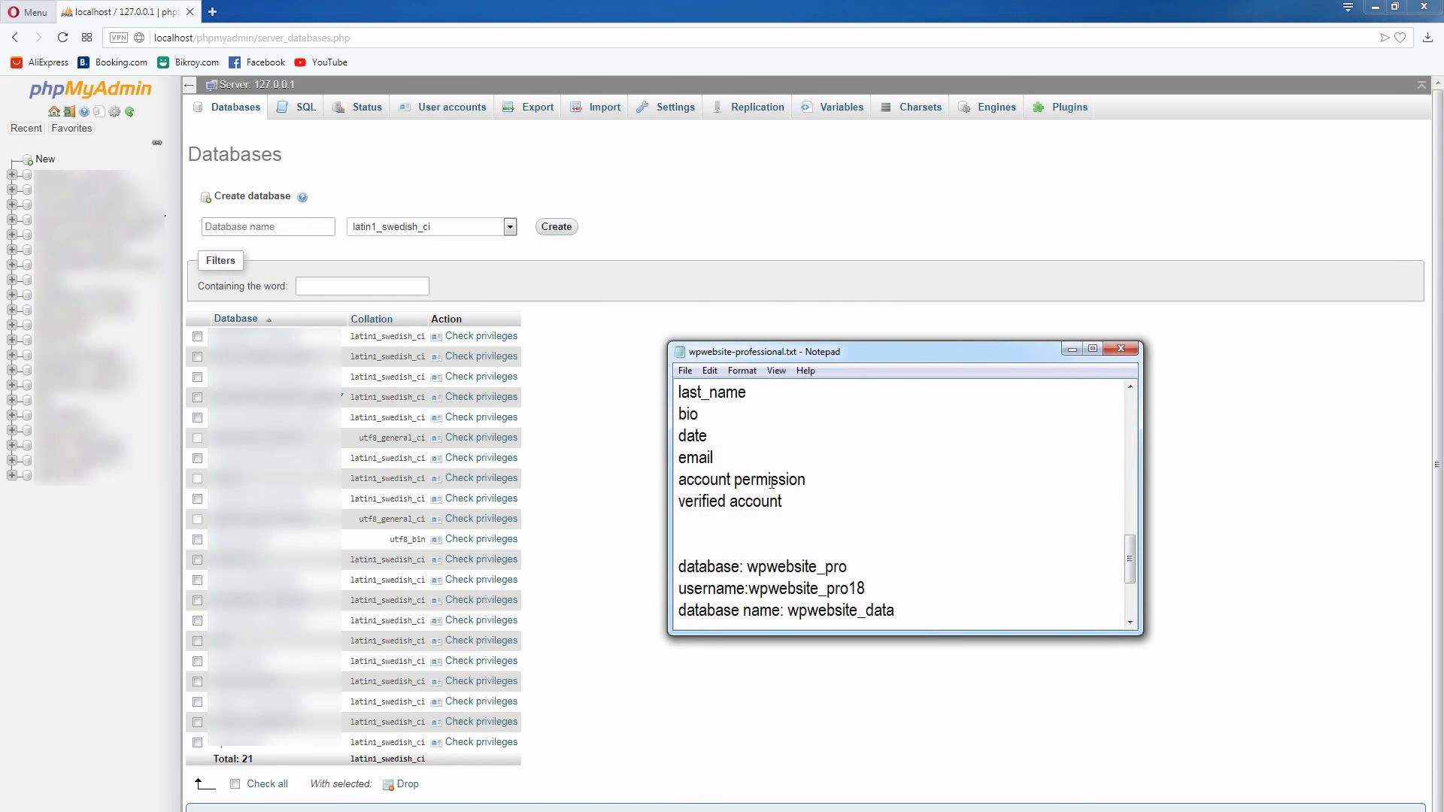
pyautogui.scroll(2, 768, 501)
pyautogui.scroll(-4, 770, 502)
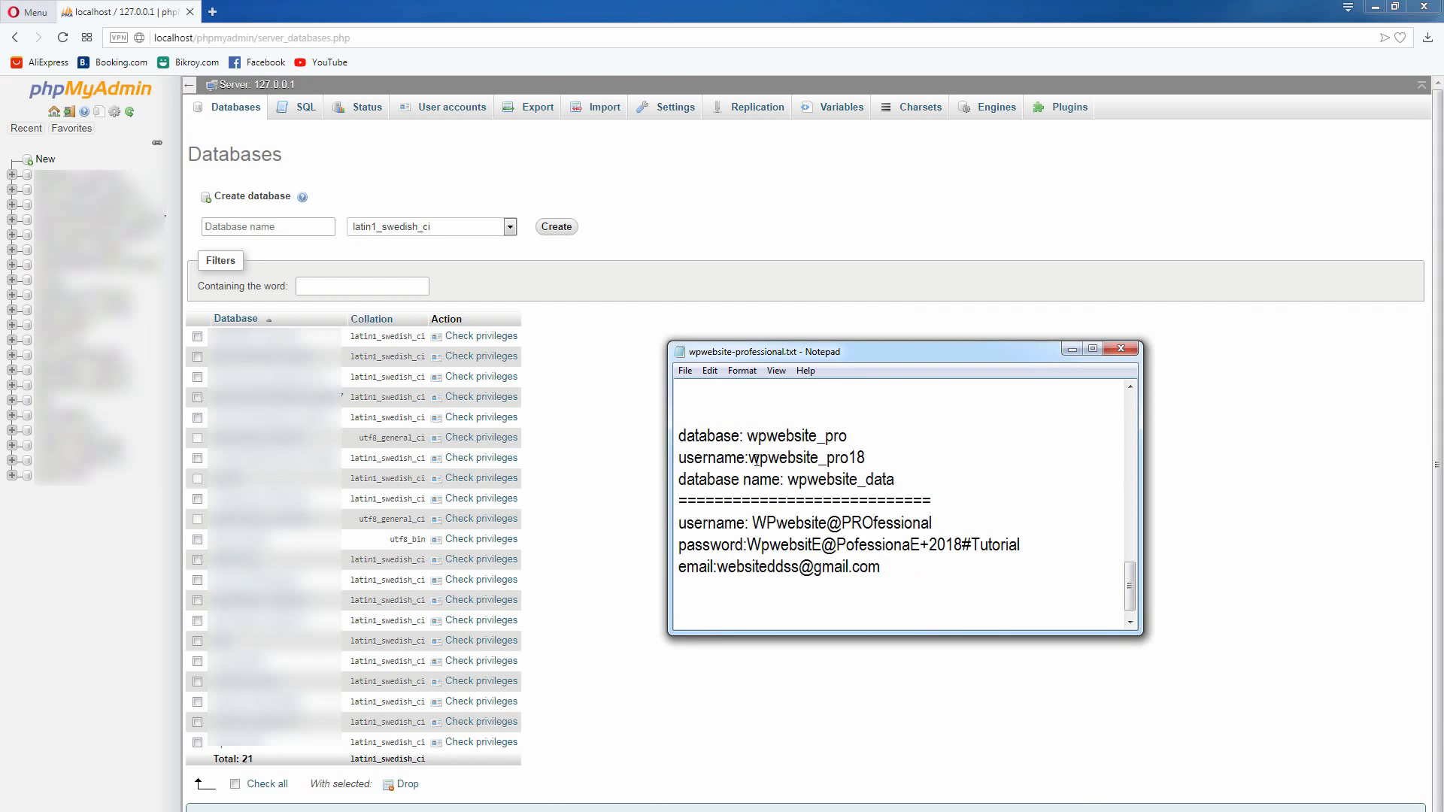
pyautogui.moveTo(859, 436); pyautogui.dragTo(753, 440)
pyautogui.rightClick(810, 437)
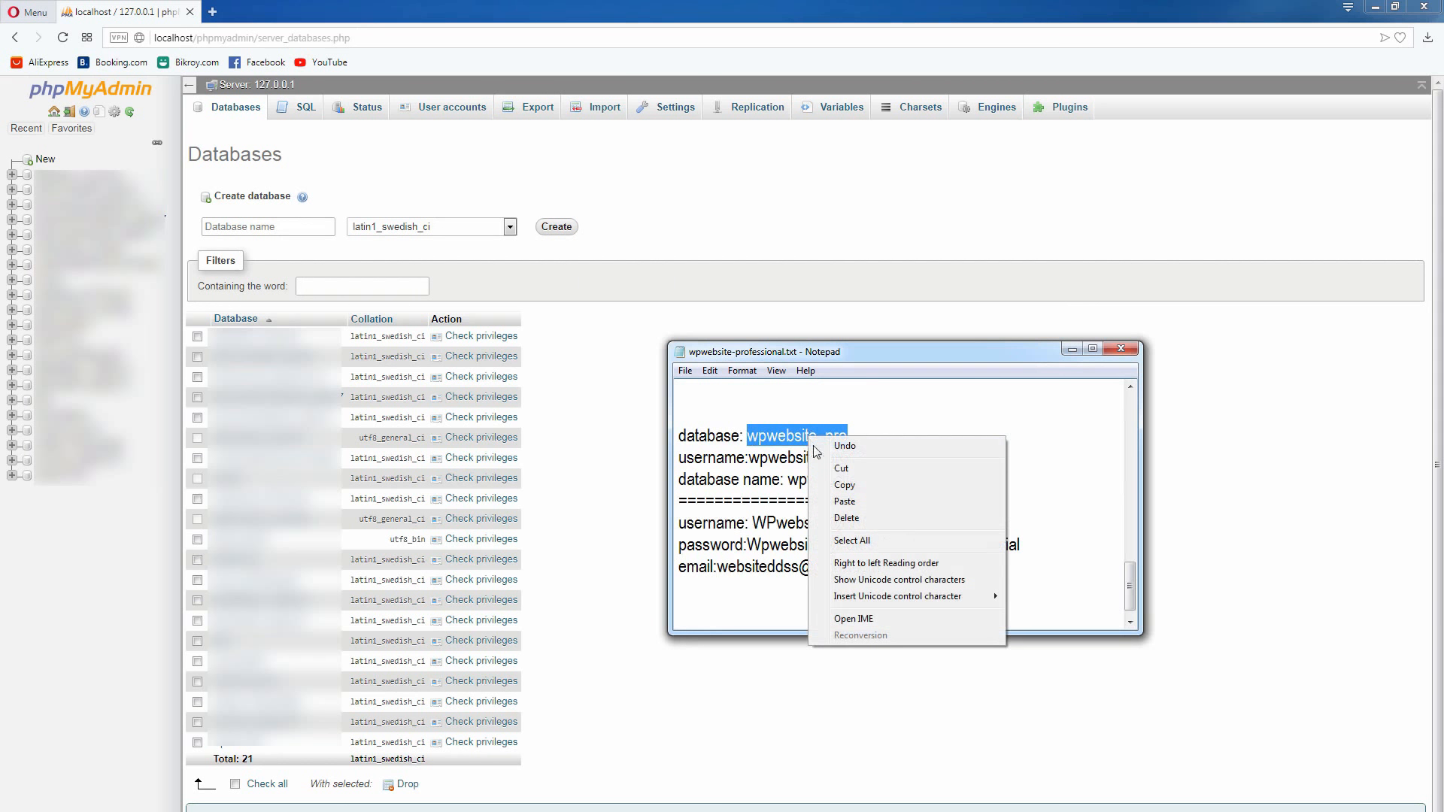
pyautogui.click(865, 485)
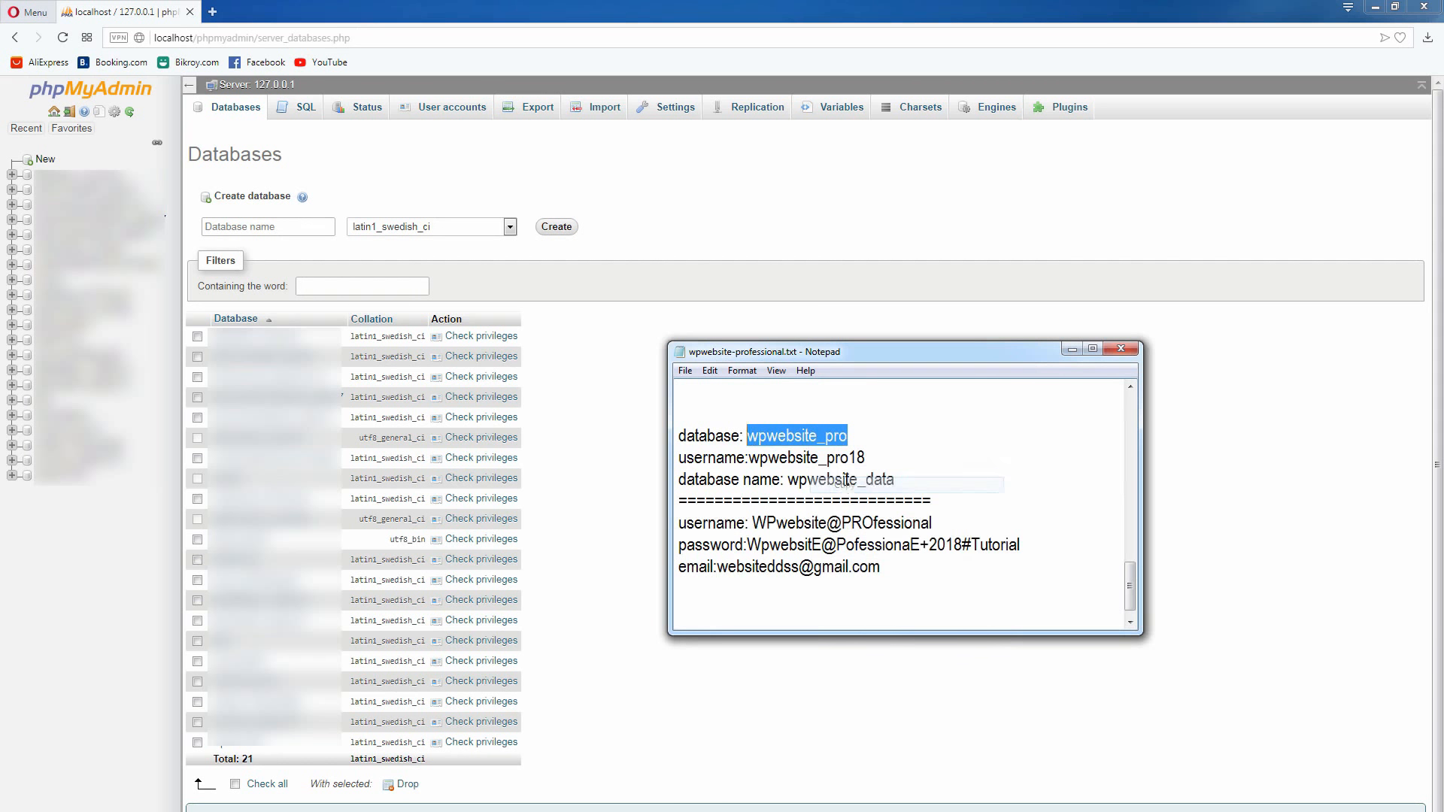
pyautogui.click(306, 219)
pyautogui.rightClick(306, 220)
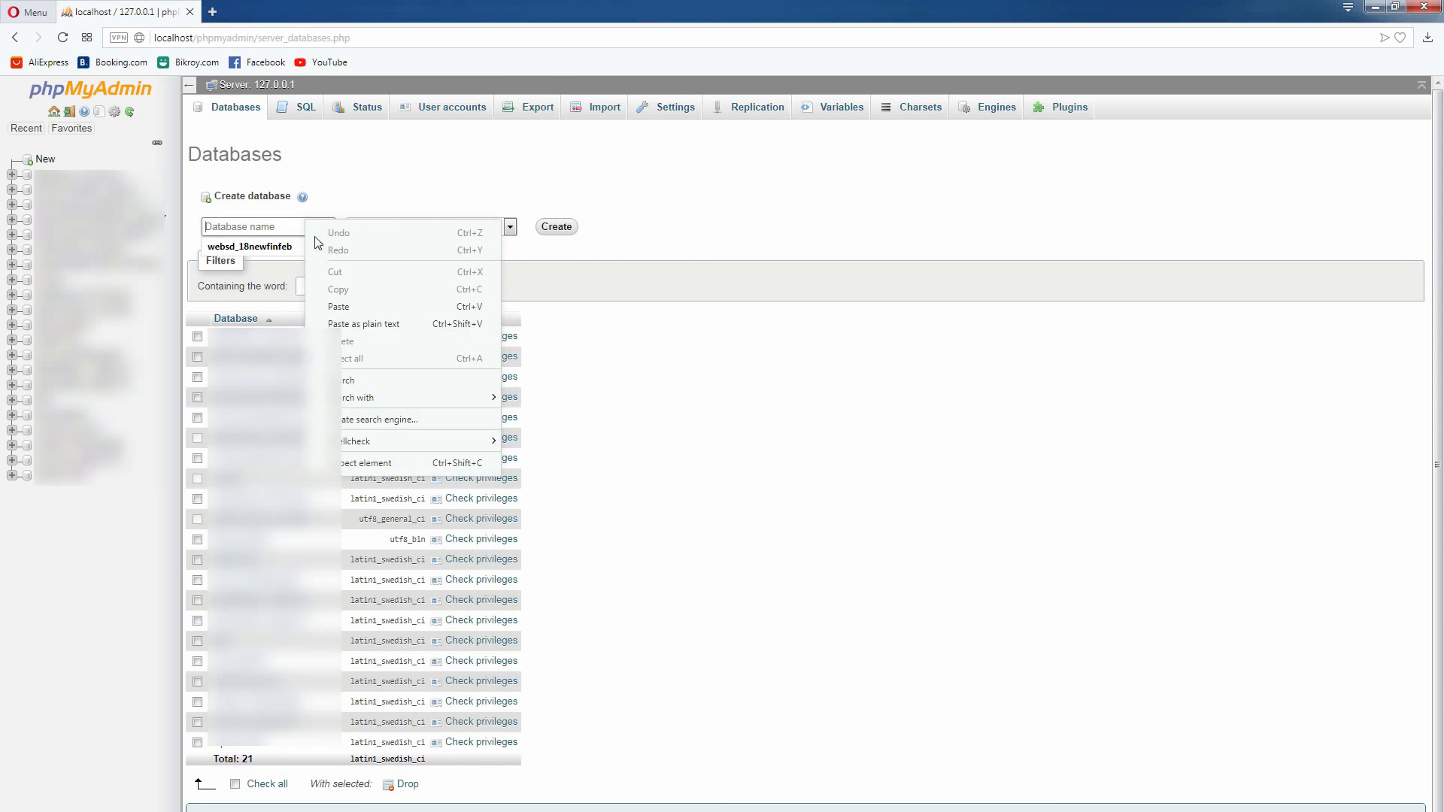
pyautogui.click(348, 306)
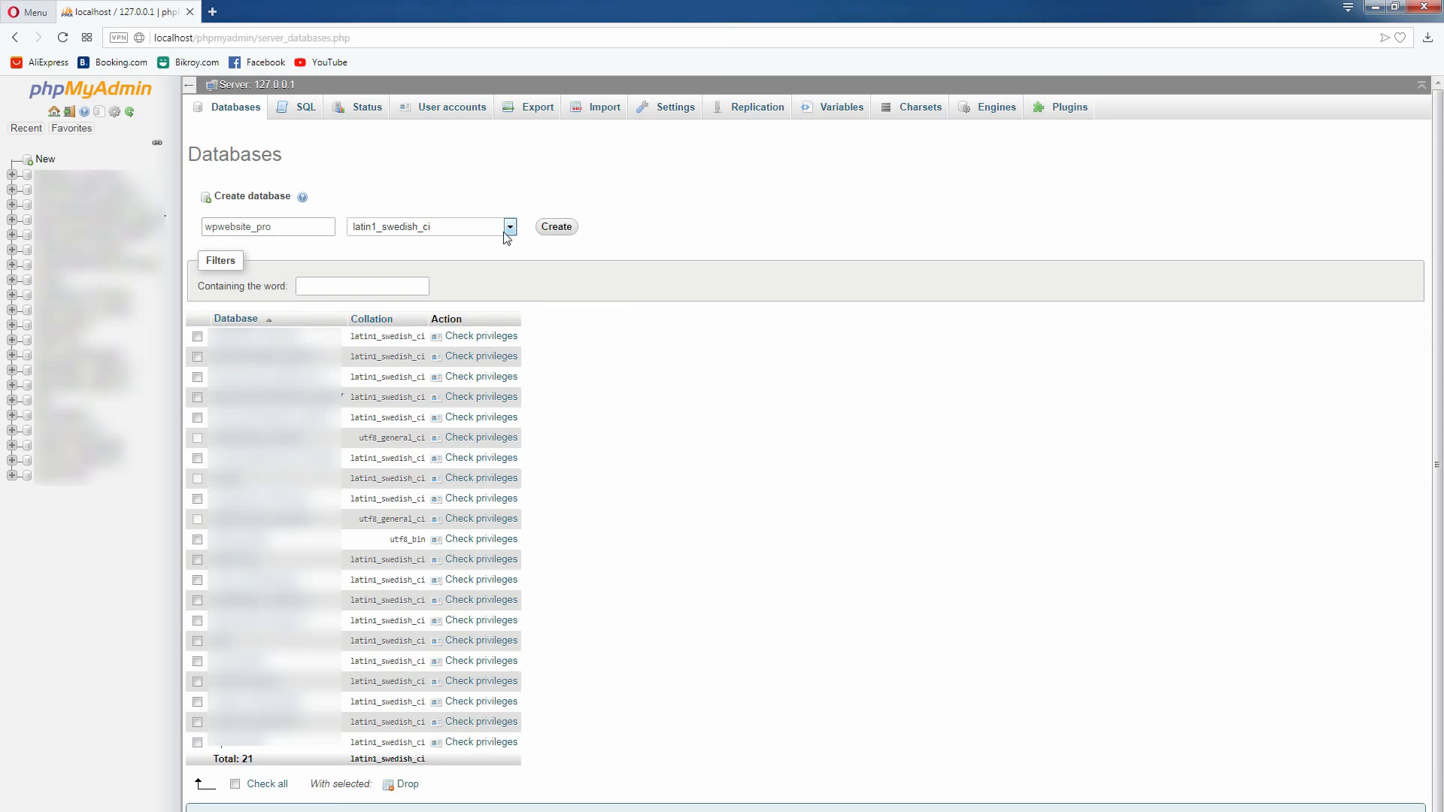
# Set the collation choice to the generic Collation entry and create the wpwebsite_pro database
pyautogui.click(509, 228)
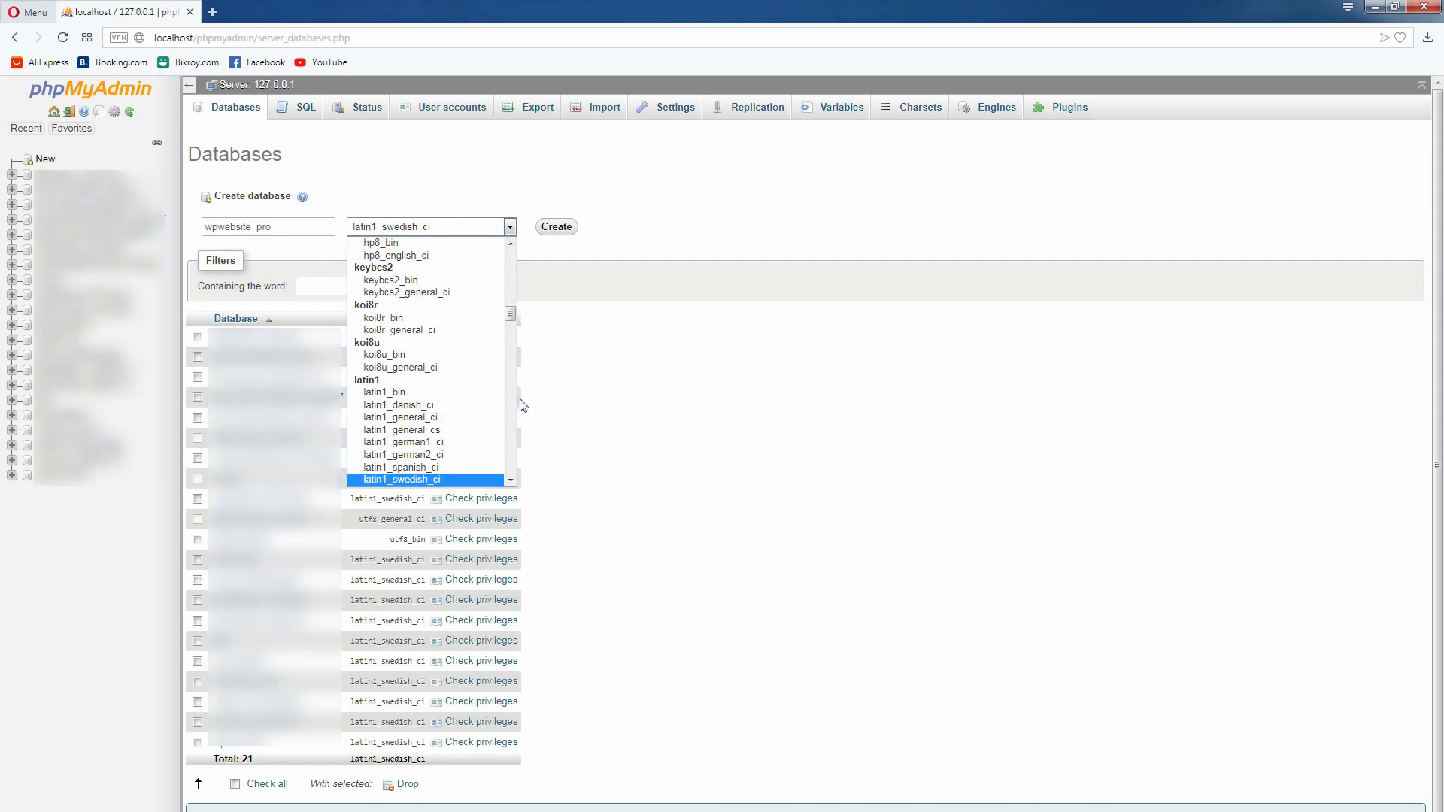
pyautogui.moveTo(511, 315); pyautogui.dragTo(516, 248)
pyautogui.click(480, 242)
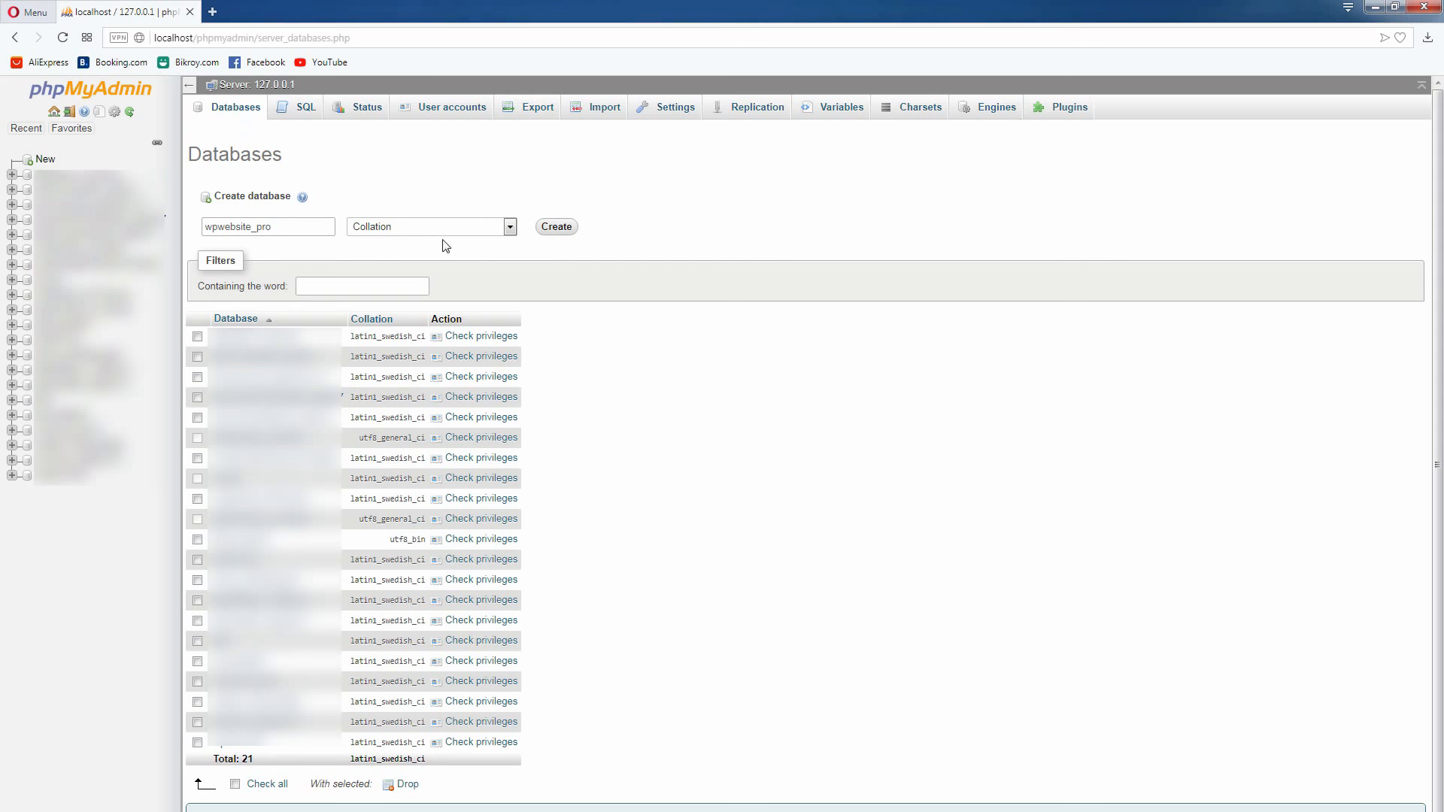
pyautogui.click(501, 228)
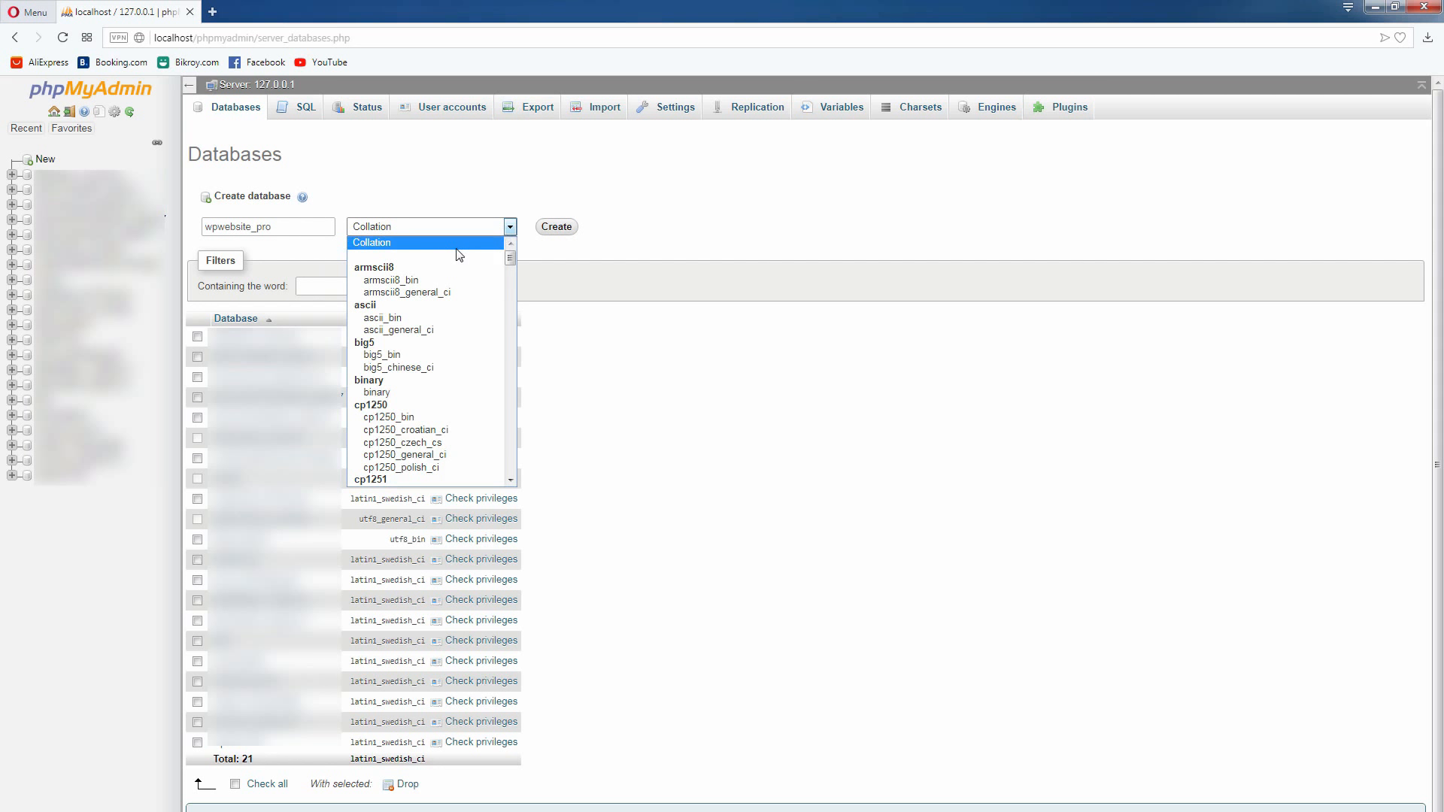
pyautogui.click(456, 250)
pyautogui.click(504, 230)
pyautogui.click(384, 245)
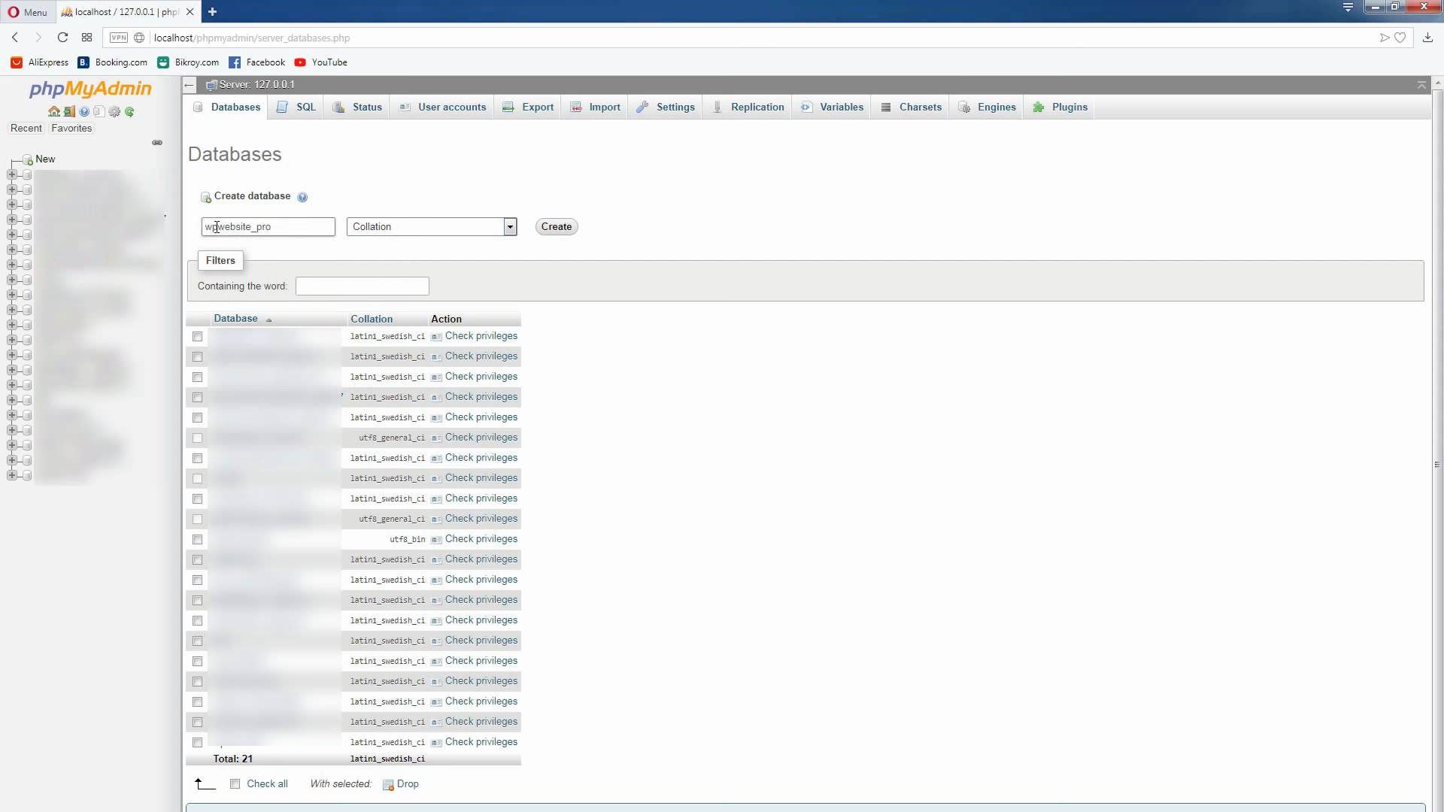
pyautogui.click(254, 227)
pyautogui.click(561, 230)
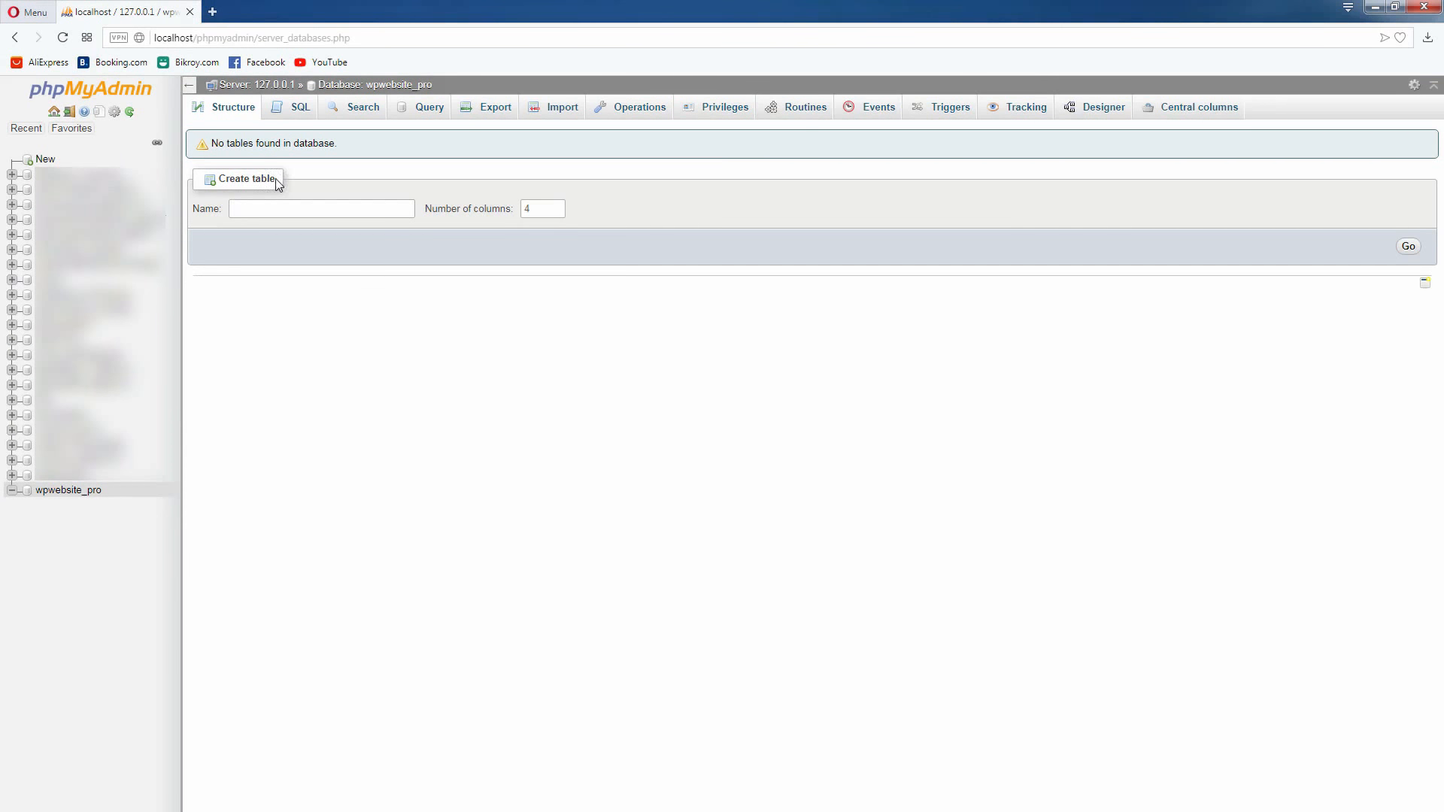
# Set the number of columns for the new table to 8
pyautogui.click(545, 209)
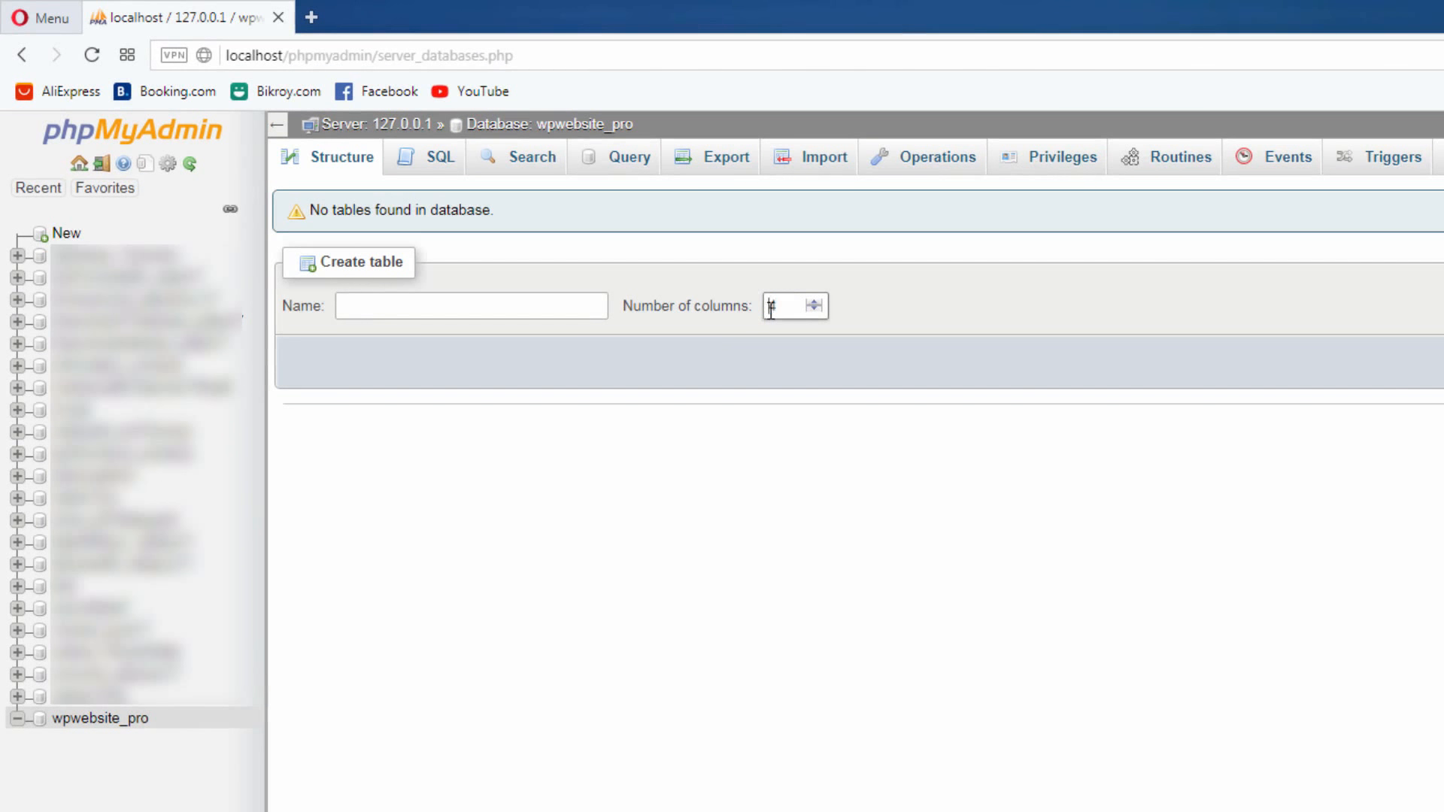
pyautogui.doubleClick(777, 308)
pyautogui.write('8')
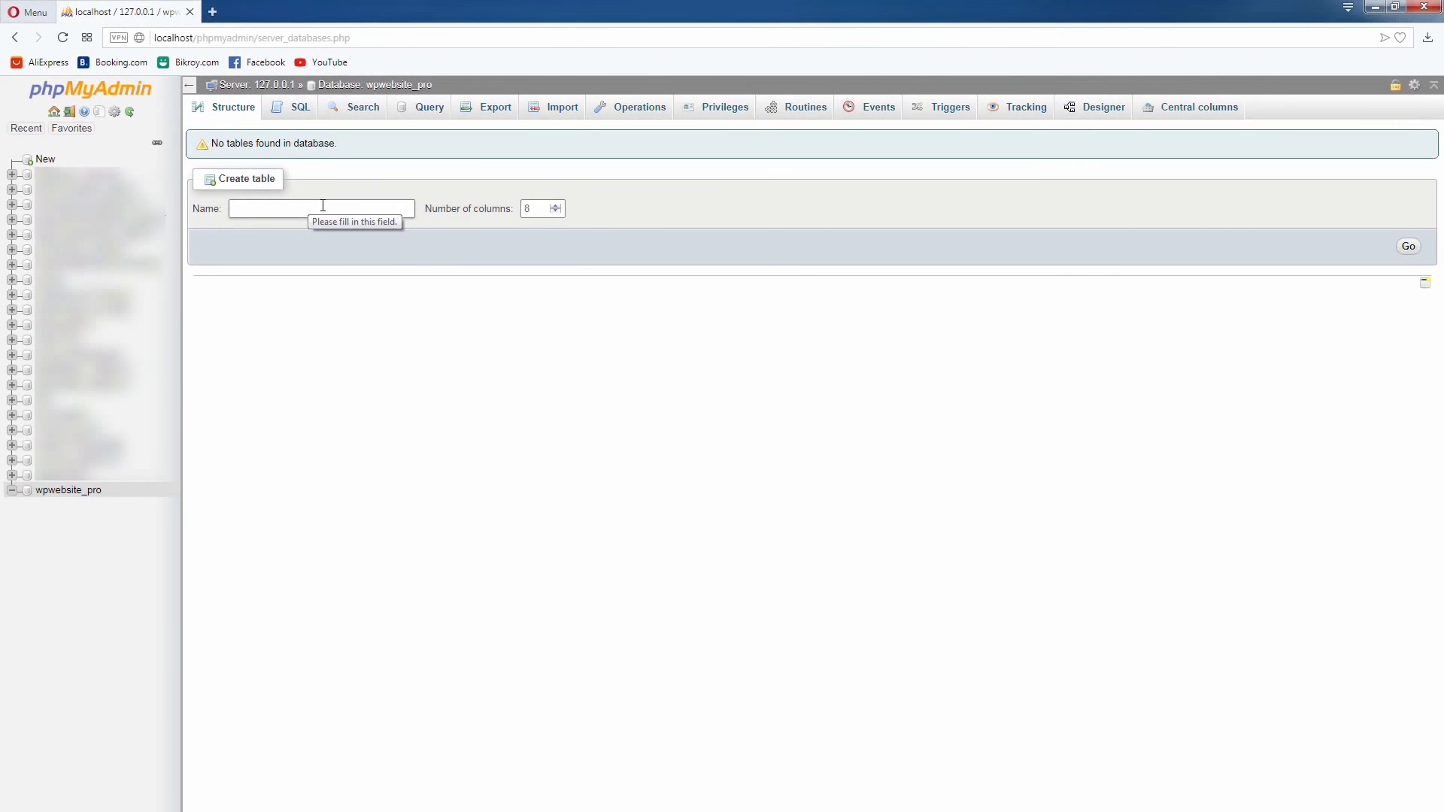
# Copy the table name wpwebsite__protable from the Notepad file and paste it as the new table's name in phpMyAdmin
pyautogui.hotkey('alt', 'Tab')
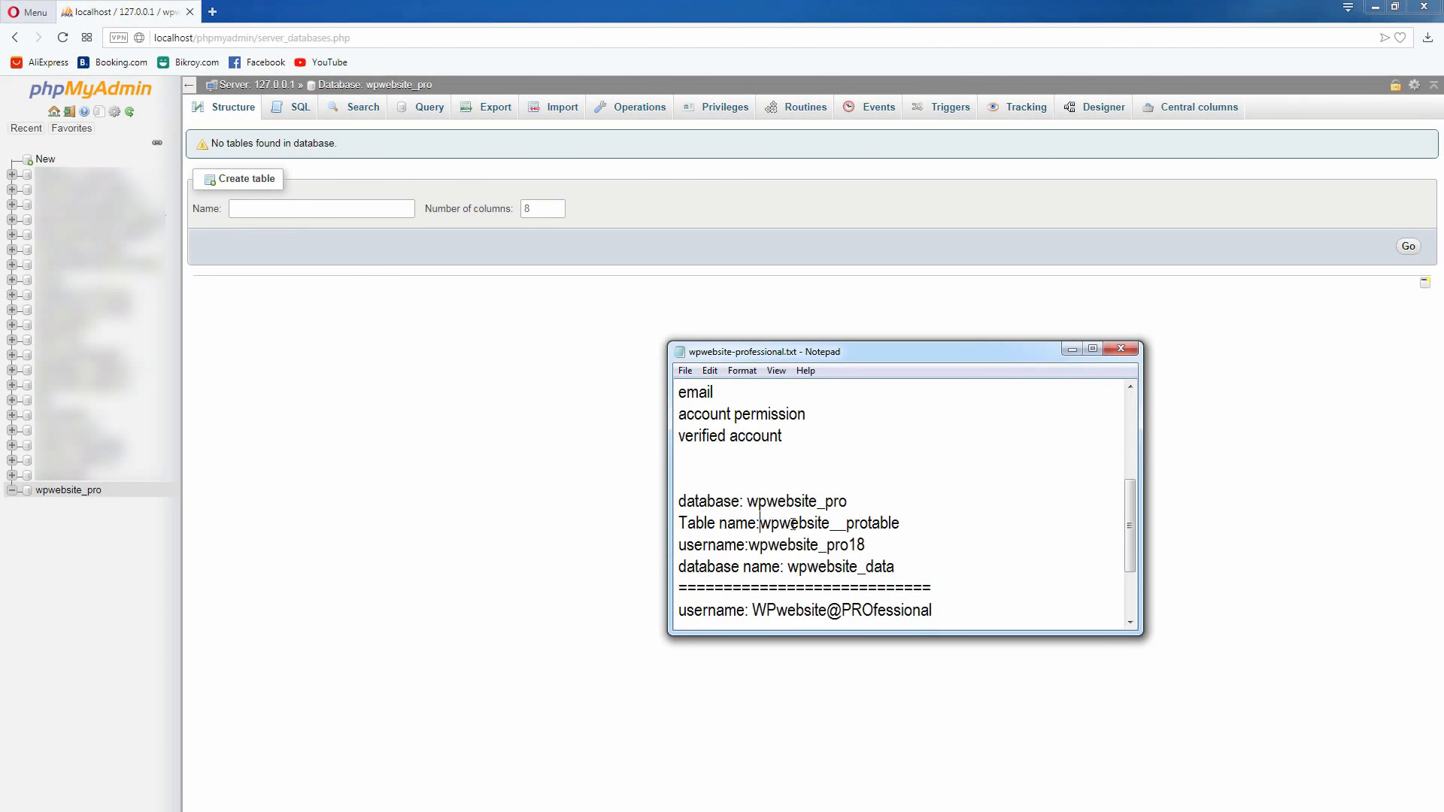
pyautogui.moveTo(794, 524); pyautogui.dragTo(900, 521)
pyautogui.rightClick(900, 521)
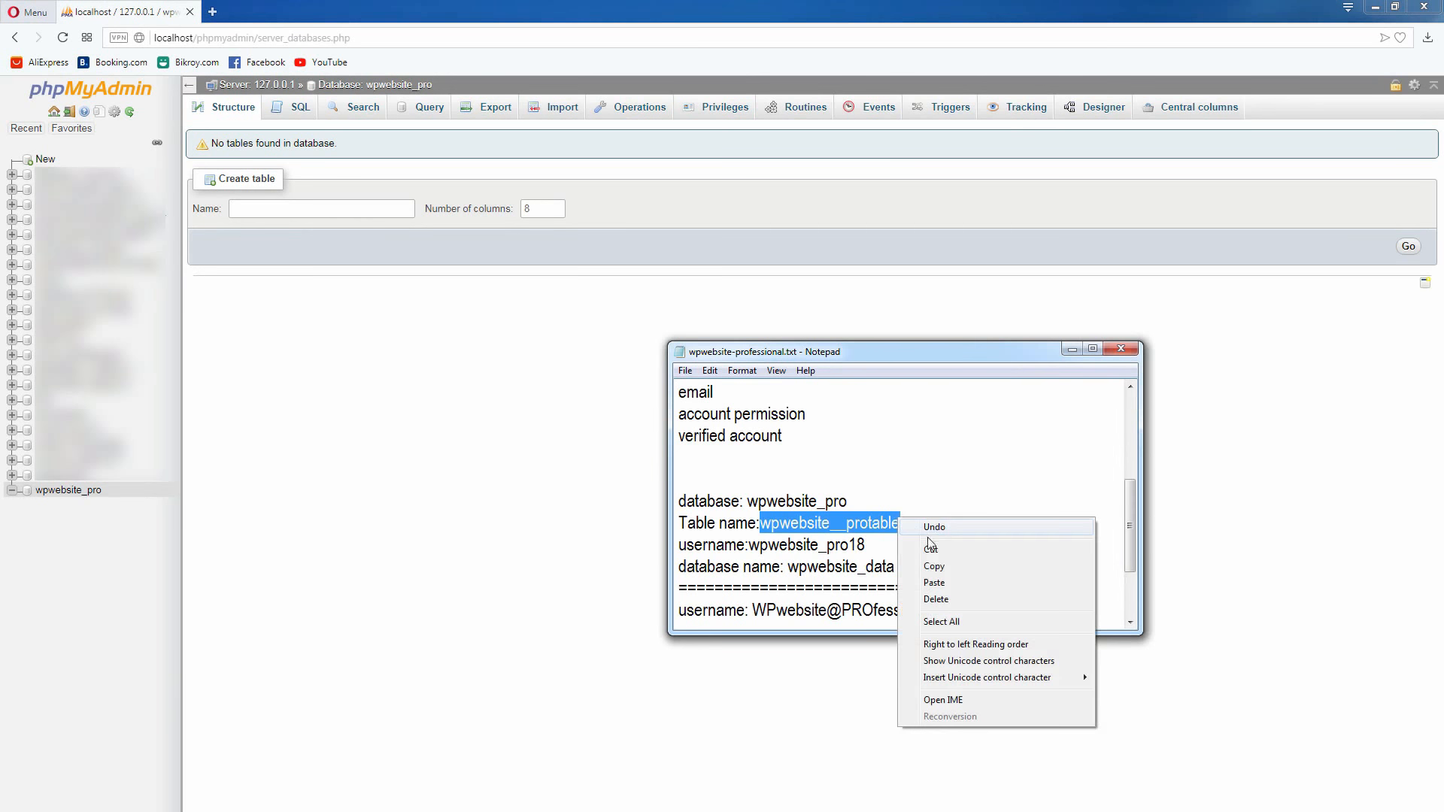
pyautogui.click(935, 566)
pyautogui.click(325, 210)
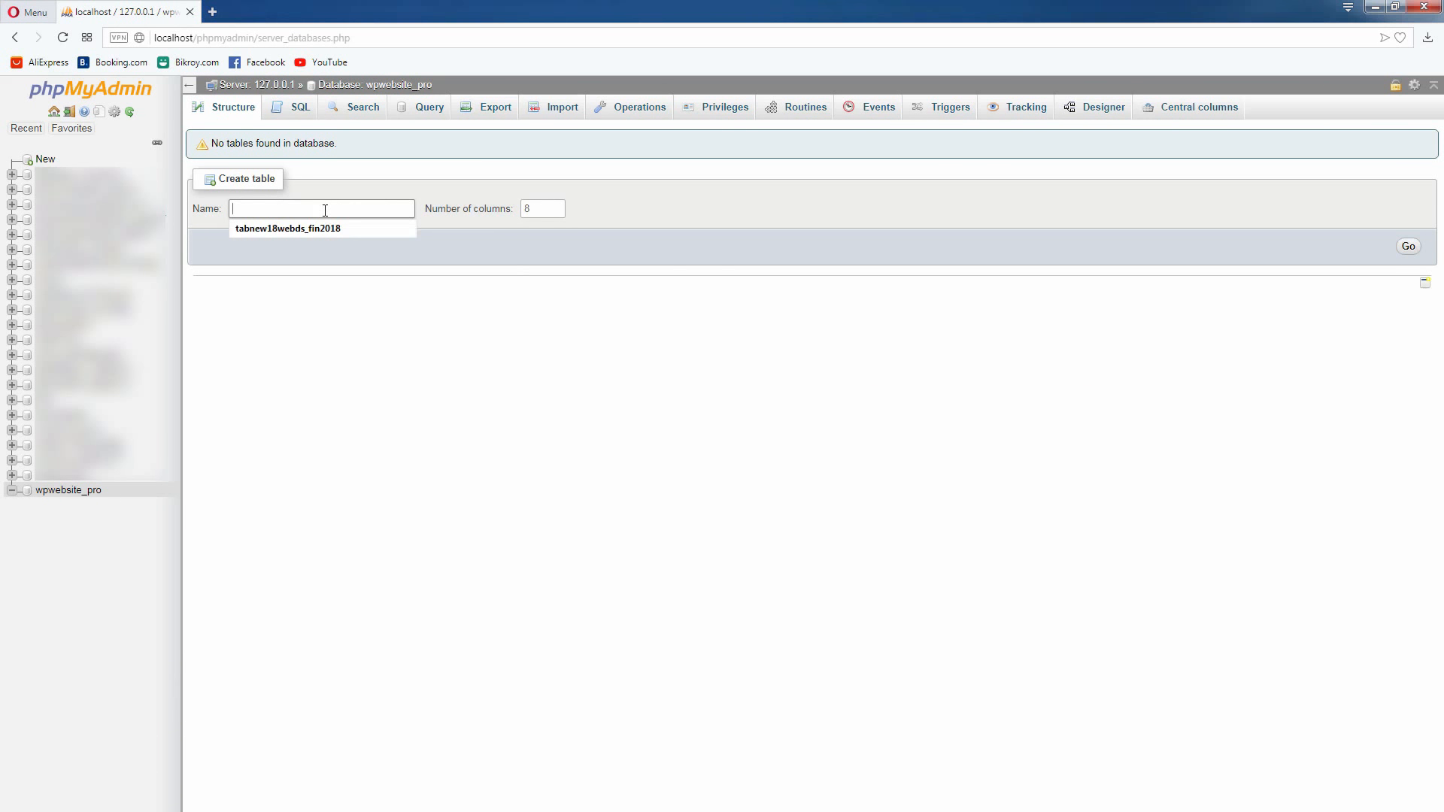
pyautogui.rightClick(325, 212)
pyautogui.click(372, 297)
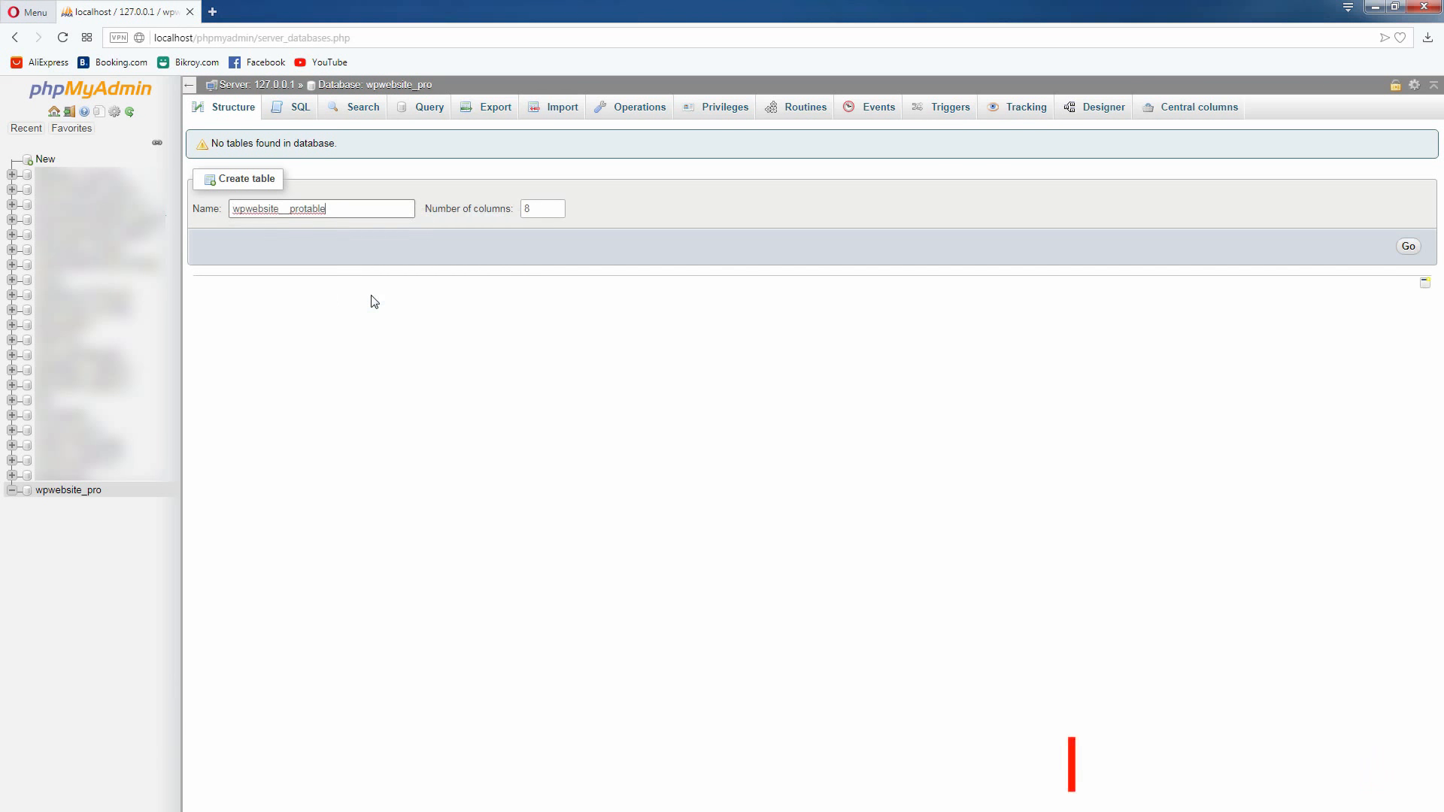
pyautogui.doubleClick(282, 211)
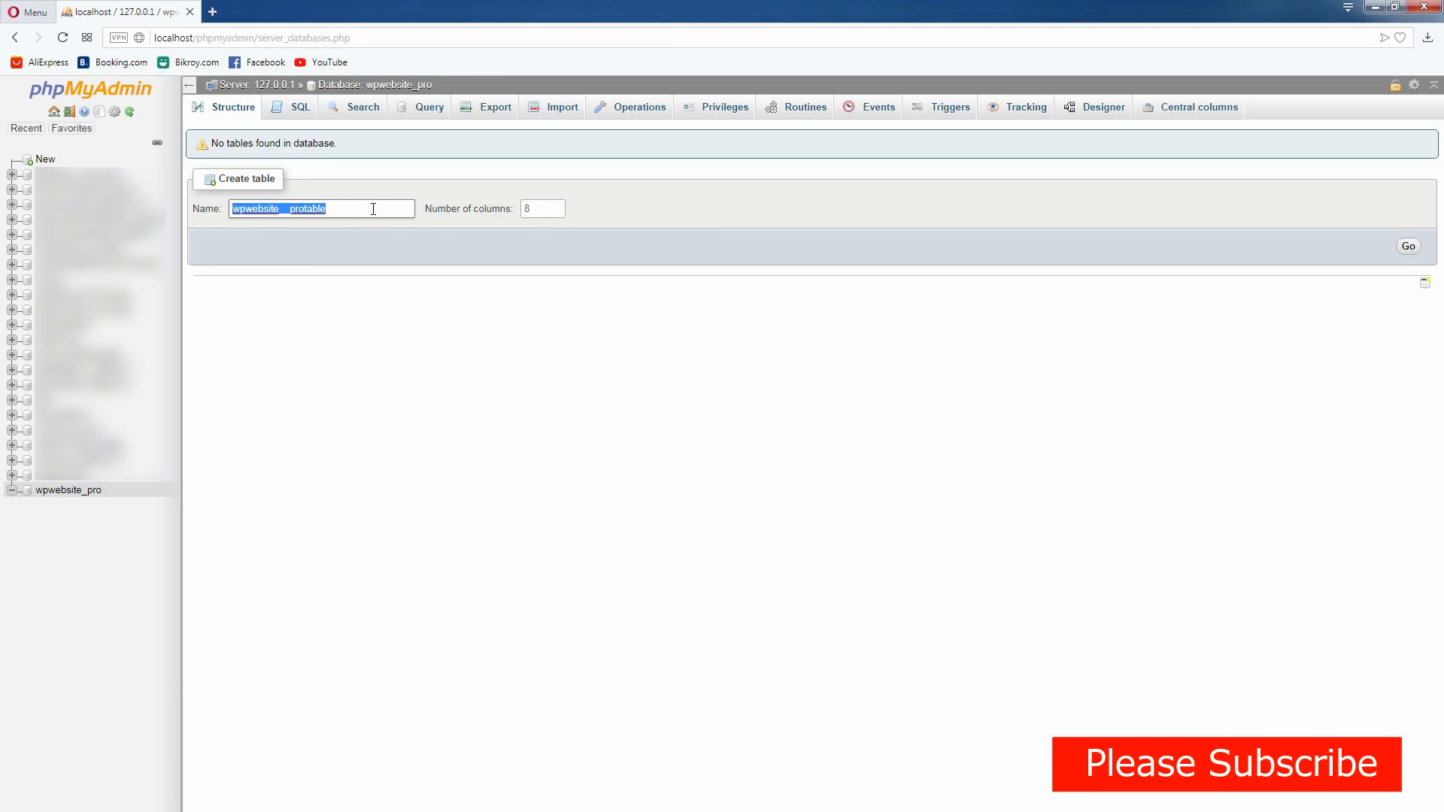
pyautogui.click(1214, 315)
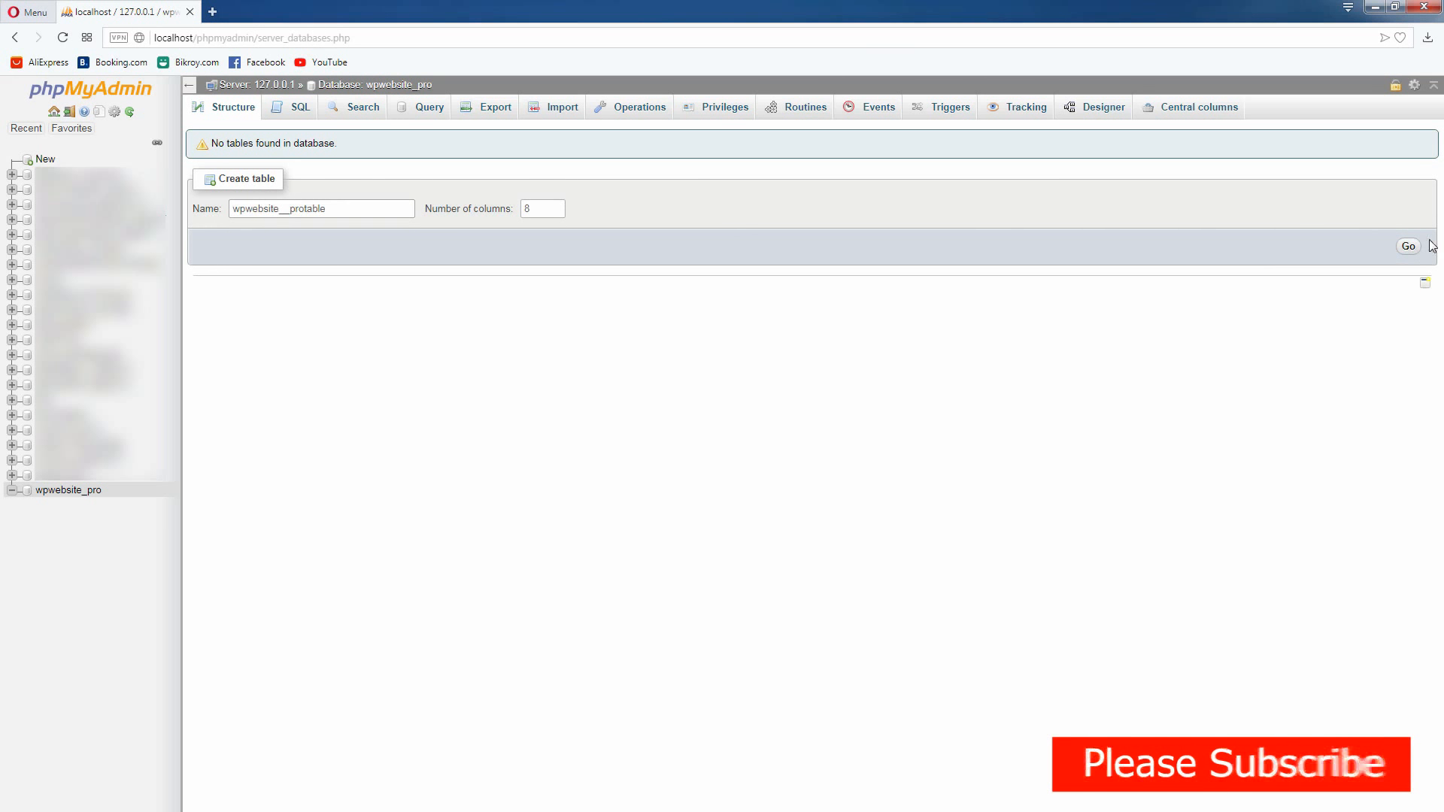
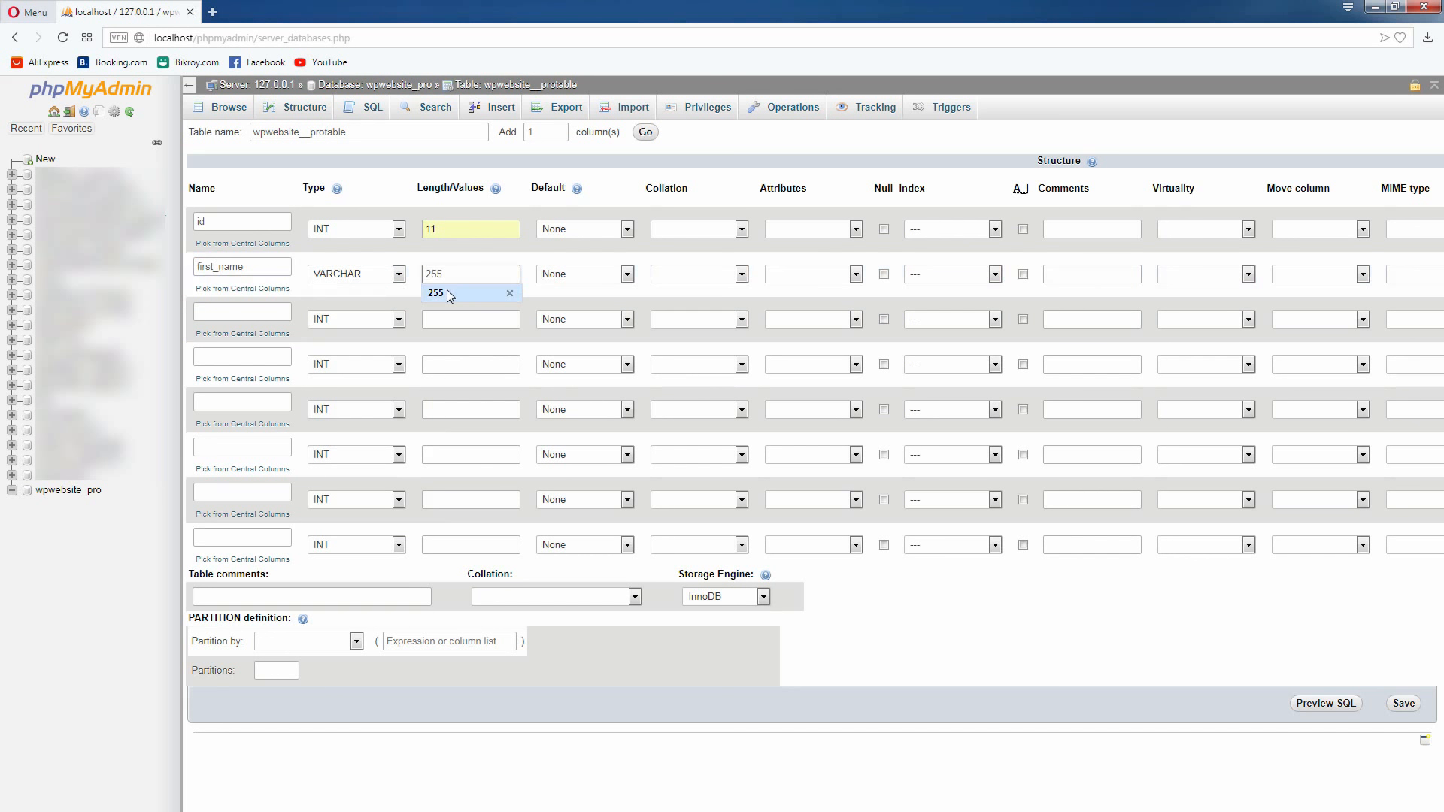
# Set the first_name column's length to 255 and define the third column as last_name, type VARCHAR, length 255
pyautogui.click(447, 292)
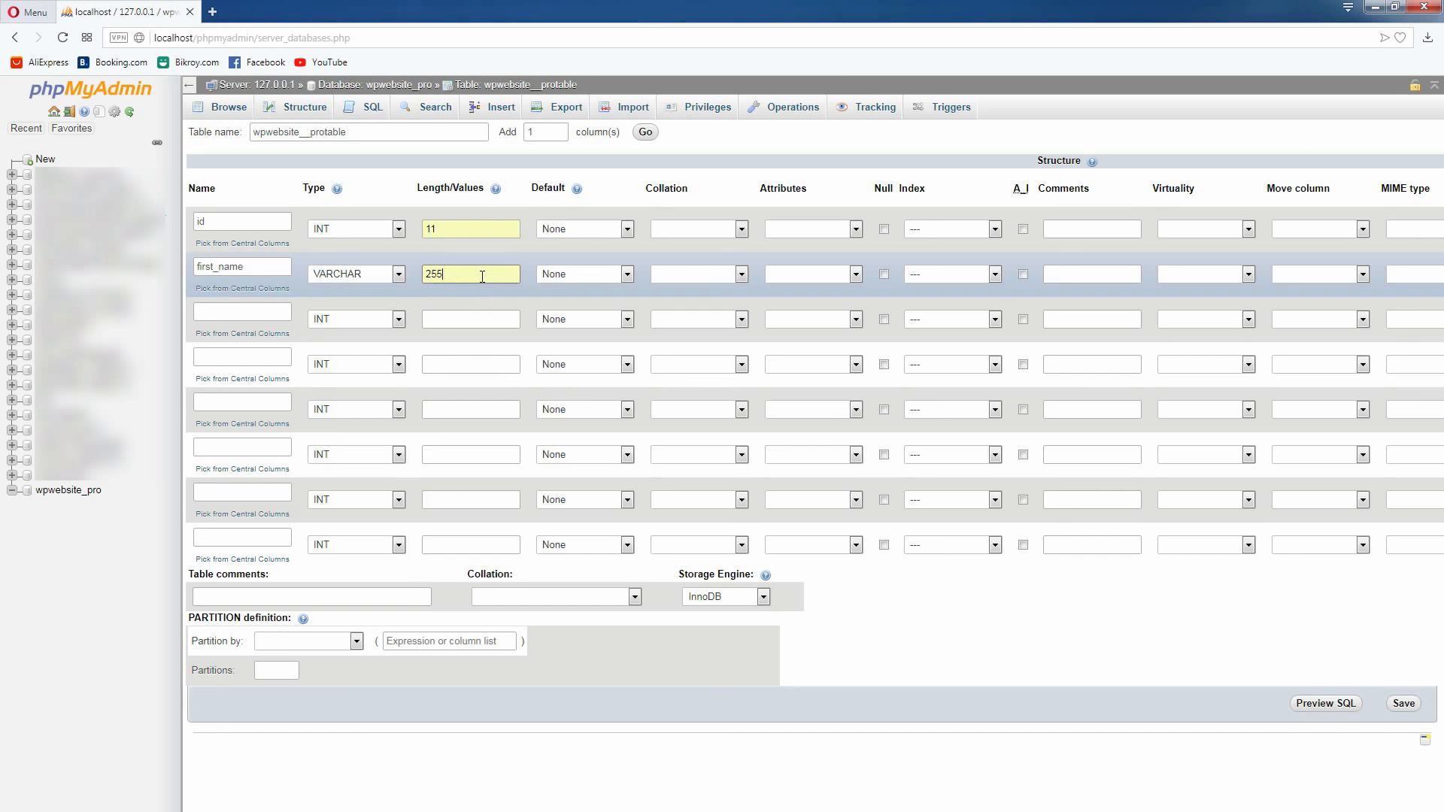
pyautogui.click(224, 303)
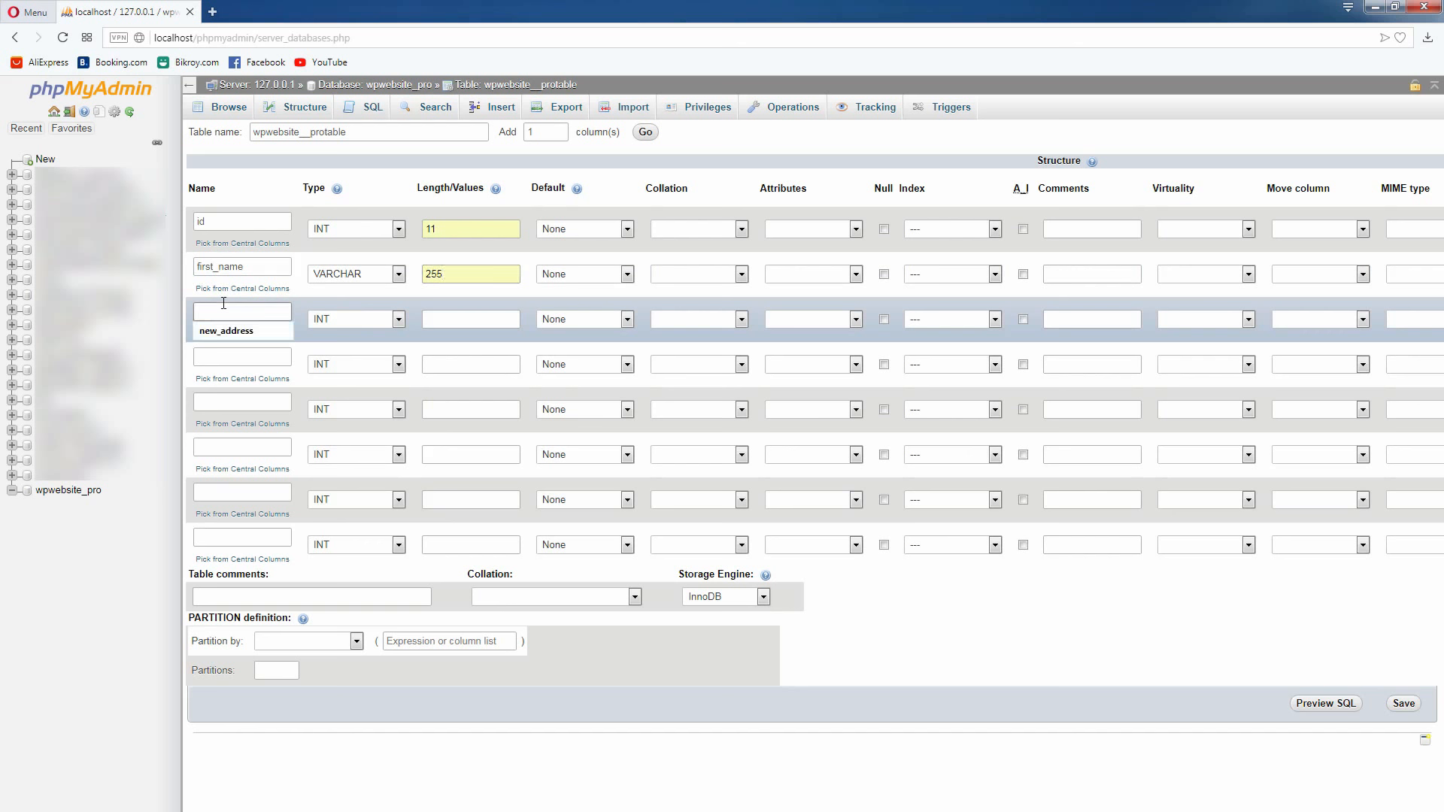
pyautogui.write('last_name')
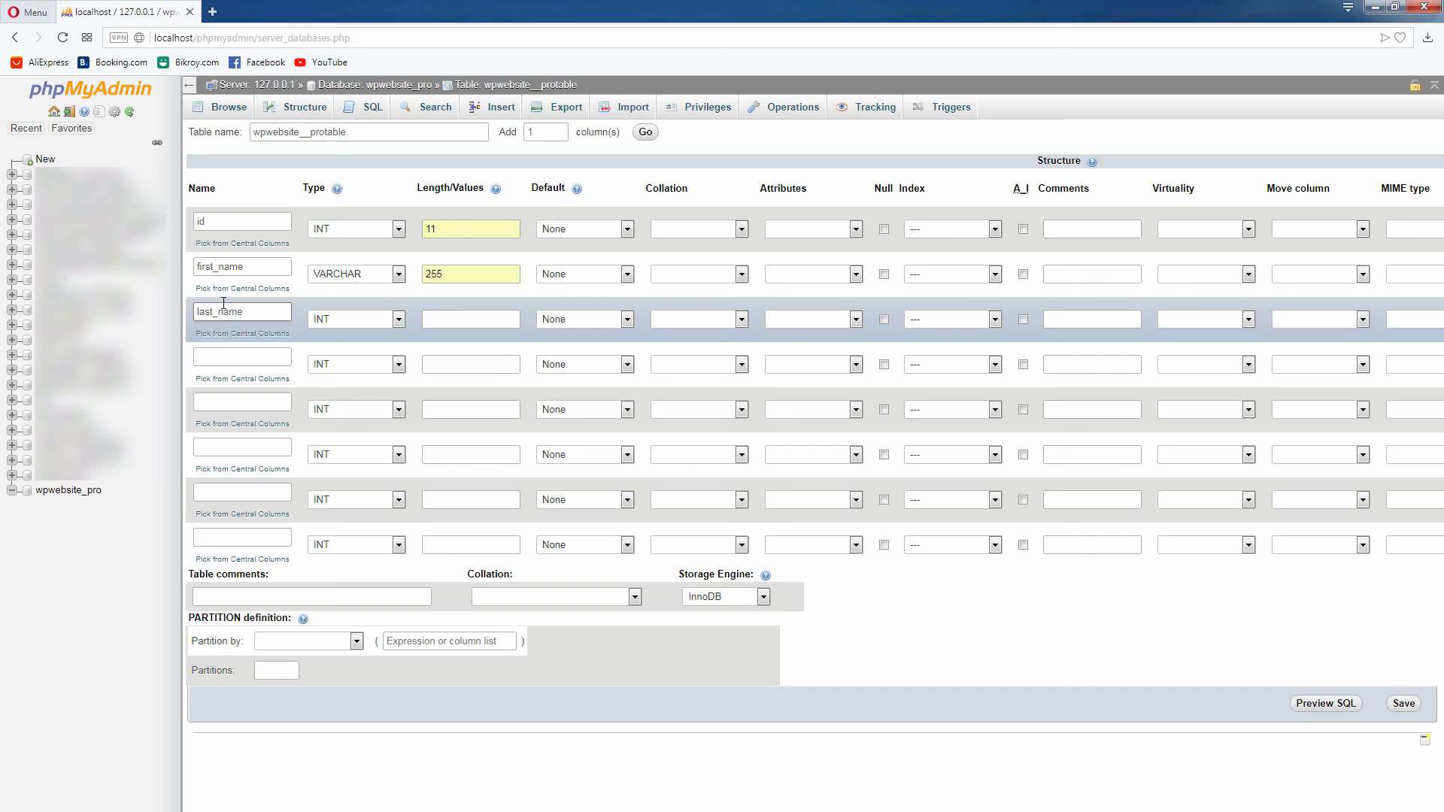
pyautogui.click(398, 319)
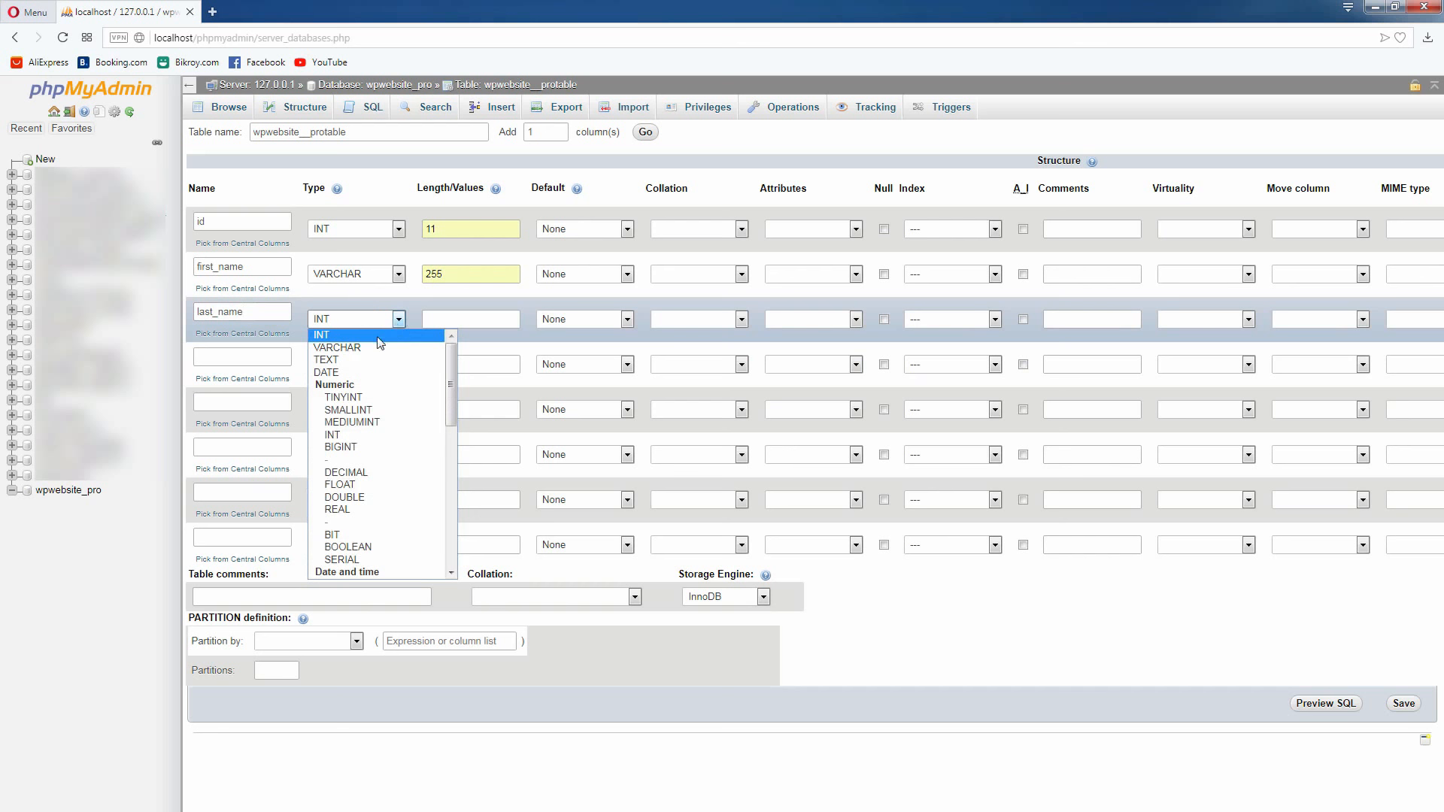
pyautogui.click(382, 347)
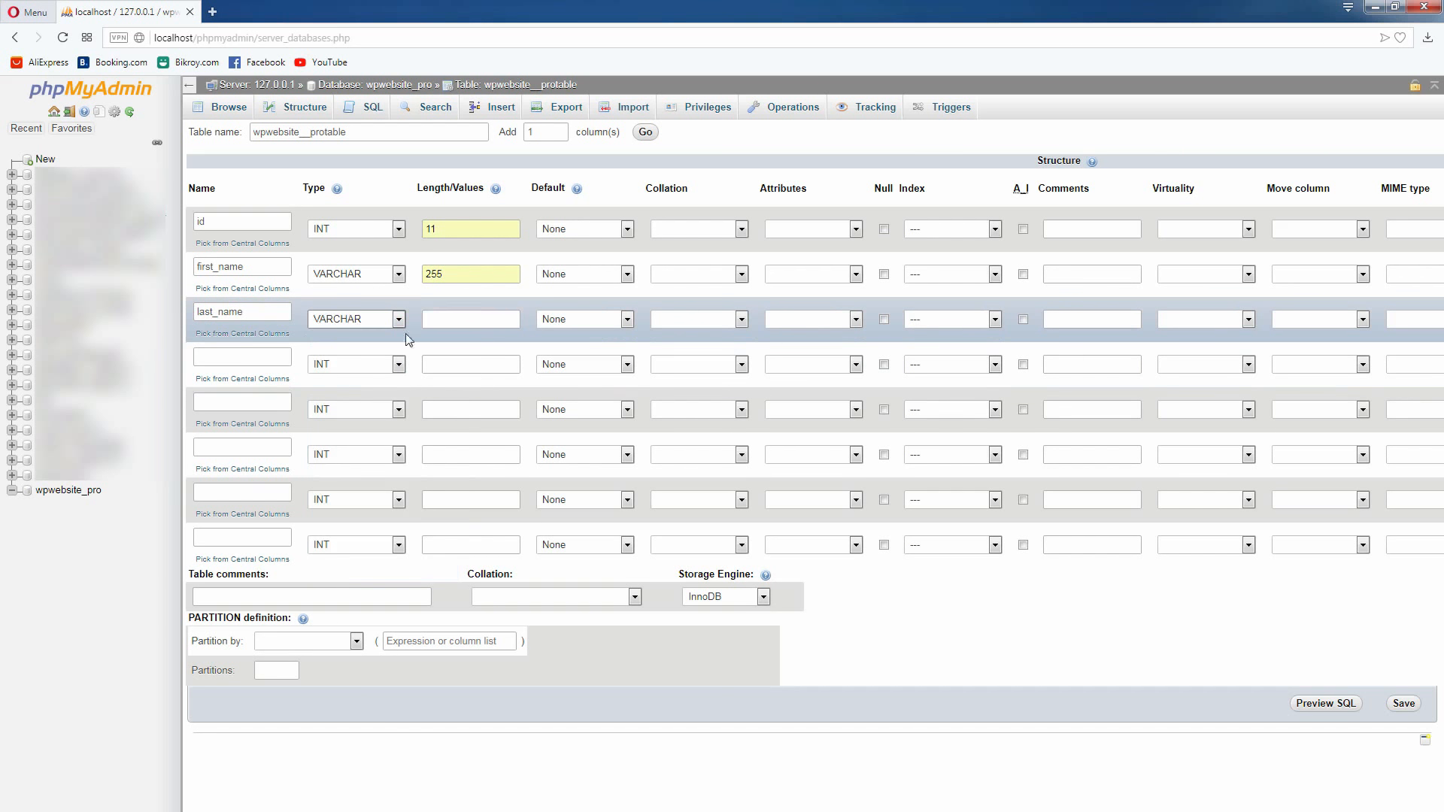
pyautogui.click(480, 320)
pyautogui.click(453, 334)
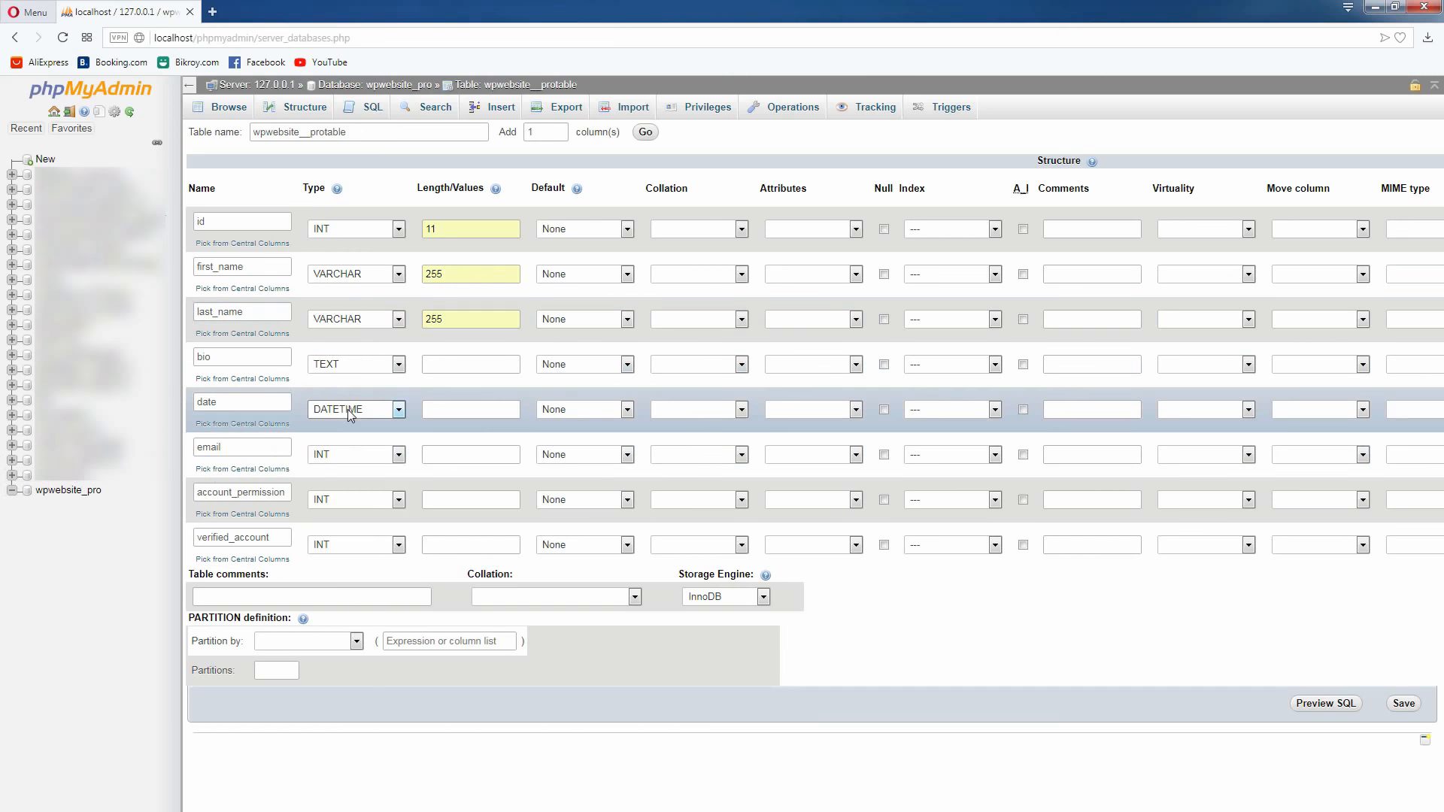
# Set the email column's type to VARCHAR with a length of 255
pyautogui.click(389, 460)
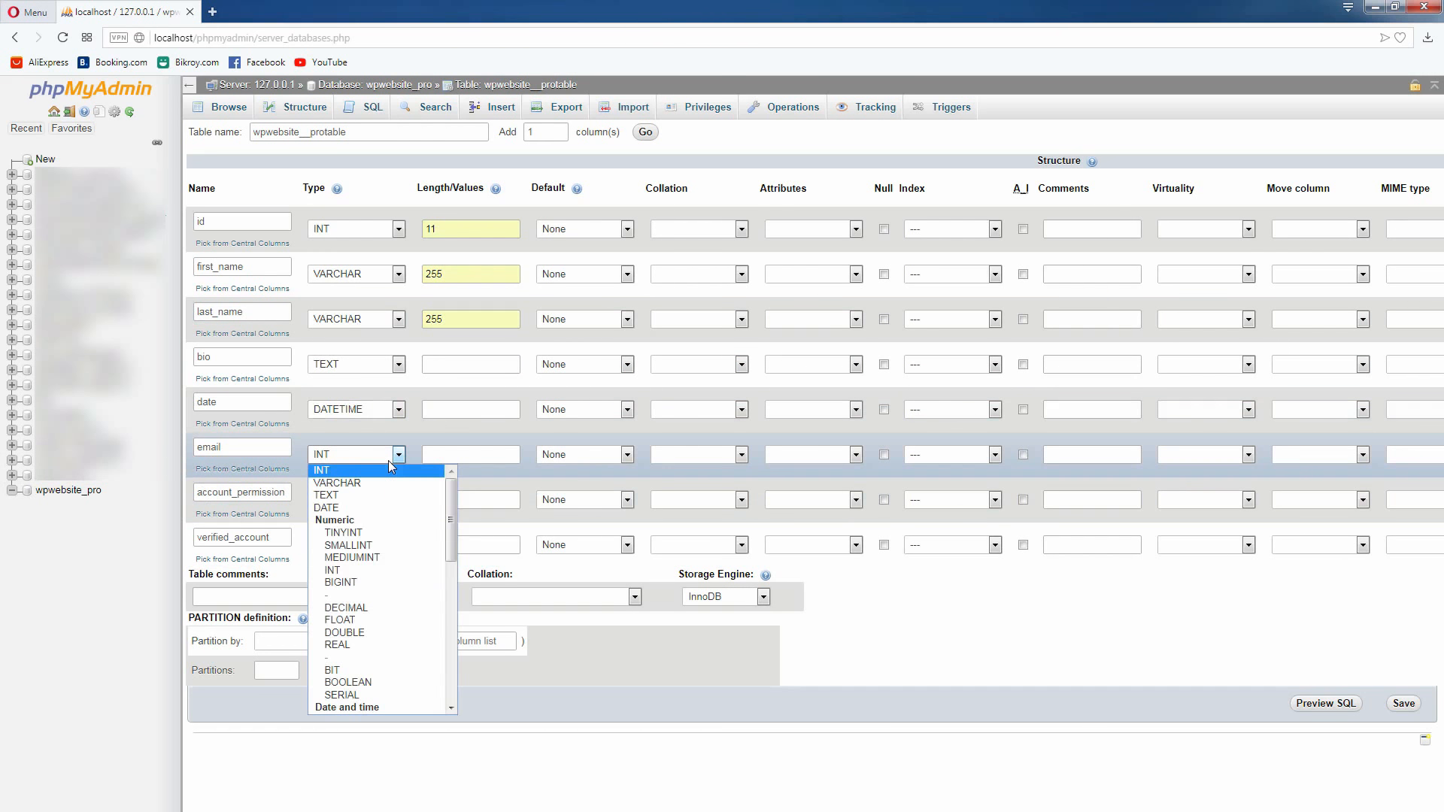
pyautogui.click(337, 483)
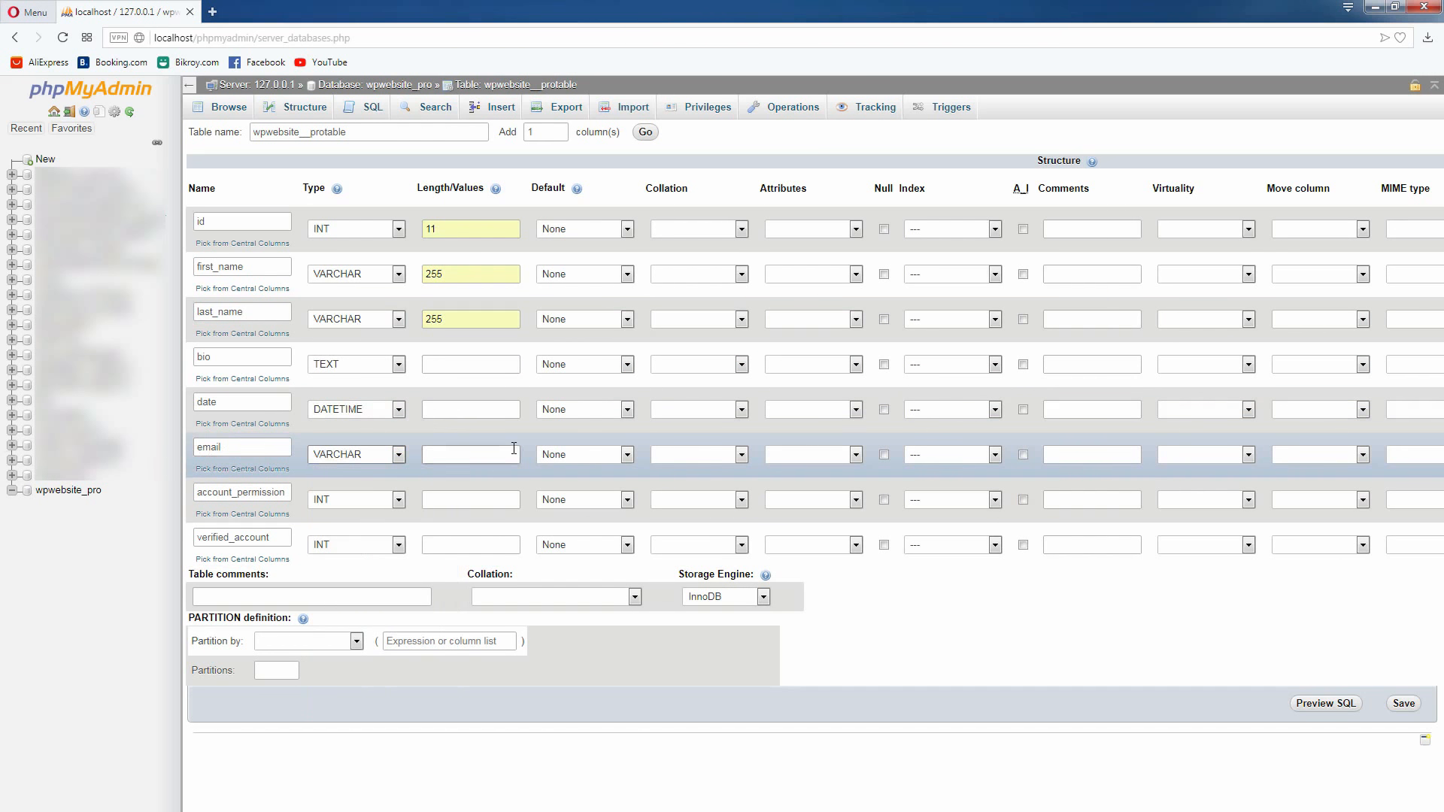
pyautogui.click(514, 449)
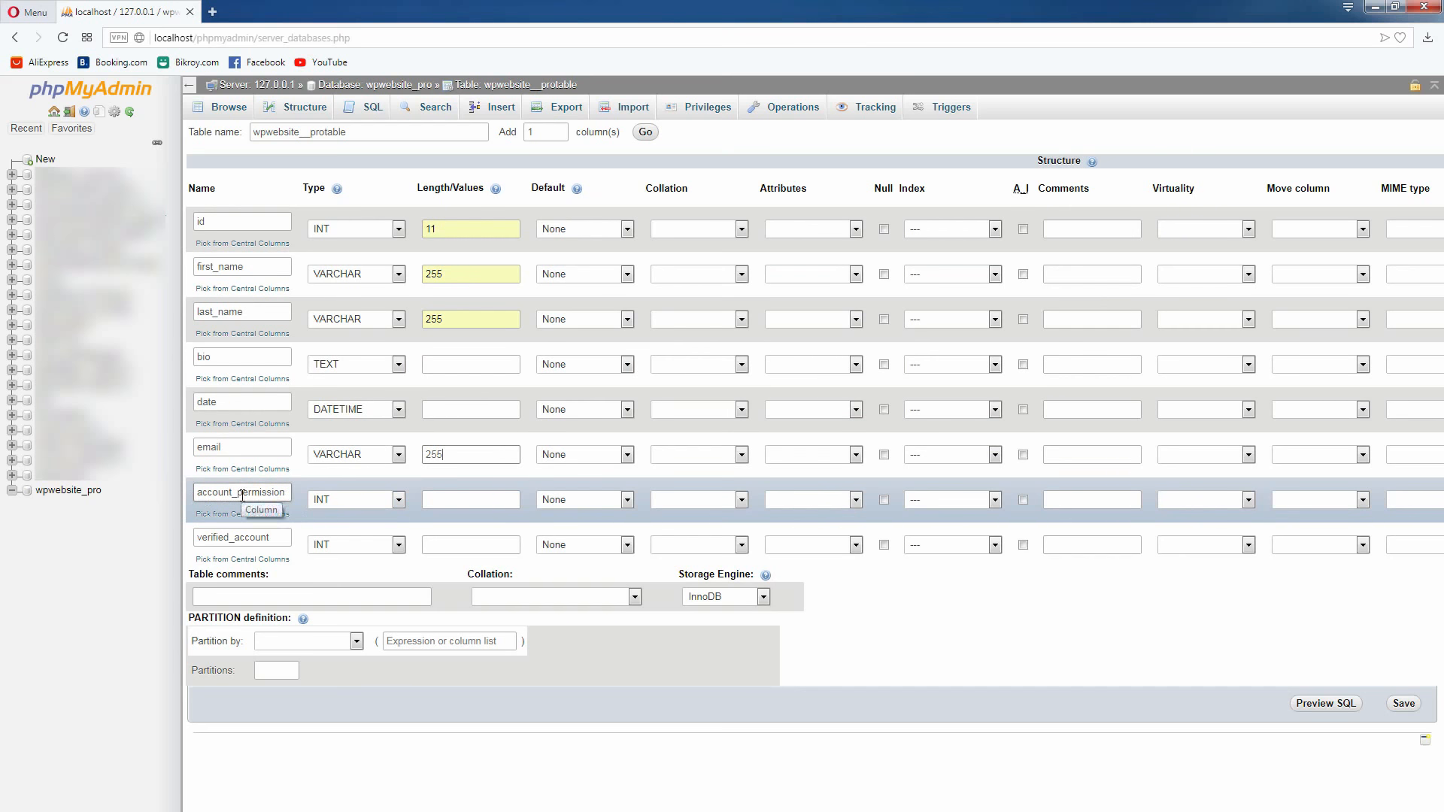
# Set the account_permission column's type to ENUM
pyautogui.click(399, 501)
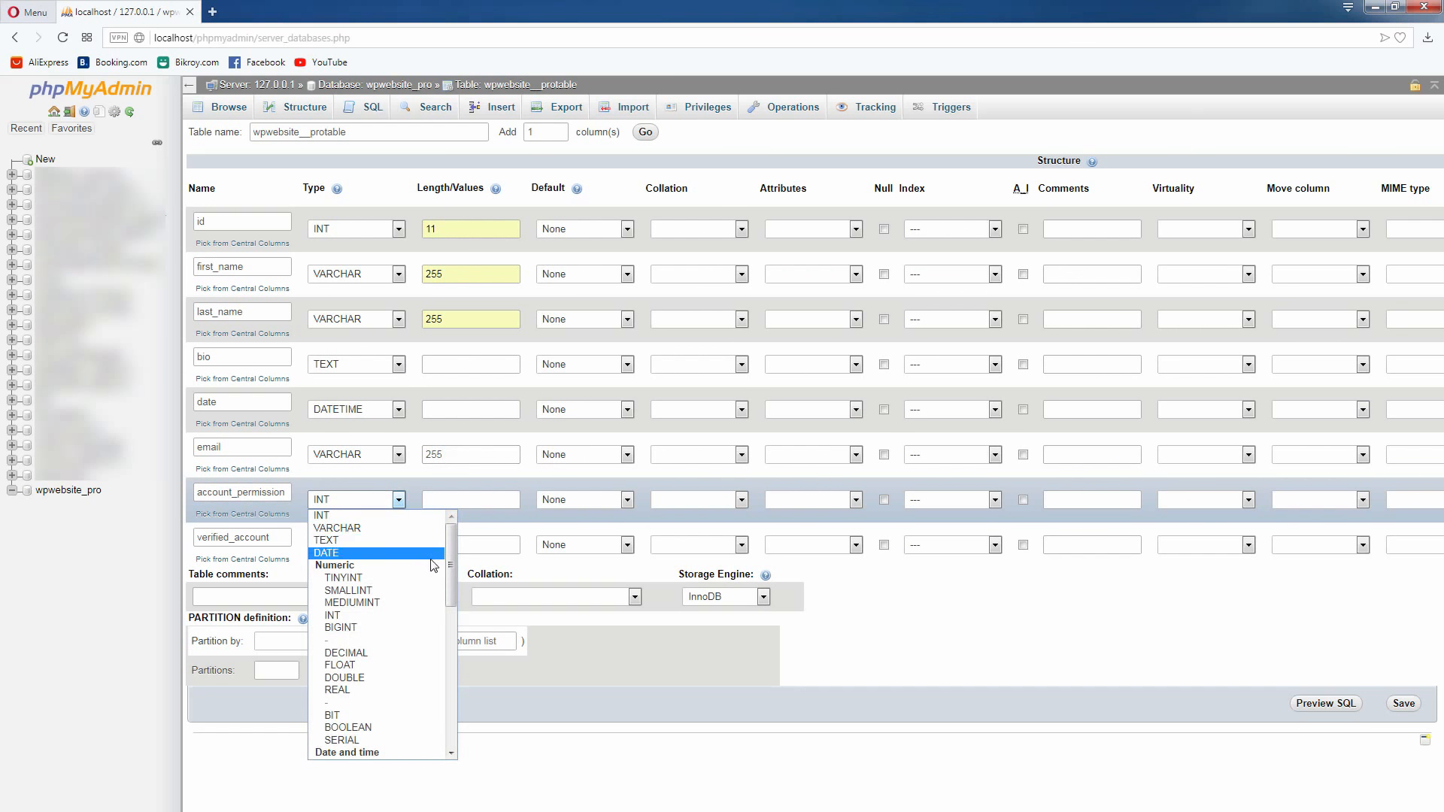
pyautogui.moveTo(449, 566); pyautogui.dragTo(459, 713)
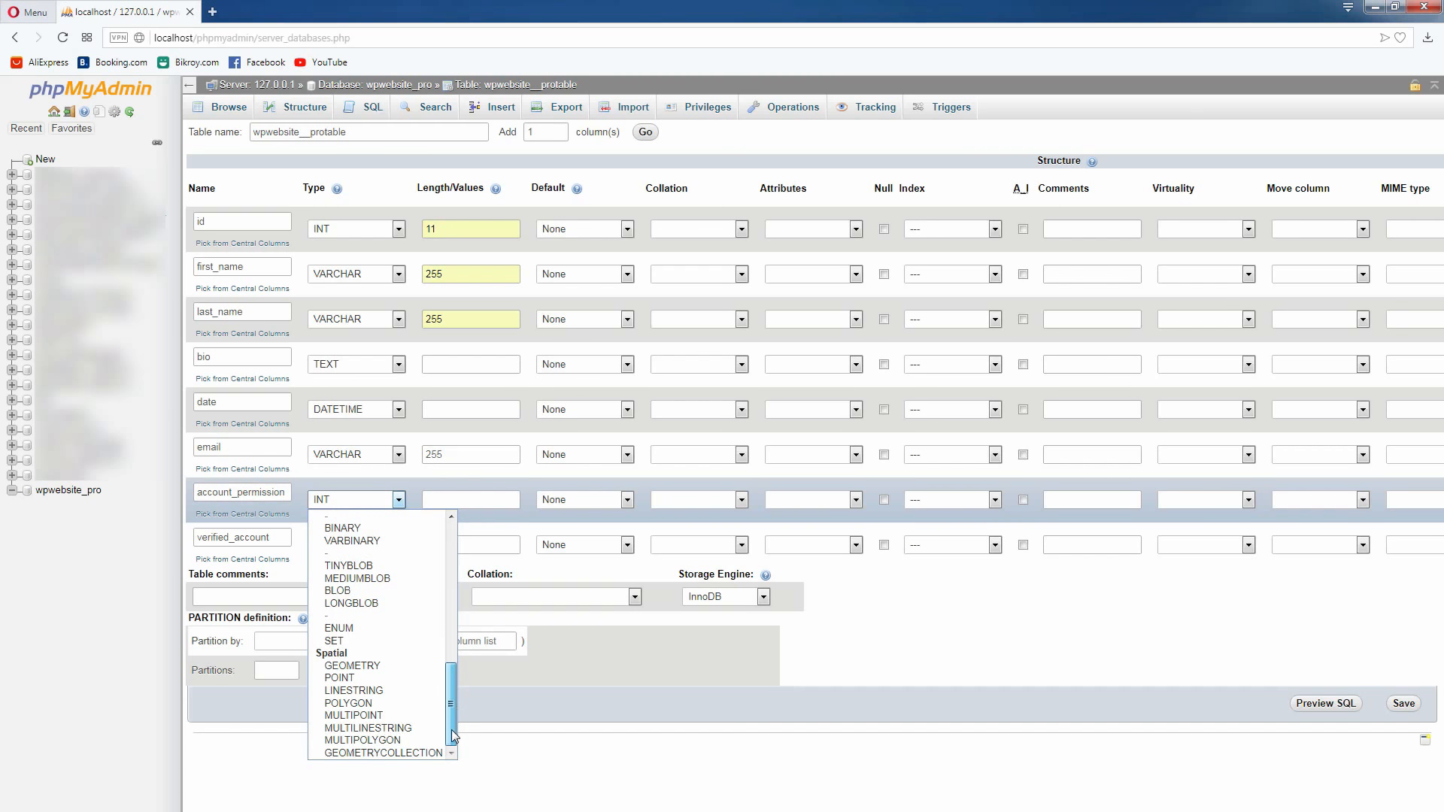
pyautogui.click(334, 630)
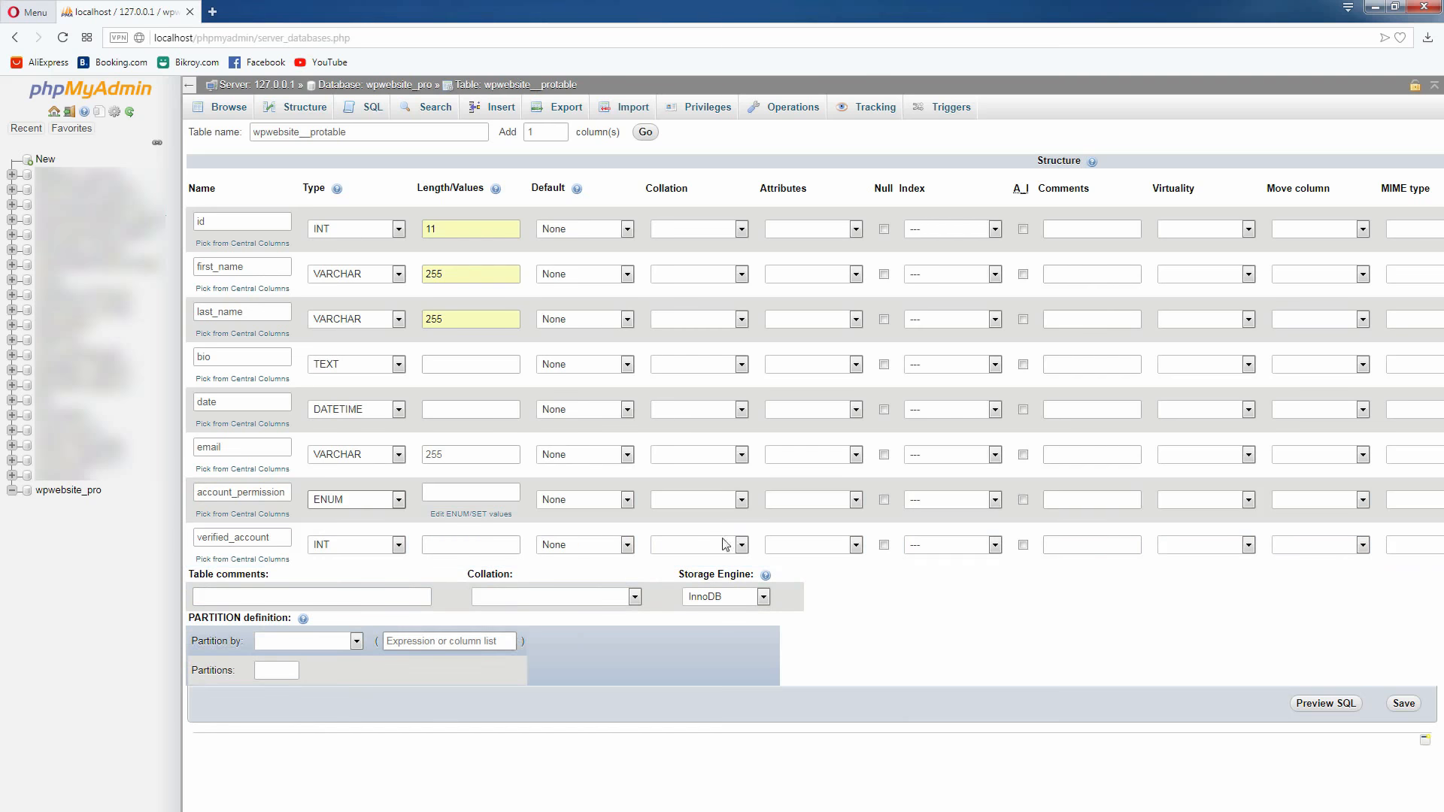
# Restore the browser window from full screen, reposition it and enlarge it until the whole table form fits
pyautogui.click(1394, 7)
pyautogui.moveTo(1044, 70); pyautogui.dragTo(972, 25)
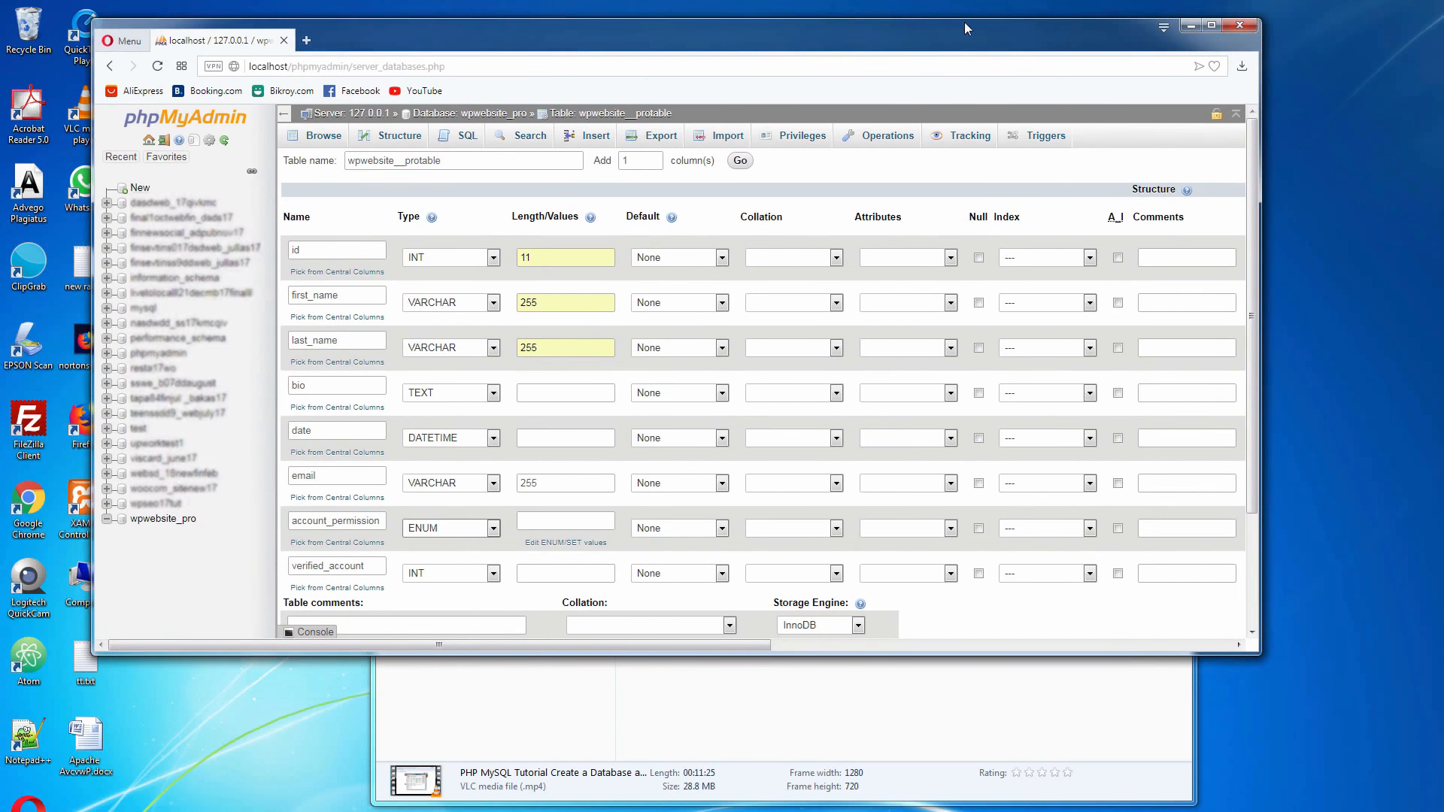
pyautogui.moveTo(1255, 652); pyautogui.dragTo(1387, 780)
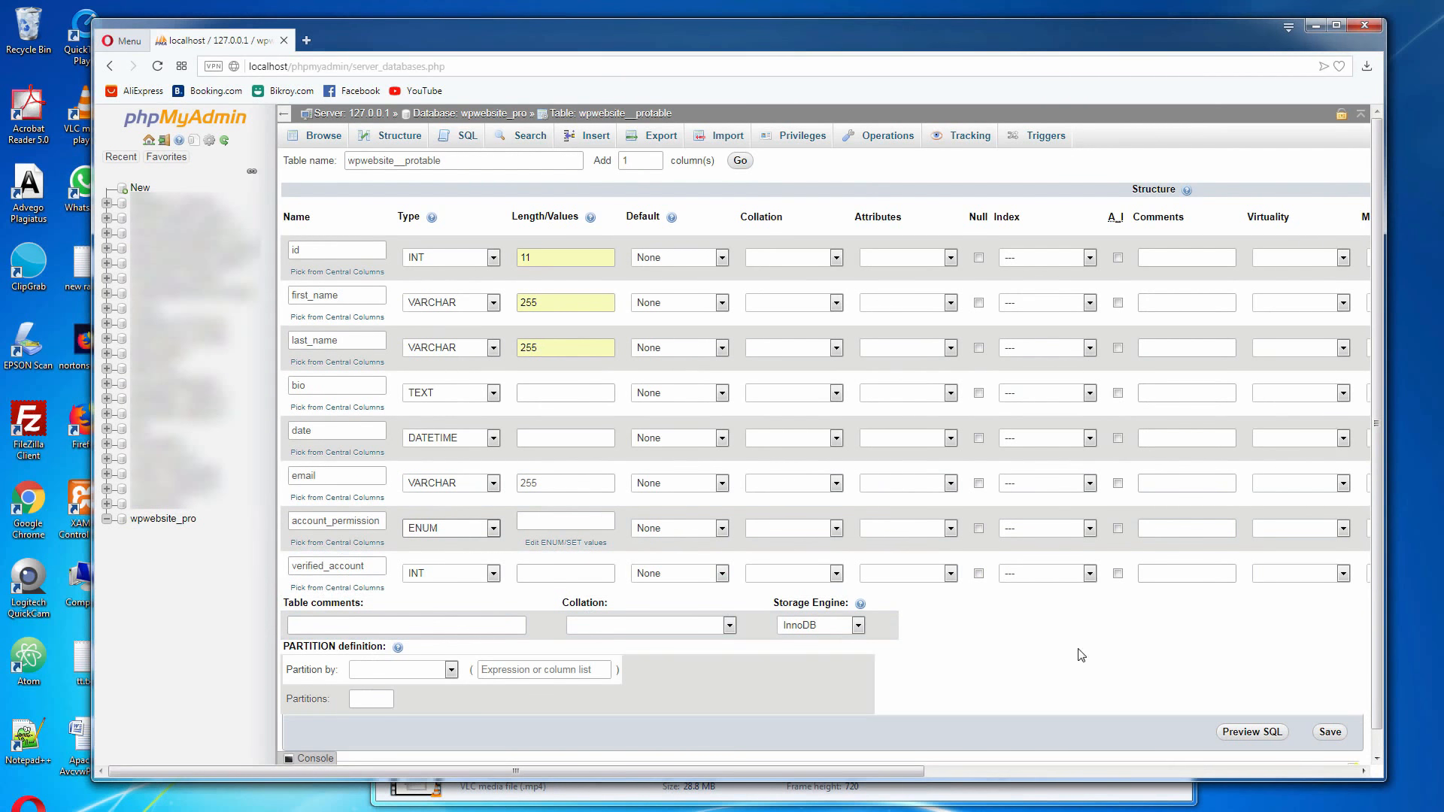
pyautogui.scroll(-1, 1080, 741)
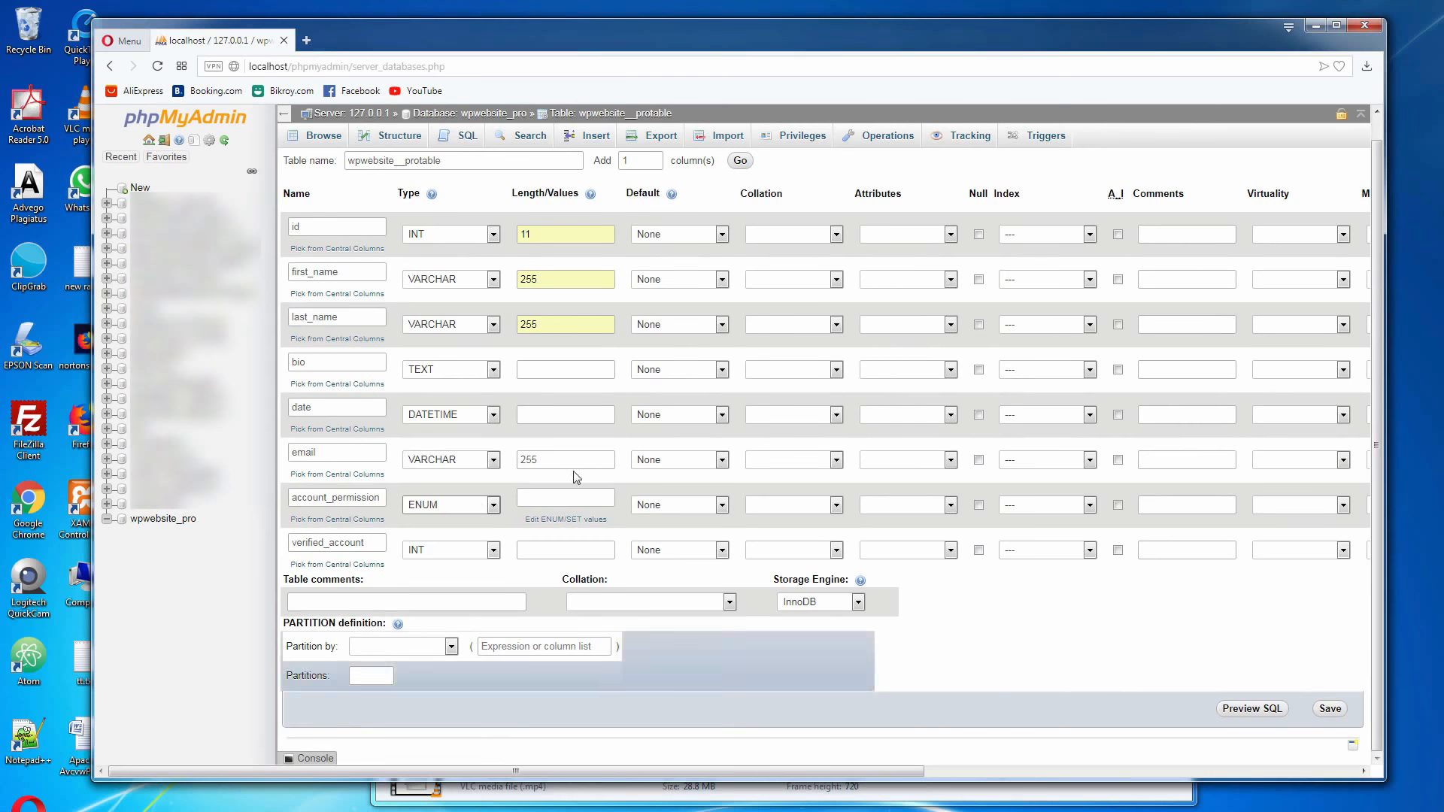
# Enter a, b and c as the allowed ENUM values of the account_permission column and apply them
pyautogui.click(568, 519)
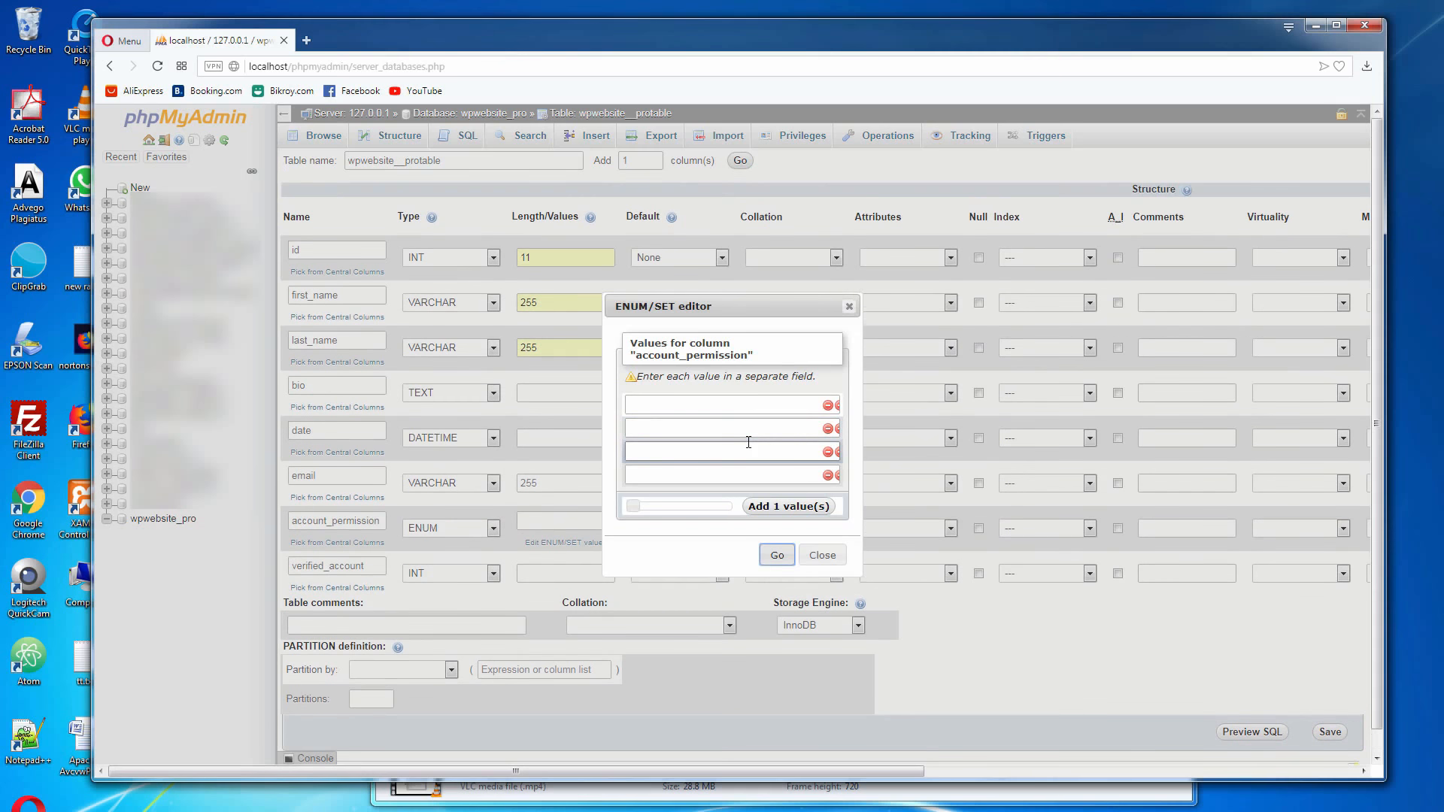
pyautogui.click(721, 404)
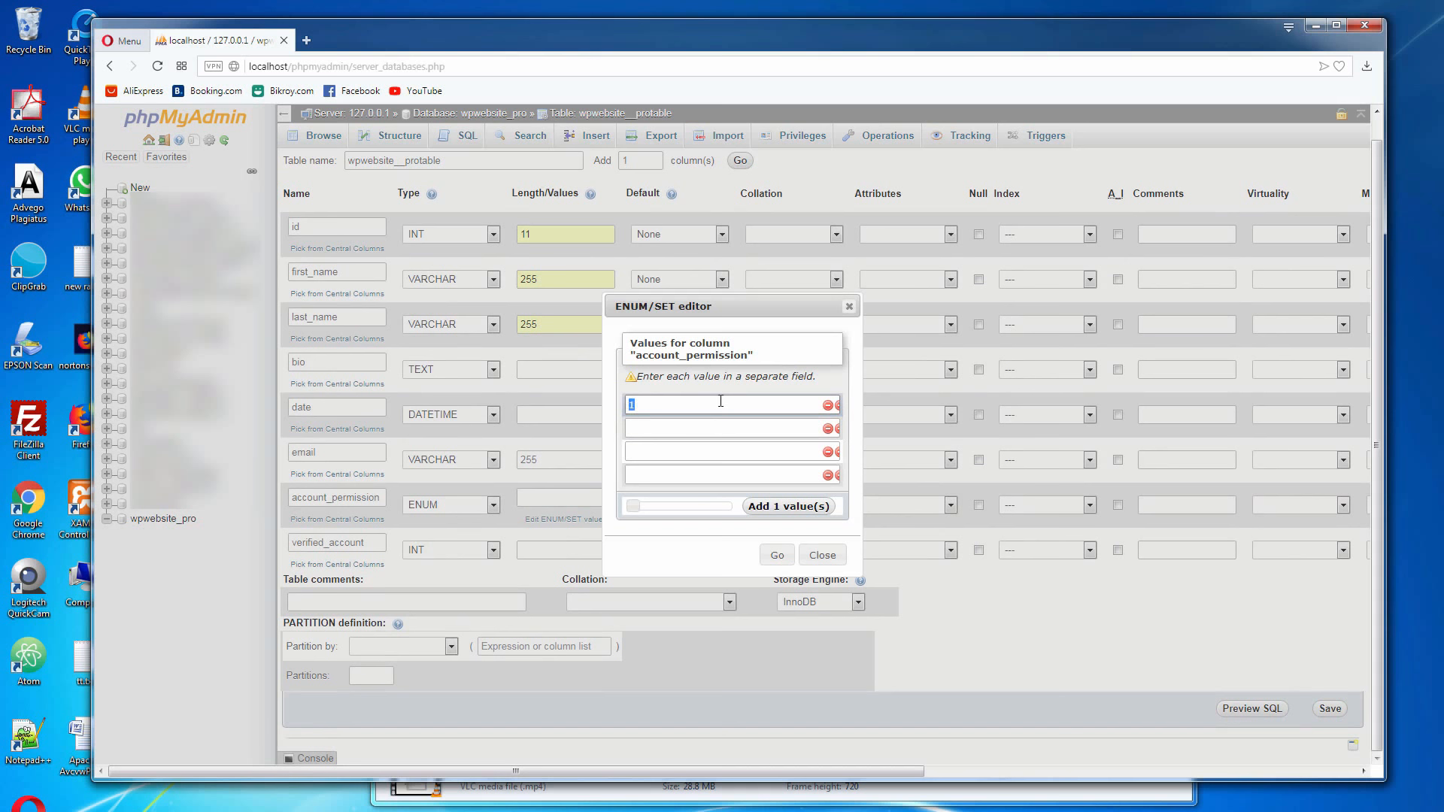
pyautogui.click(690, 427)
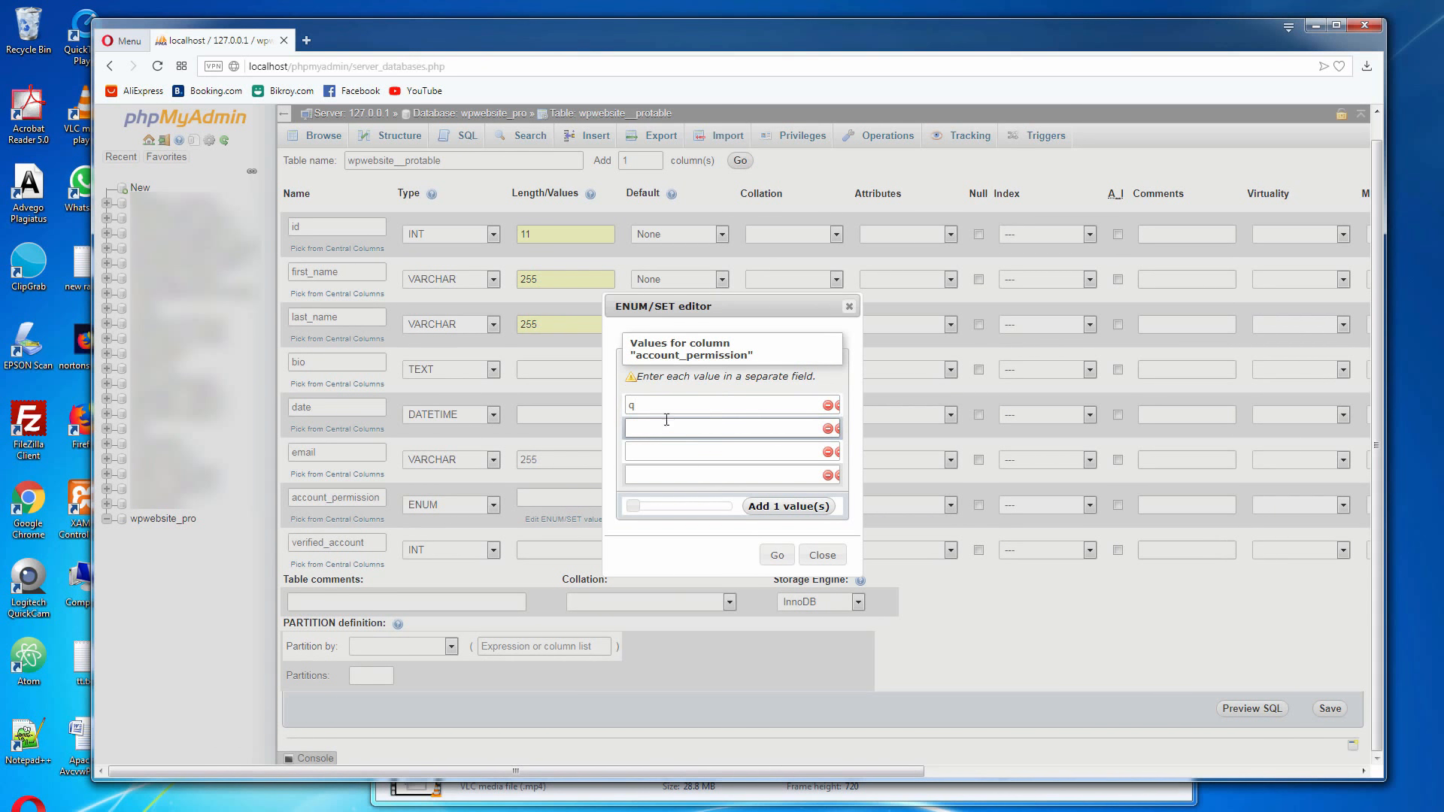
pyautogui.click(663, 413)
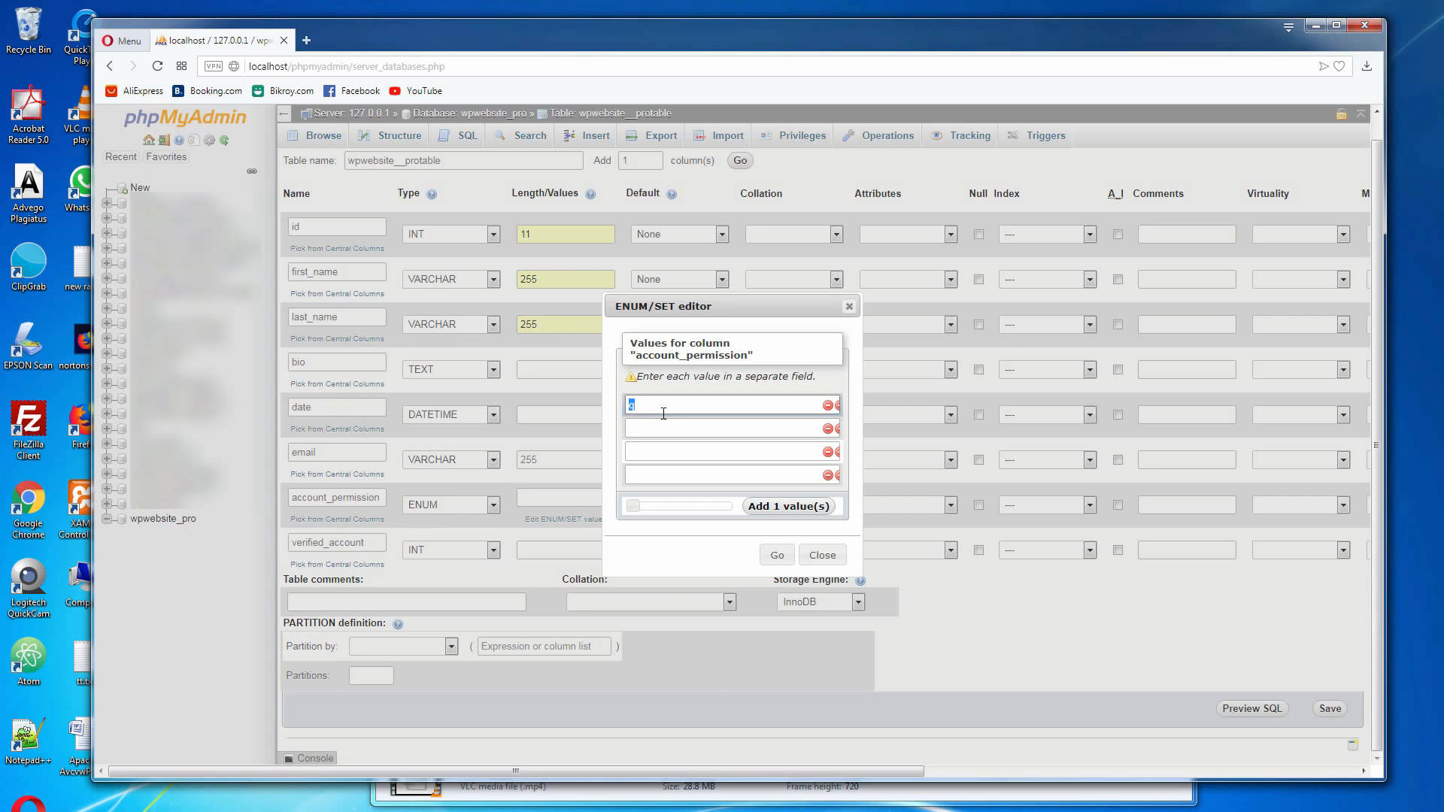
pyautogui.click(651, 428)
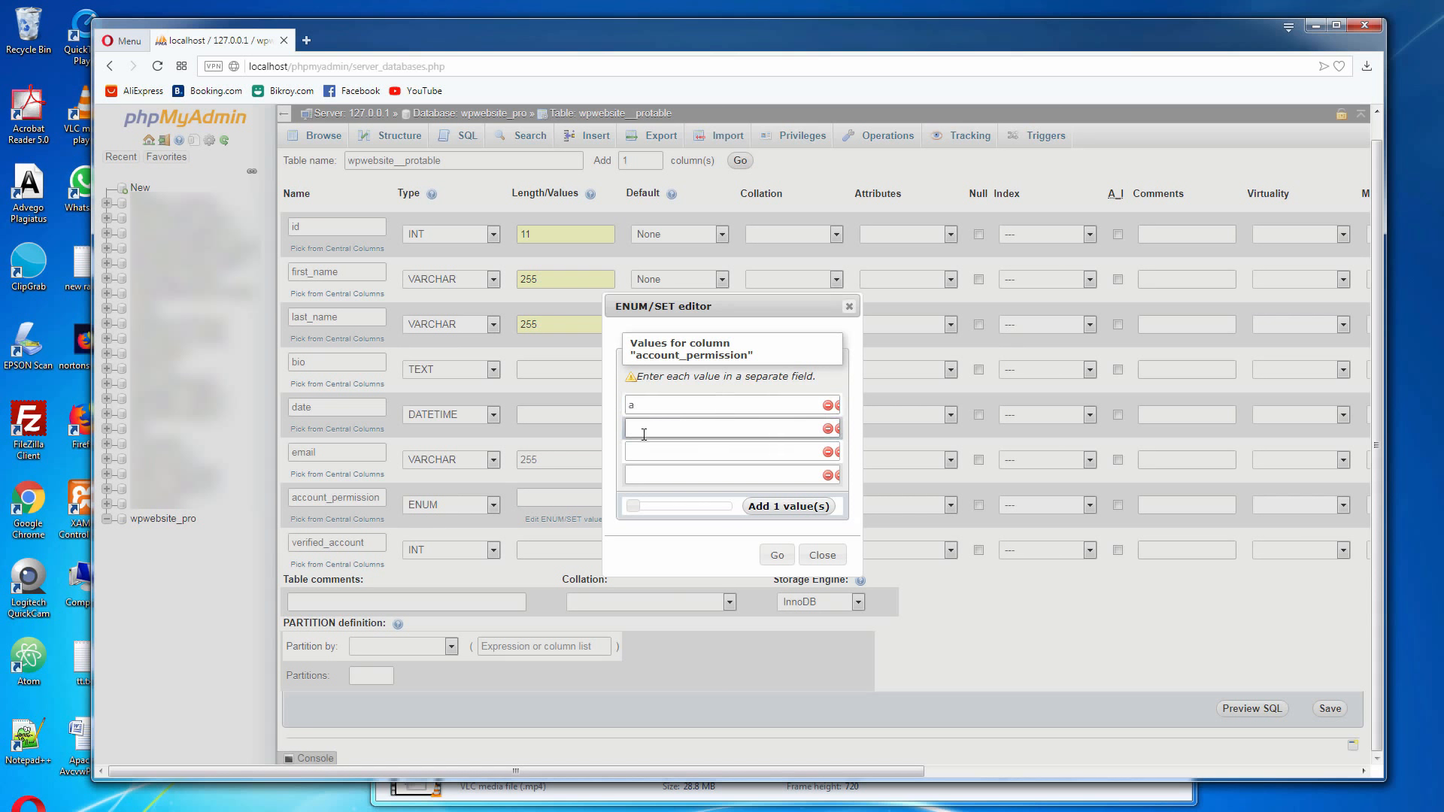
pyautogui.click(645, 453)
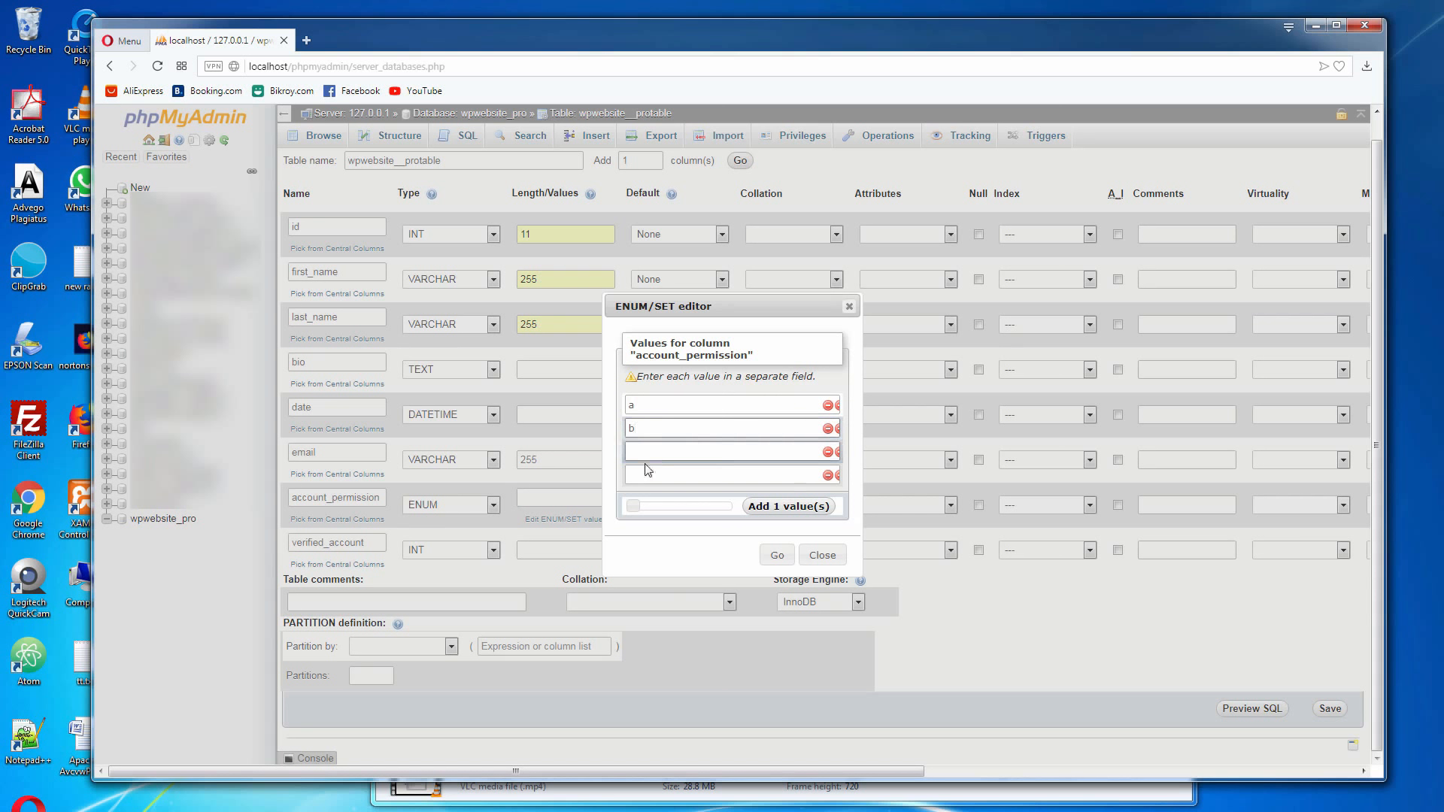
pyautogui.click(645, 470)
pyautogui.write('c')
pyautogui.click(741, 455)
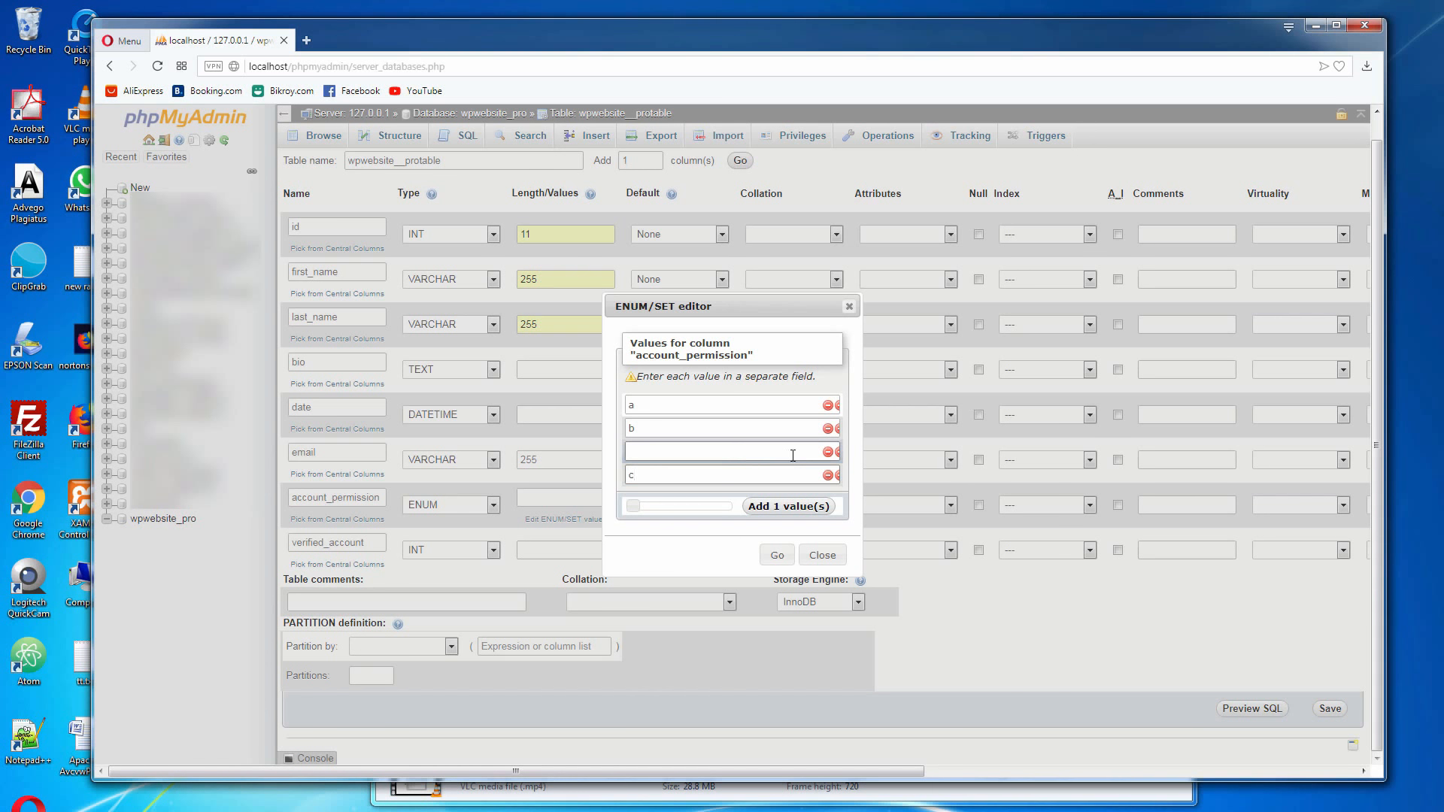
pyautogui.click(780, 557)
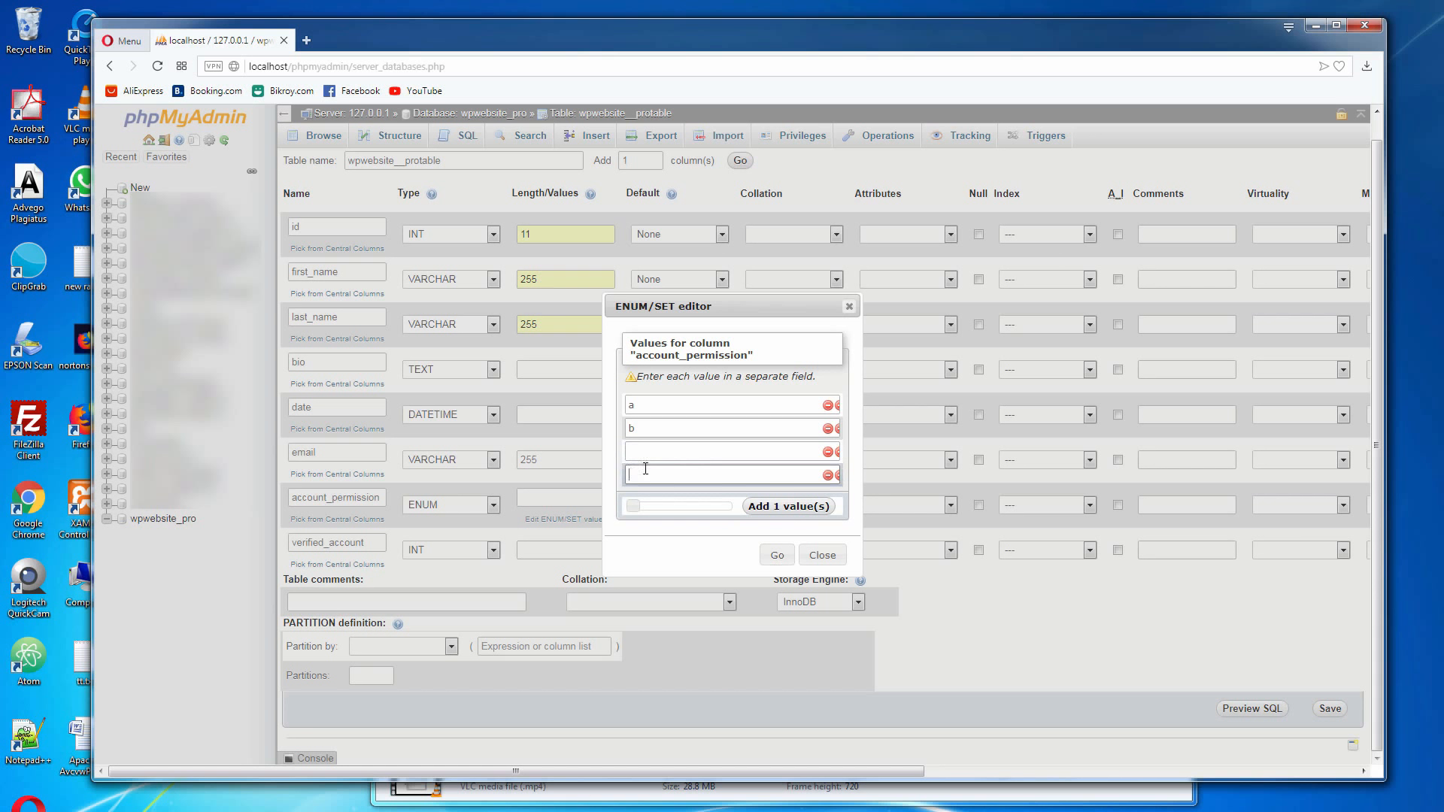
pyautogui.click(648, 458)
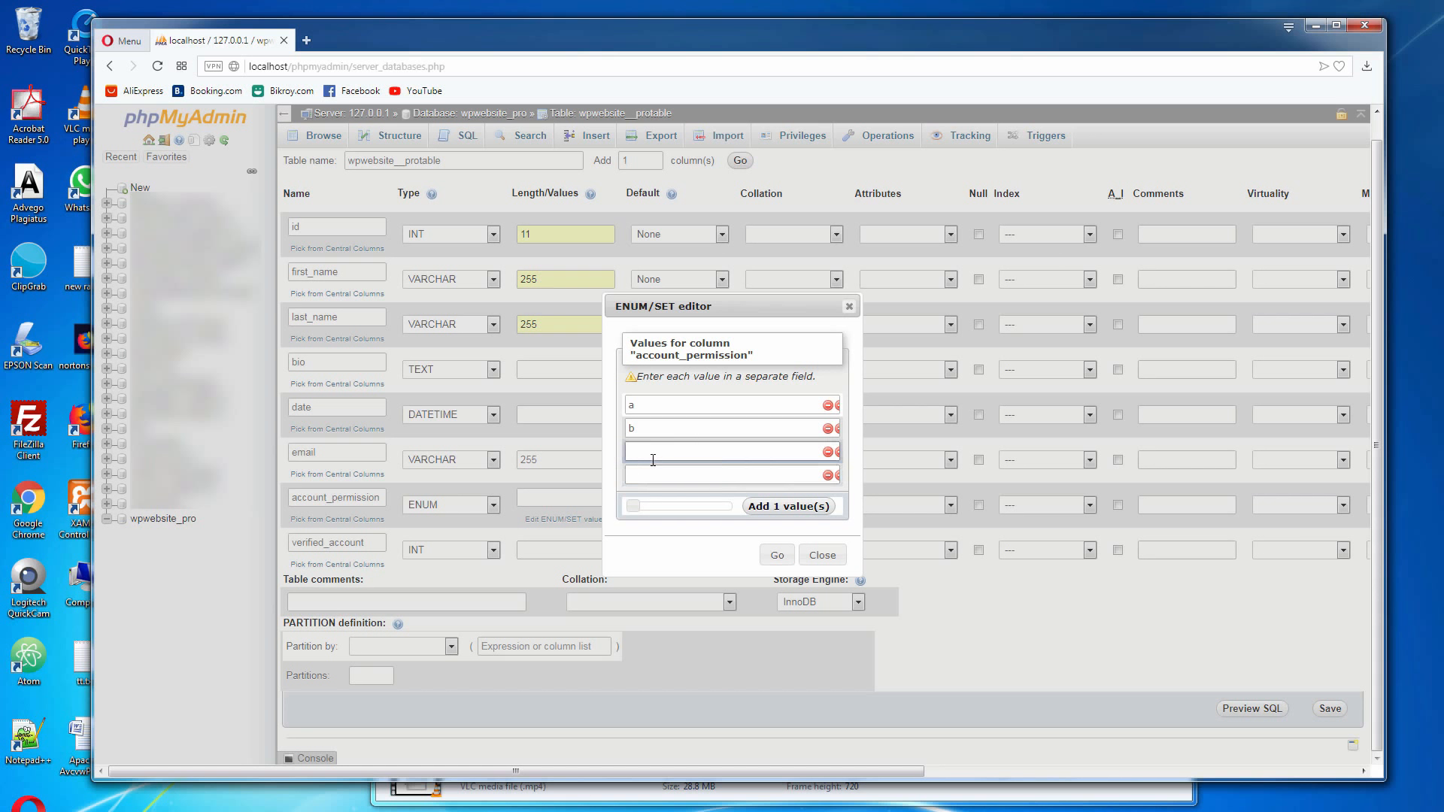
pyautogui.click(777, 556)
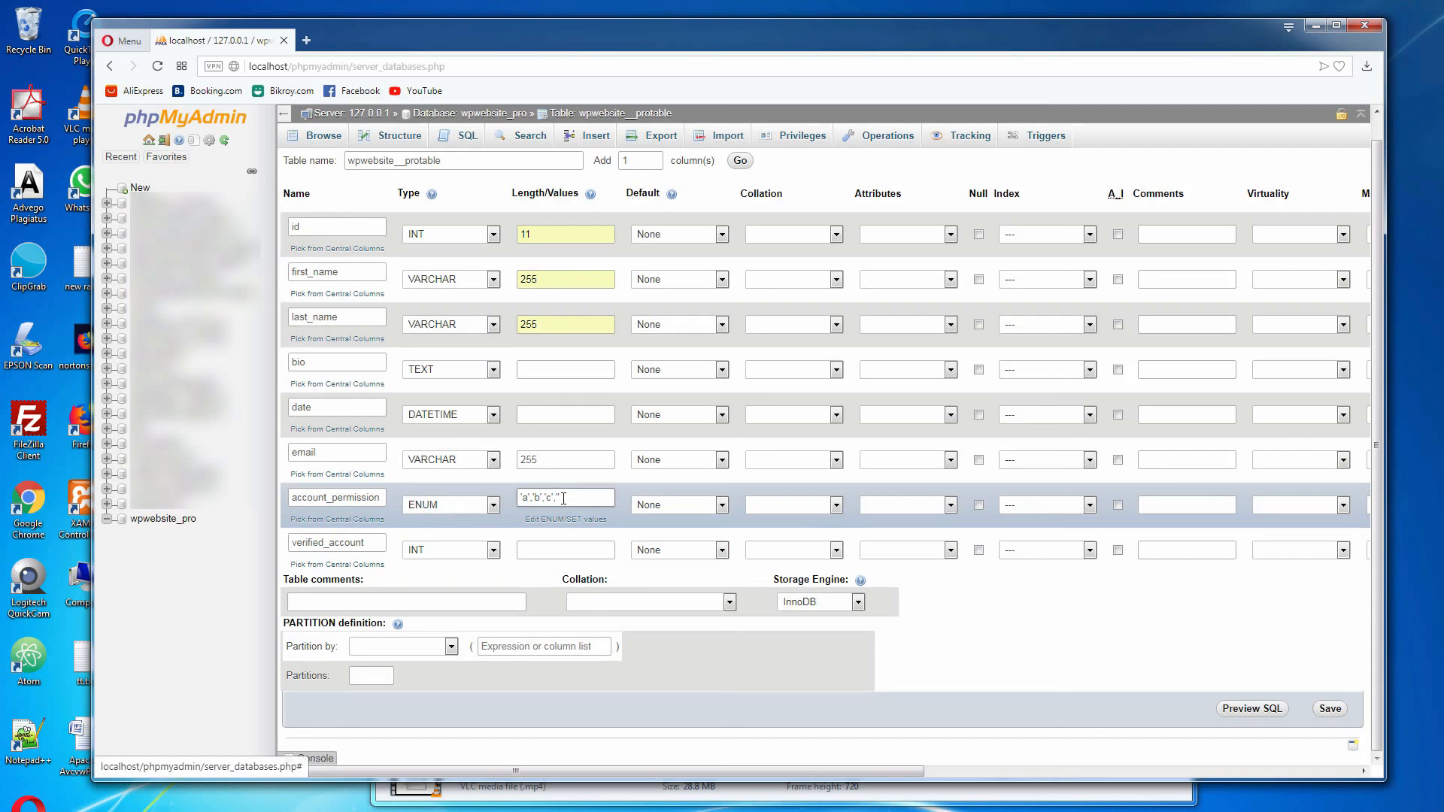
# Give the account_permission column a user-defined default value of a
pyautogui.click(721, 506)
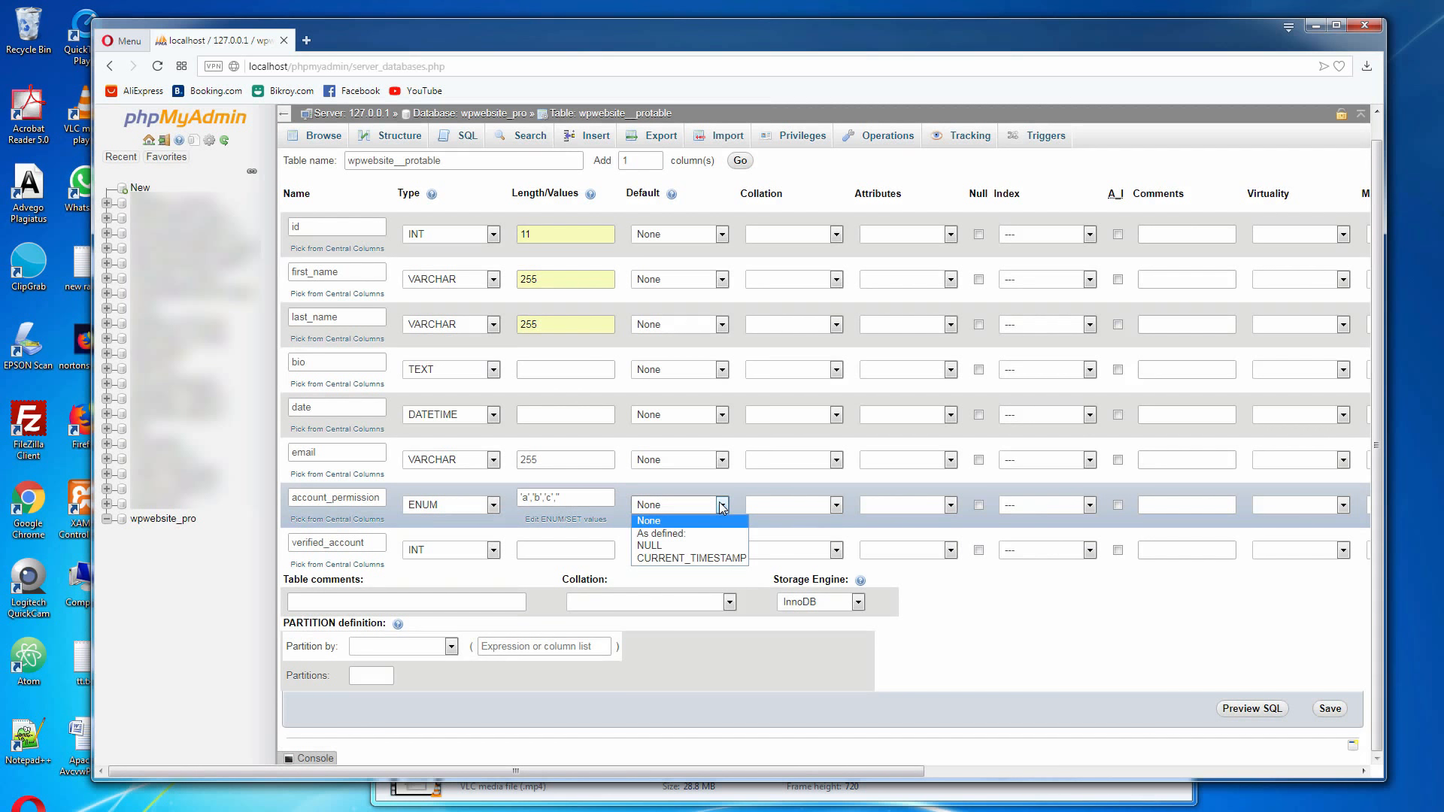
pyautogui.click(675, 534)
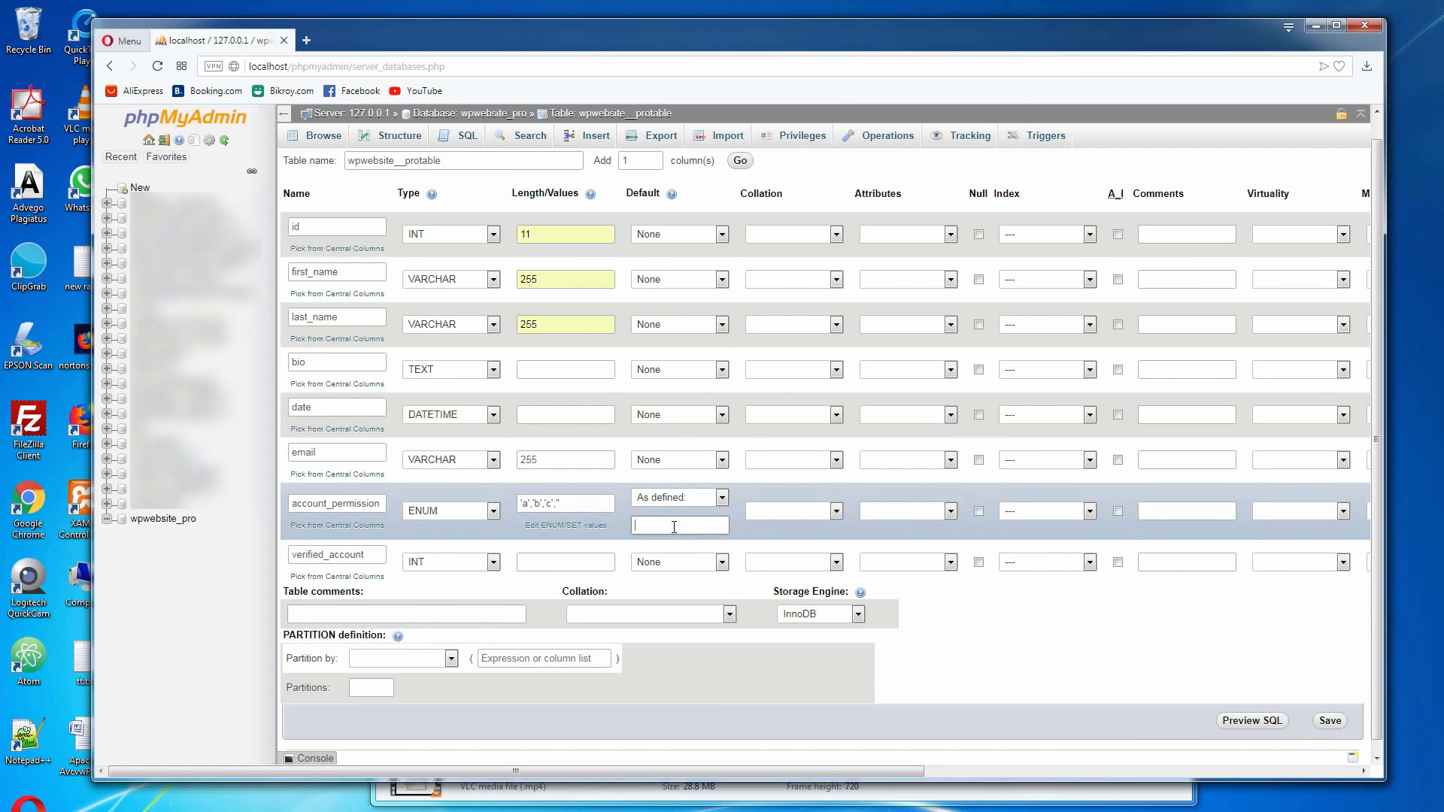
pyautogui.write('a')
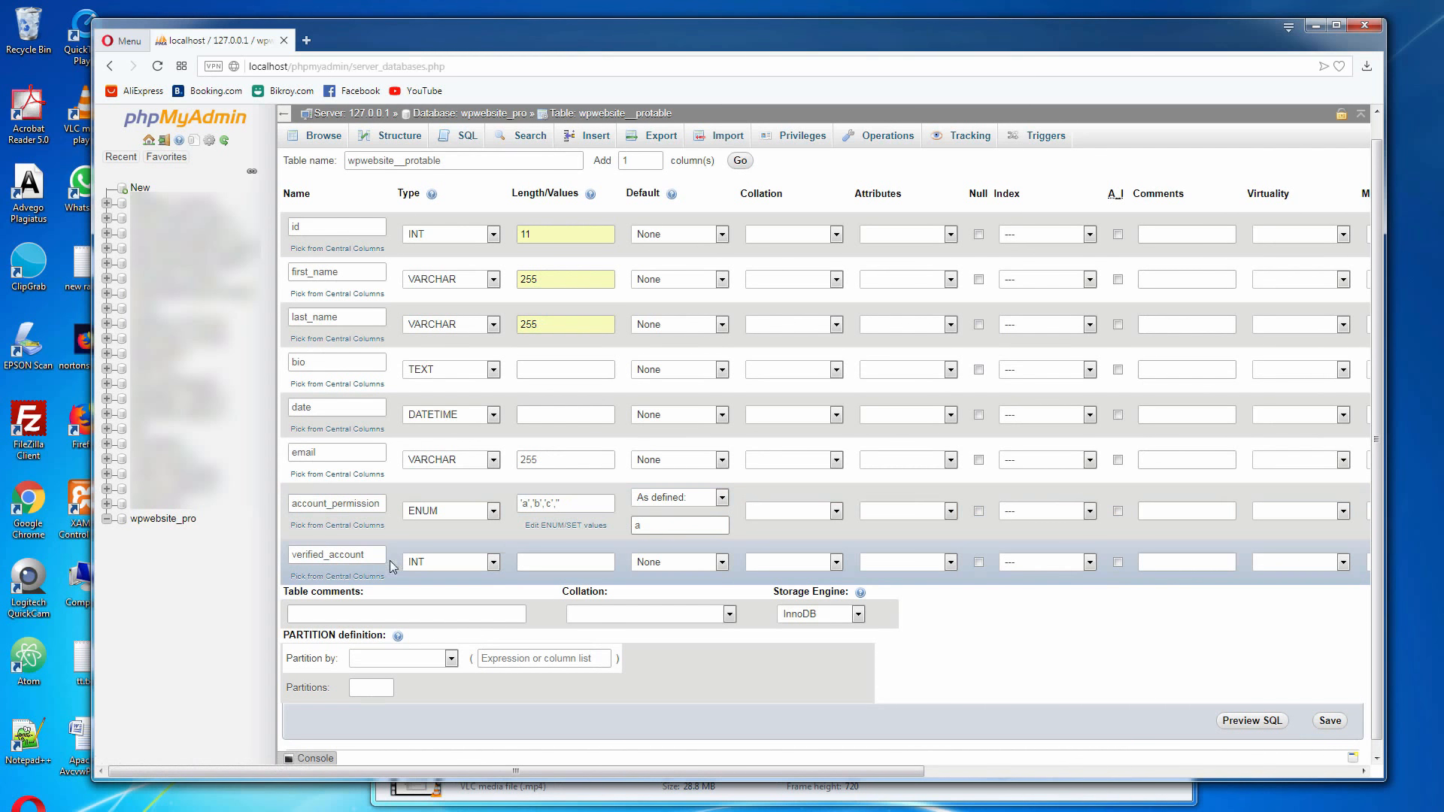
# Set the verified_account column's type to ENUM
pyautogui.click(493, 562)
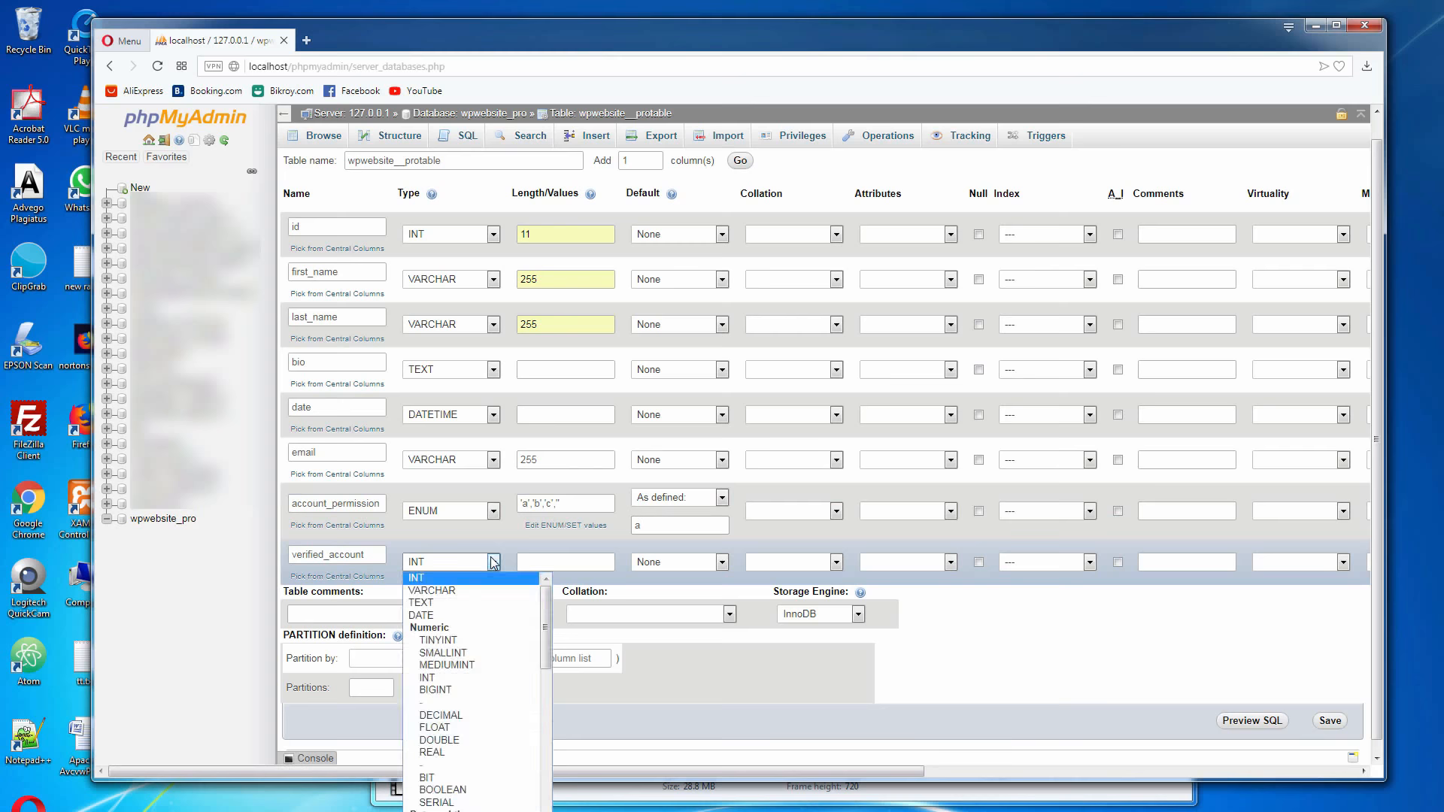
pyautogui.moveTo(545, 628); pyautogui.dragTo(555, 775)
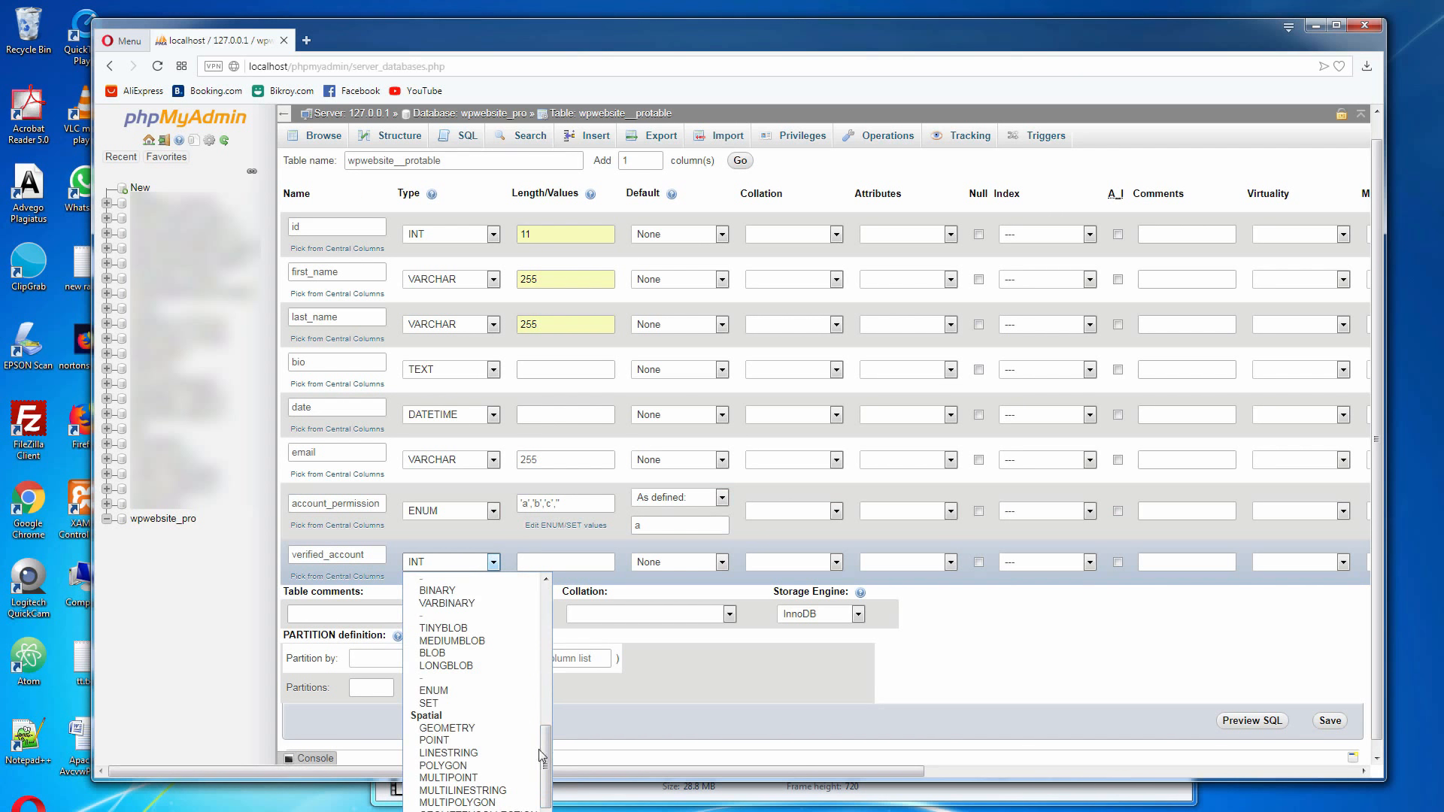
pyautogui.click(473, 690)
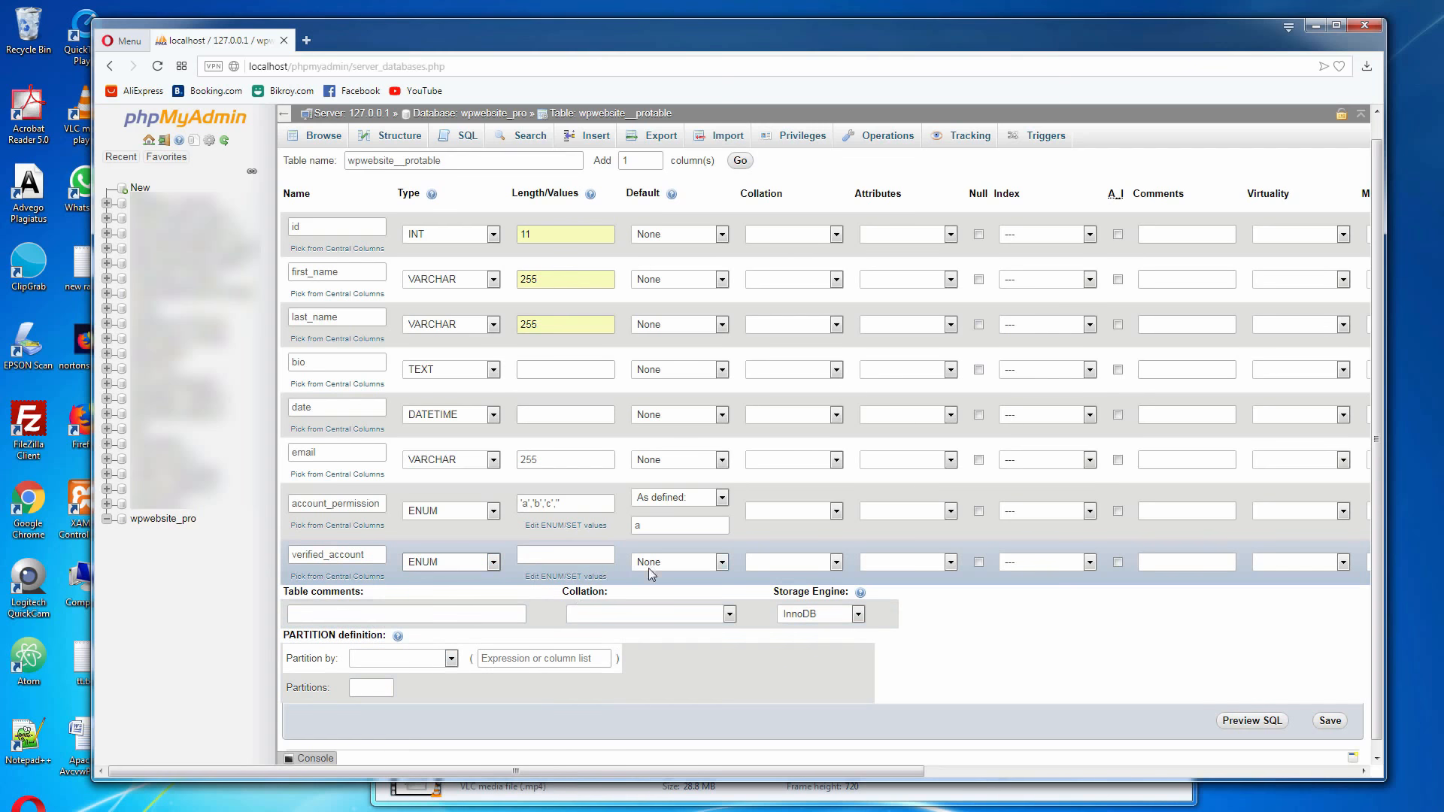
# Enter 1, 2, 3 and 4 as the allowed ENUM values of the verified_account column and apply them
pyautogui.click(566, 577)
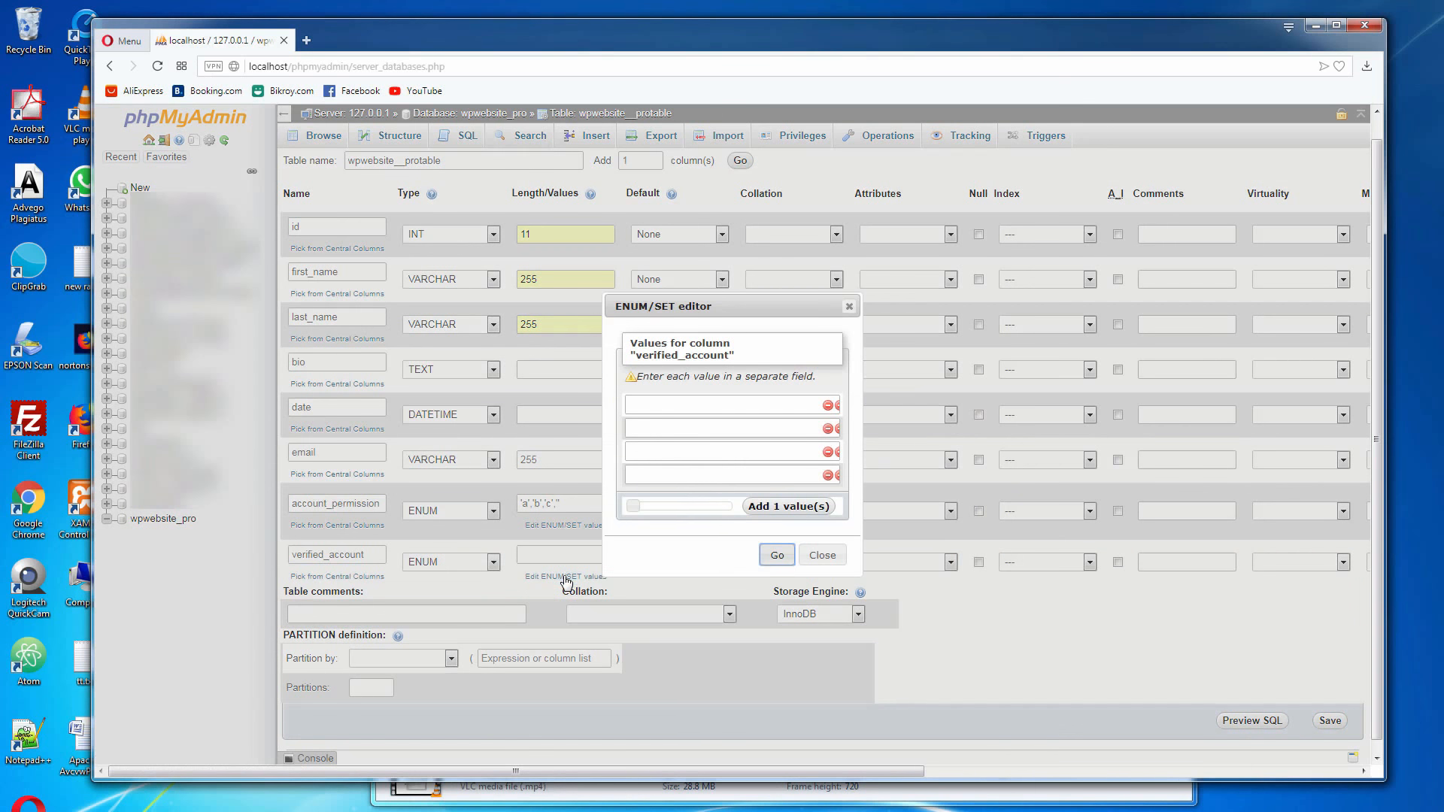
pyautogui.click(650, 413)
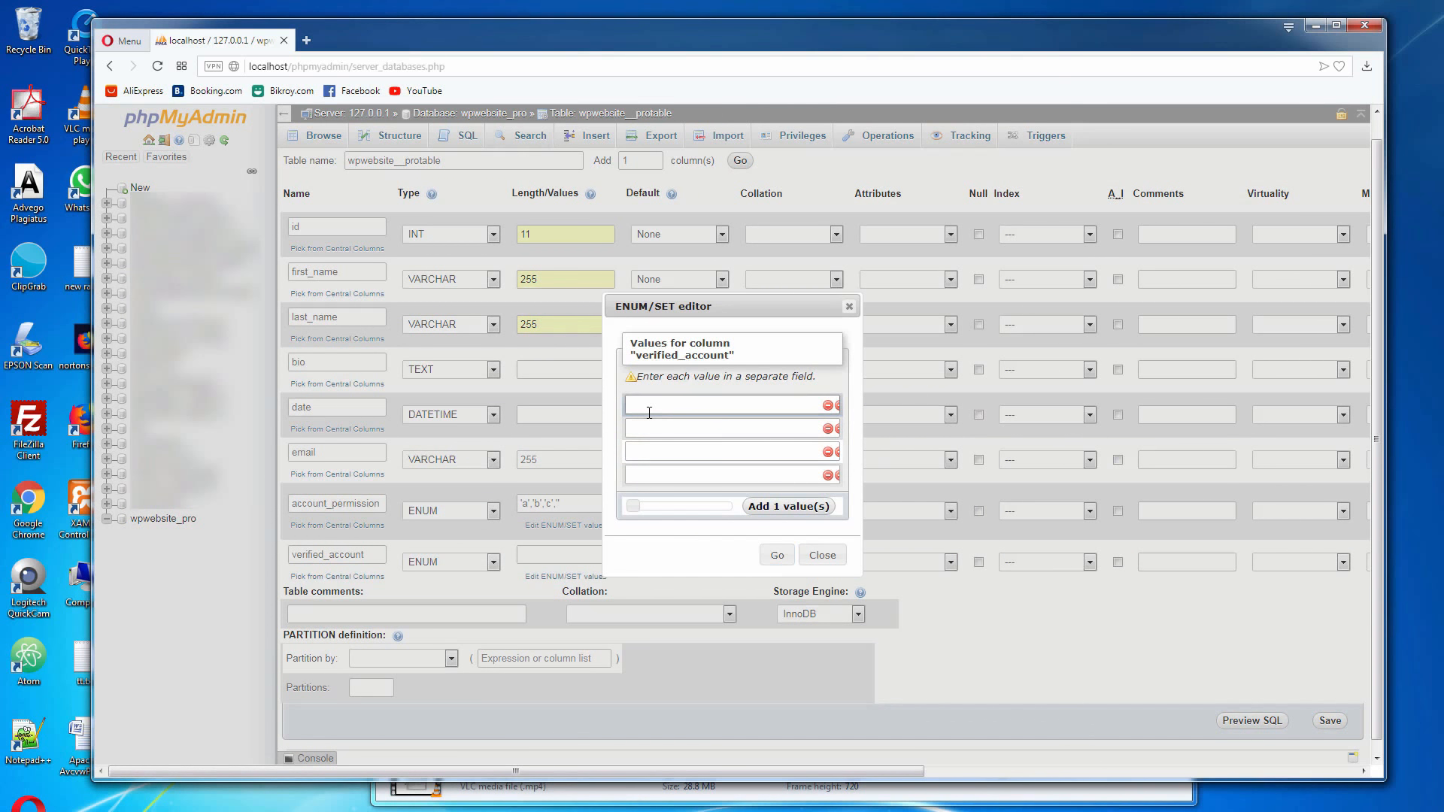
pyautogui.click(653, 430)
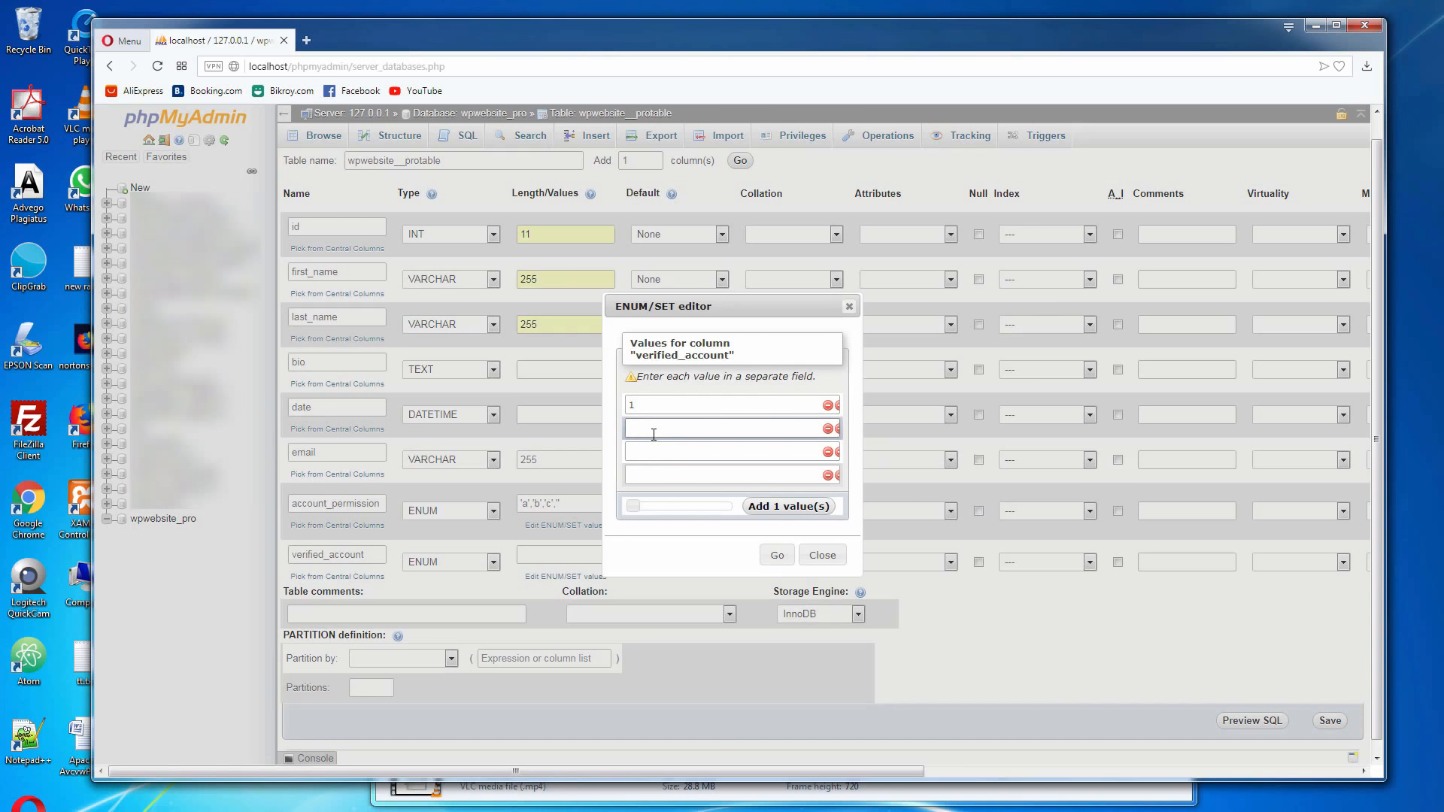
pyautogui.click(653, 458)
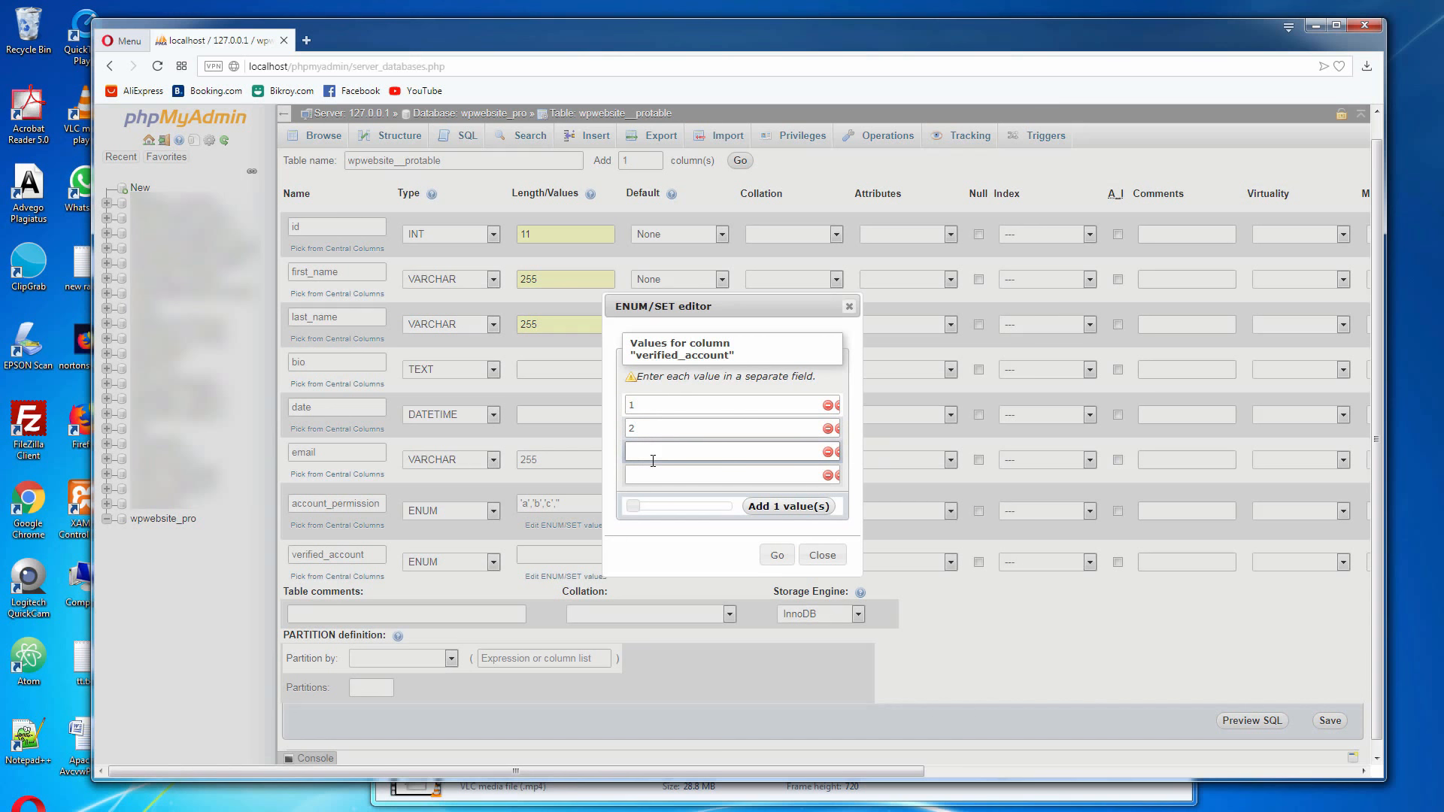
pyautogui.write('3')
pyautogui.click(660, 483)
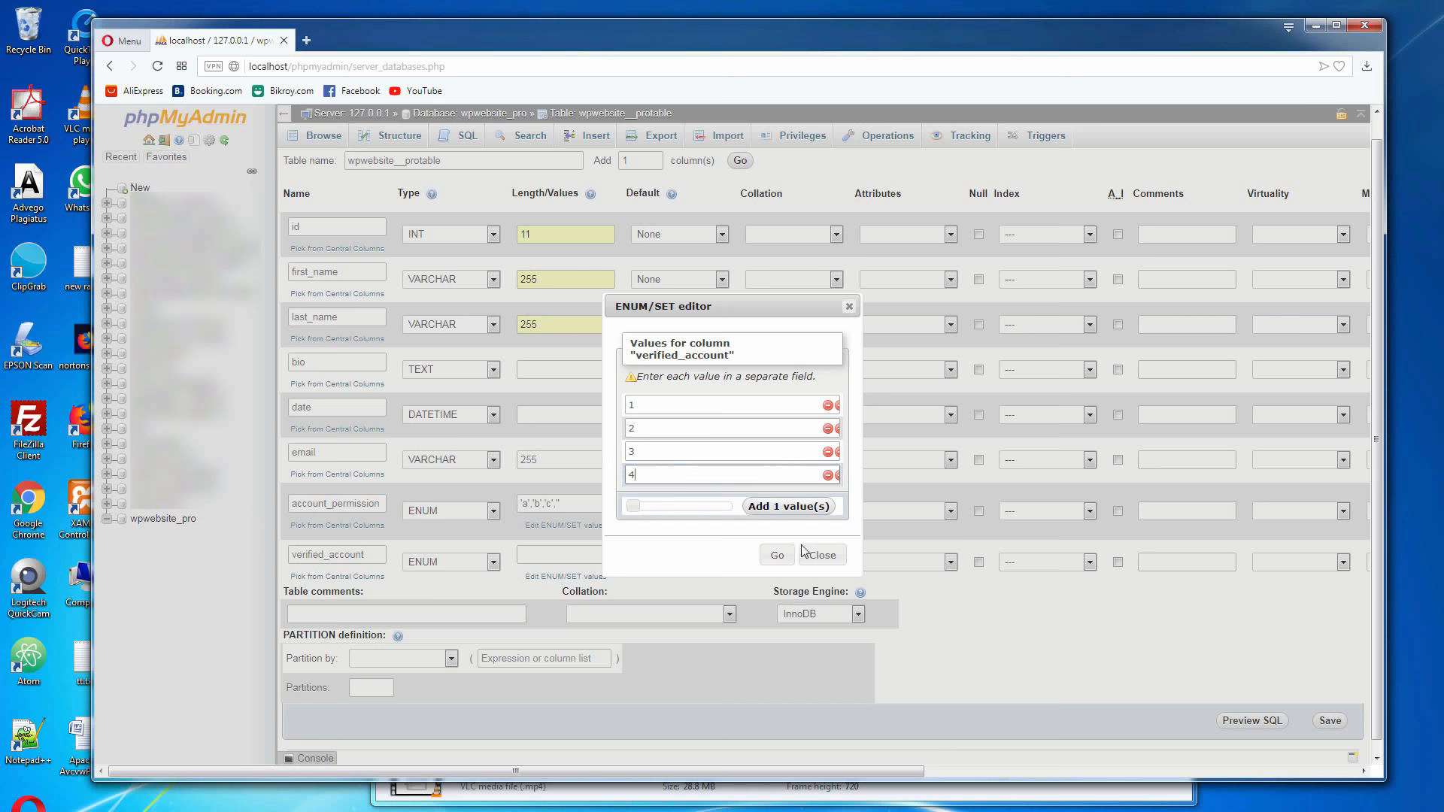
pyautogui.click(776, 557)
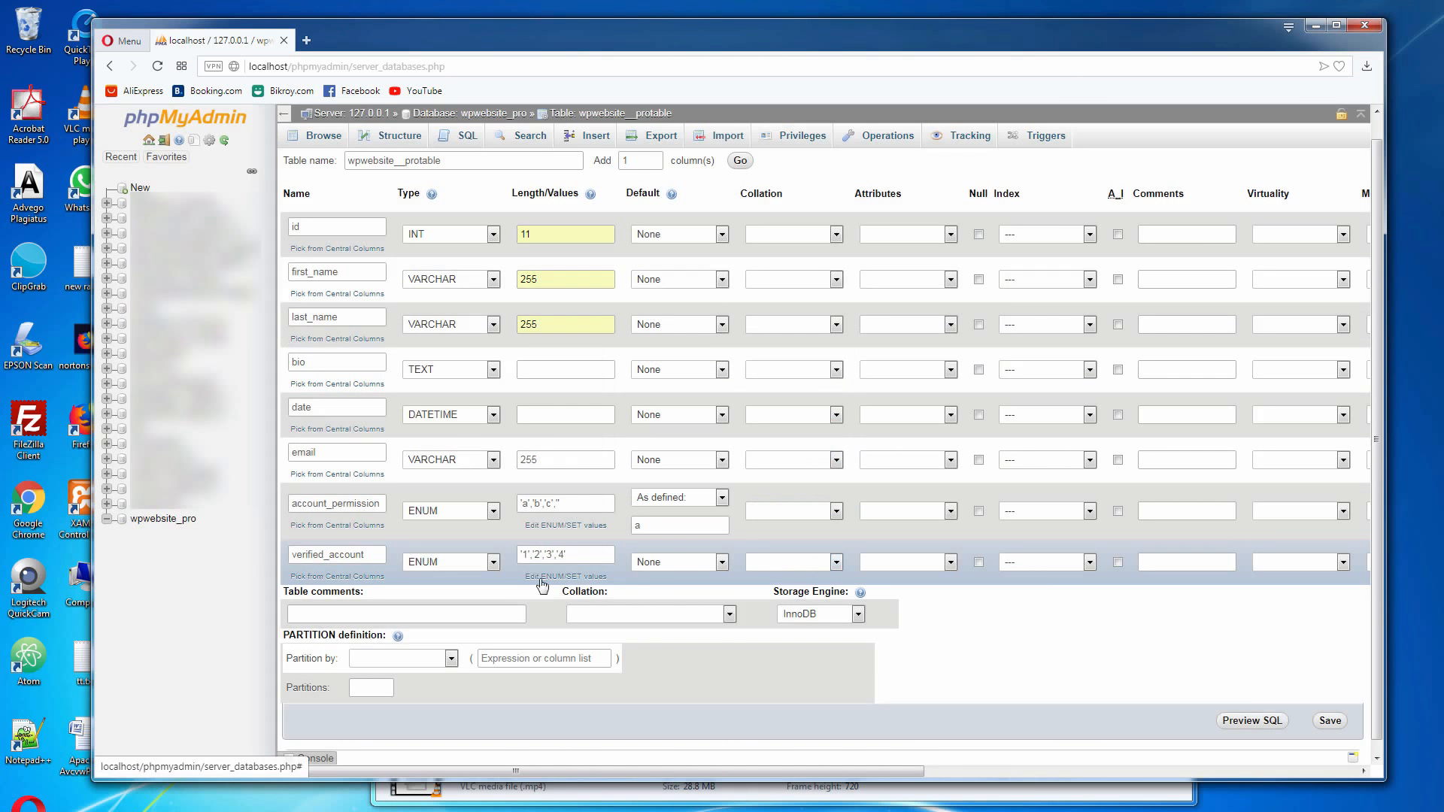
# Give the verified_account column a user-defined default value of 1
pyautogui.click(721, 566)
pyautogui.press('Escape')
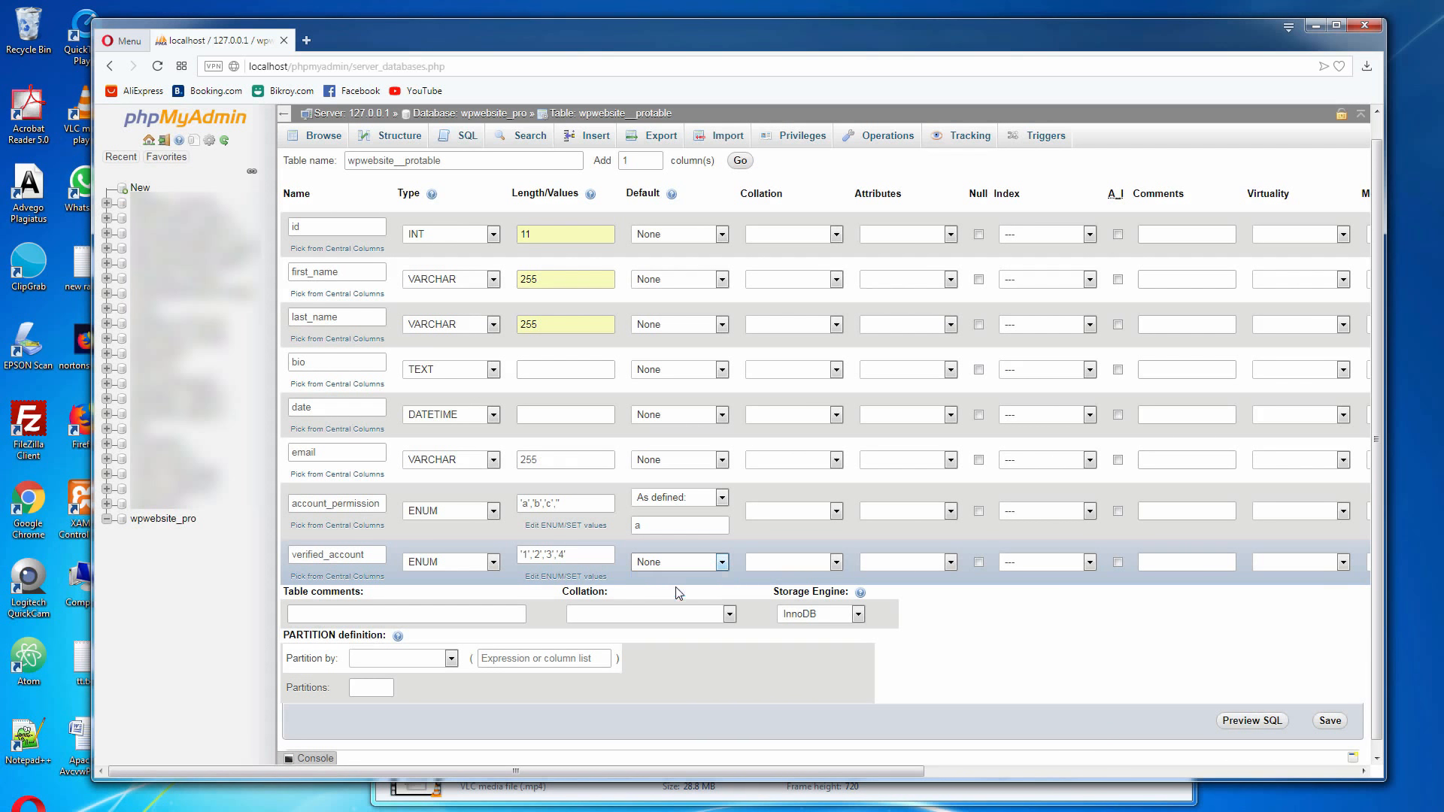
pyautogui.press('Down')
pyautogui.click(674, 584)
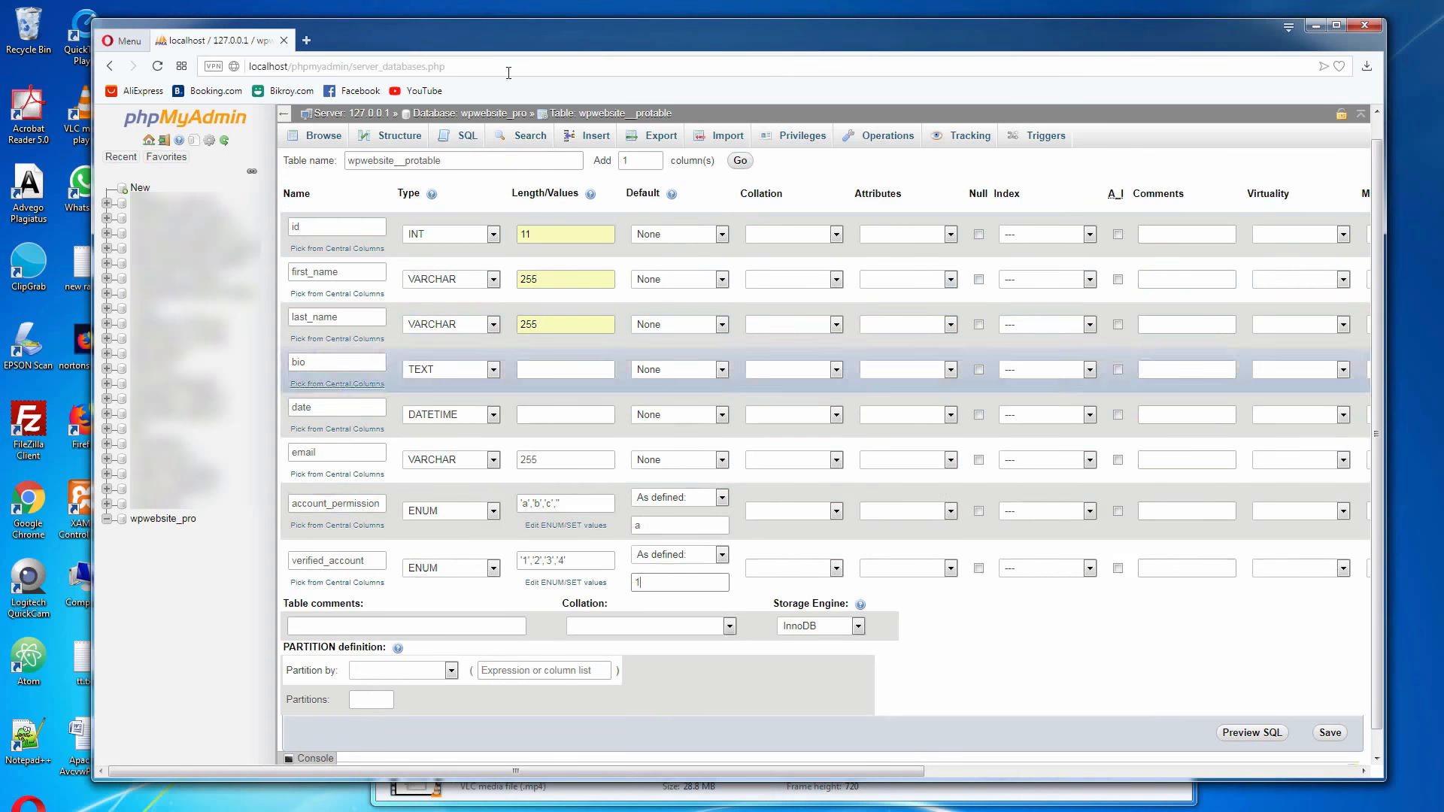
# Maximize the browser window, preview the table's SQL and save the wpwebsite__protable table
pyautogui.click(1336, 25)
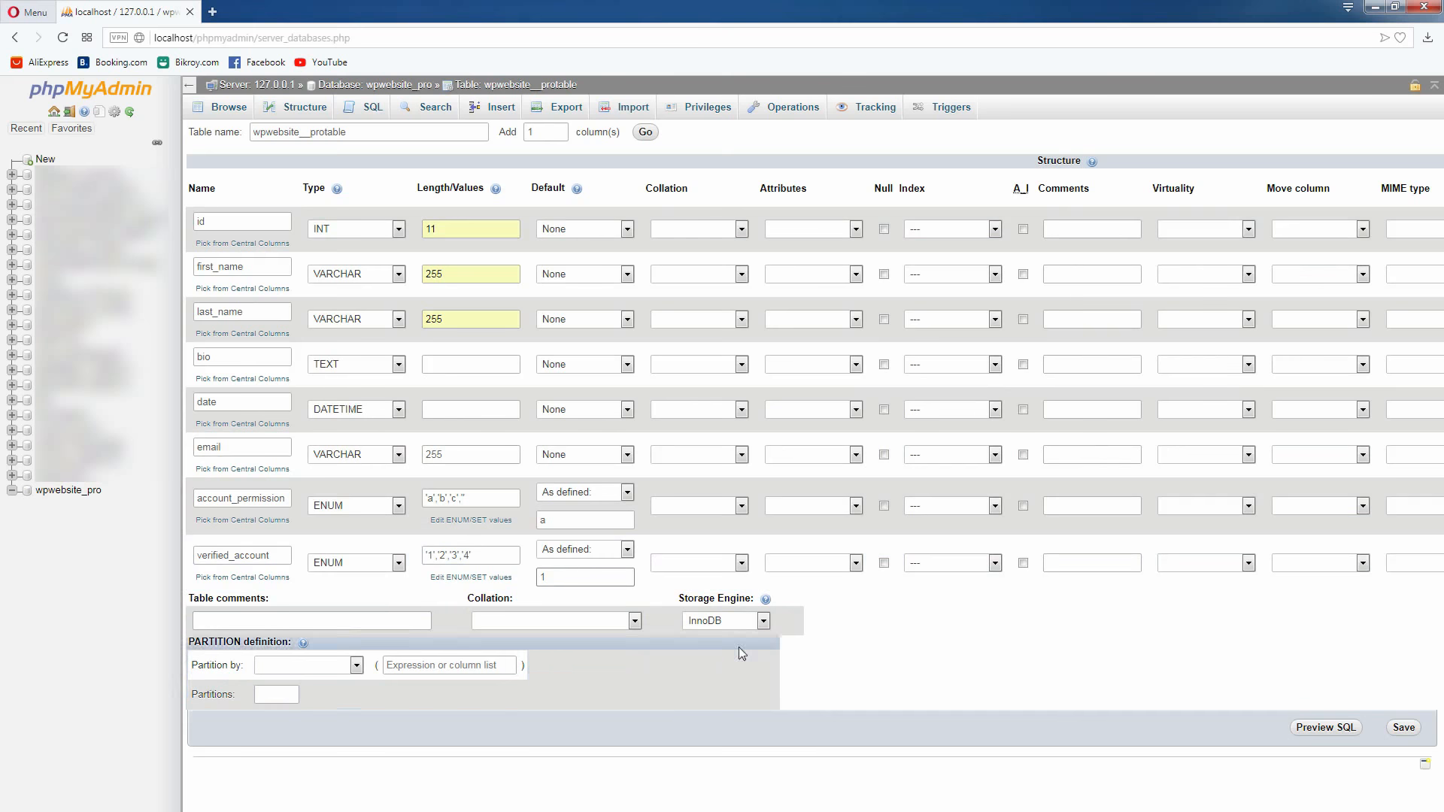
pyautogui.click(1319, 730)
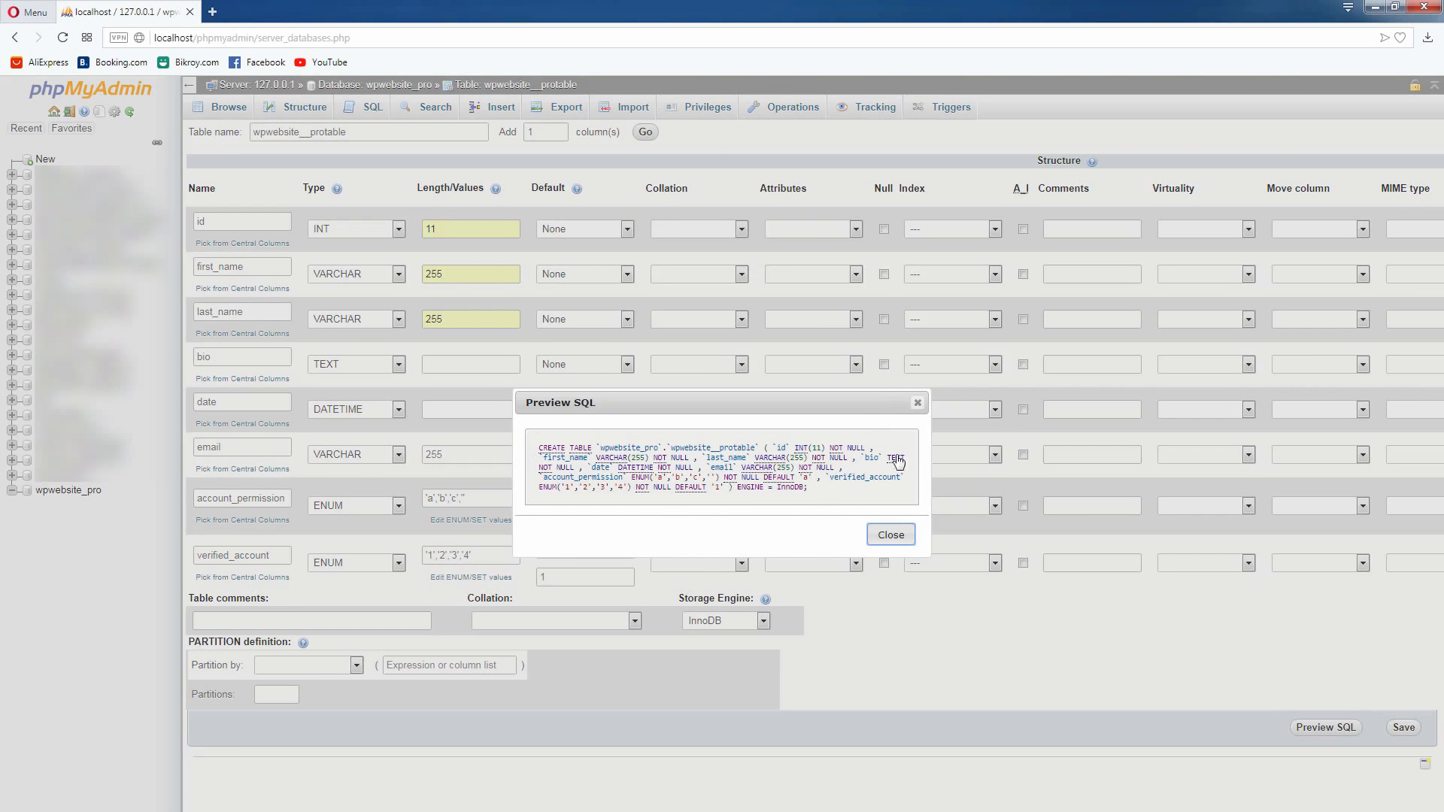
pyautogui.click(889, 536)
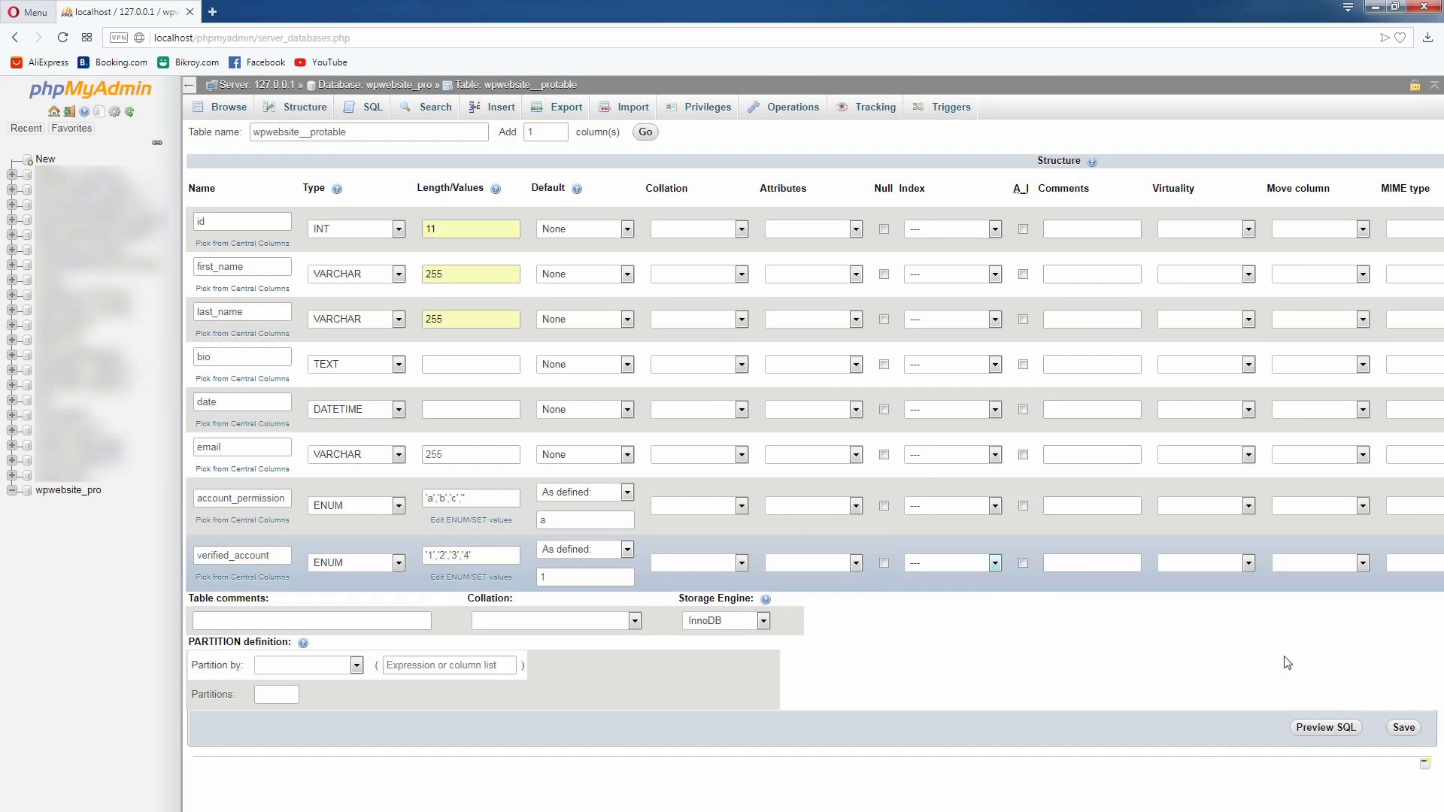
pyautogui.click(1404, 728)
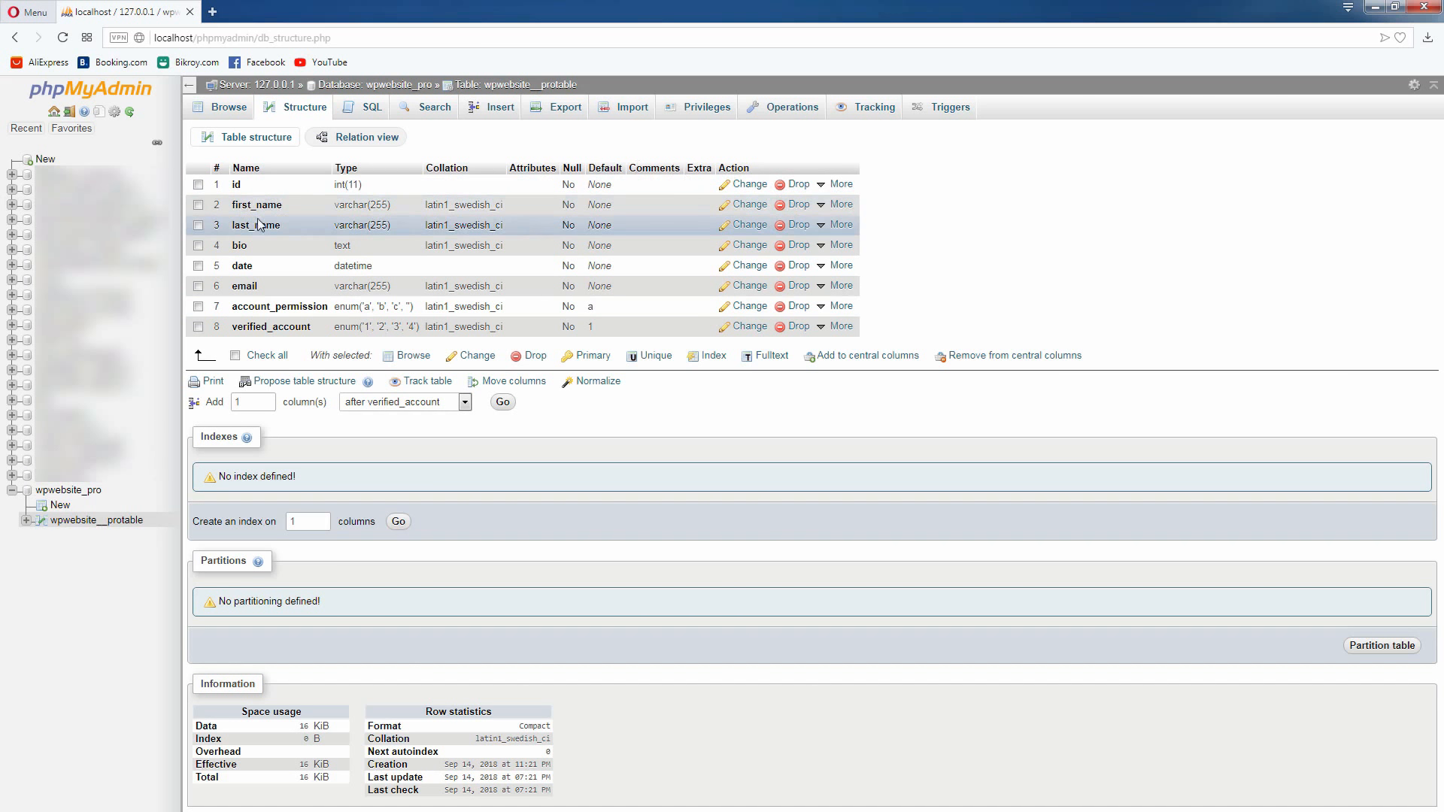
# Drop the first_name column from the wpwebsite__protable table and confirm the deletion
pyautogui.click(199, 206)
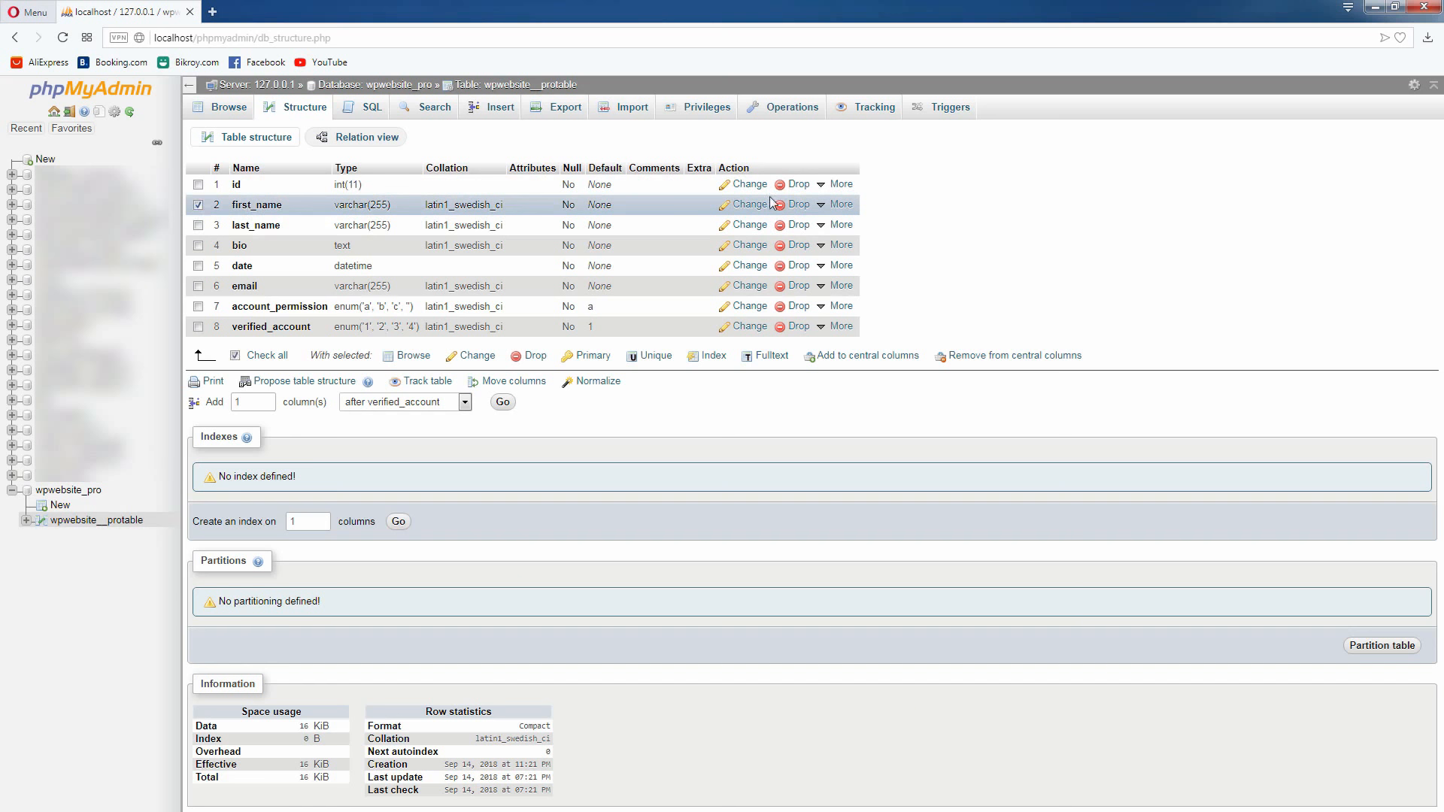
pyautogui.click(799, 207)
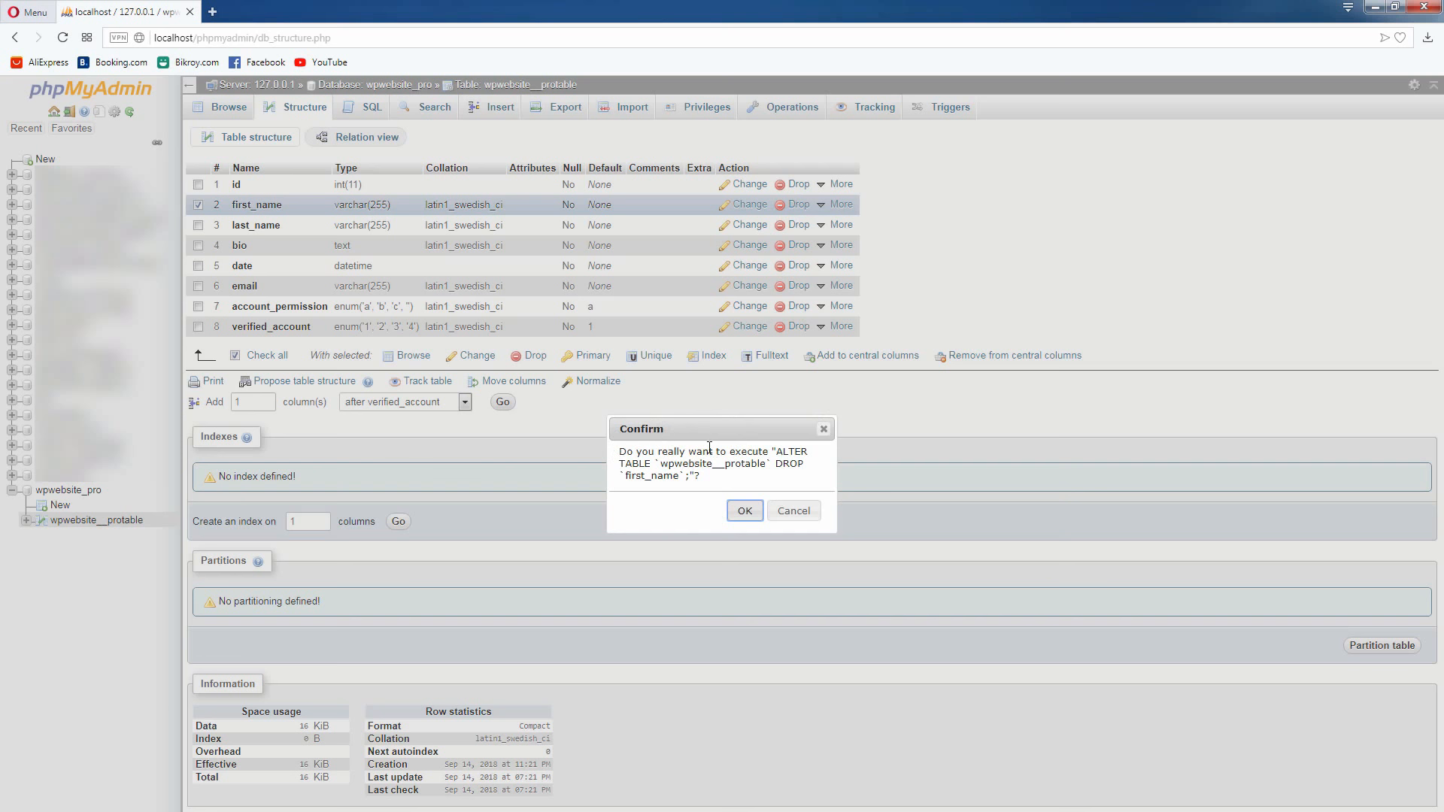
pyautogui.click(746, 513)
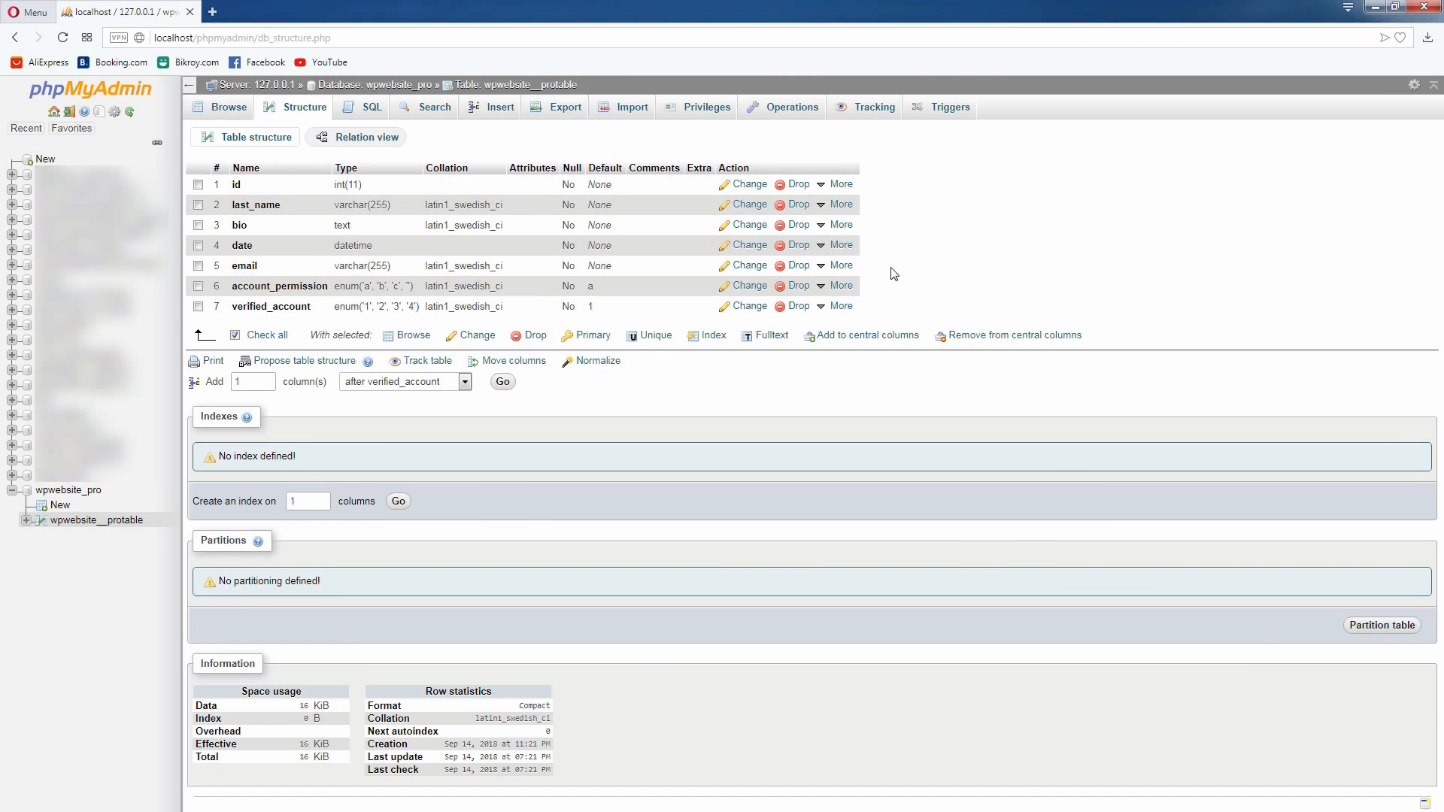
# Look over the user privileges and the table list of the wpwebsite_pro database
pyautogui.click(103, 95)
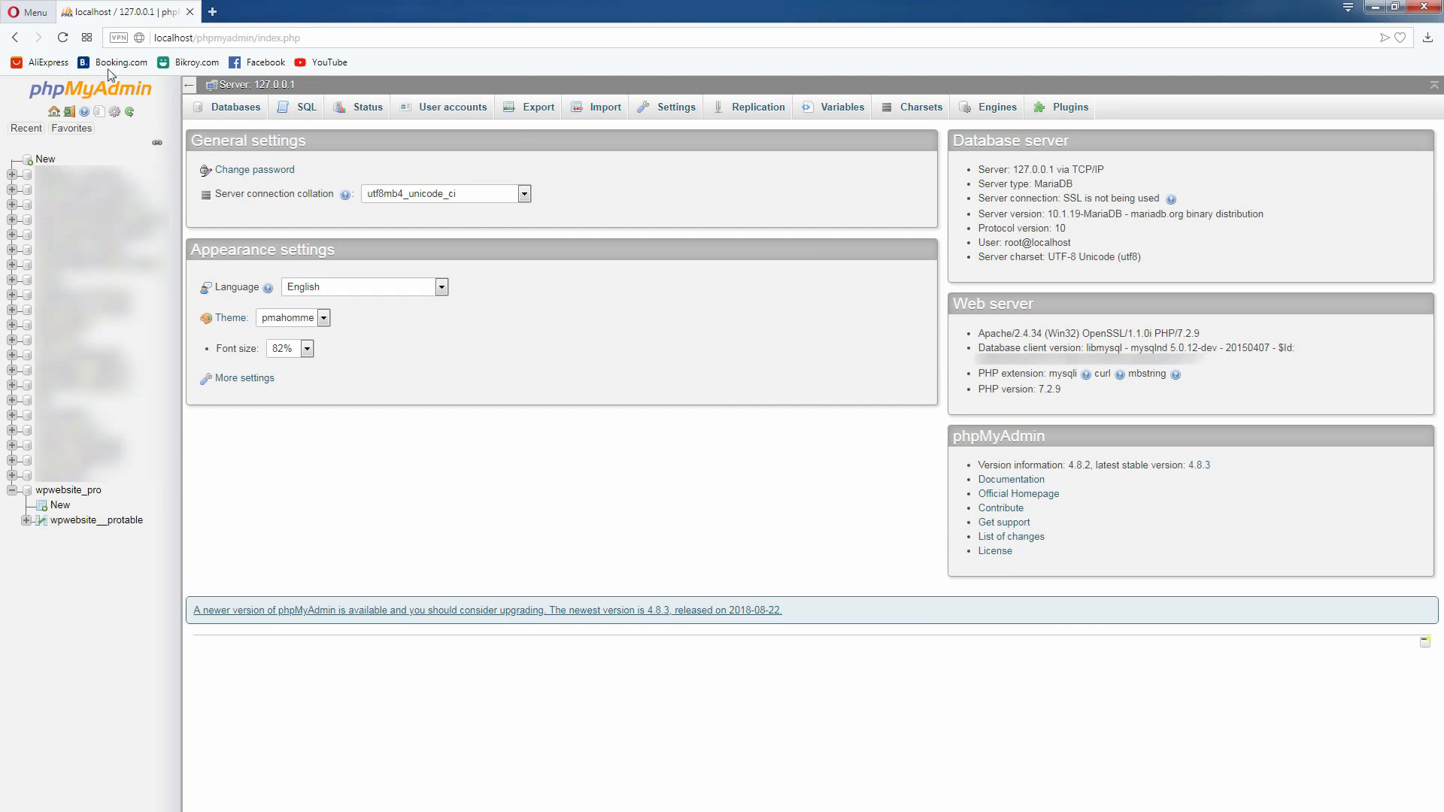
pyautogui.click(218, 109)
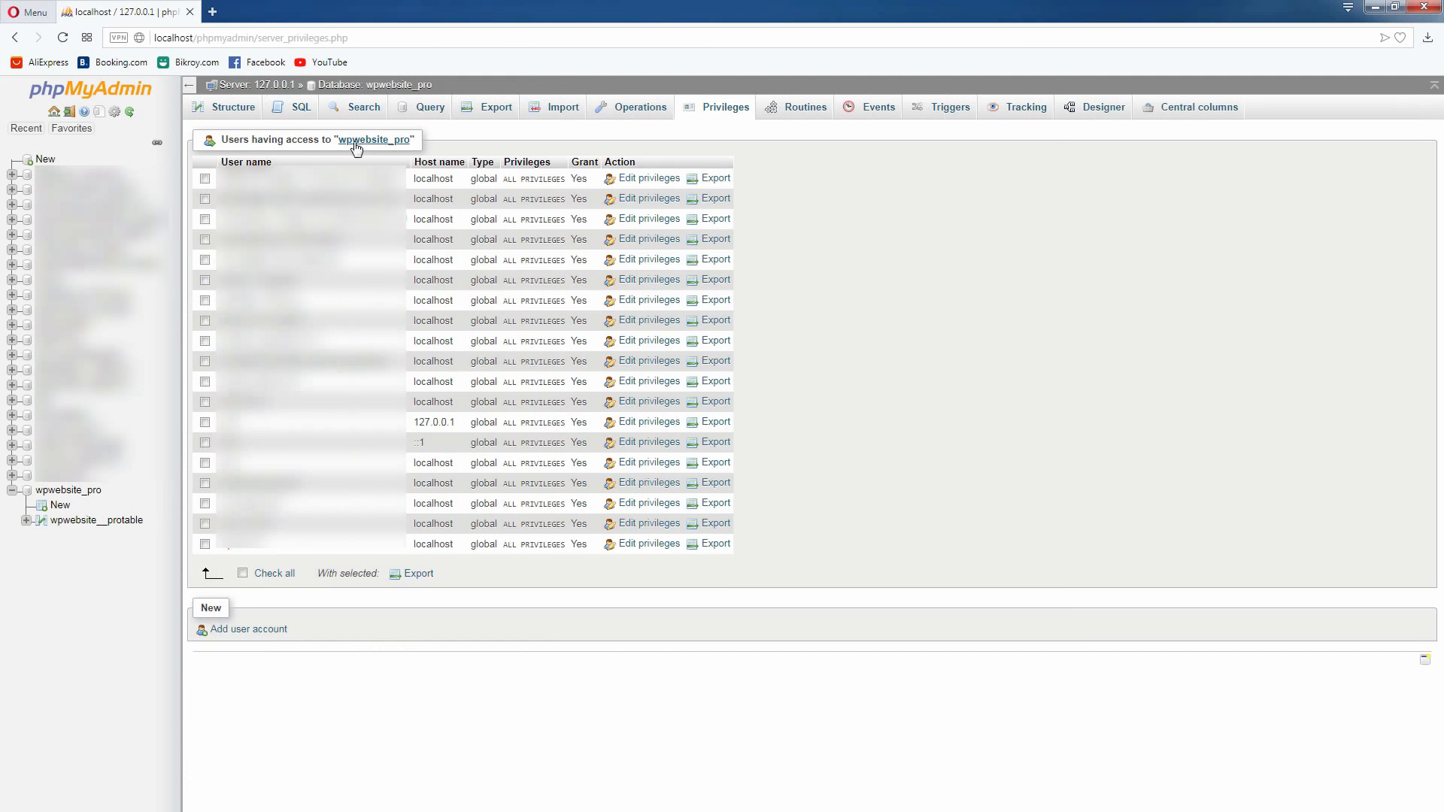
pyautogui.click(371, 141)
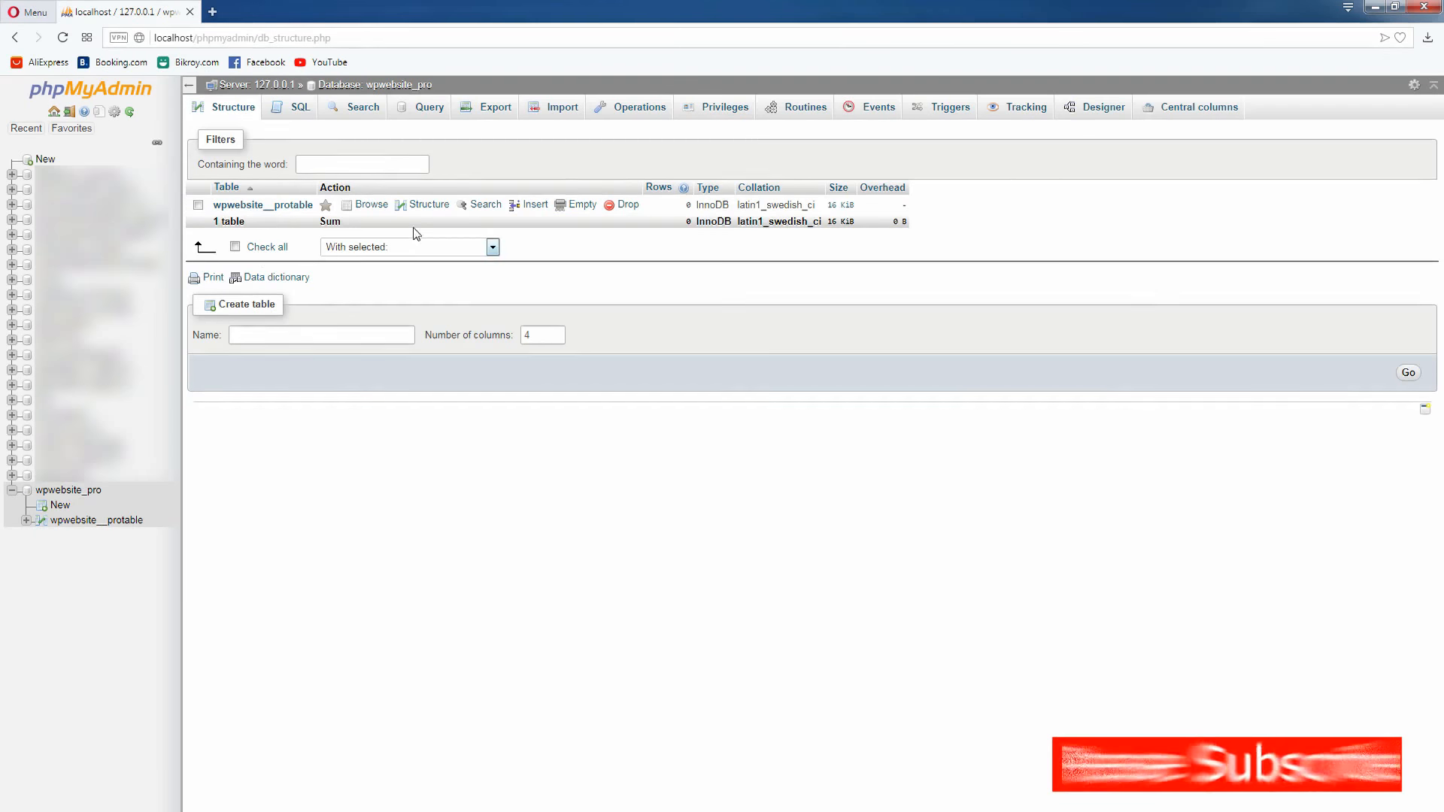
# Check the privileges of the wpwebsite_pro database from the server's database list and start adding a user account
pyautogui.click(106, 96)
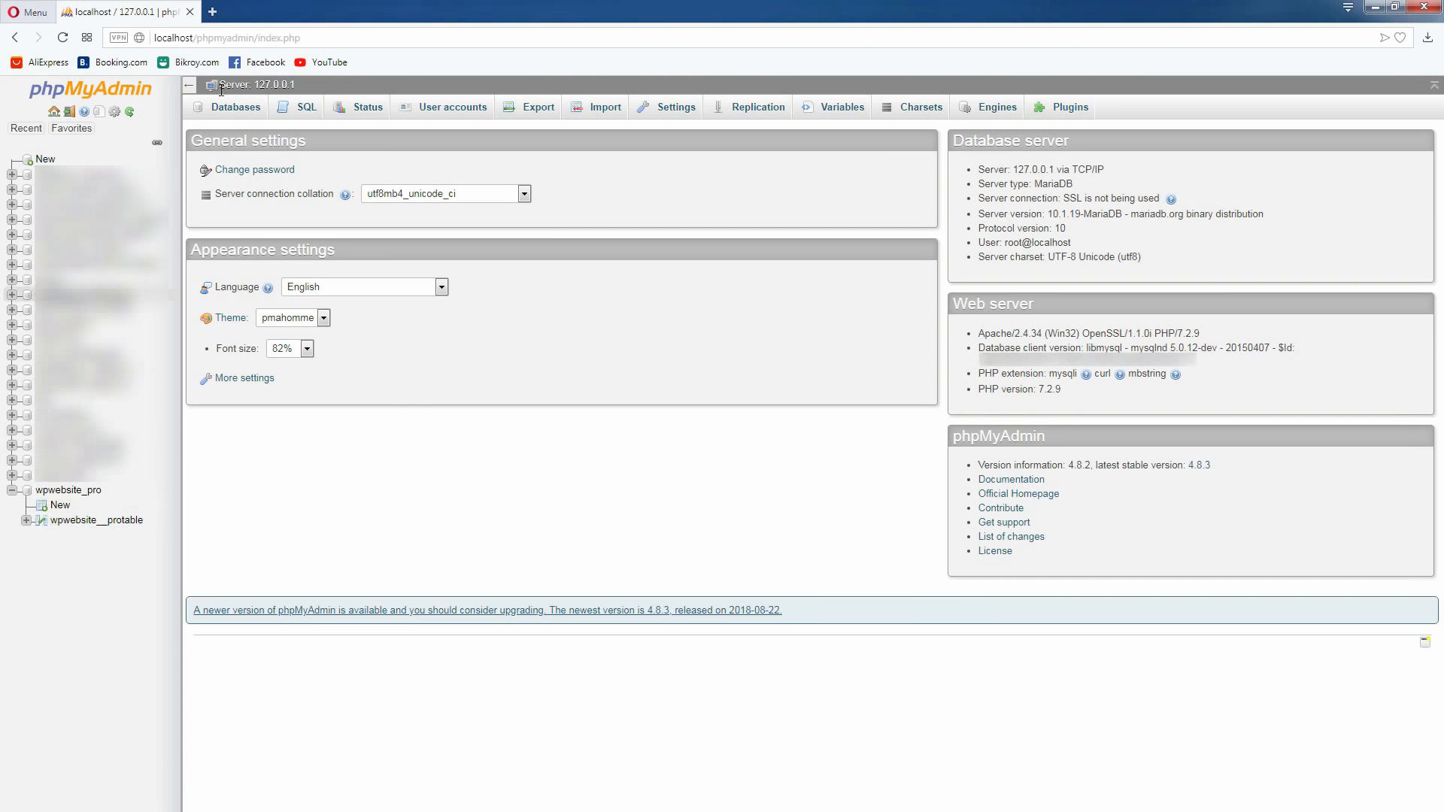
pyautogui.click(231, 112)
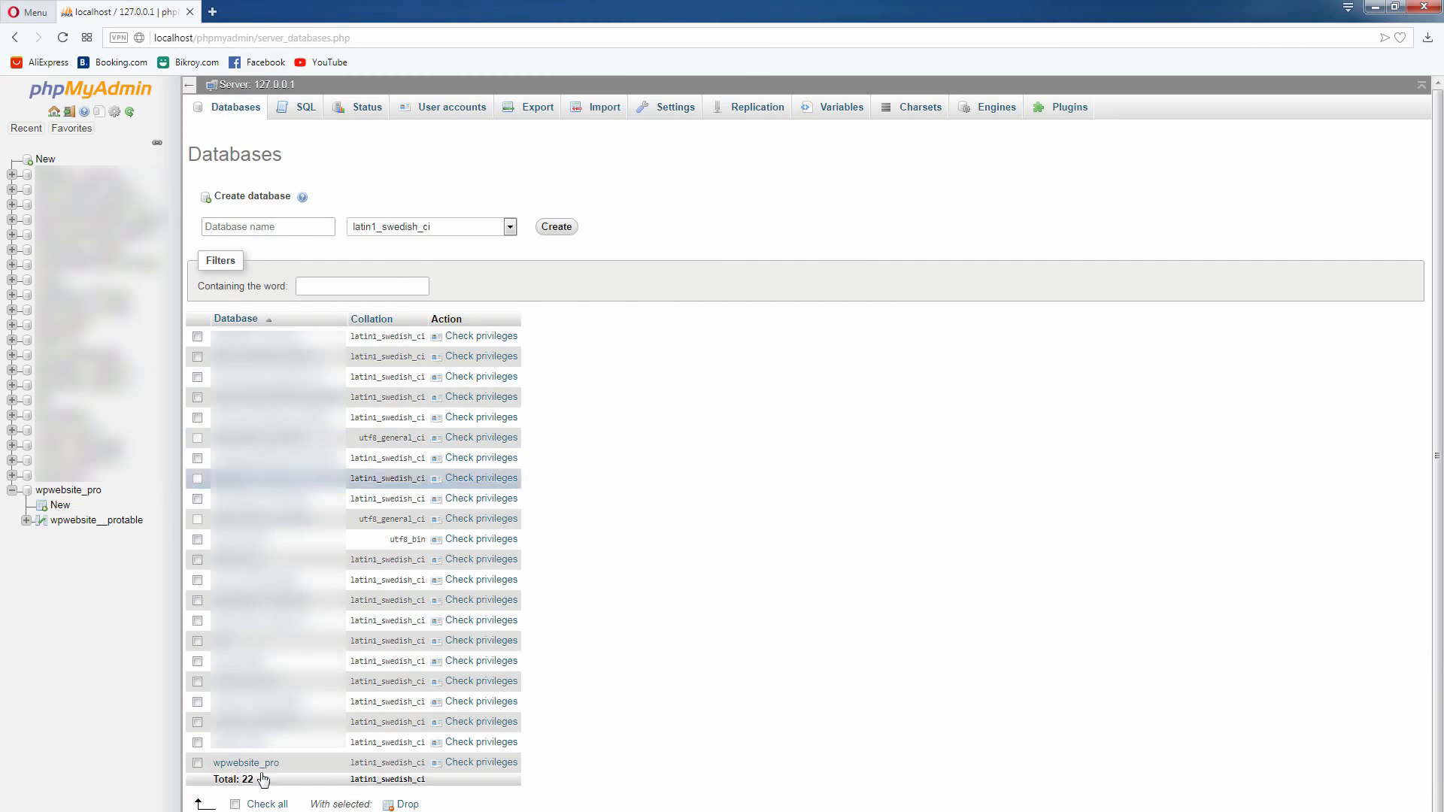
pyautogui.click(197, 763)
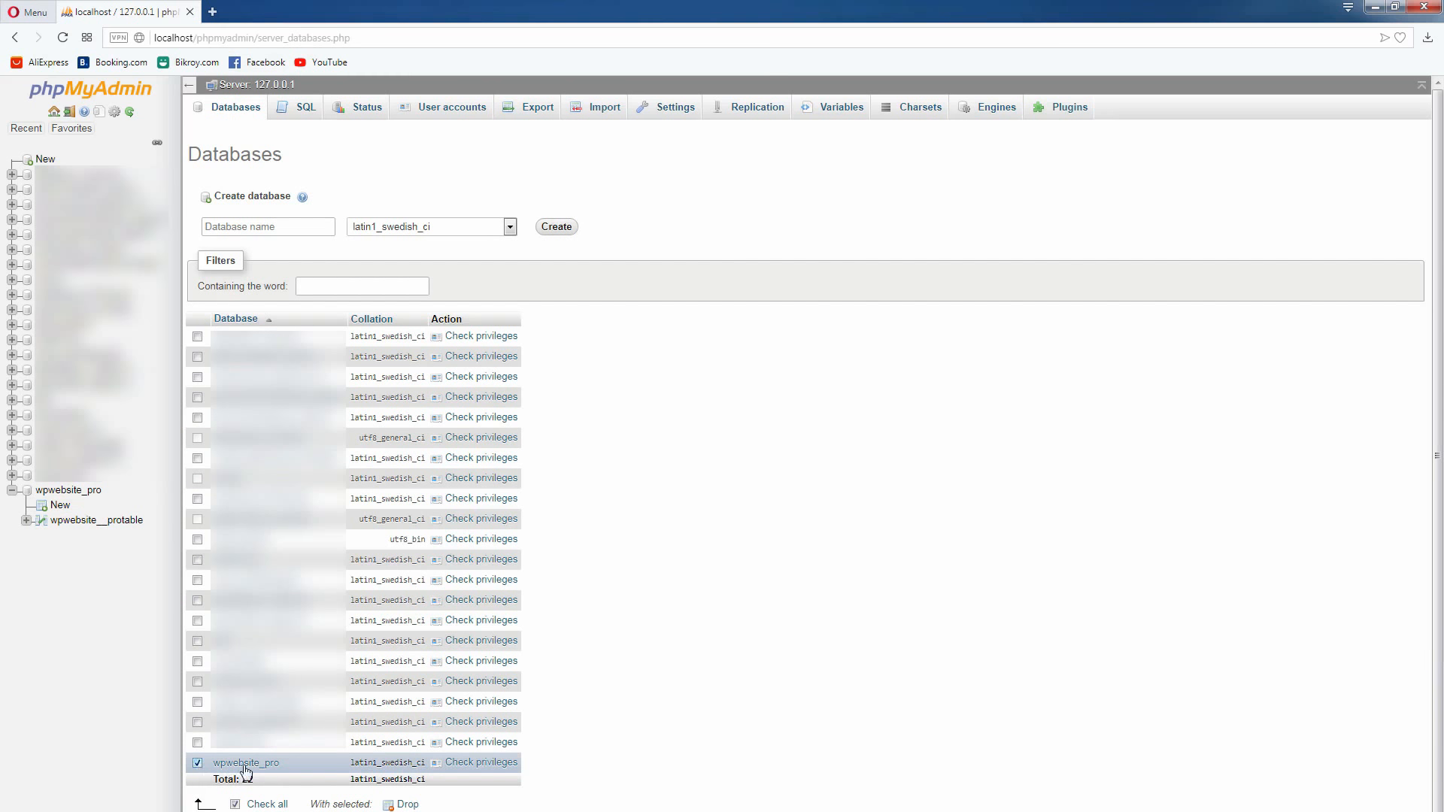
pyautogui.click(473, 764)
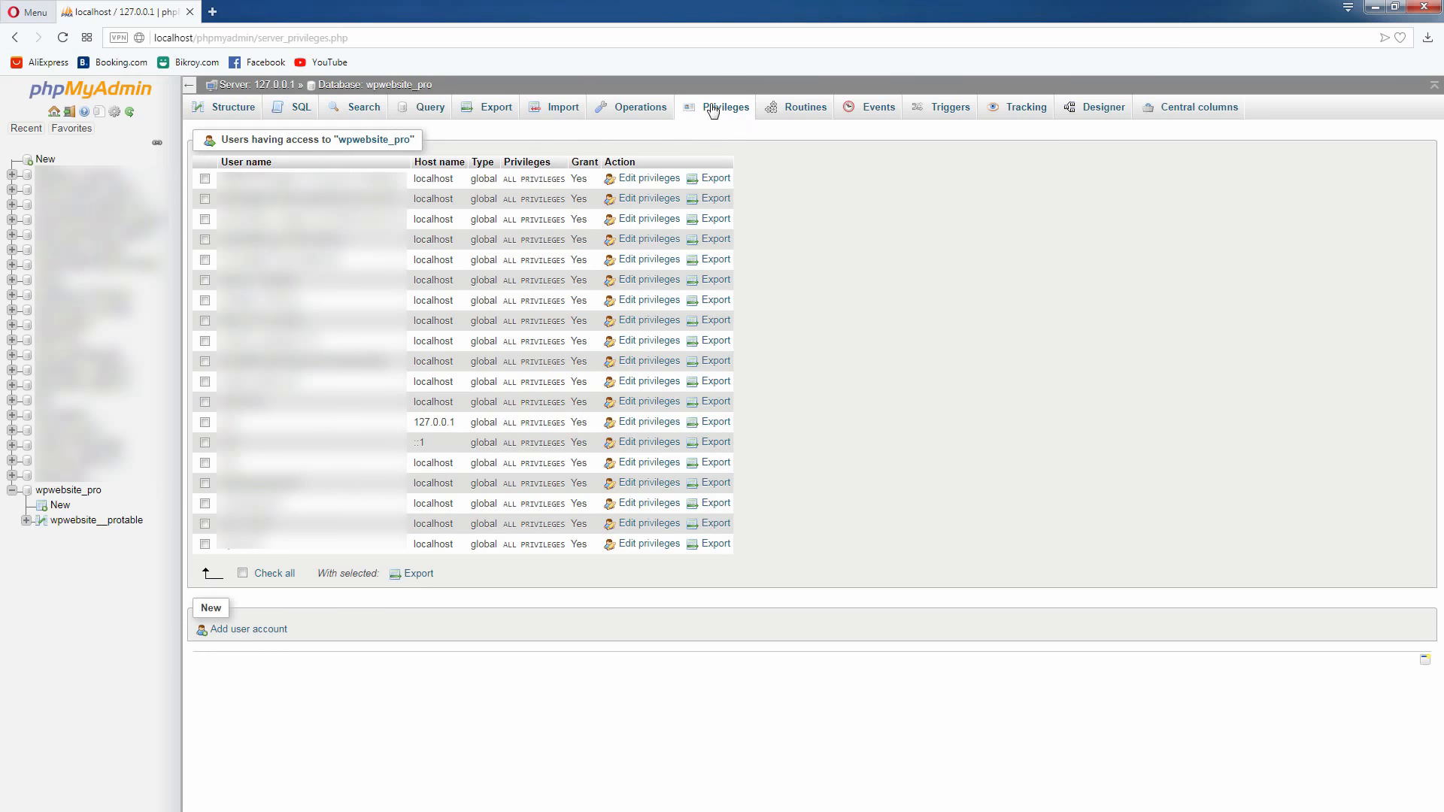
pyautogui.click(252, 631)
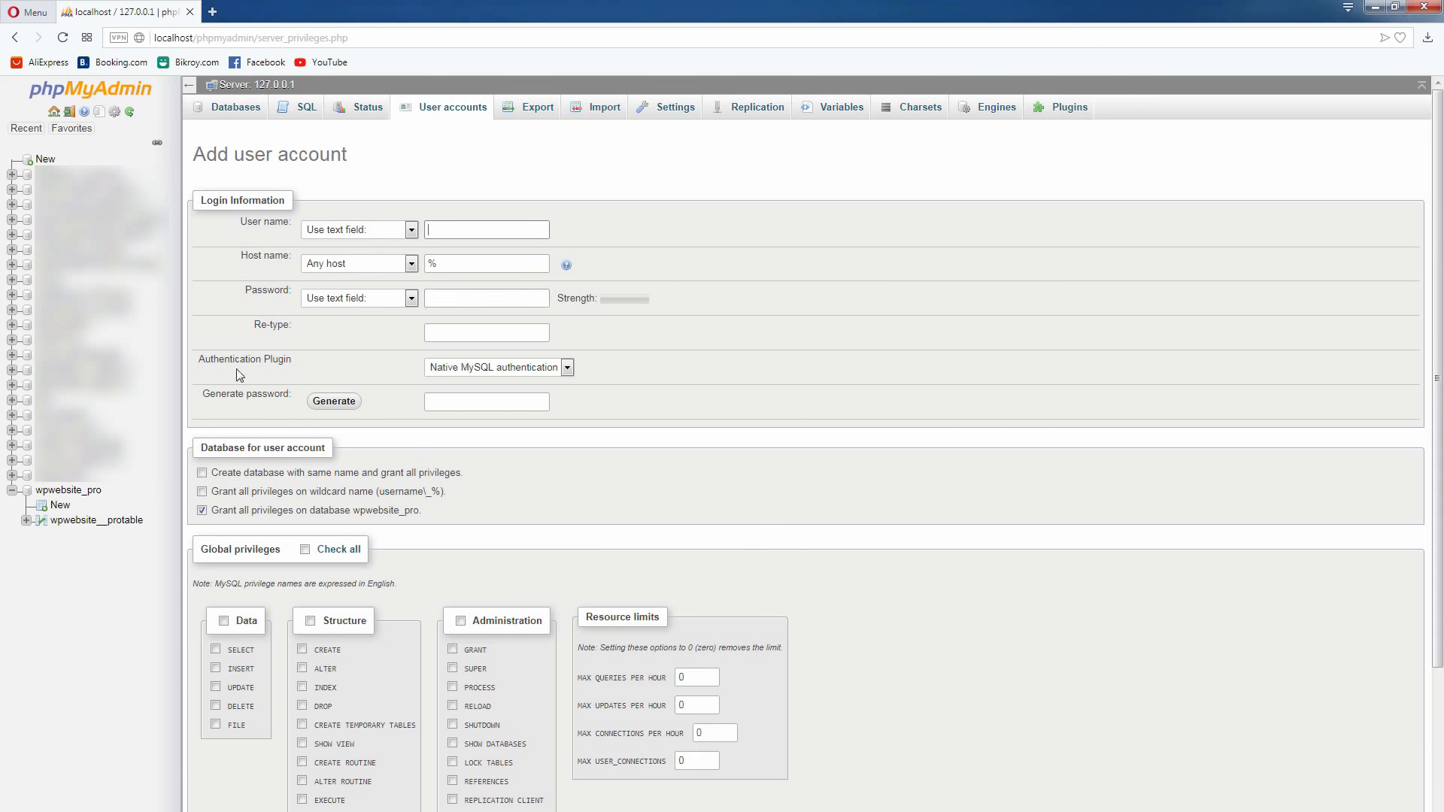
# Switch to the wpwebsite-professional.txt notes in Notepad and copy the database username wpwebsite_pro18
pyautogui.hotkey('alt', 'Tab')
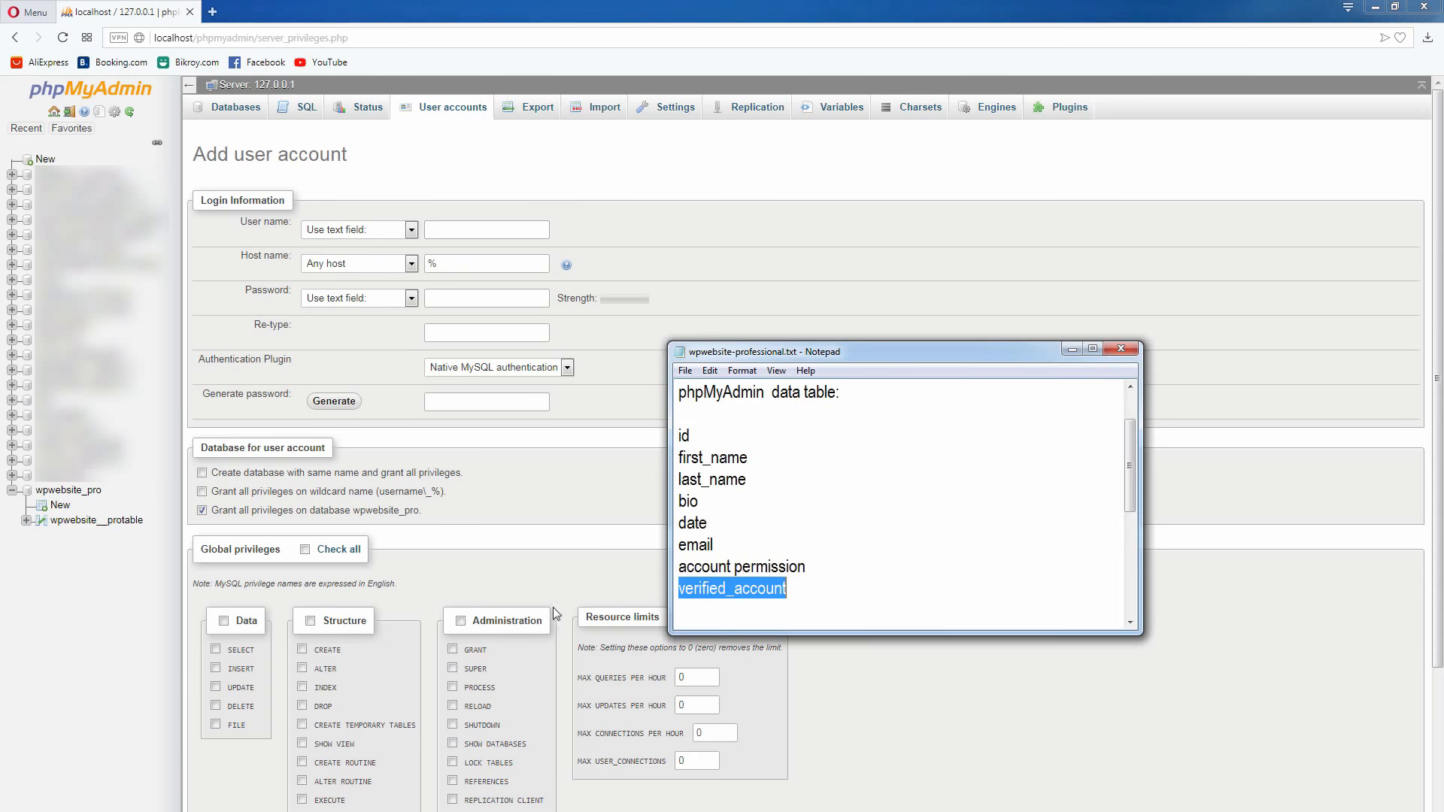
pyautogui.click(799, 519)
pyautogui.scroll(-4, 800, 519)
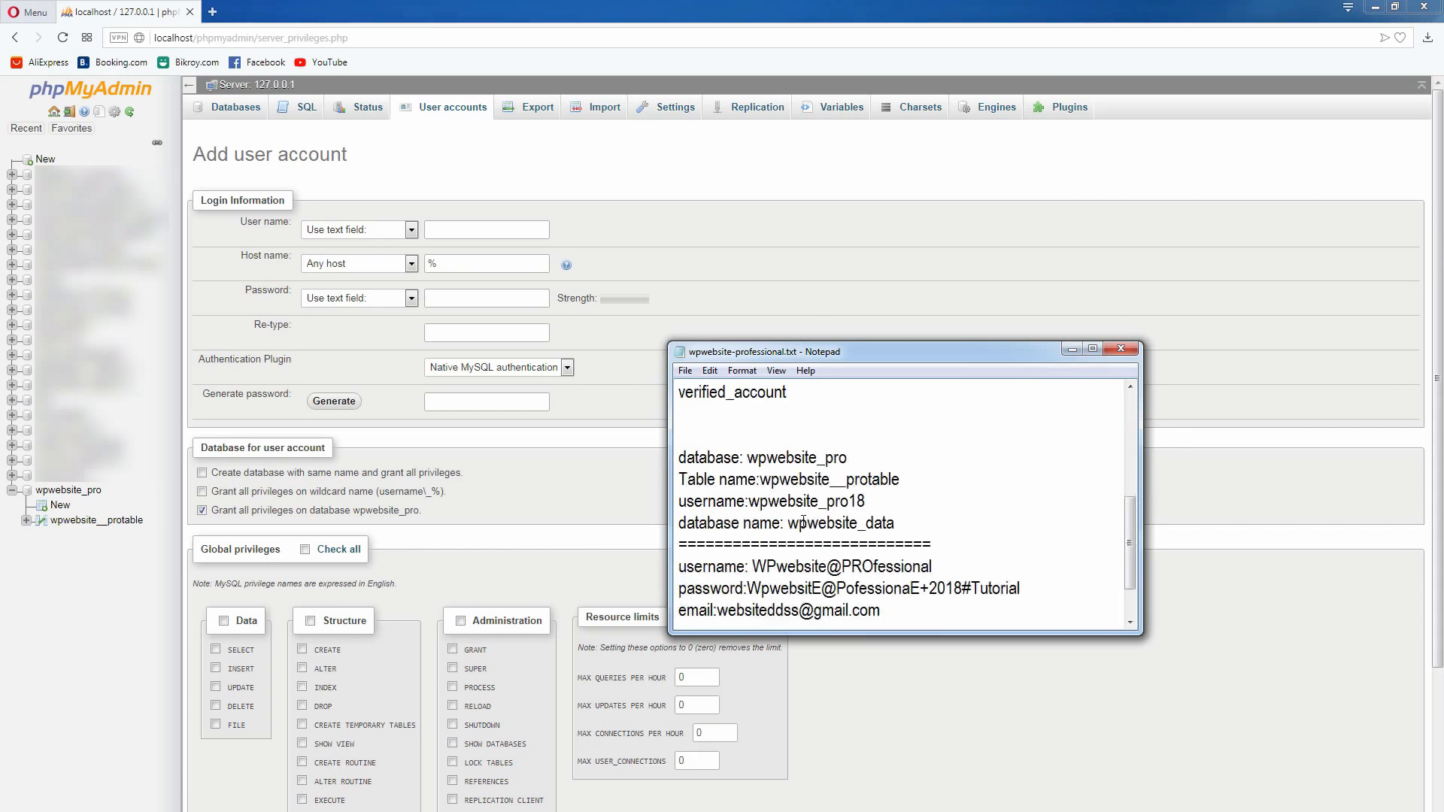
pyautogui.scroll(1, 834, 519)
pyautogui.doubleClick(747, 507)
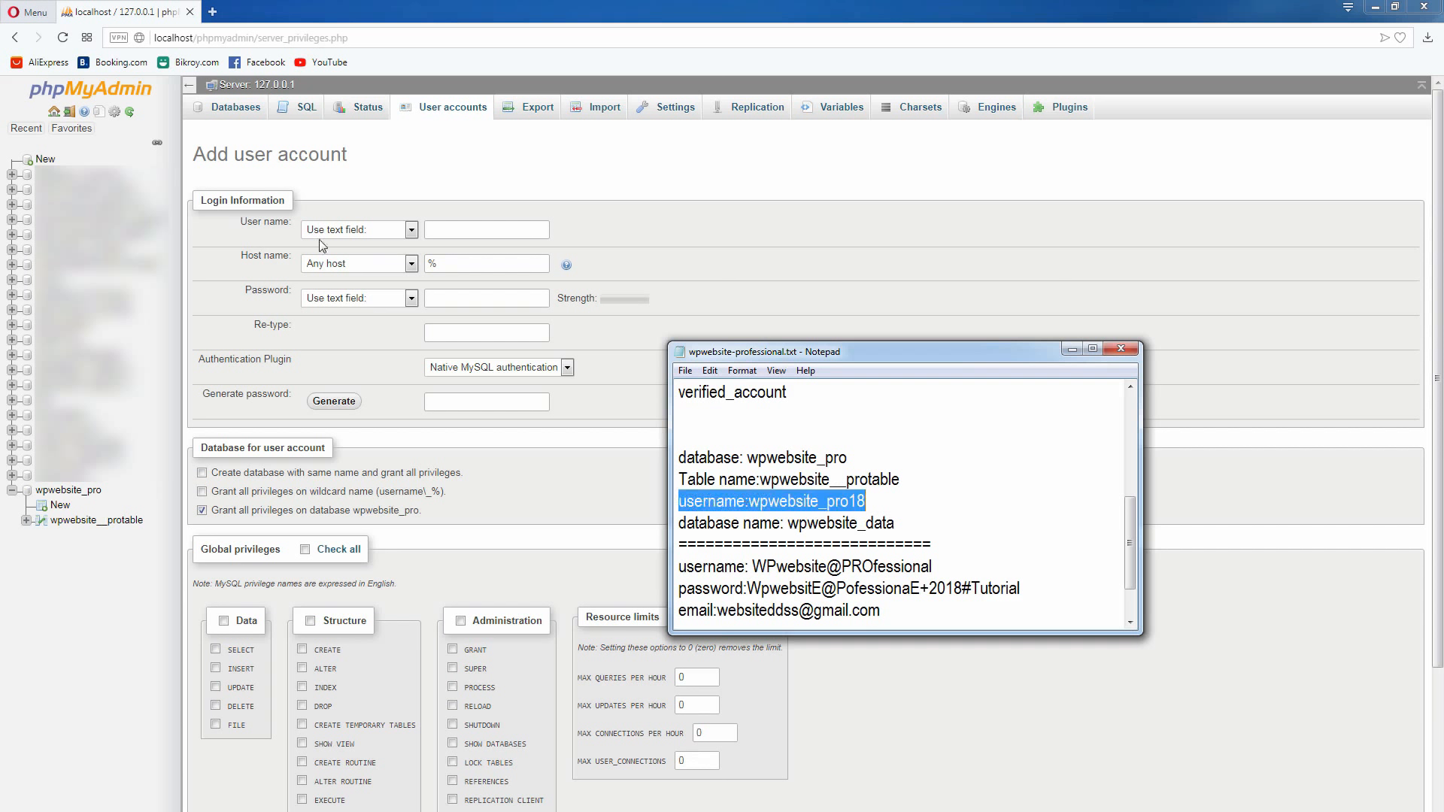
pyautogui.click(797, 506)
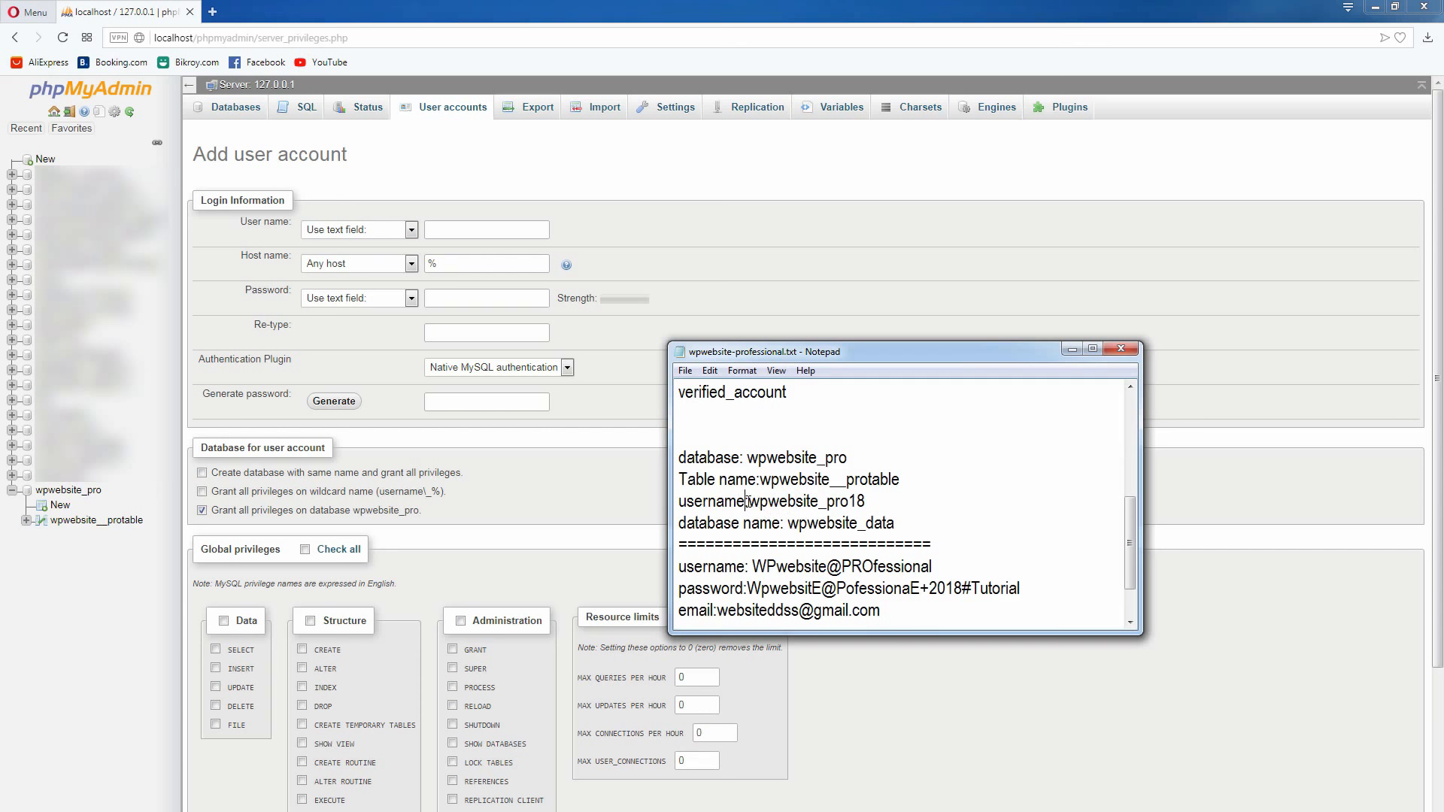
pyautogui.moveTo(748, 501); pyautogui.dragTo(865, 499)
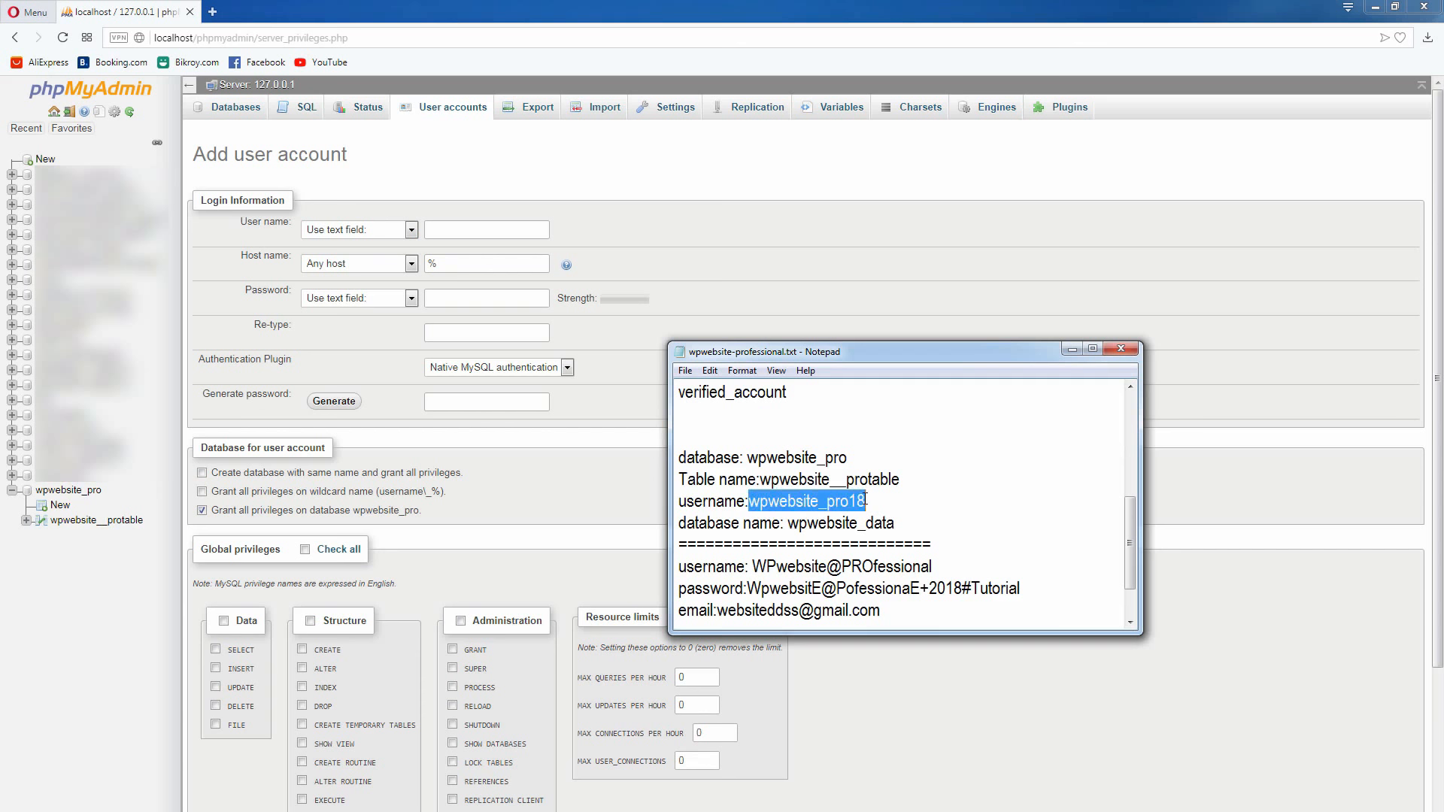
pyautogui.rightClick(865, 500)
pyautogui.click(922, 547)
# Paste wpwebsite_pro18 as the new account's user name and set its host name to Local
pyautogui.click(521, 231)
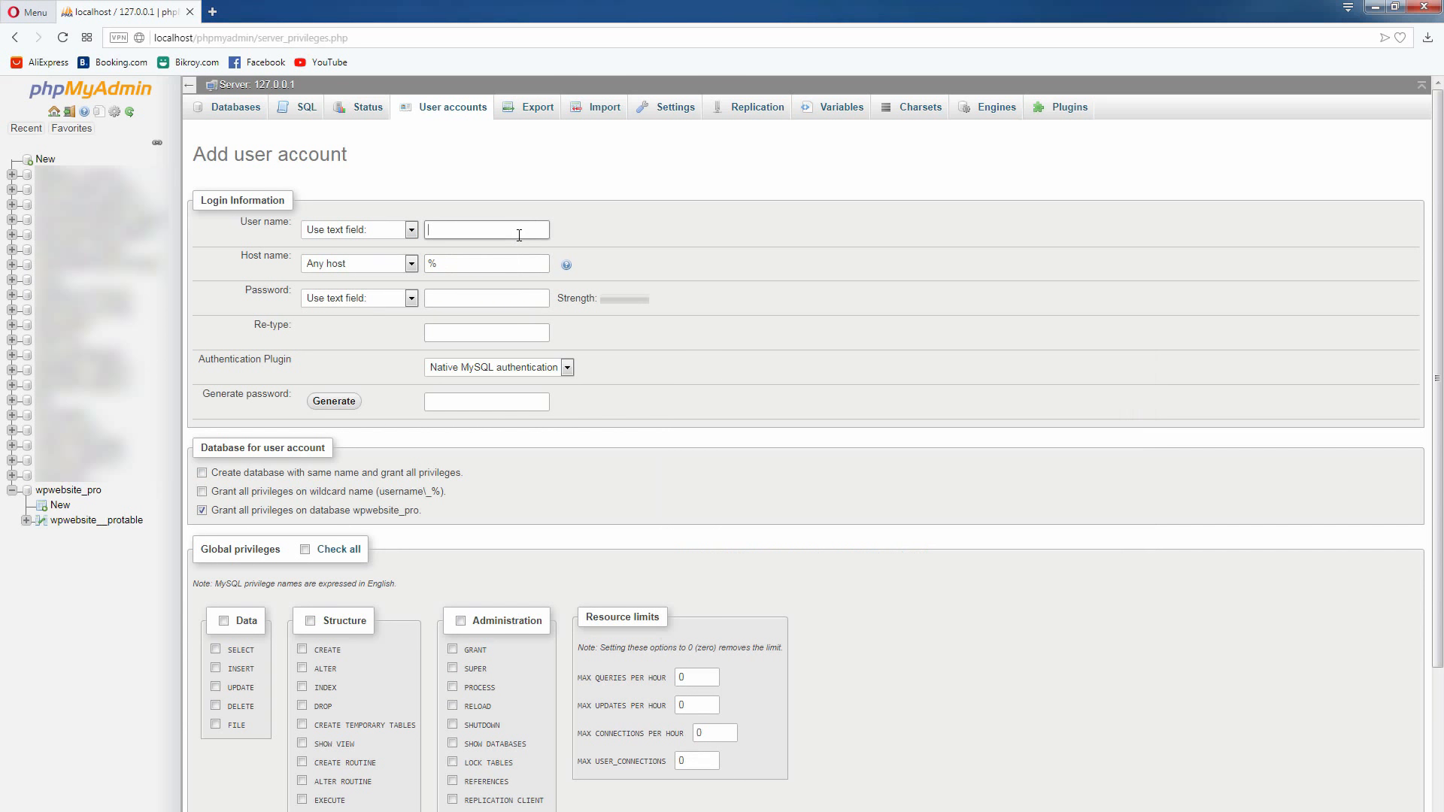
pyautogui.rightClick(519, 235)
pyautogui.click(553, 322)
pyautogui.click(414, 268)
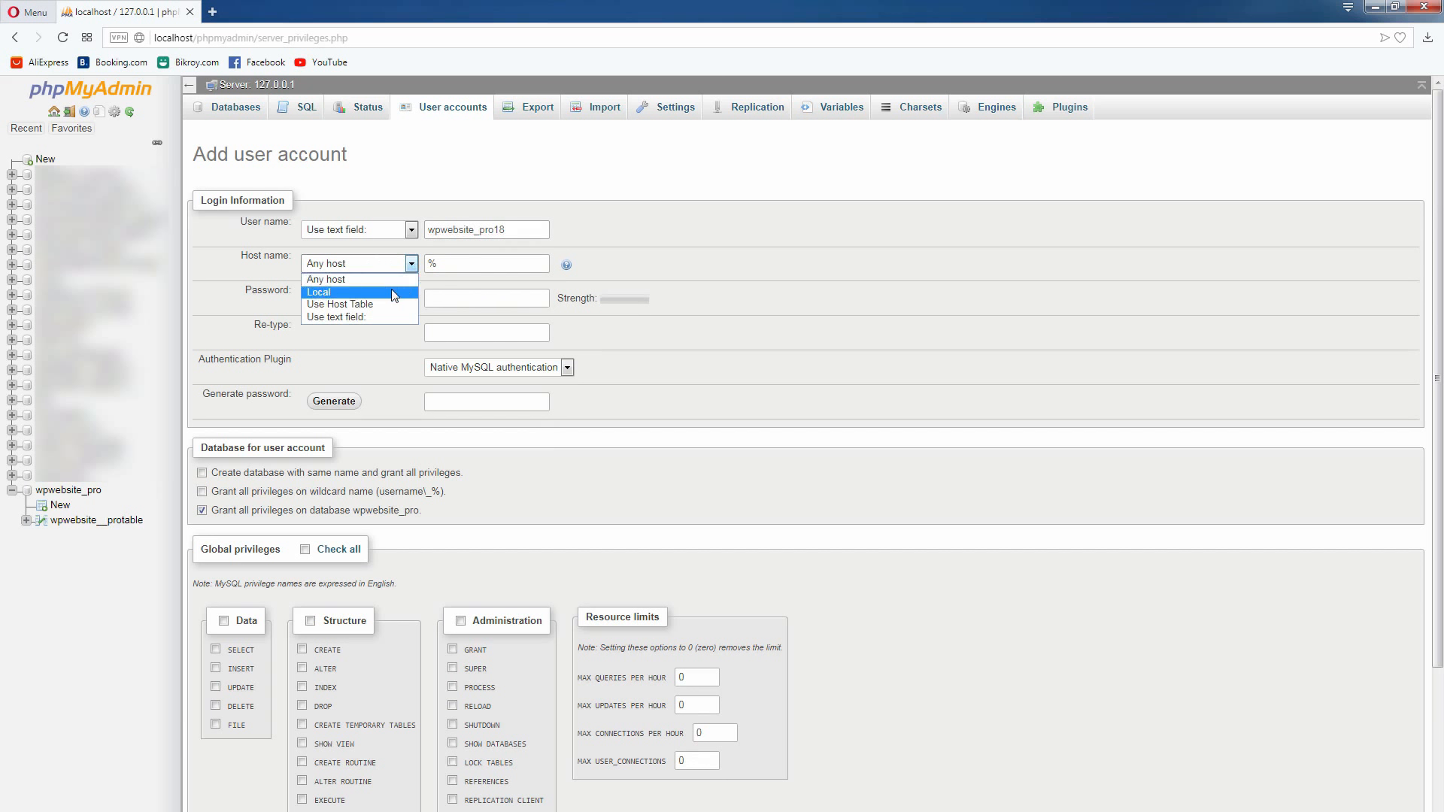
pyautogui.click(390, 292)
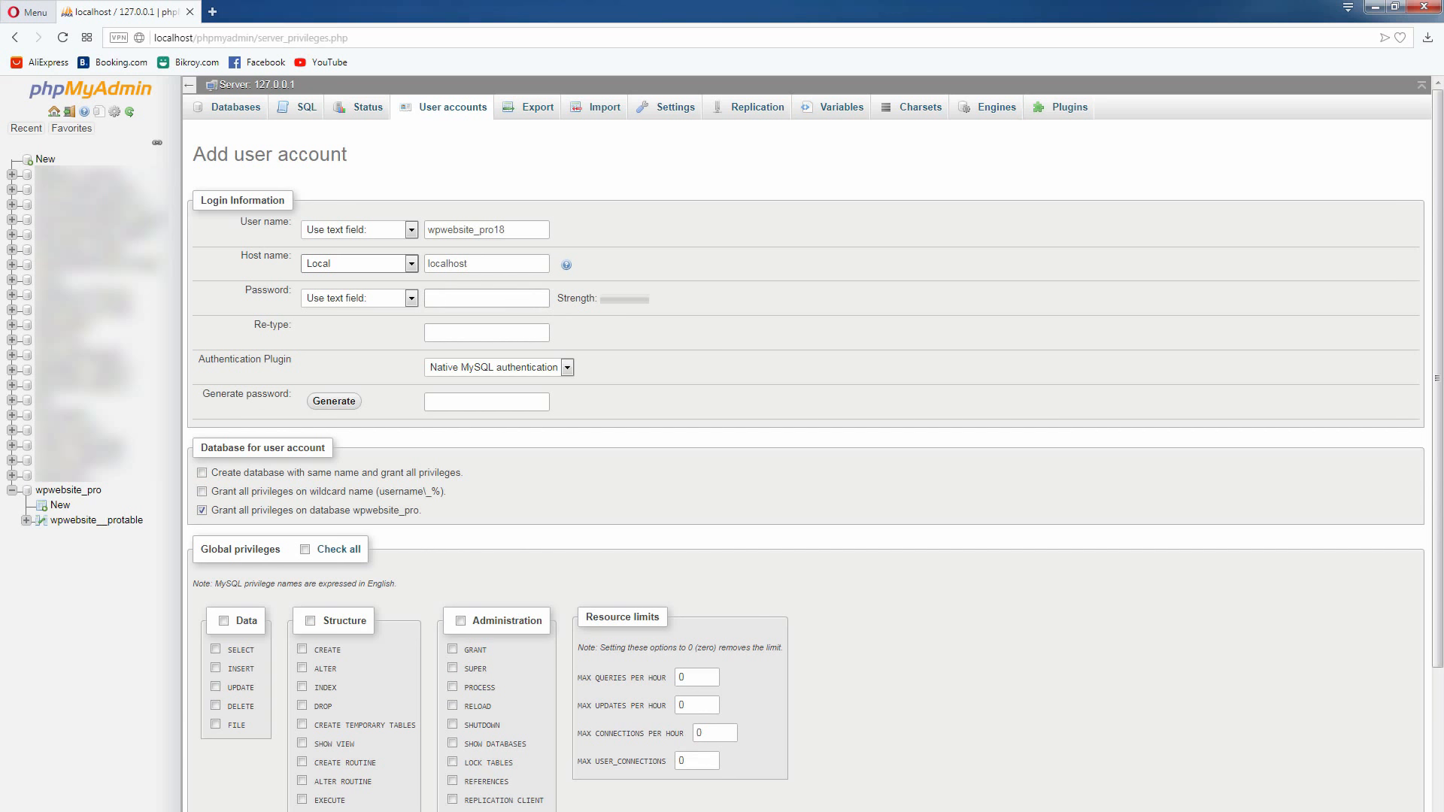
# Switch to the wpwebsite-professional.txt notes in Notepad and add a "database password:" line below the database name
pyautogui.hotkey('alt', 'Tab')
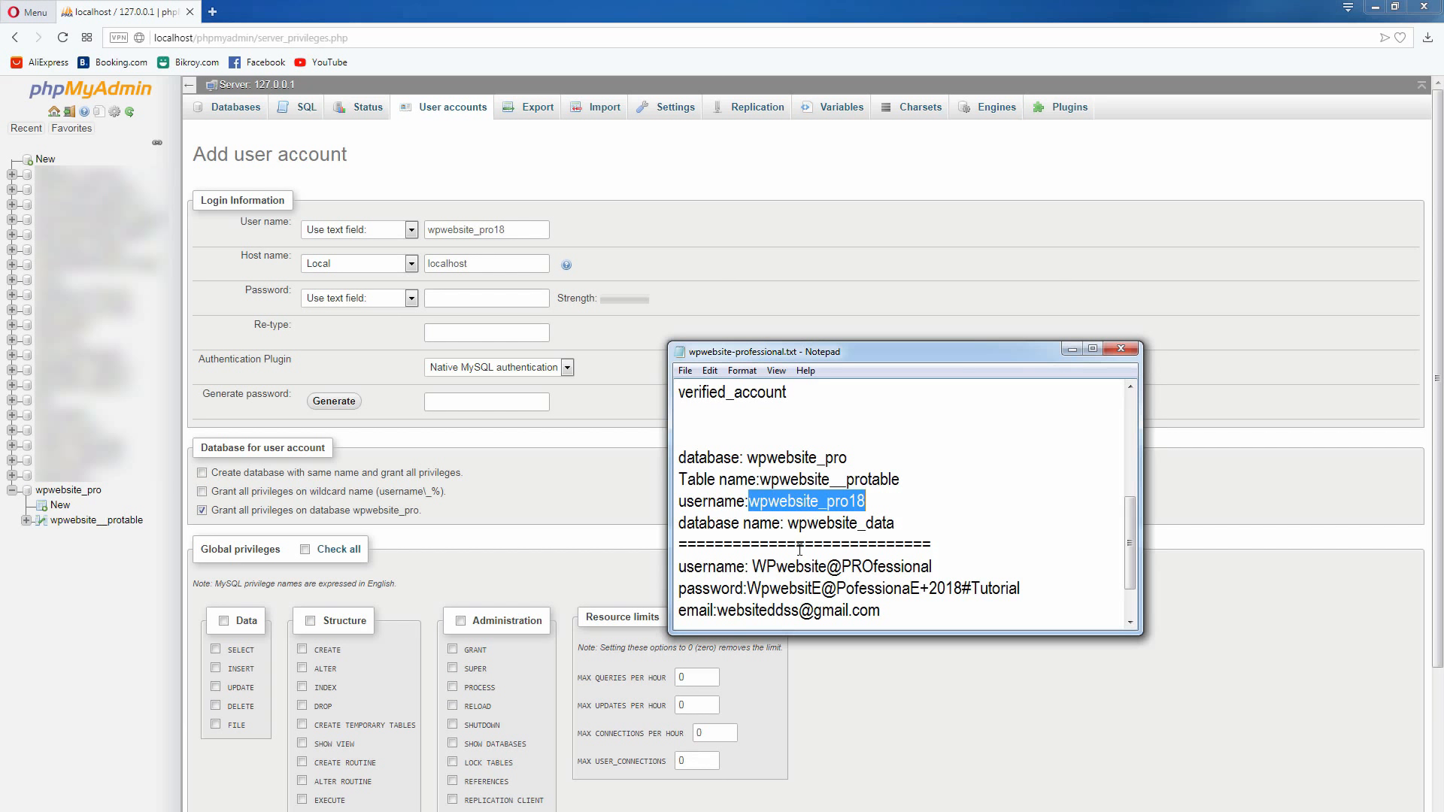
pyautogui.click(912, 519)
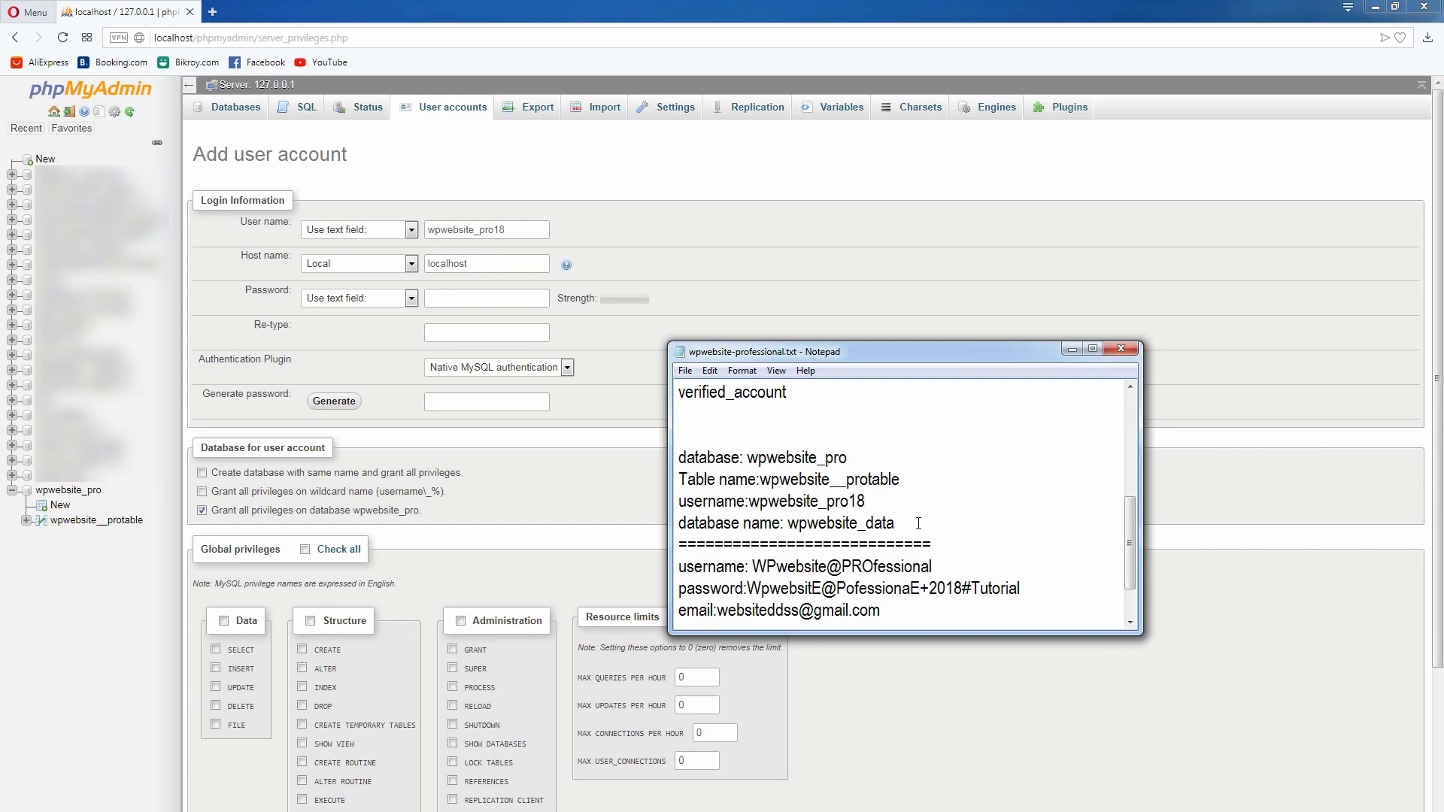
pyautogui.press('Return')
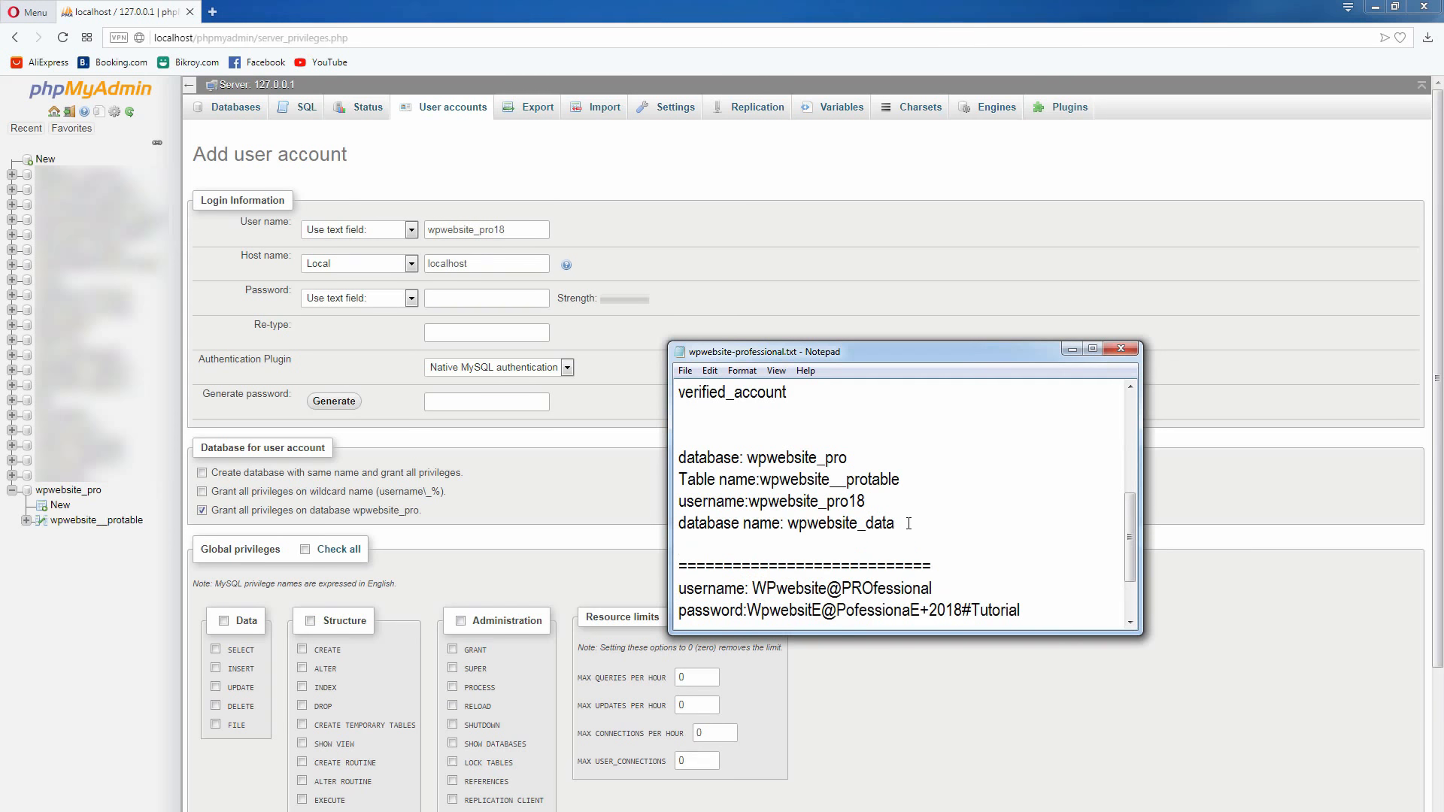
pyautogui.write('database password')
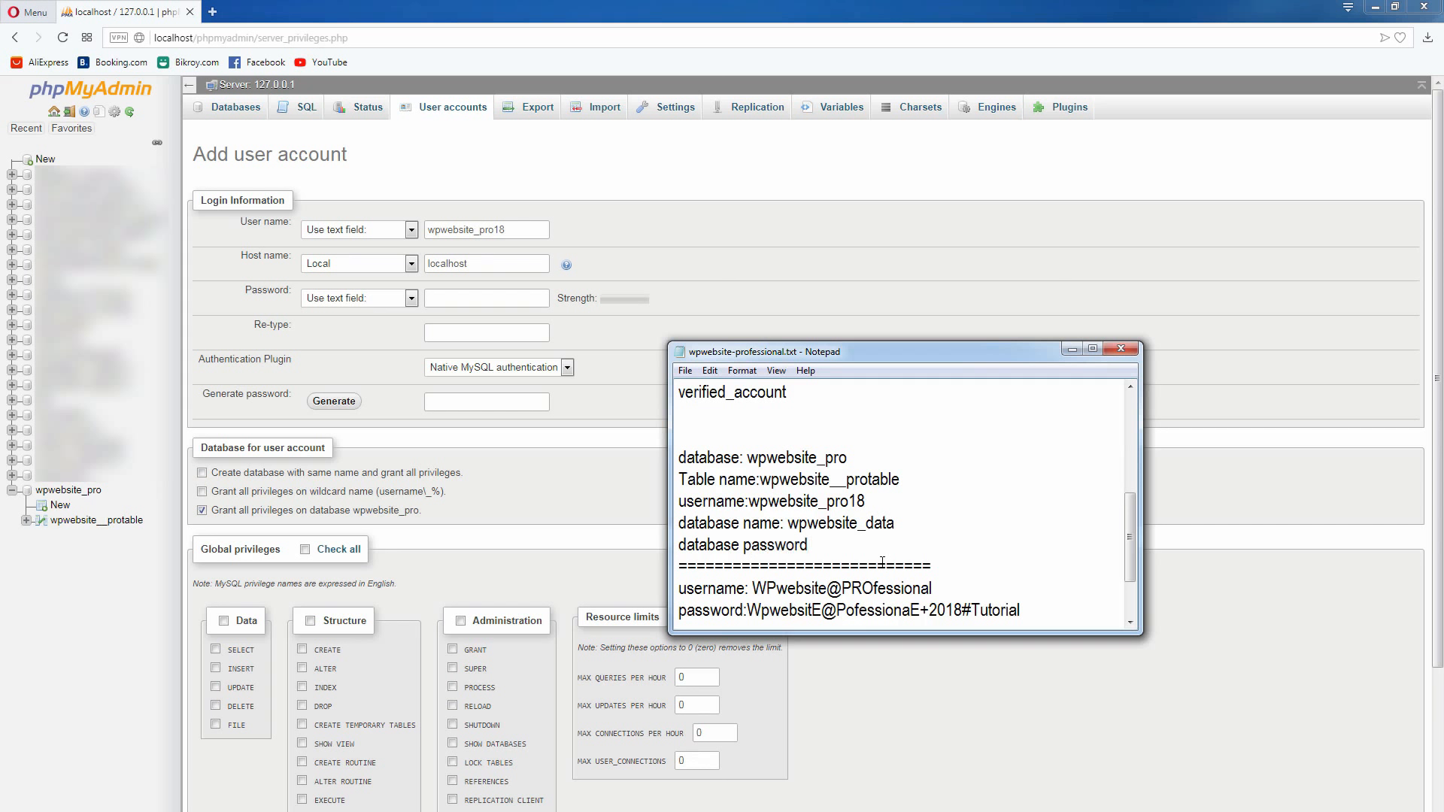
pyautogui.write(':')
# Copy the existing login password in the notes and paste it after the database password label
pyautogui.moveTo(747, 611); pyautogui.dragTo(1027, 544)
pyautogui.rightClick(1005, 549)
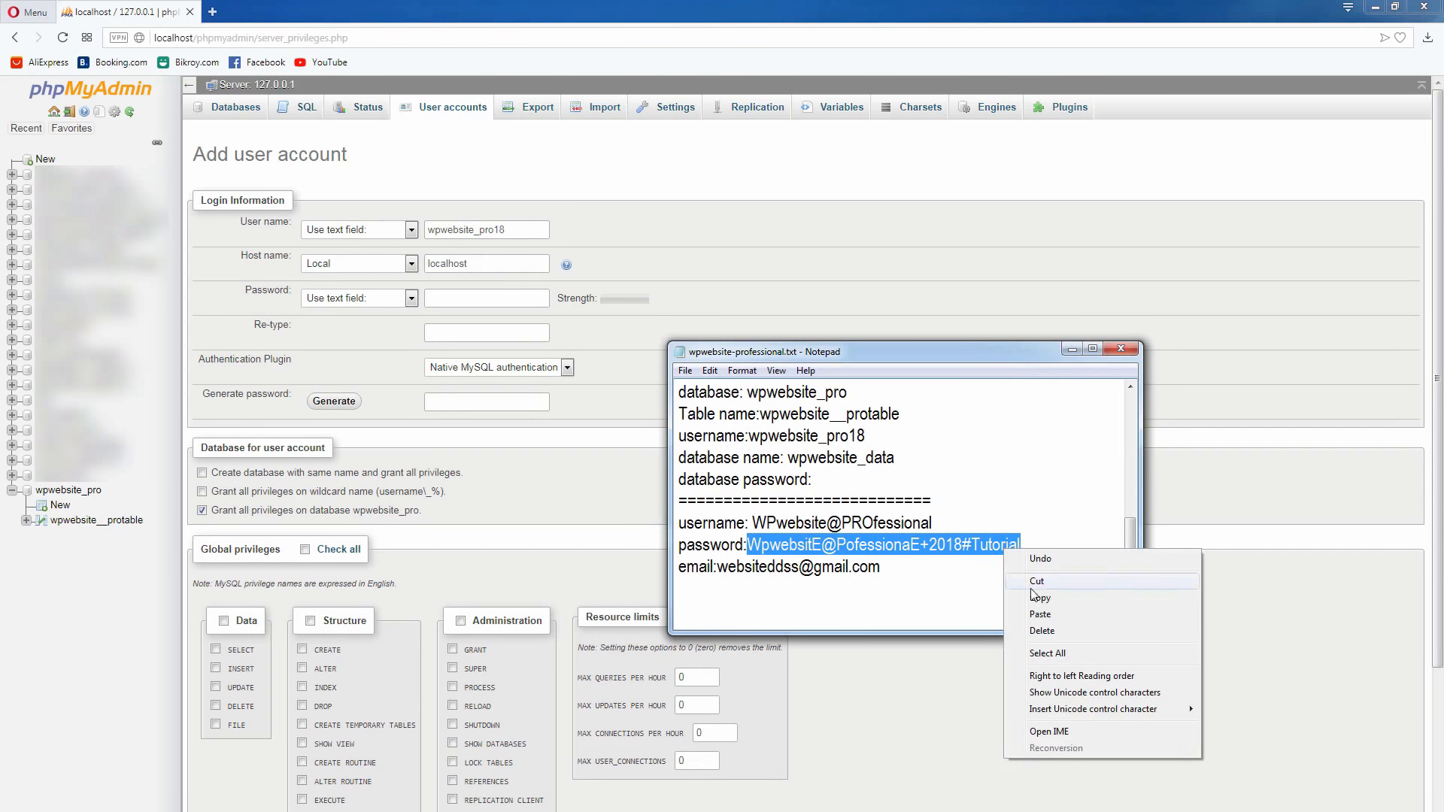
pyautogui.click(1036, 598)
pyautogui.click(840, 483)
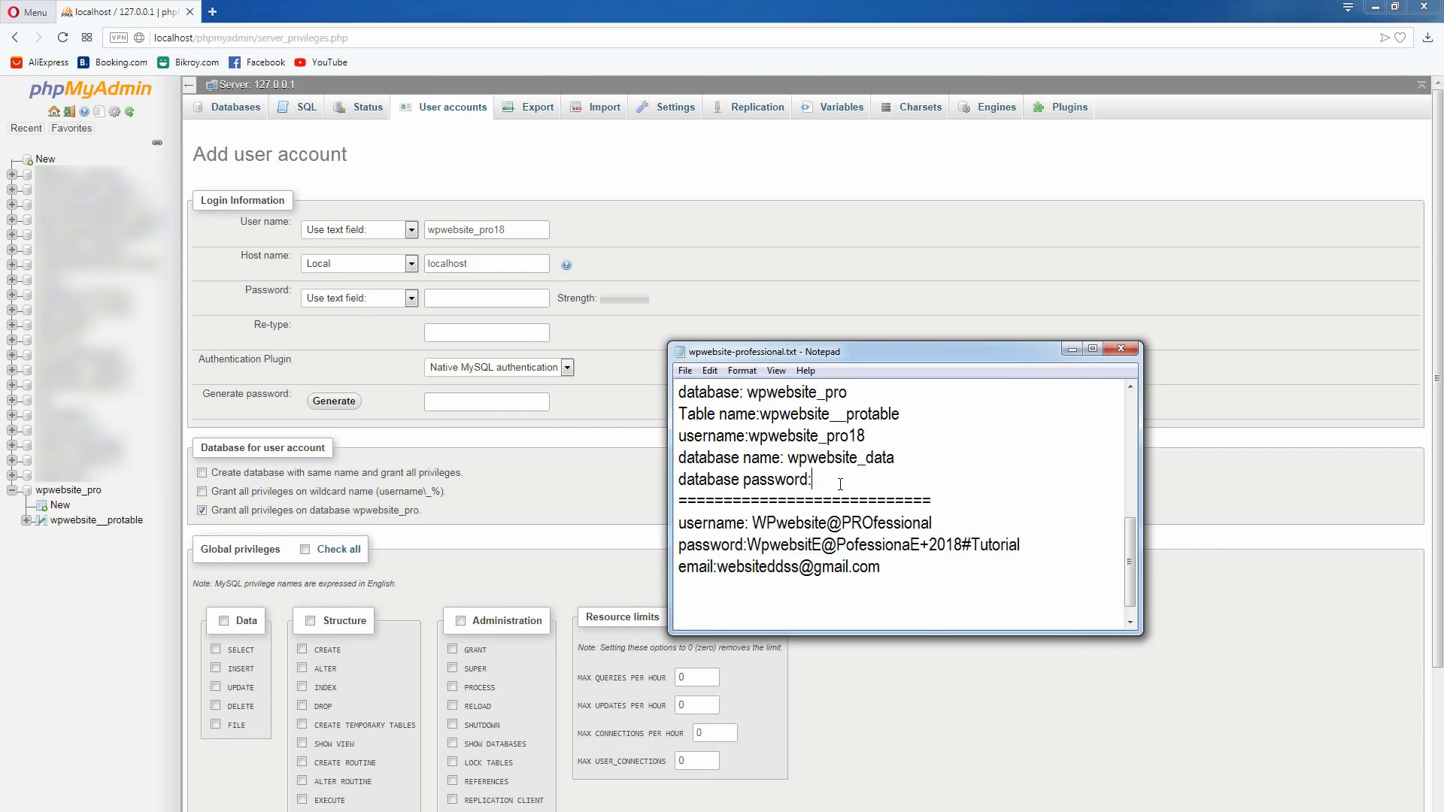
pyautogui.rightClick(842, 483)
pyautogui.click(873, 549)
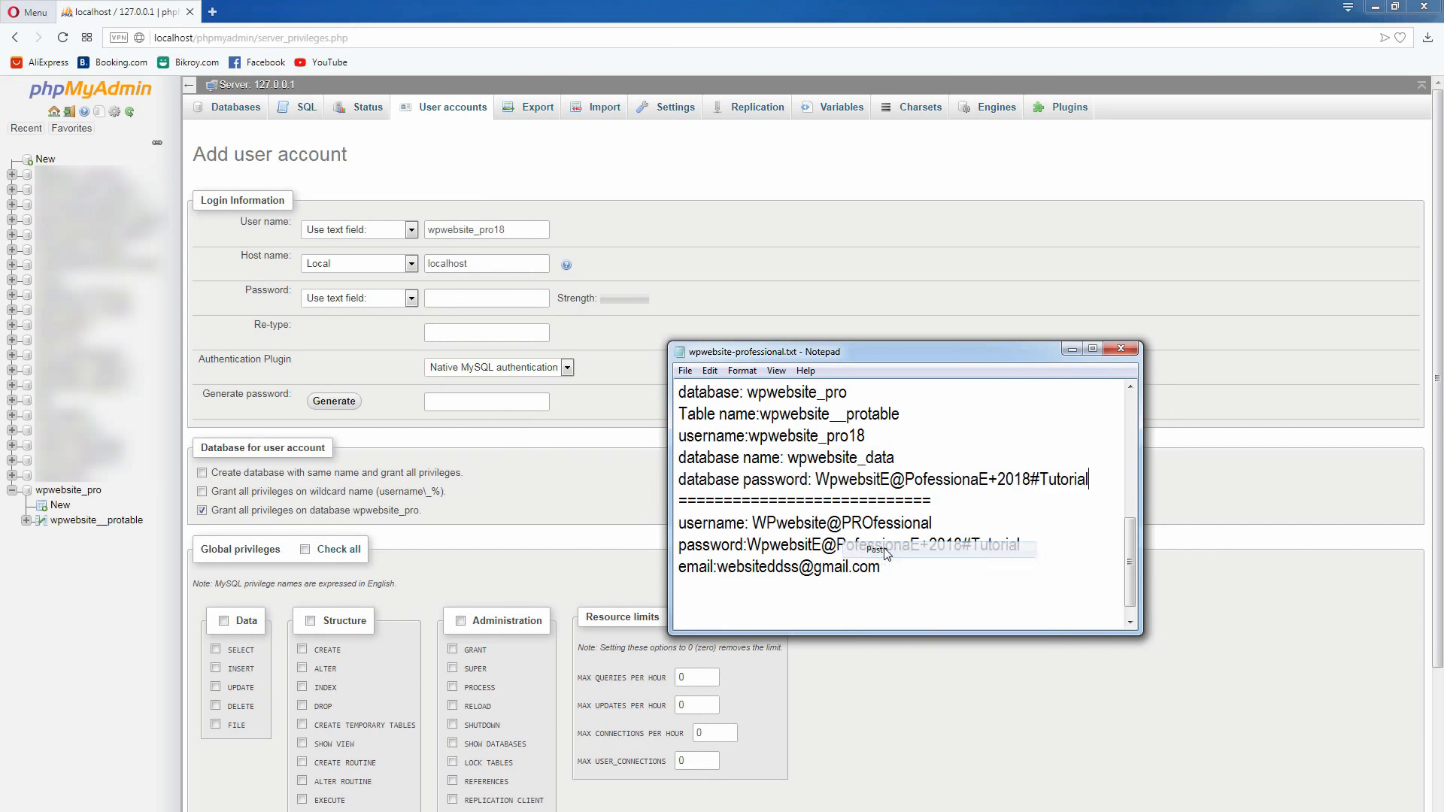
# Edit the noted database password by removing part of its first word and adding digits at its end, and copy it
pyautogui.moveTo(891, 482); pyautogui.dragTo(841, 482)
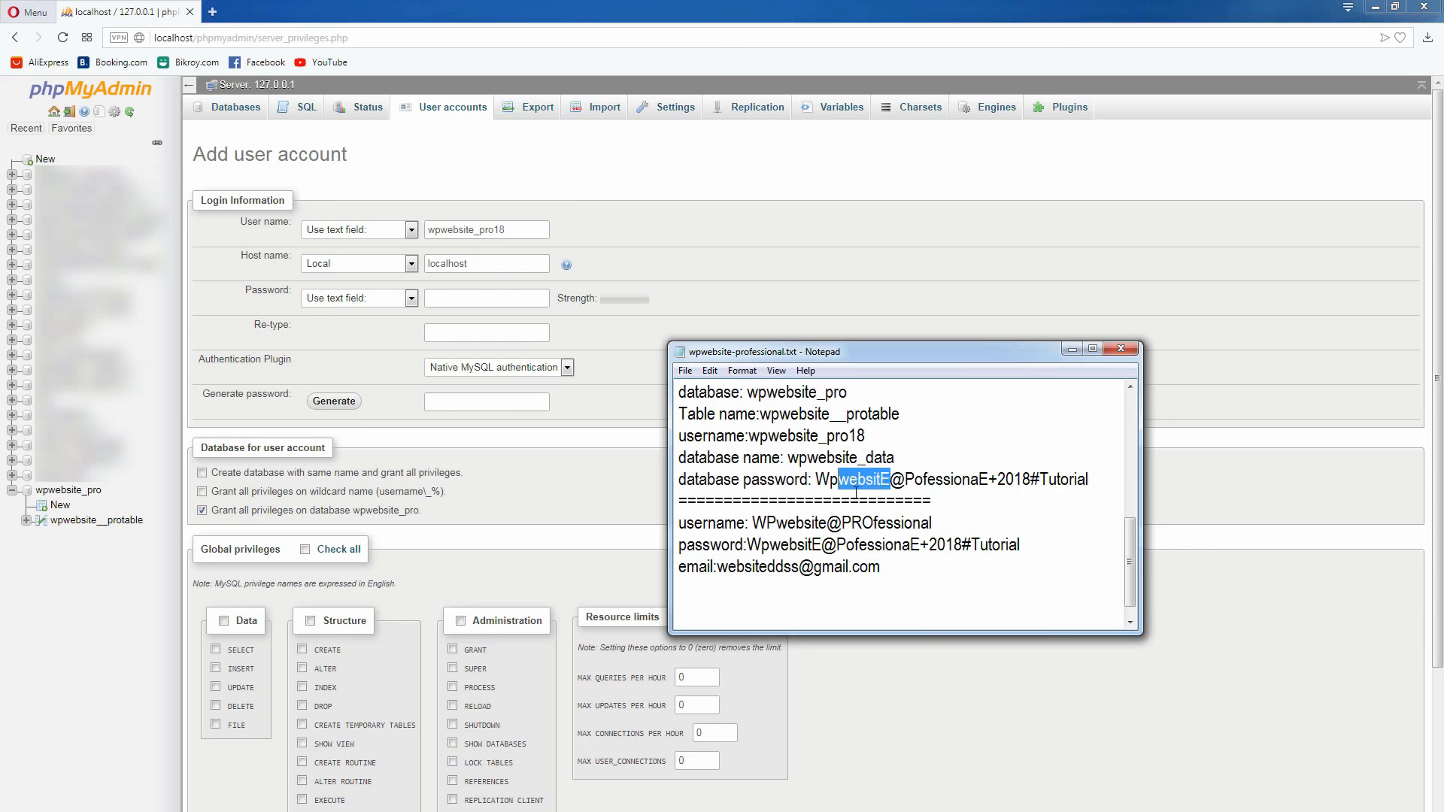
pyautogui.press('Delete')
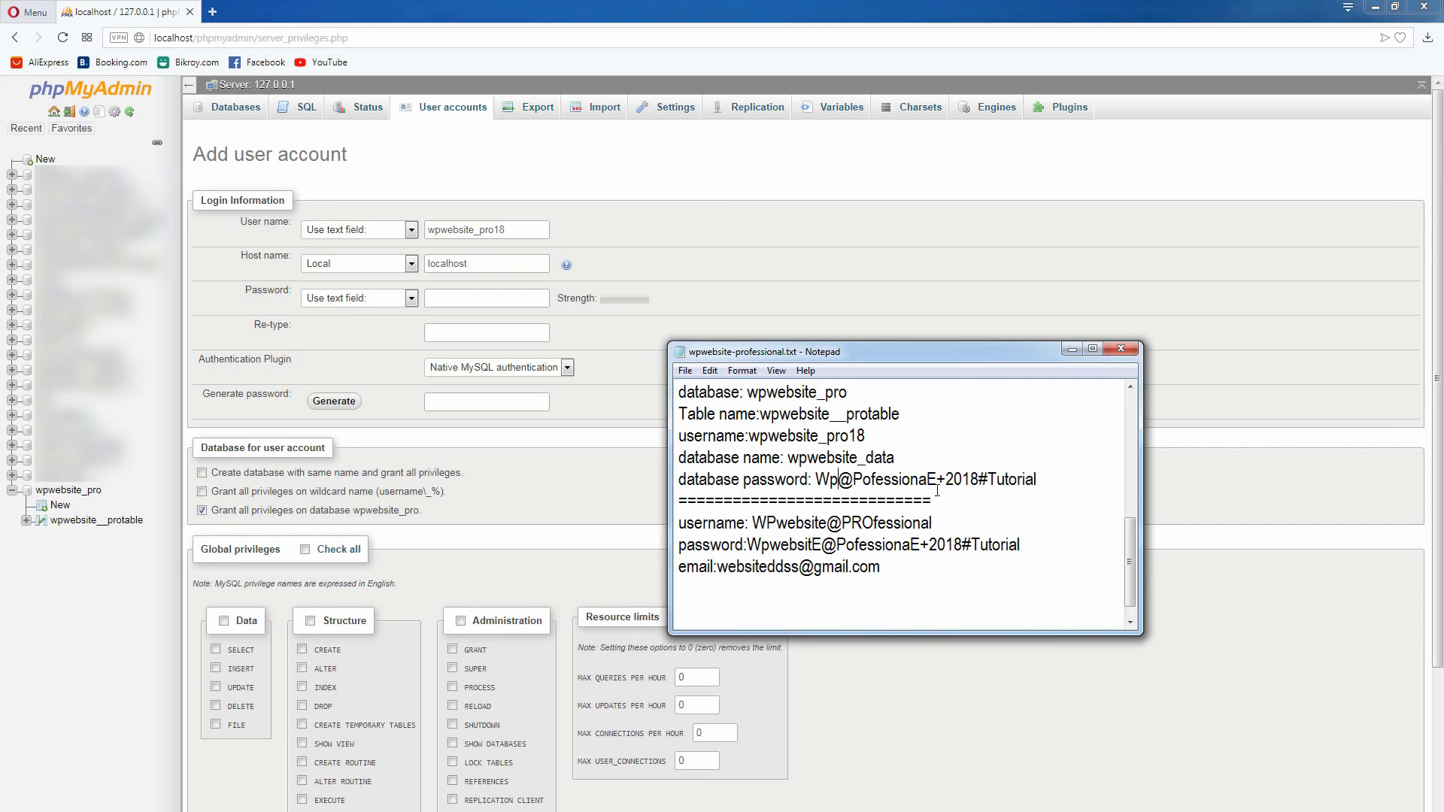
pyautogui.click(1038, 481)
pyautogui.write('18')
pyautogui.moveTo(1078, 488); pyautogui.dragTo(820, 483)
pyautogui.rightClick(845, 485)
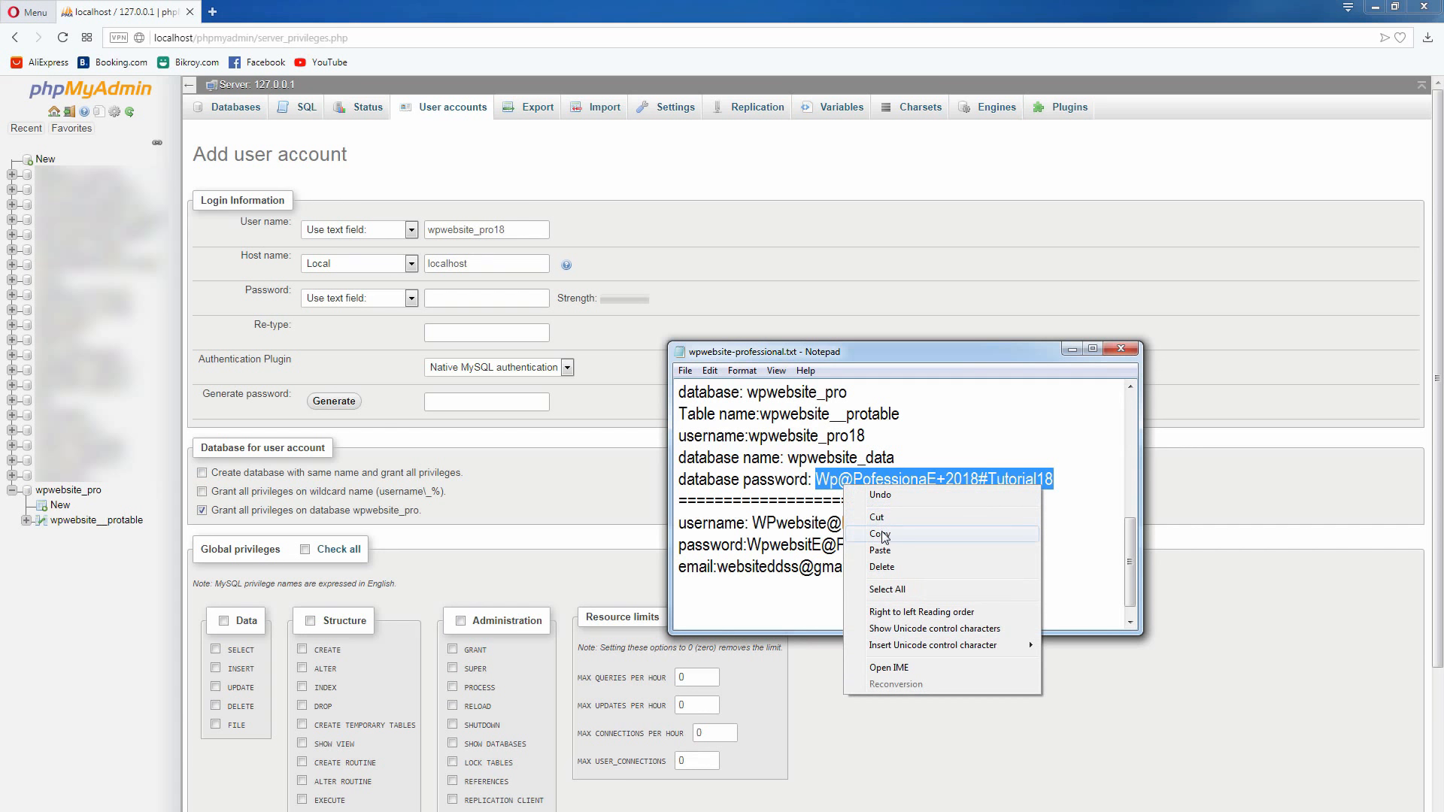
pyautogui.click(876, 537)
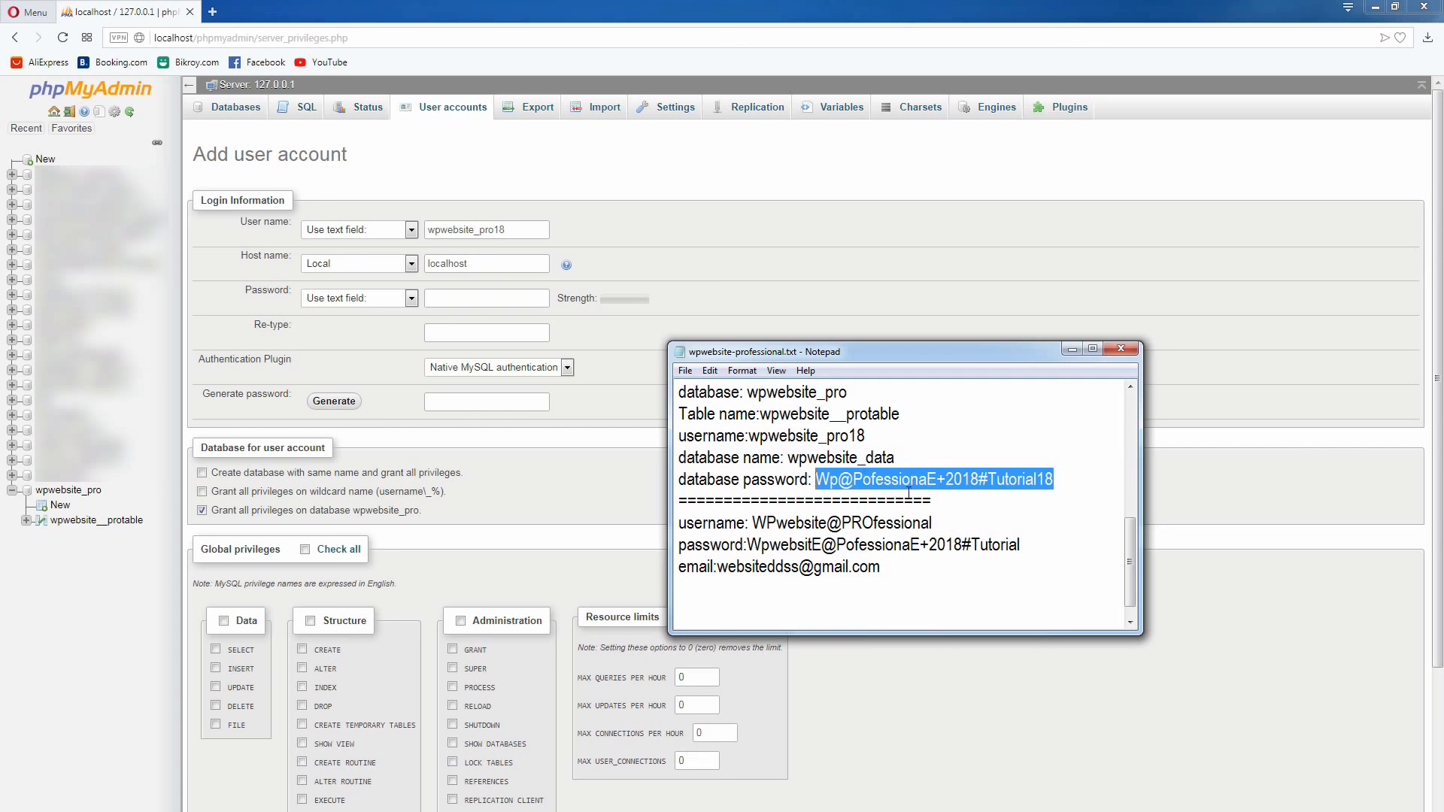
pyautogui.rightClick(944, 482)
pyautogui.click(981, 532)
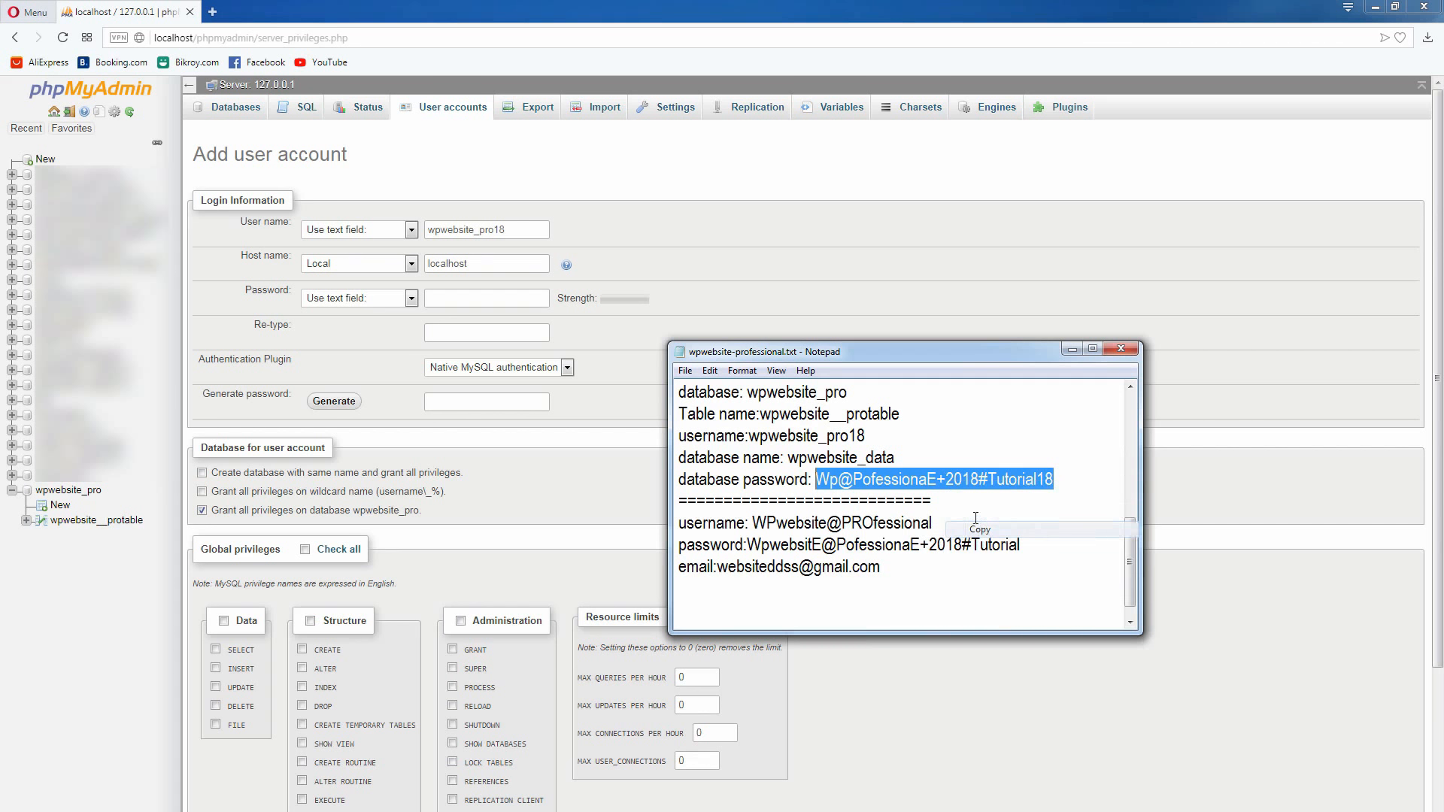
# Paste the copied database password into the Password and Re-type fields of the new phpMyAdmin user account
pyautogui.click(465, 298)
pyautogui.rightClick(465, 299)
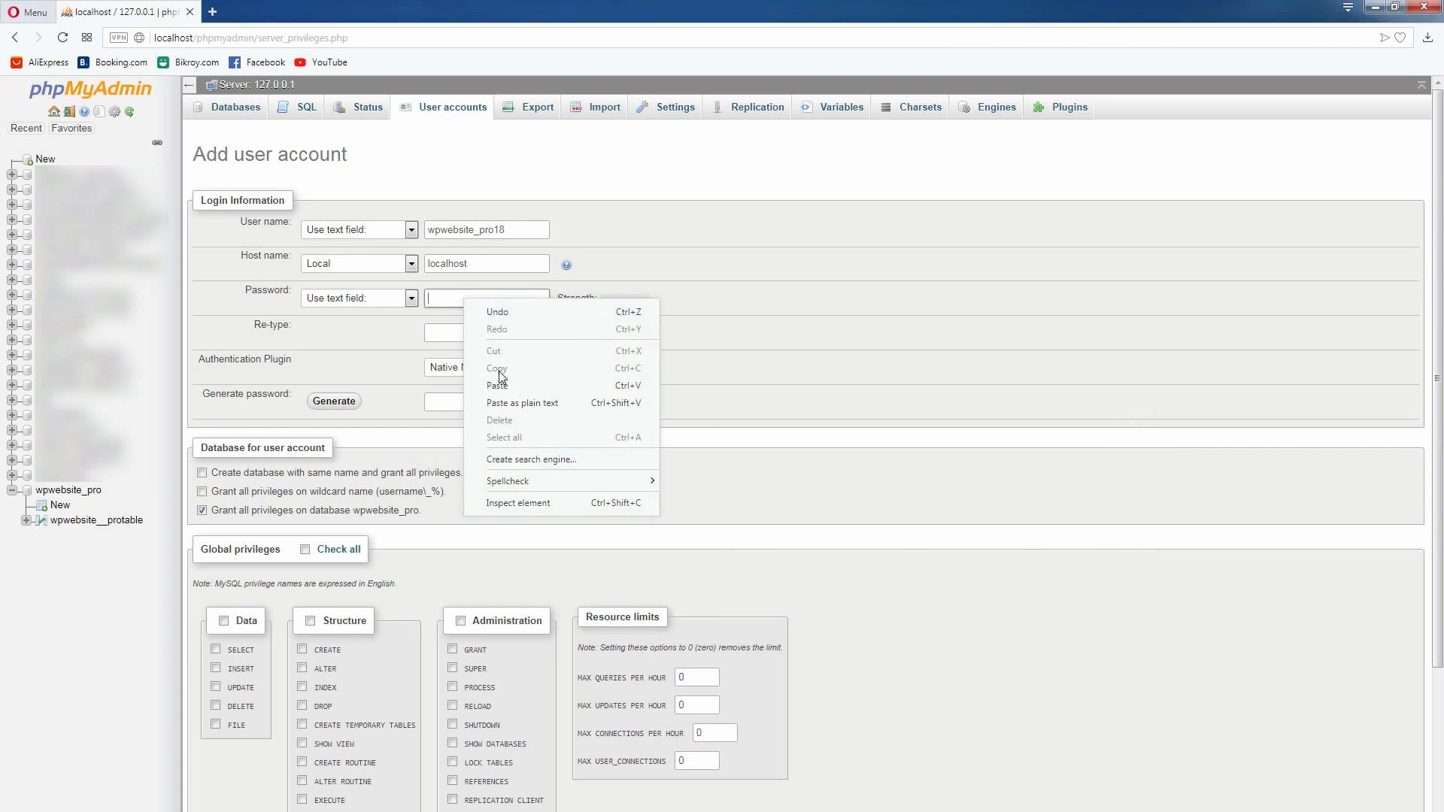
pyautogui.click(499, 385)
pyautogui.click(495, 329)
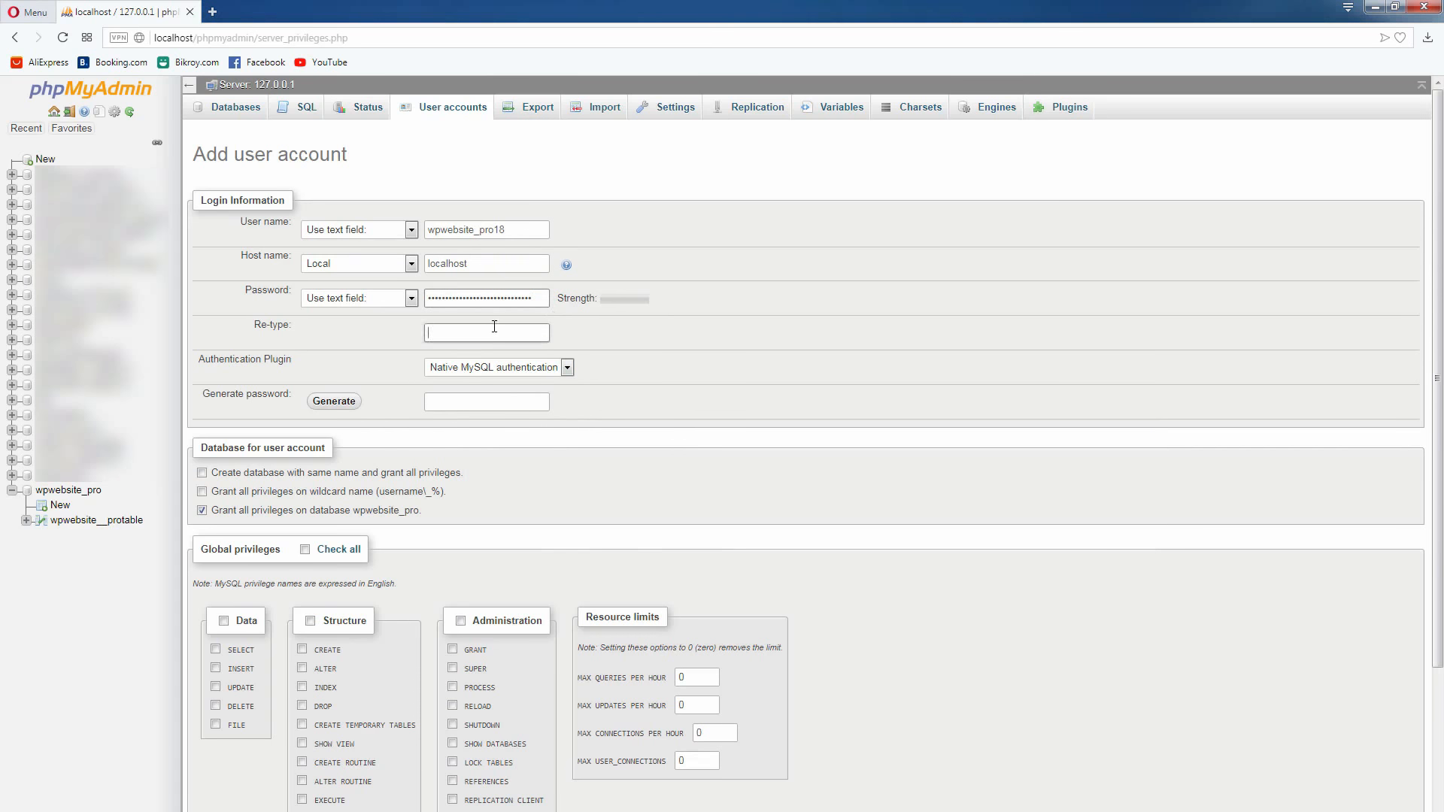
pyautogui.rightClick(494, 328)
pyautogui.click(543, 415)
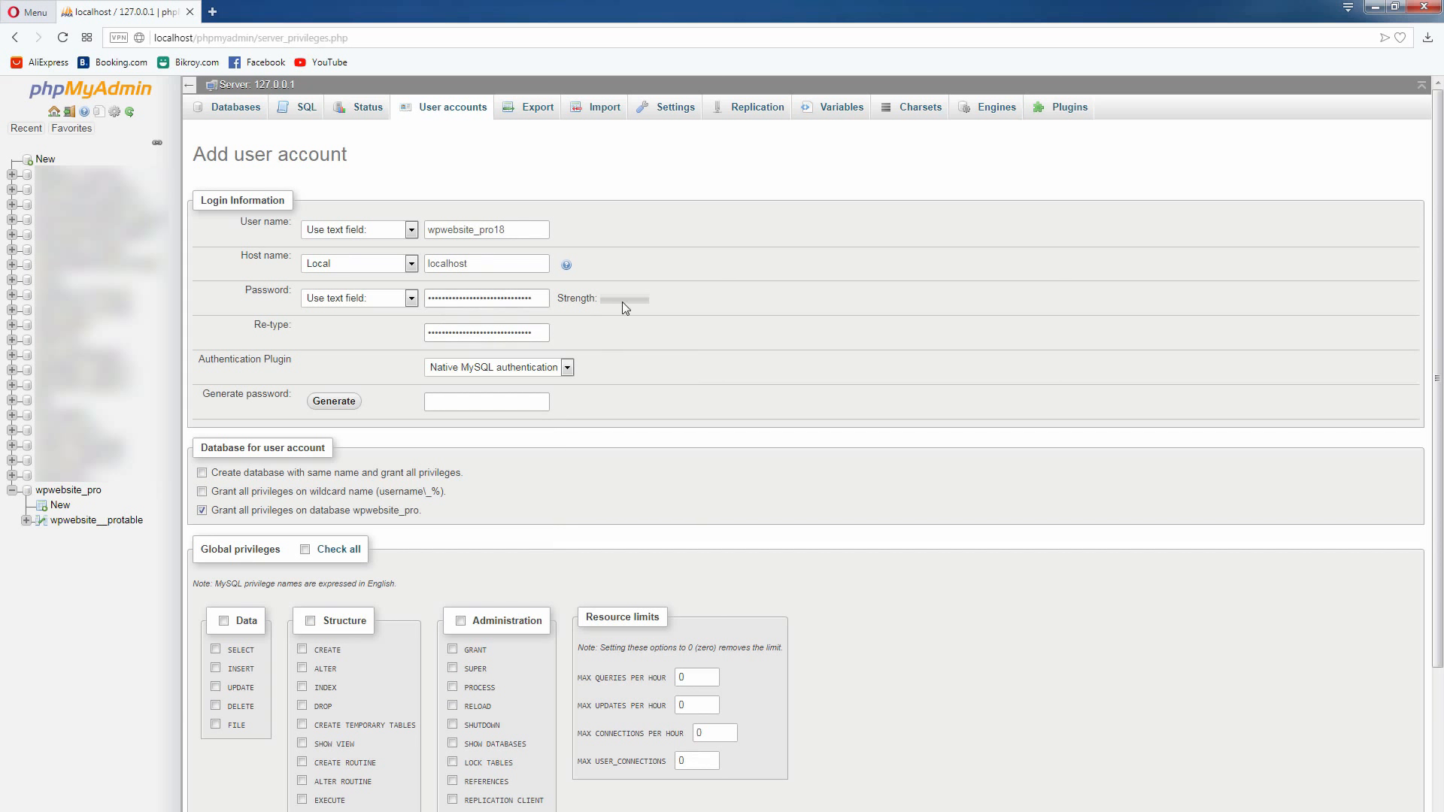
# Try a short trial password in both the Password and Re-type fields to test the strength rating
pyautogui.doubleClick(498, 304)
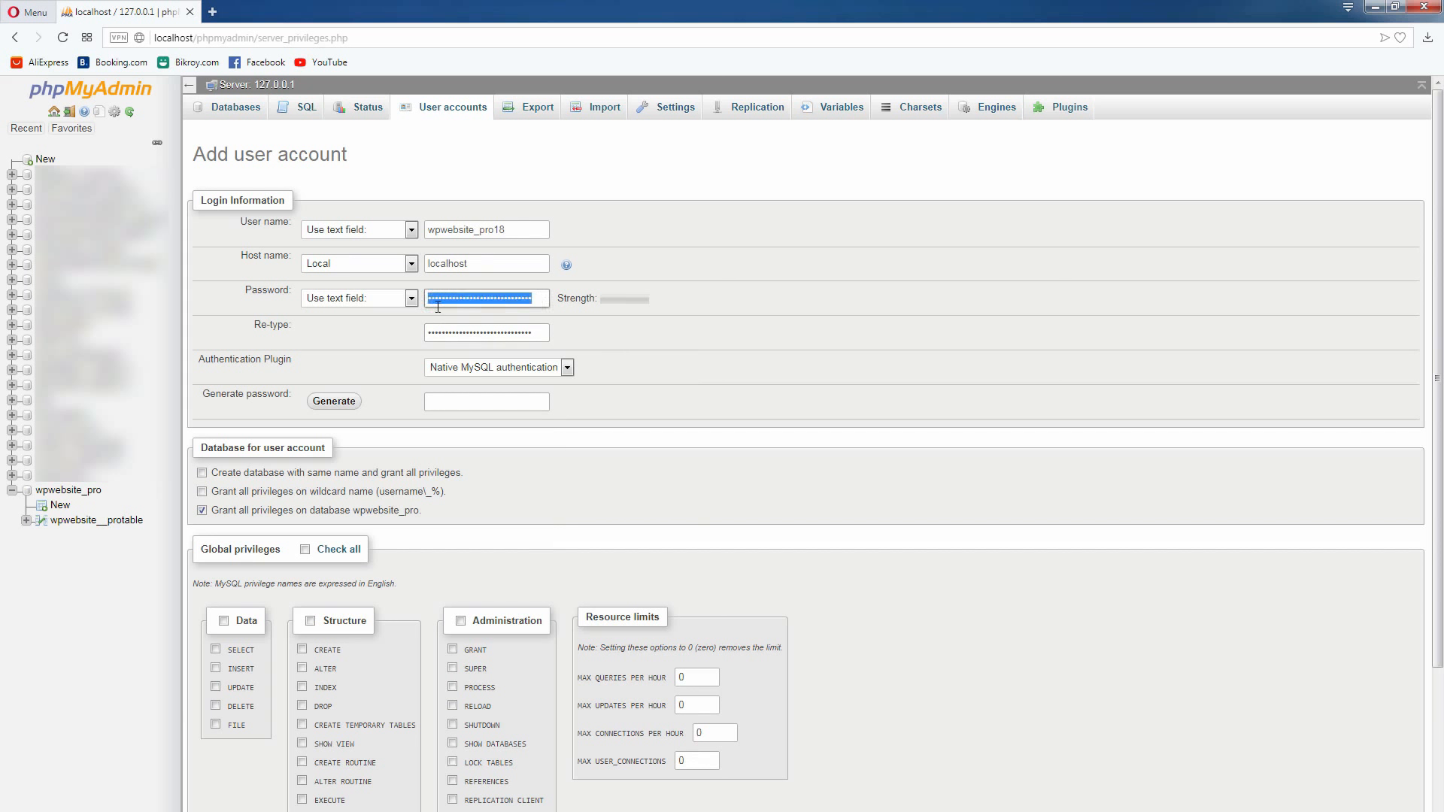
pyautogui.click(407, 300)
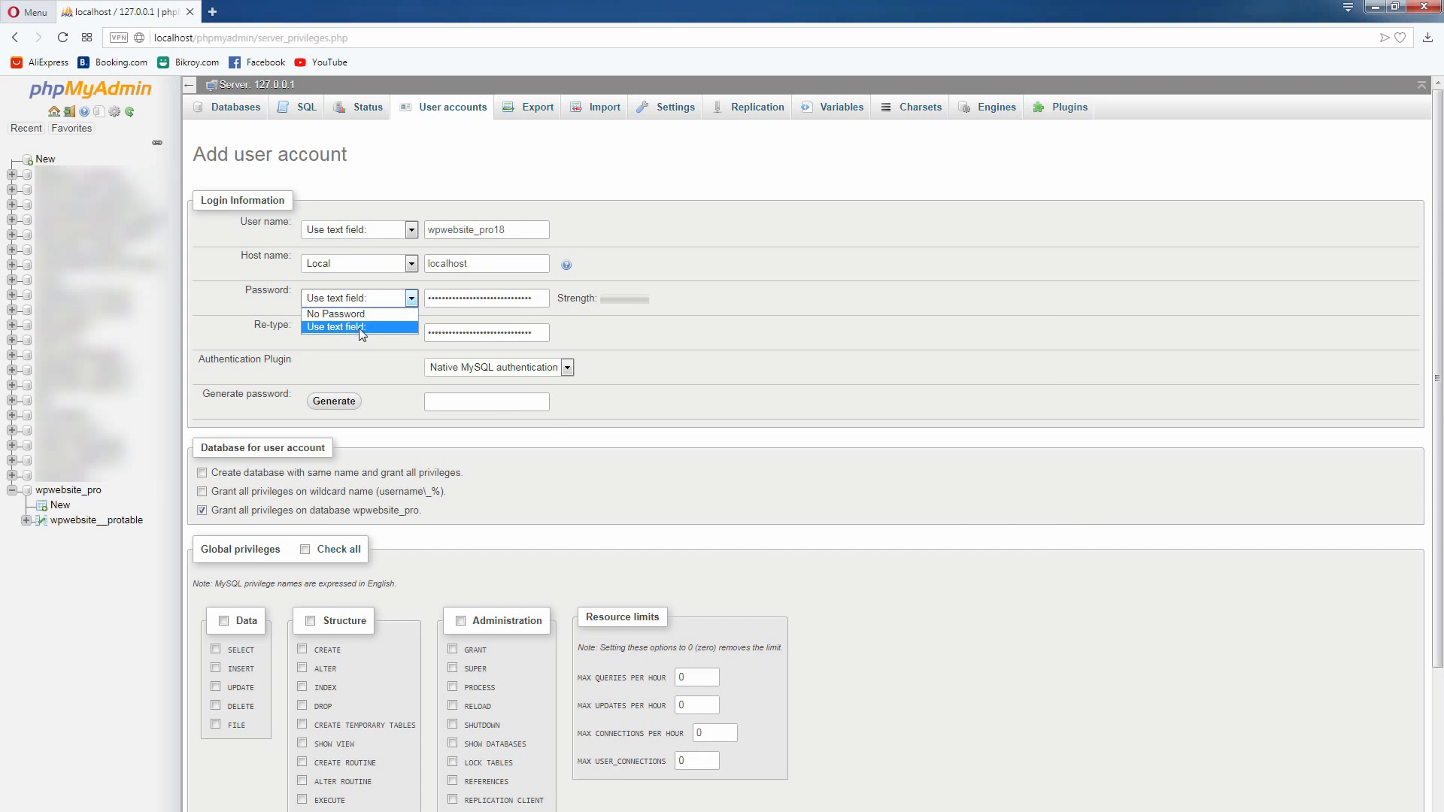
pyautogui.click(718, 302)
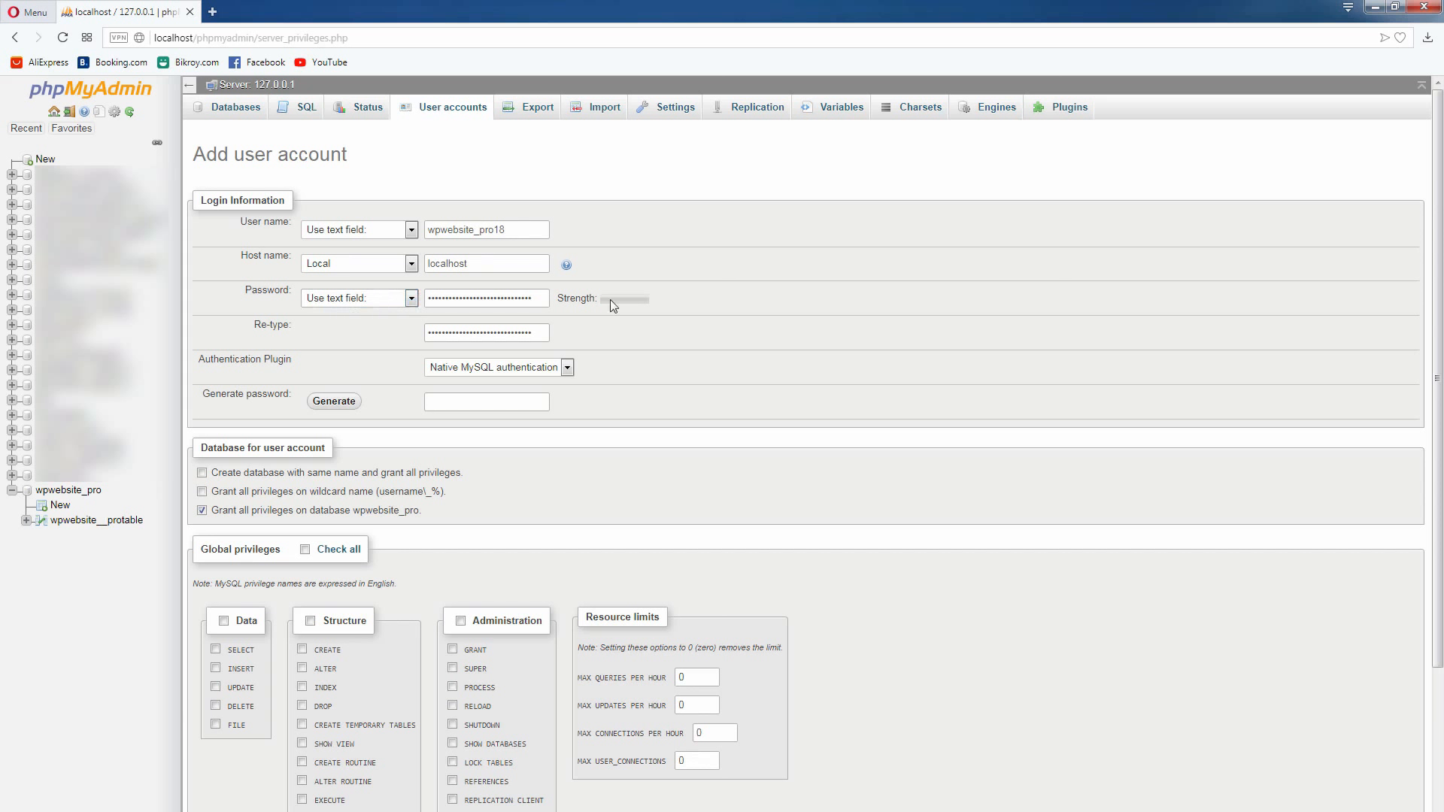
pyautogui.doubleClick(531, 304)
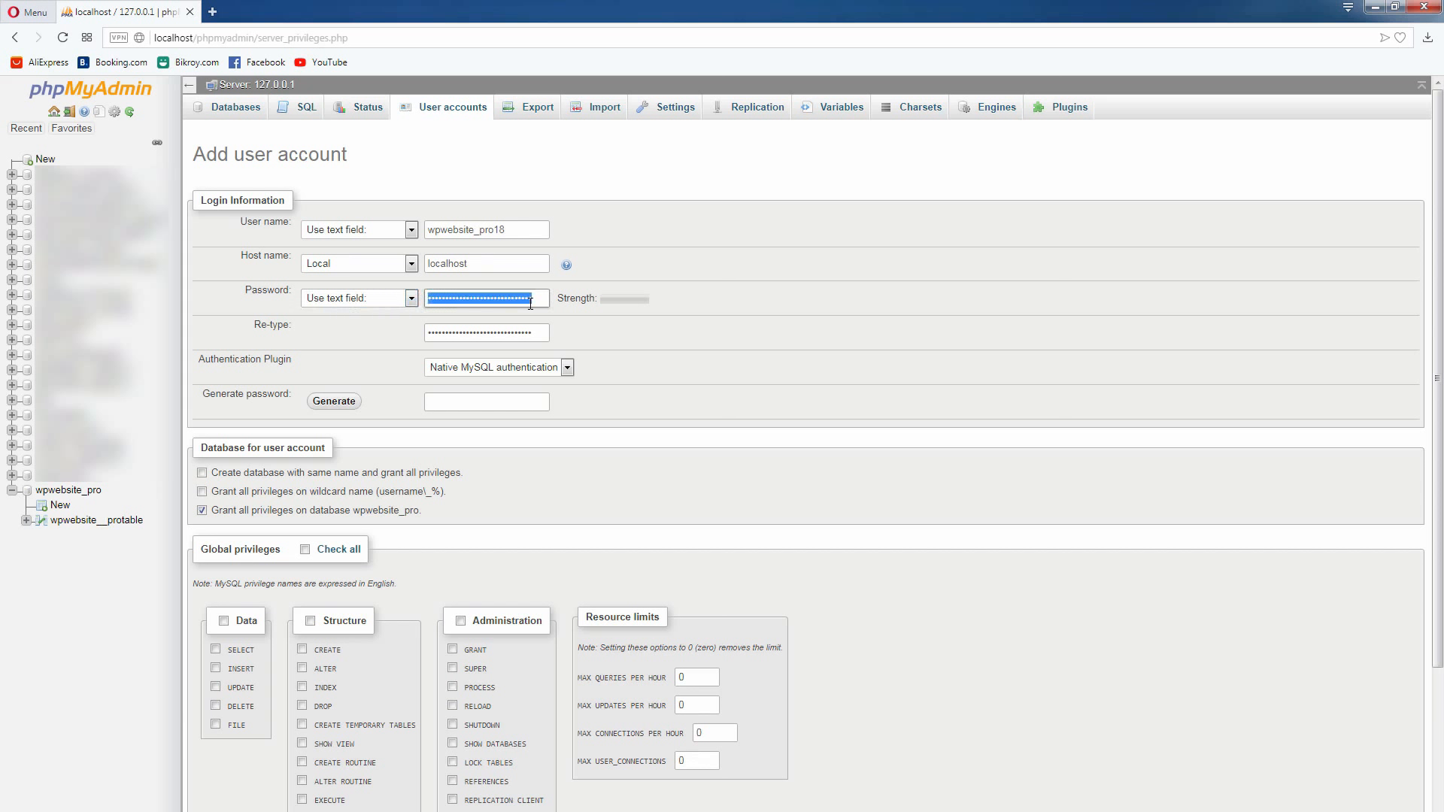
pyautogui.write('1')
pyautogui.write('•')
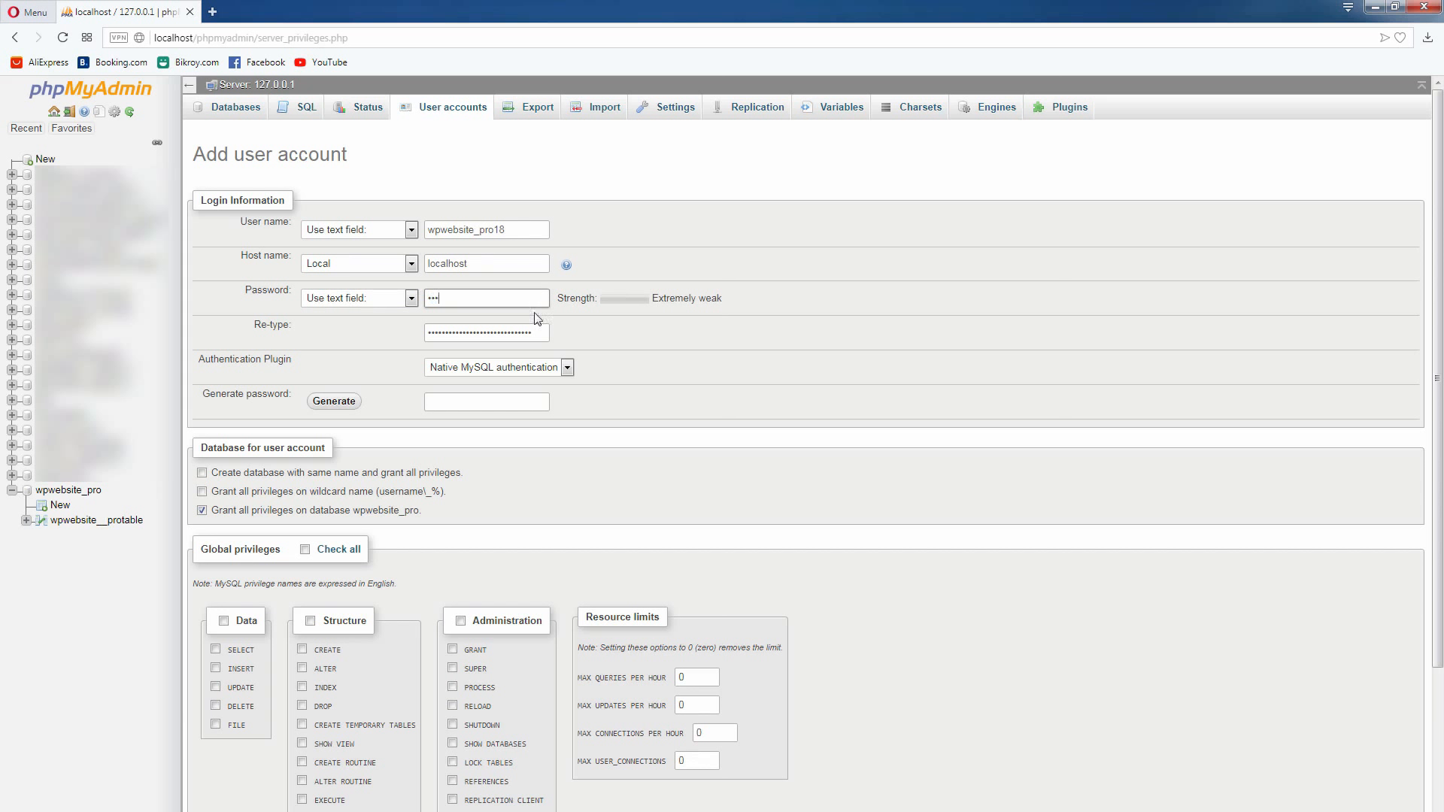
pyautogui.doubleClick(527, 326)
pyautogui.write('•••')
pyautogui.click(623, 318)
# Replace the contents of the Password and Re-type fields with the database password copied from the notes
pyautogui.doubleClick(507, 290)
pyautogui.rightClick(507, 290)
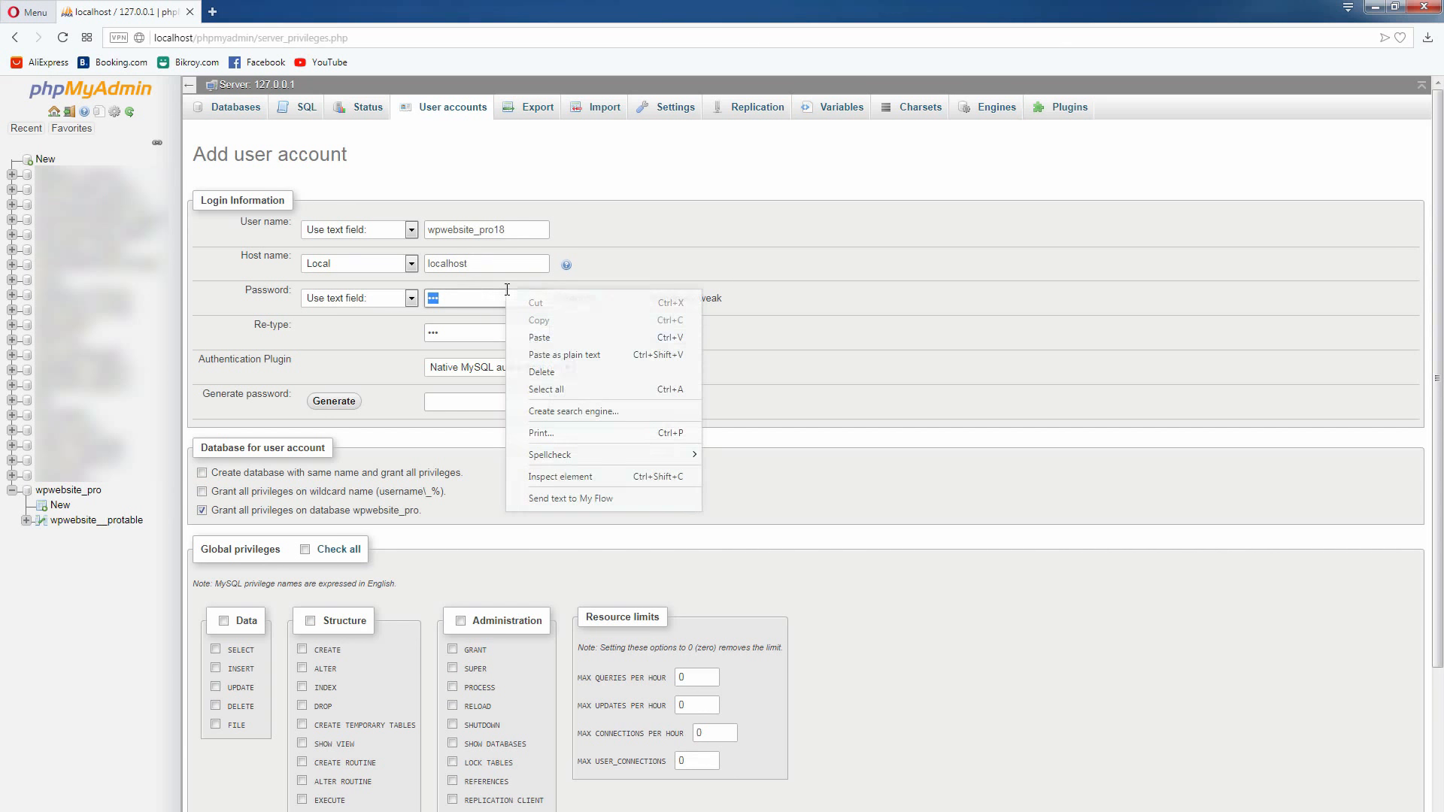
pyautogui.click(527, 336)
pyautogui.doubleClick(486, 337)
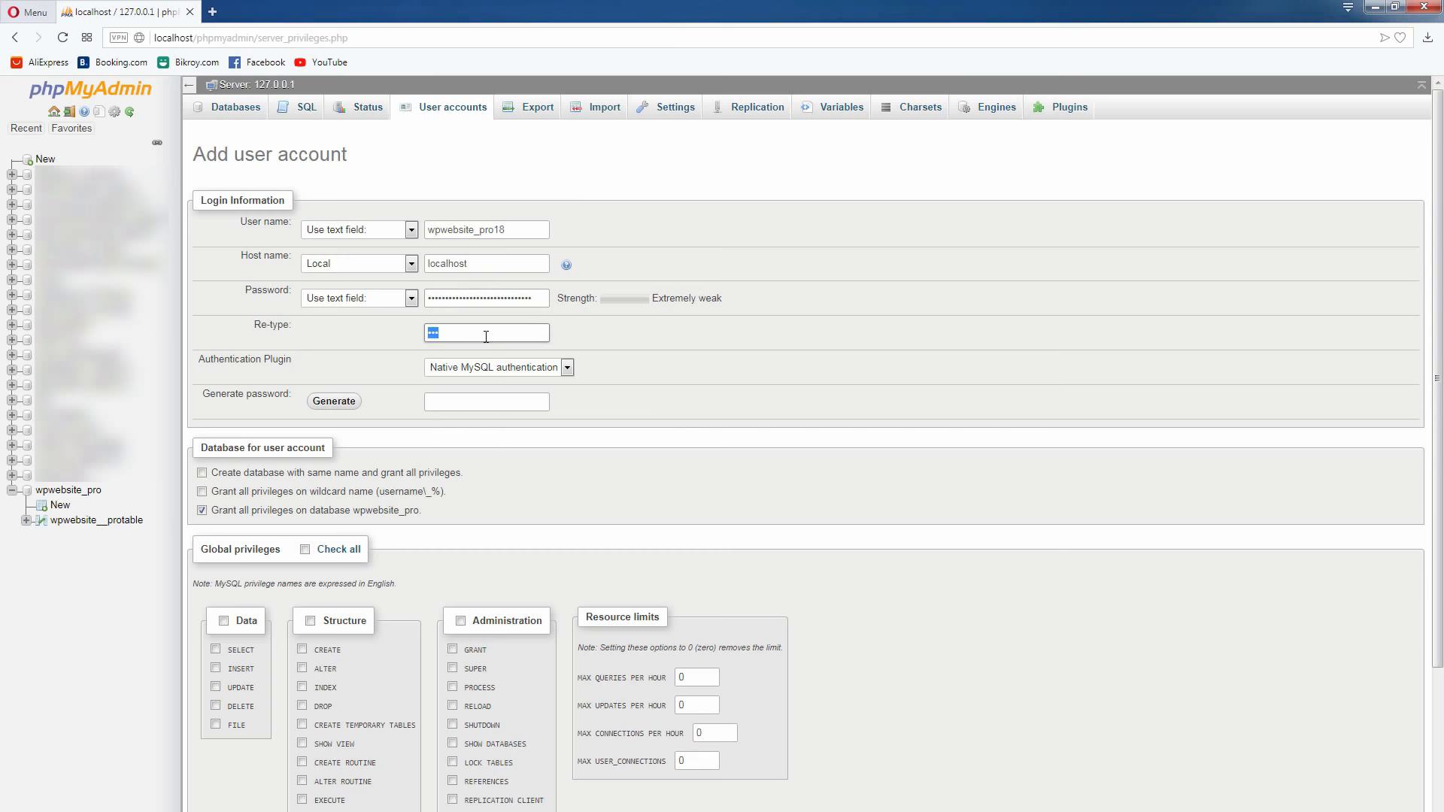
pyautogui.rightClick(486, 337)
pyautogui.click(517, 382)
# Examine the password strength rating and review the remaining database, privilege and SSL options of the account form
pyautogui.doubleClick(578, 299)
pyautogui.click(627, 298)
pyautogui.doubleClick(594, 299)
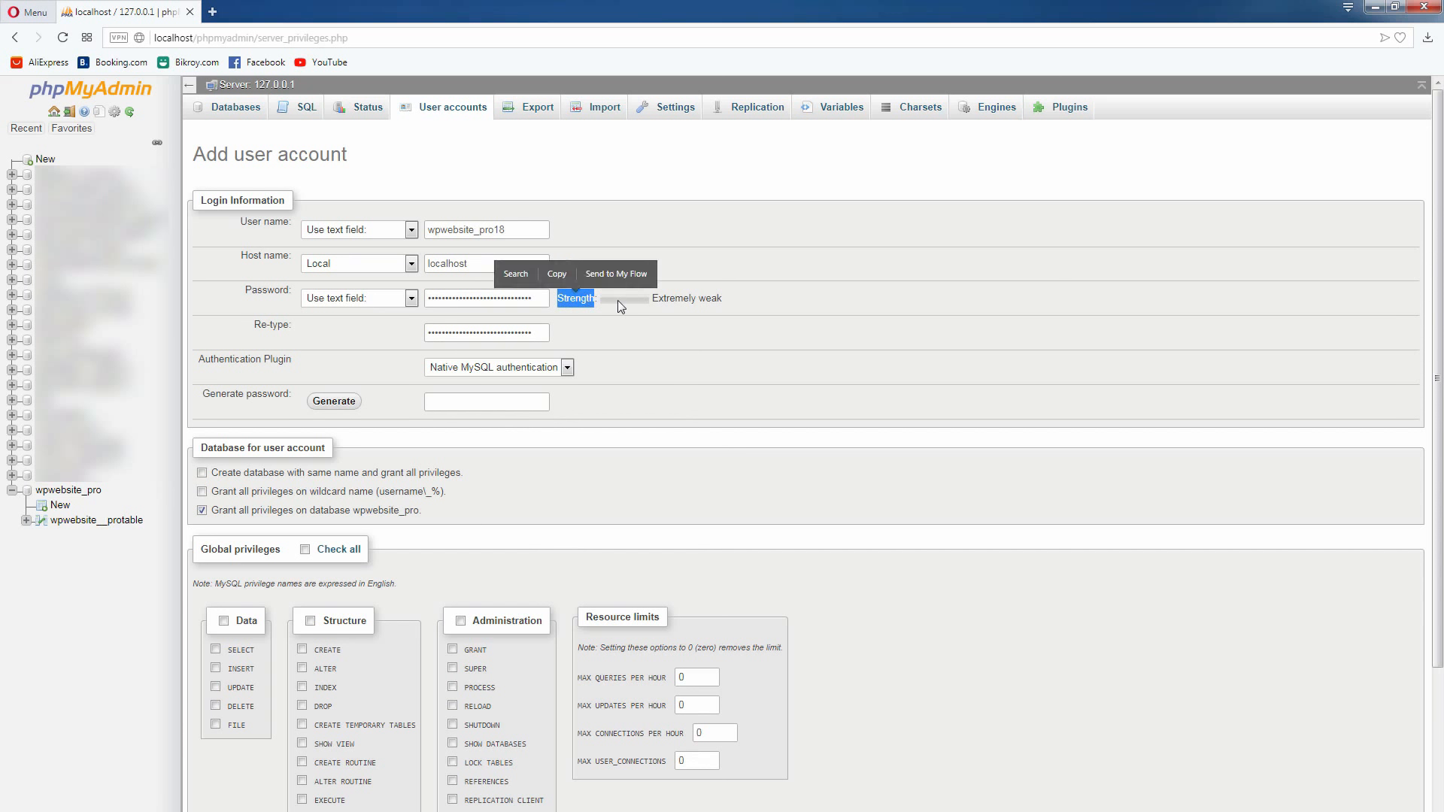
pyautogui.click(645, 301)
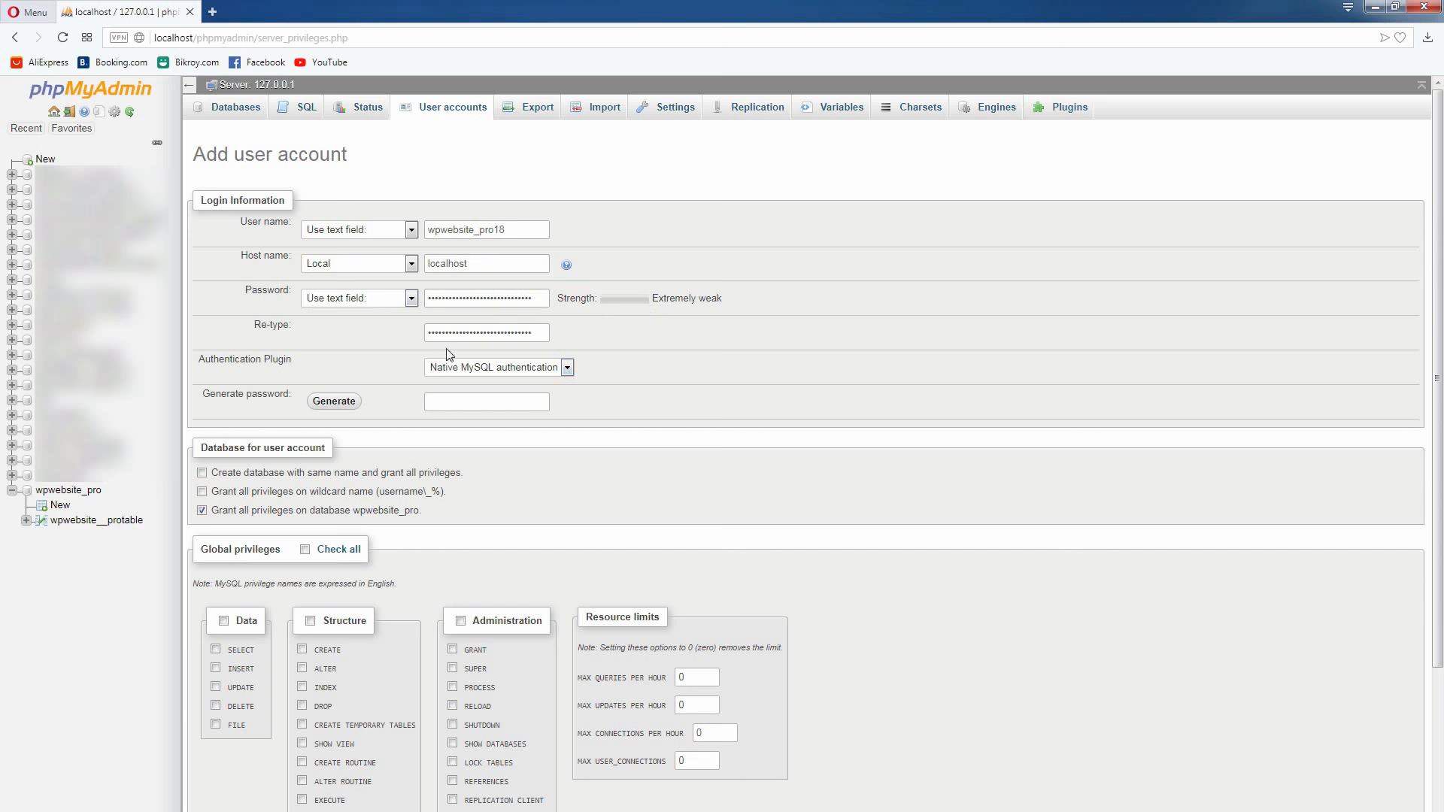
pyautogui.scroll(-2, 713, 338)
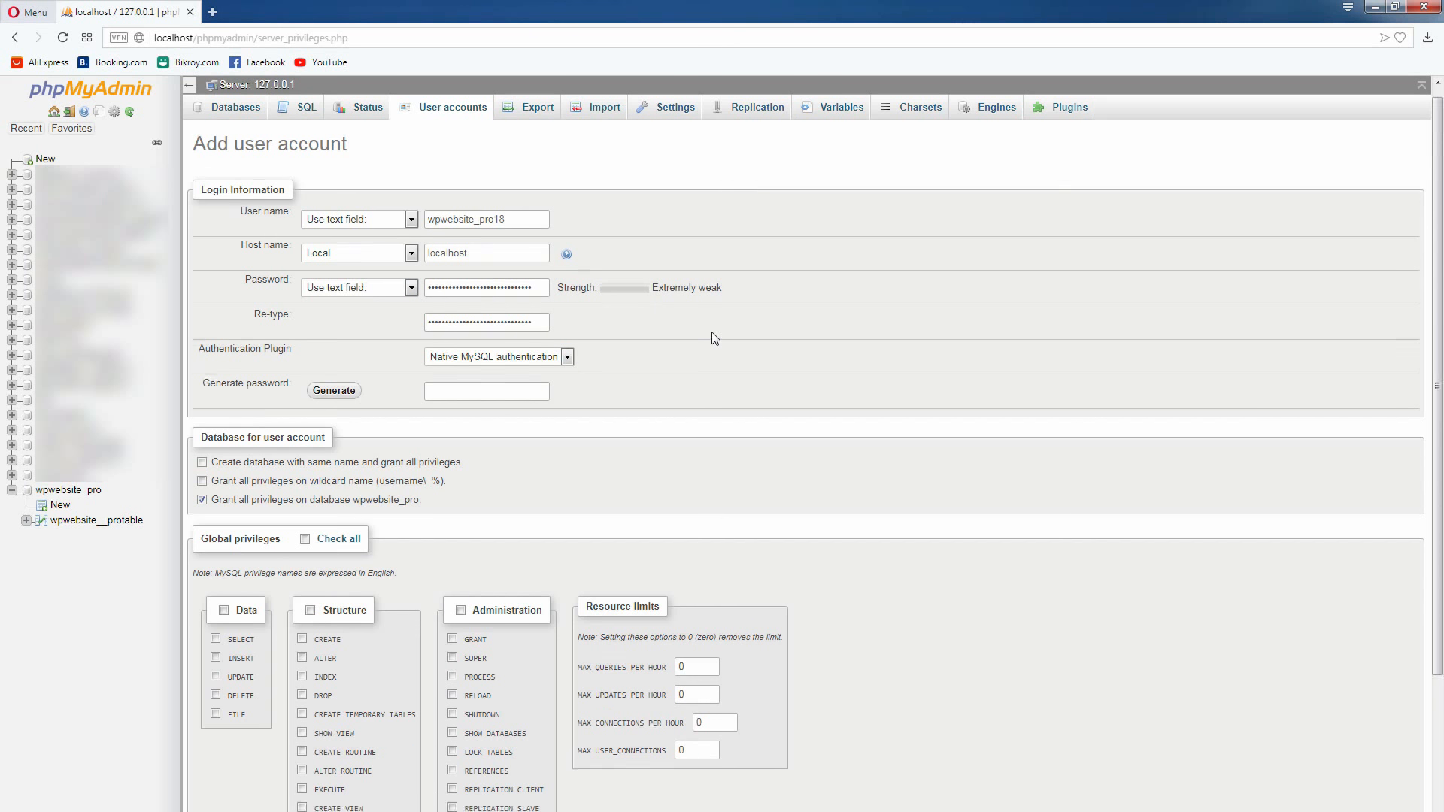
pyautogui.scroll(-2, 715, 330)
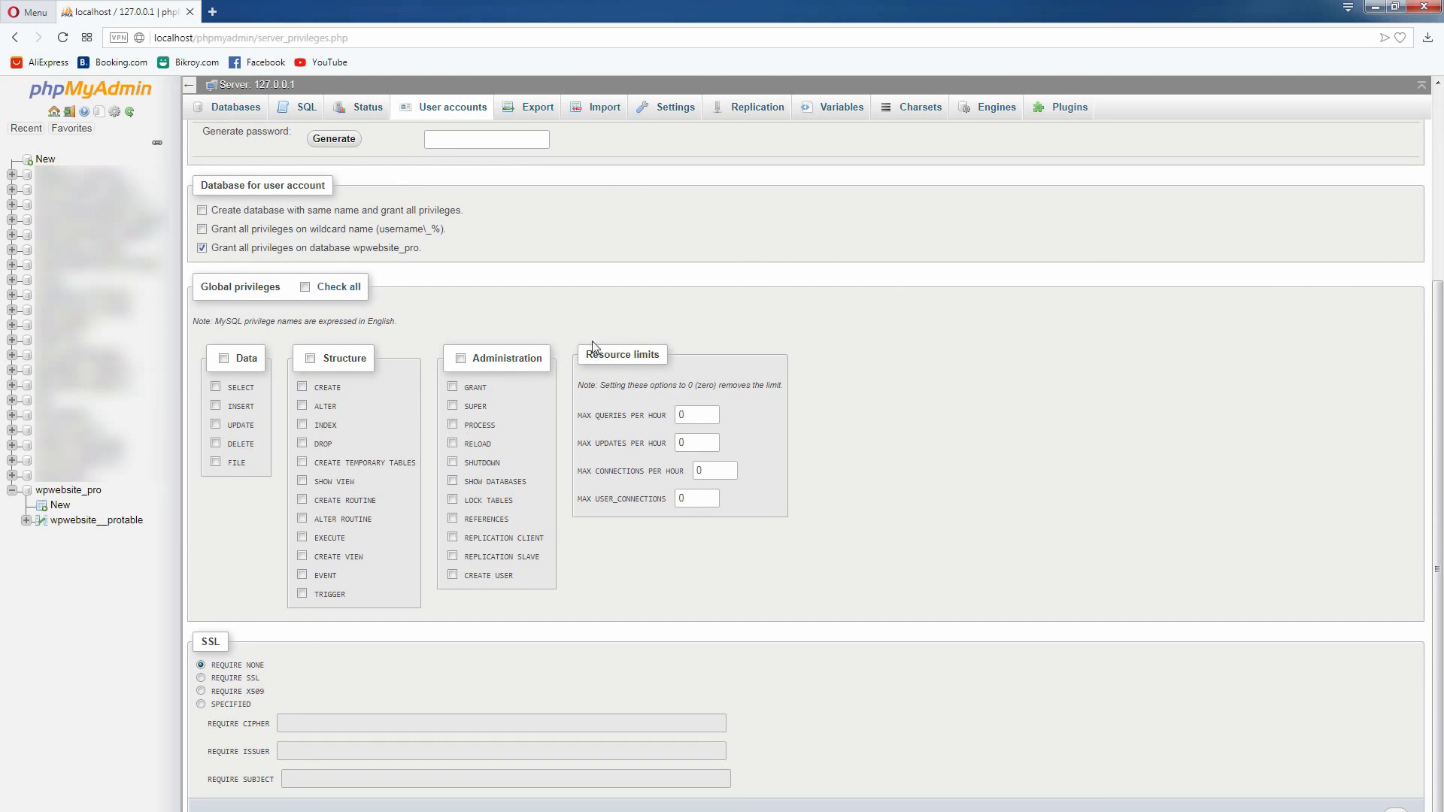
pyautogui.scroll(1, 813, 325)
pyautogui.scroll(3, 813, 319)
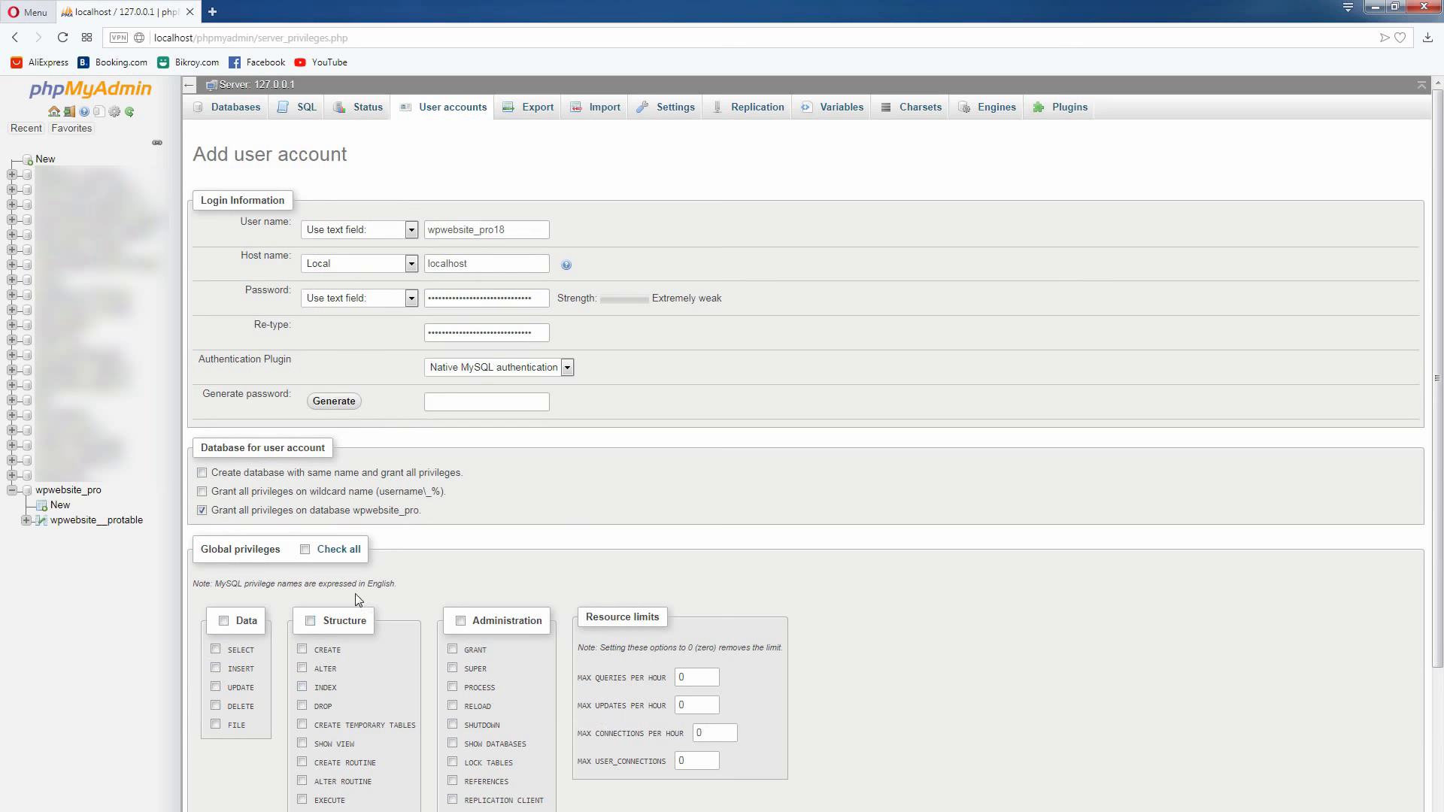
# Select all global privileges for wpwebsite_pro18 and create the user account
pyautogui.click(306, 551)
pyautogui.scroll(-2, 942, 577)
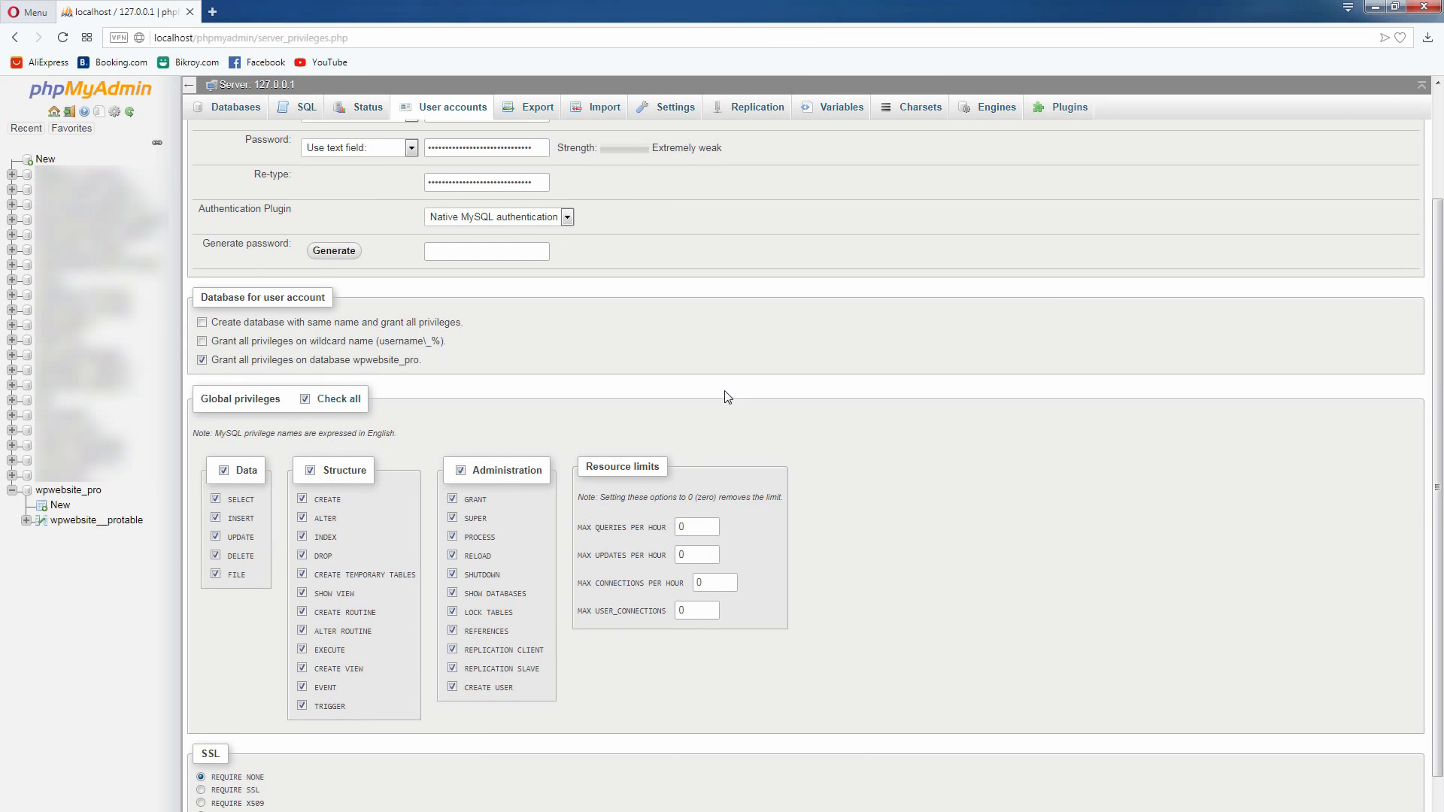
pyautogui.scroll(-2, 727, 398)
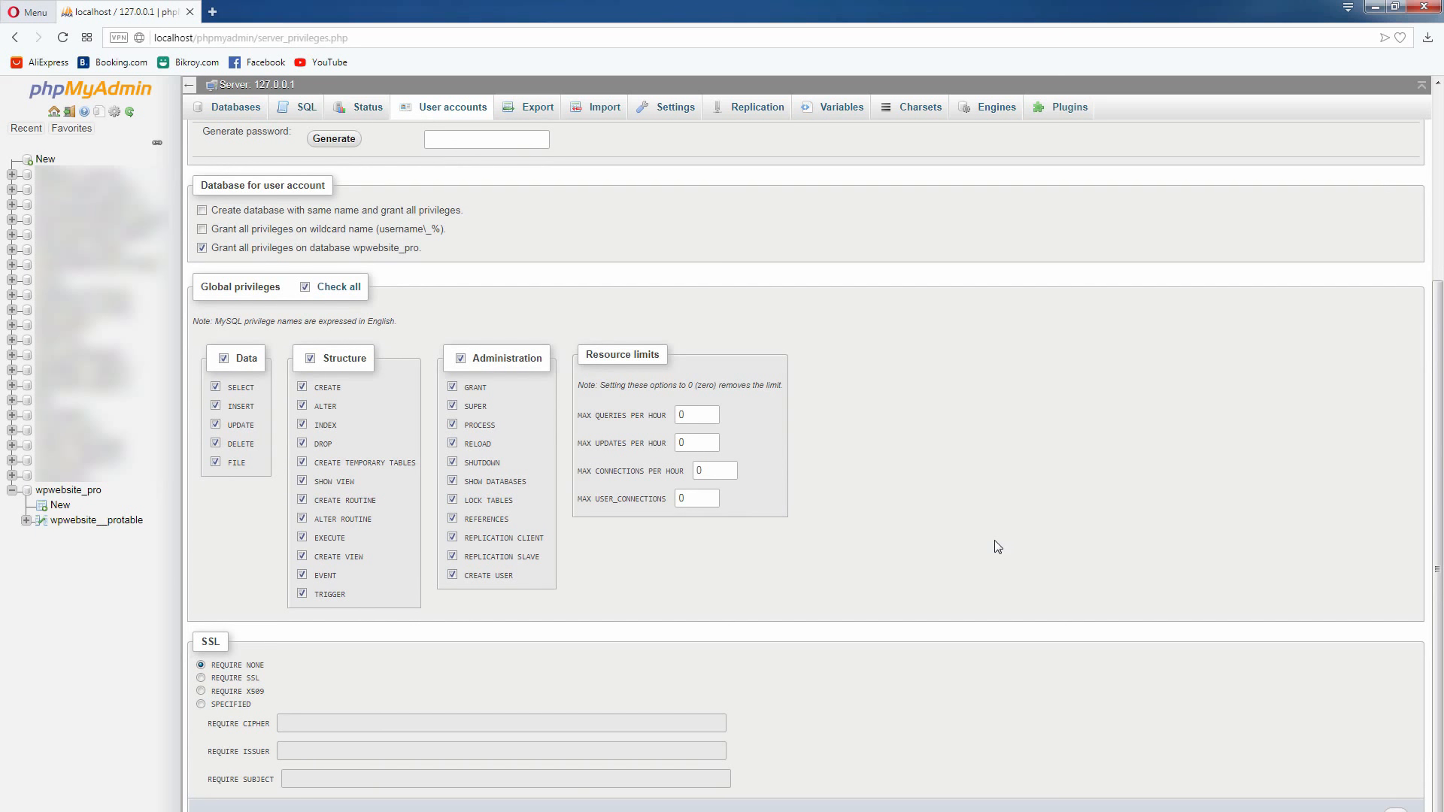
pyautogui.scroll(3, 994, 540)
pyautogui.scroll(-3, 994, 540)
pyautogui.click(1395, 810)
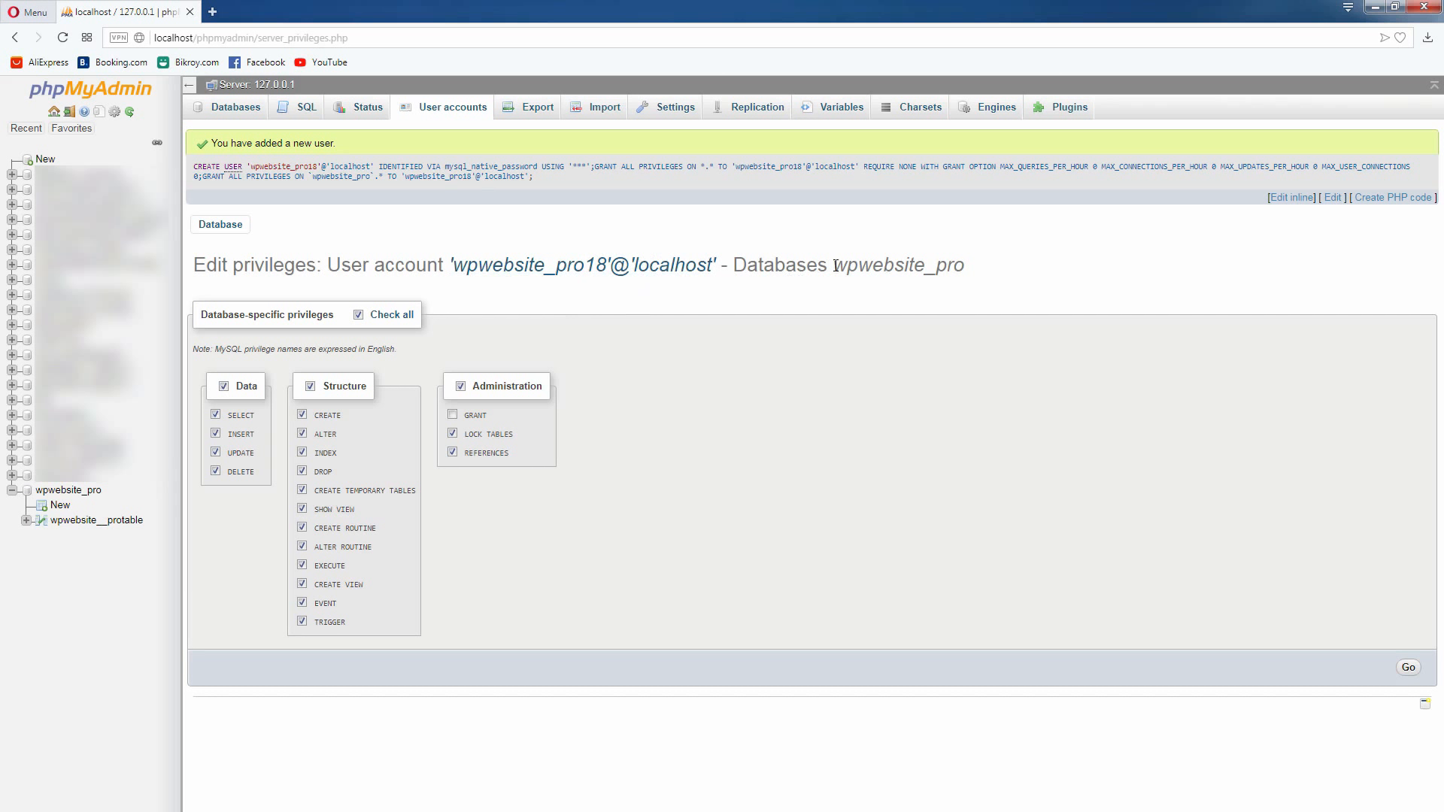
pyautogui.moveTo(835, 267); pyautogui.dragTo(998, 274)
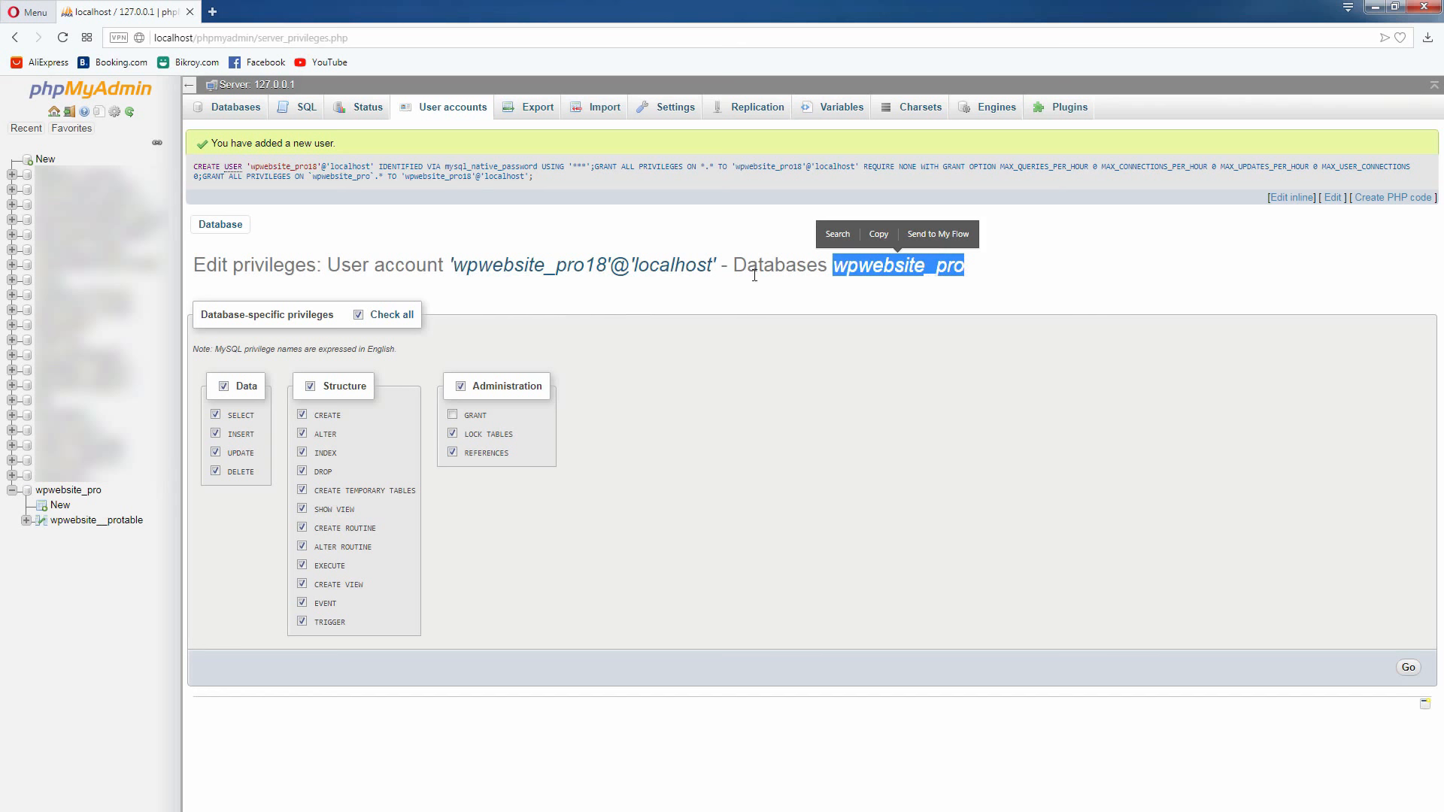
pyautogui.click(721, 309)
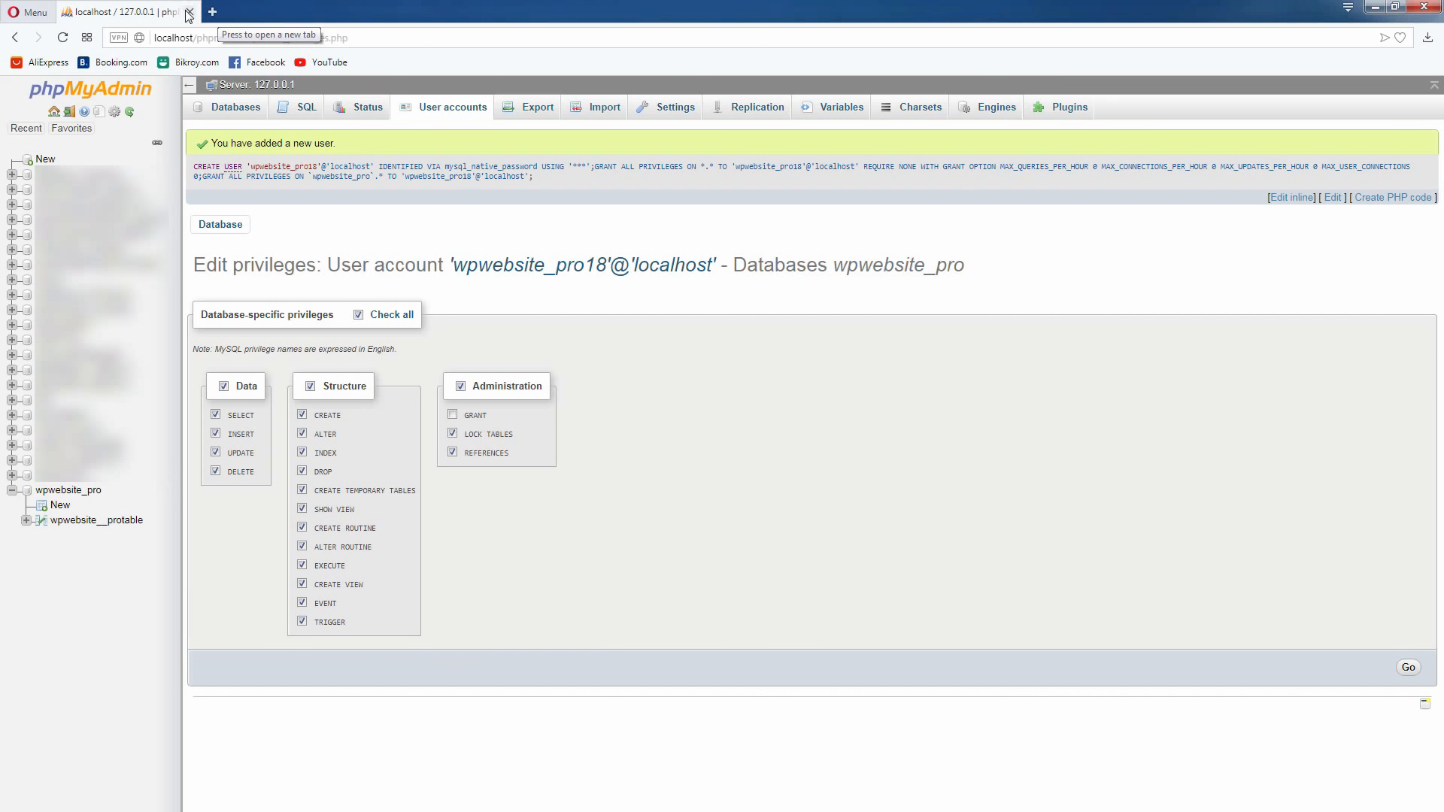
# Close the phpMyAdmin page and open localhost in the browser
pyautogui.click(189, 12)
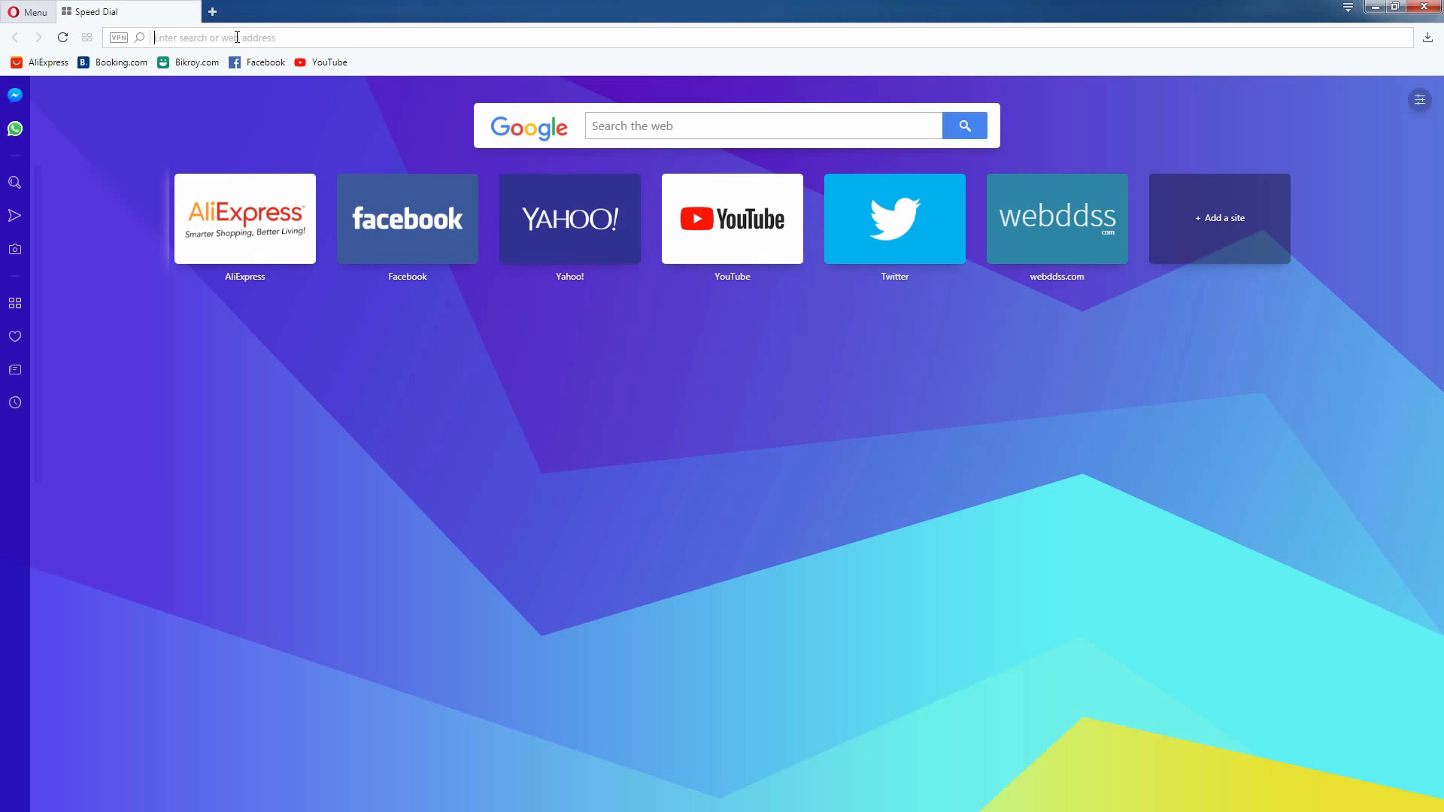
pyautogui.write('localhost')
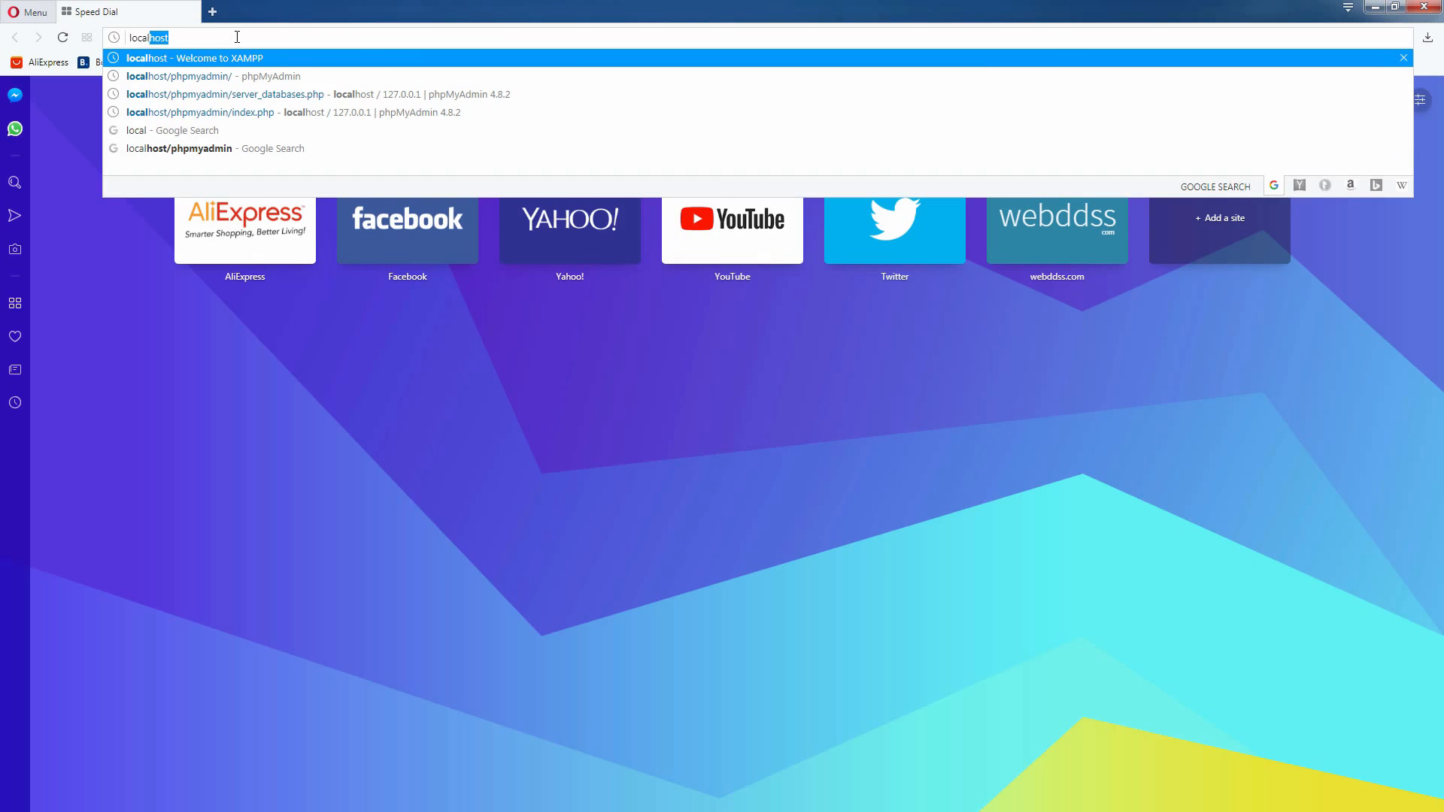
pyautogui.click(188, 58)
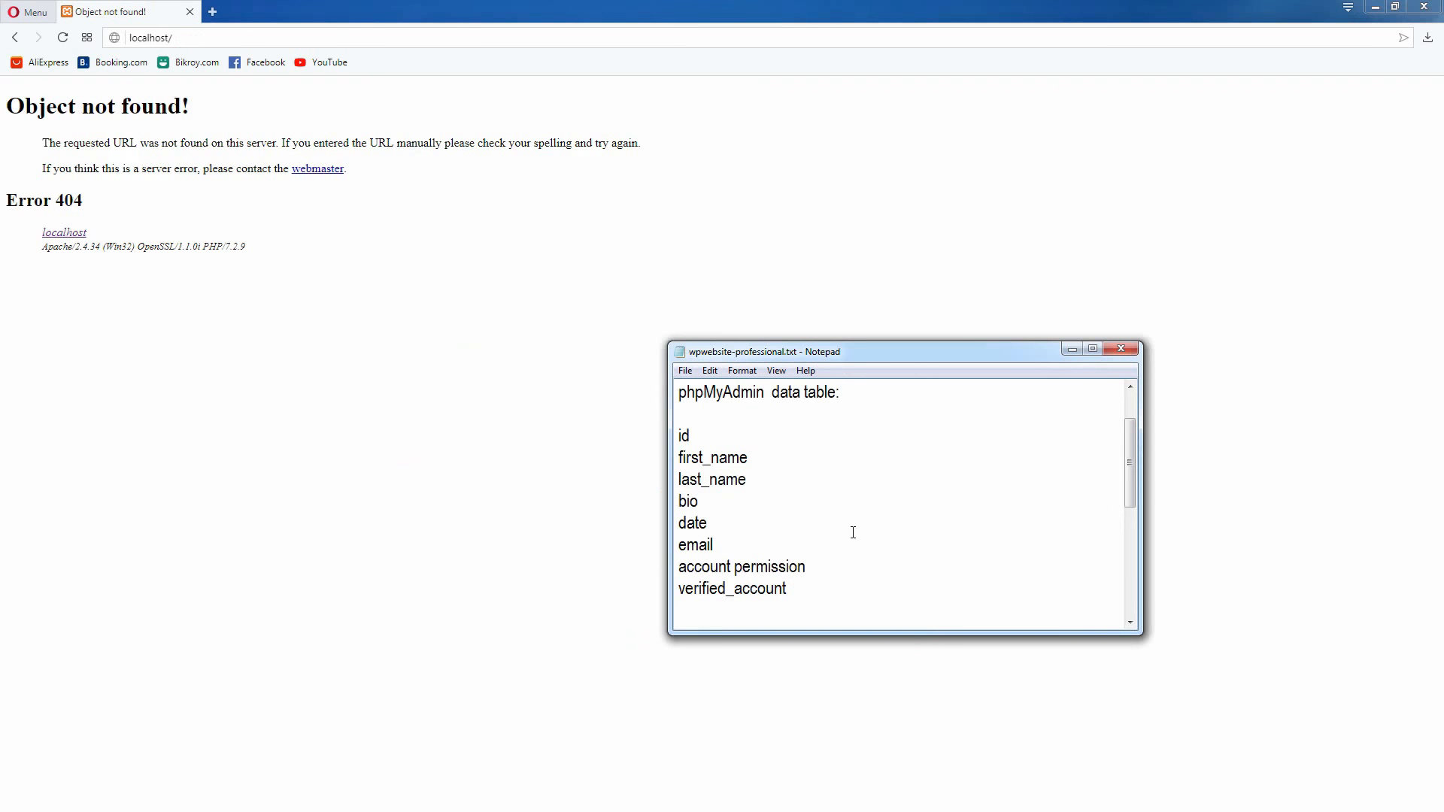
# Copy the folder name wpwebsite-professional from the notes and open localhost/wpwebsite-professional in the browser
pyautogui.scroll(1, 853, 533)
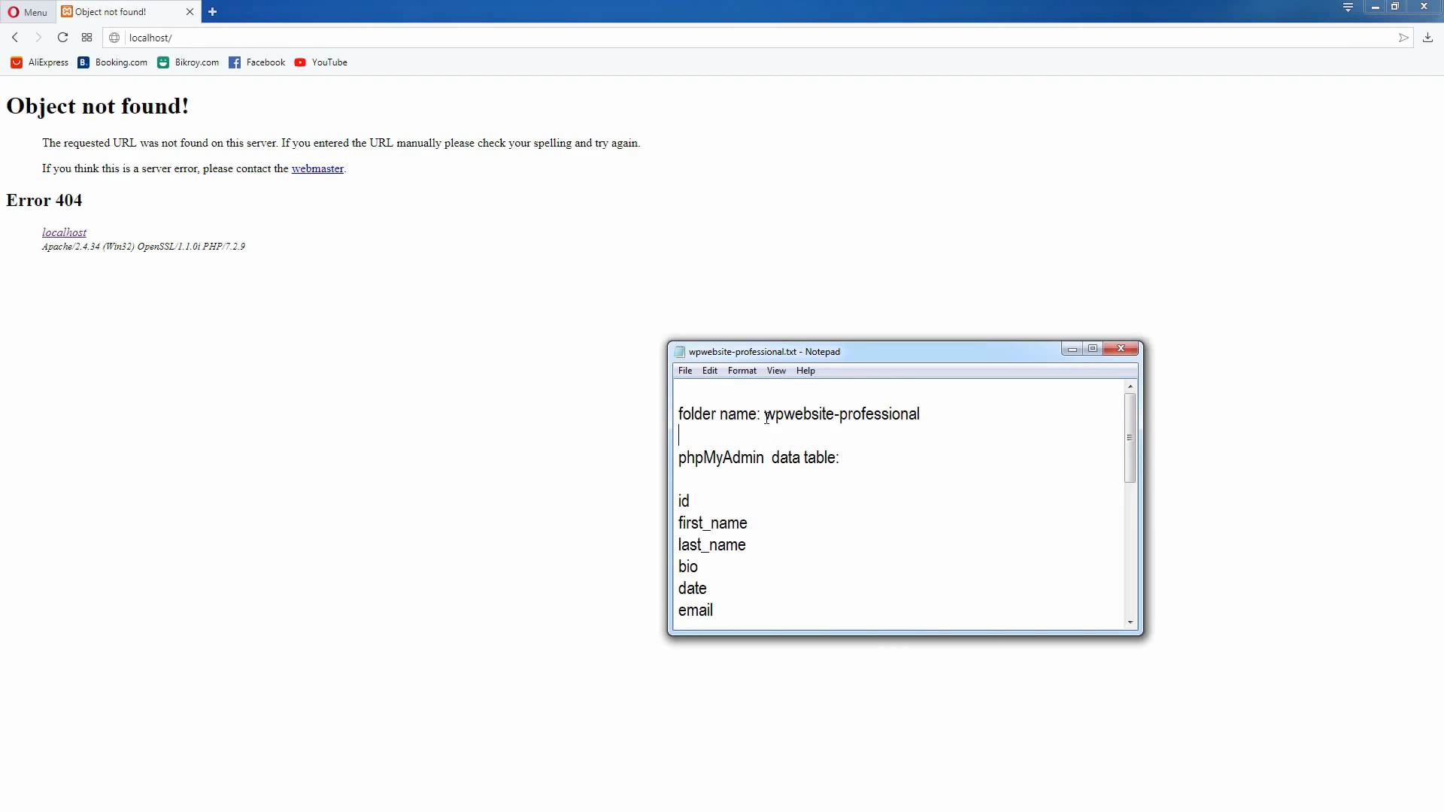
pyautogui.moveTo(766, 418); pyautogui.dragTo(943, 416)
pyautogui.rightClick(893, 415)
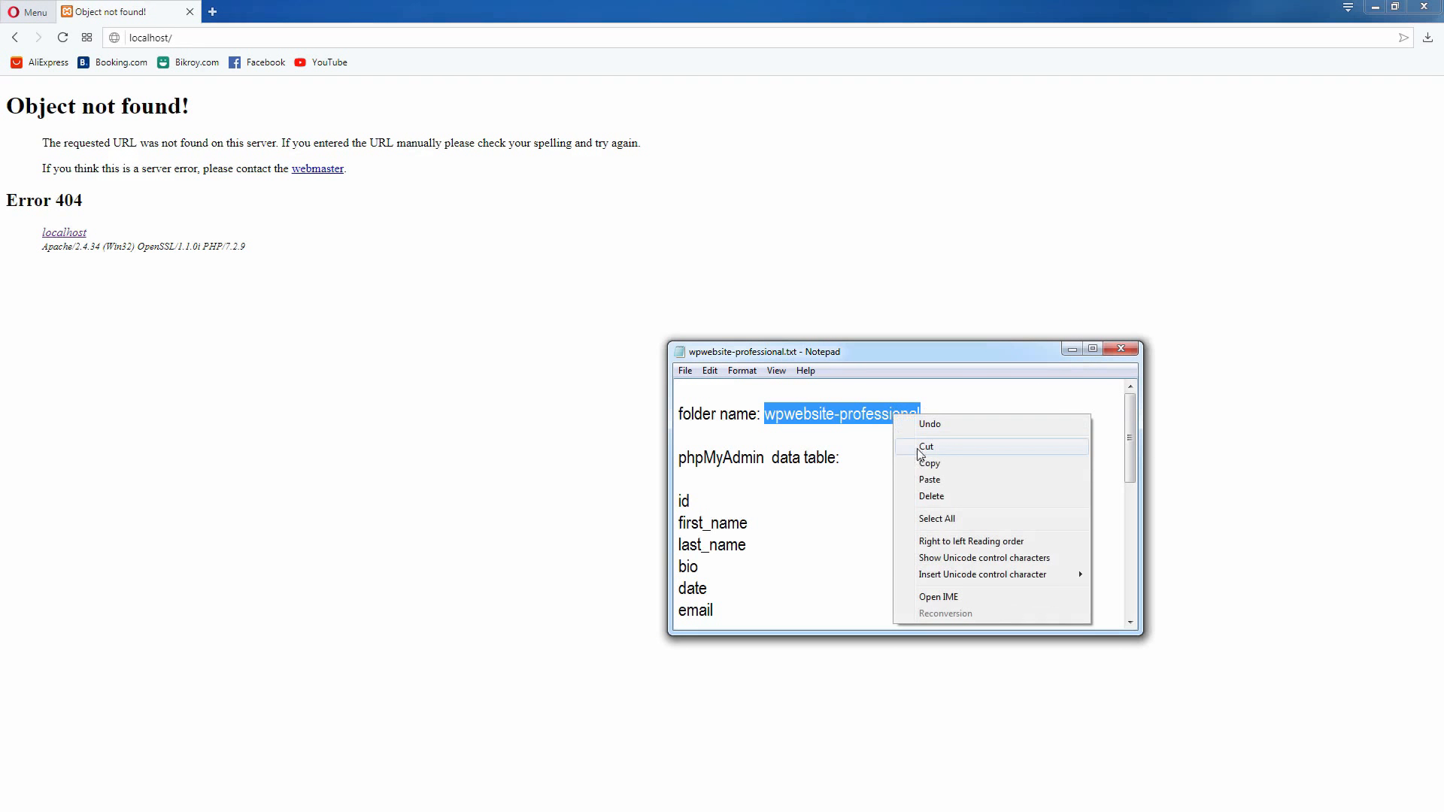
pyautogui.click(921, 463)
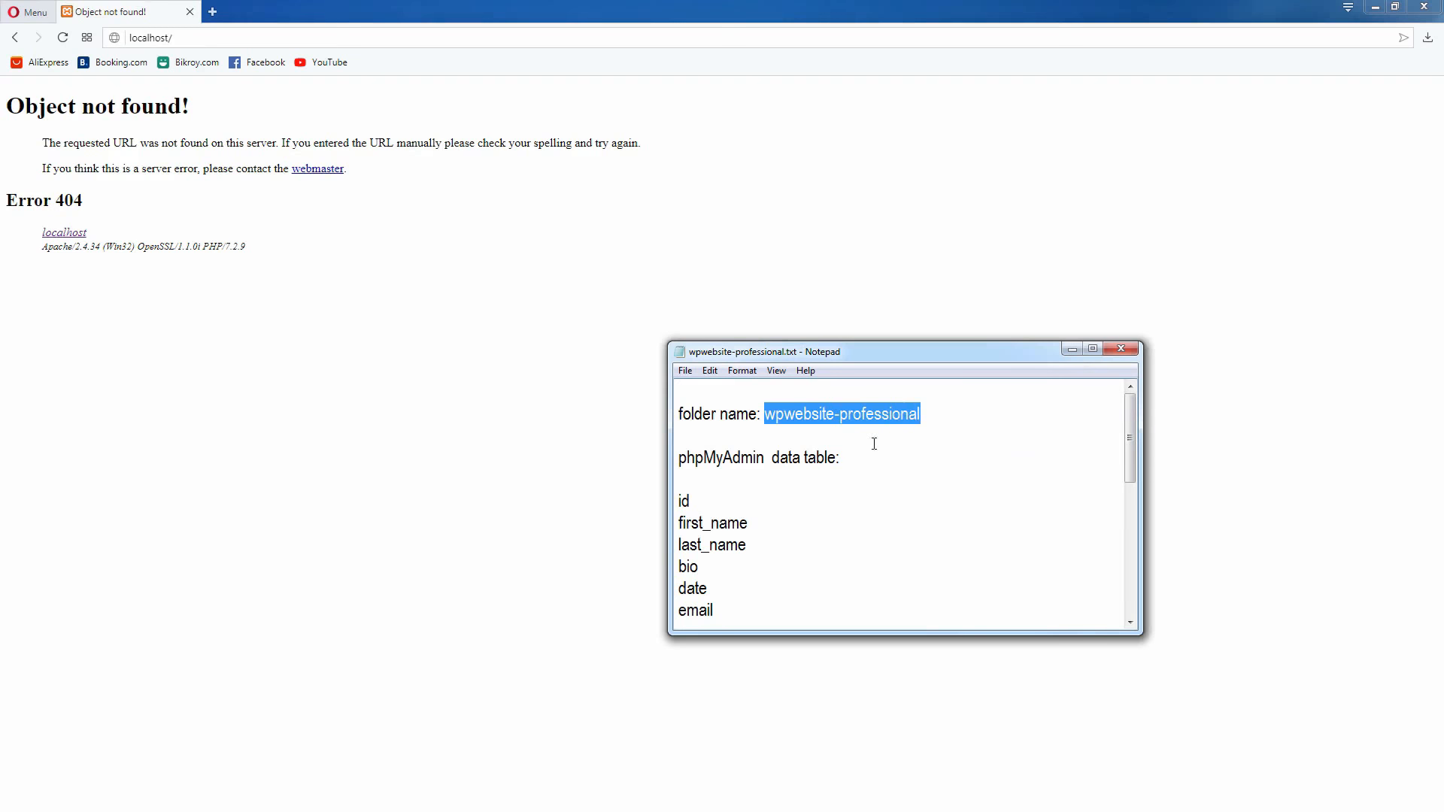
pyautogui.click(230, 37)
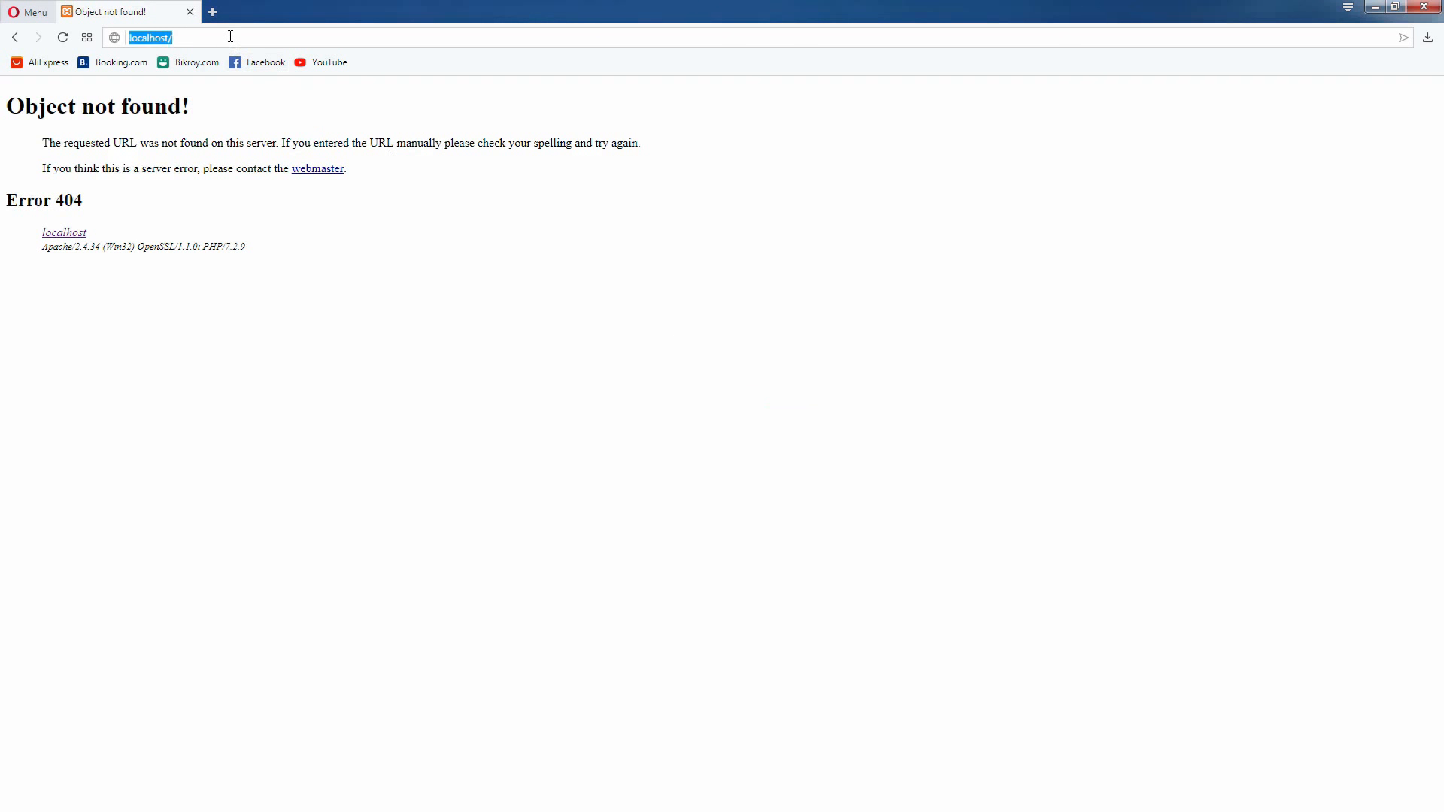
pyautogui.click(233, 38)
pyautogui.rightClick(233, 38)
pyautogui.click(267, 110)
pyautogui.press('Return')
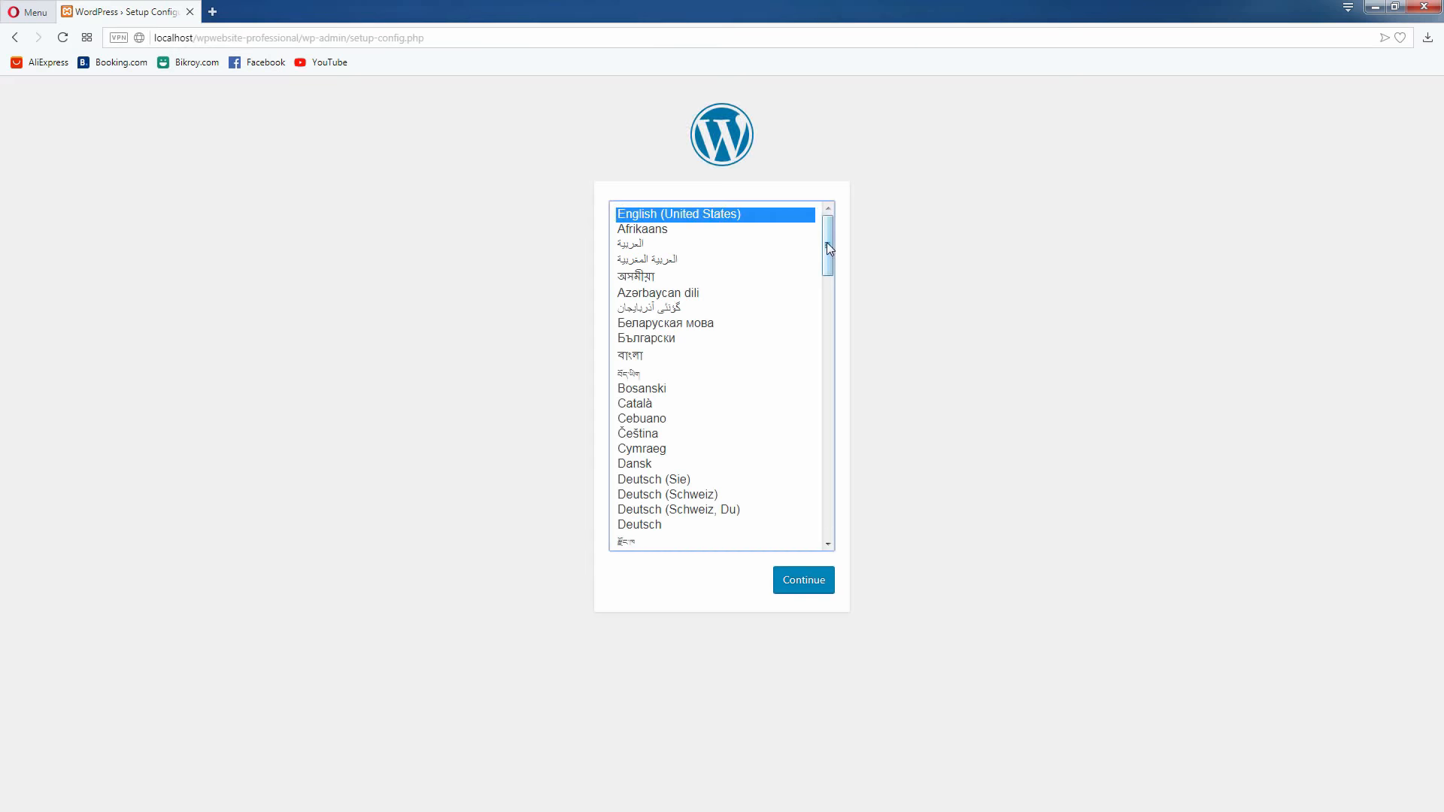
# Review the installation languages, continue with English (United States), and proceed to the database connection form
pyautogui.moveTo(827, 247)
pyautogui.mouseDown()
pyautogui.moveTo(837, 531)
pyautogui.moveTo(806, 326)
pyautogui.moveTo(808, 225)
pyautogui.mouseUp()
pyautogui.moveTo(827, 233); pyautogui.dragTo(838, 454)
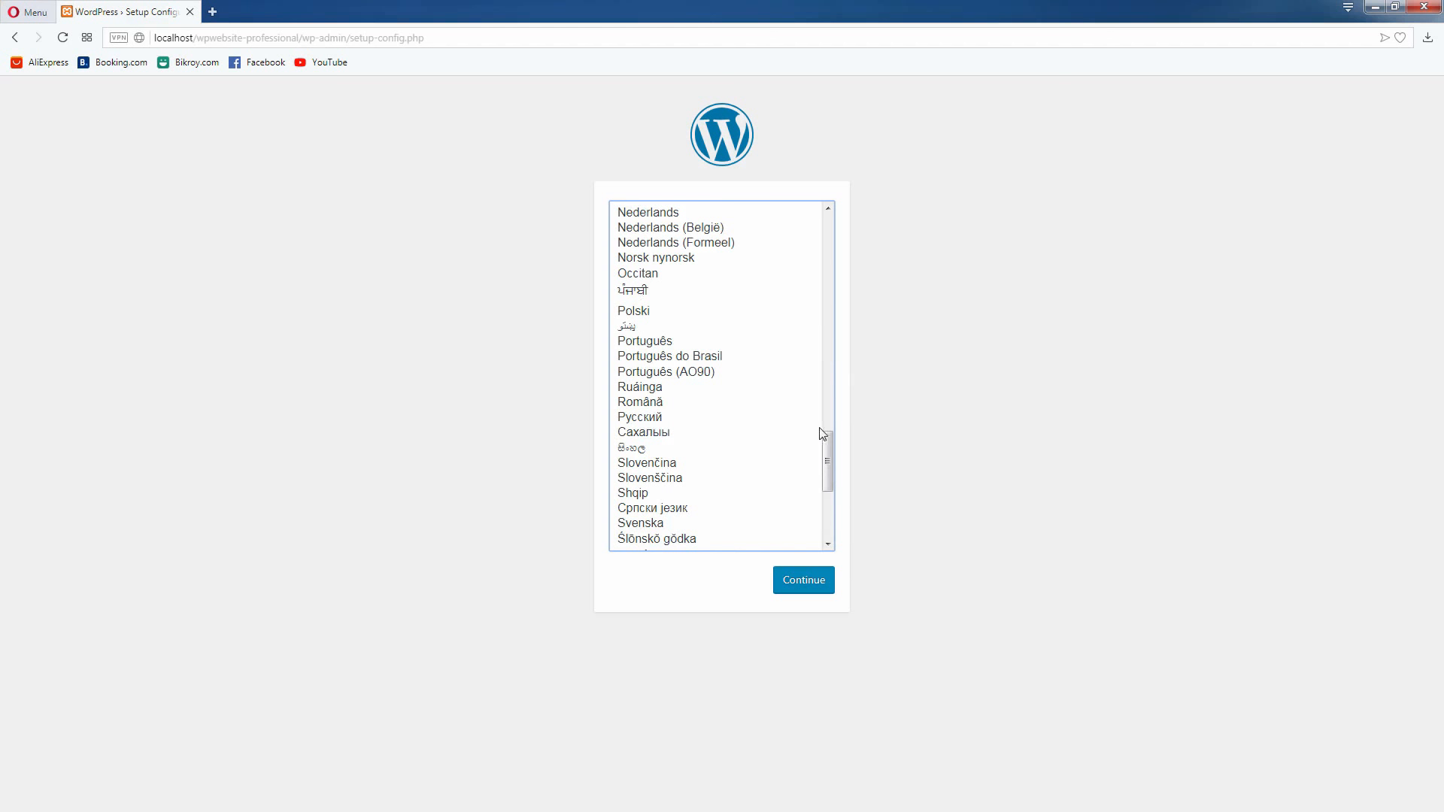
pyautogui.moveTo(830, 443); pyautogui.dragTo(828, 210)
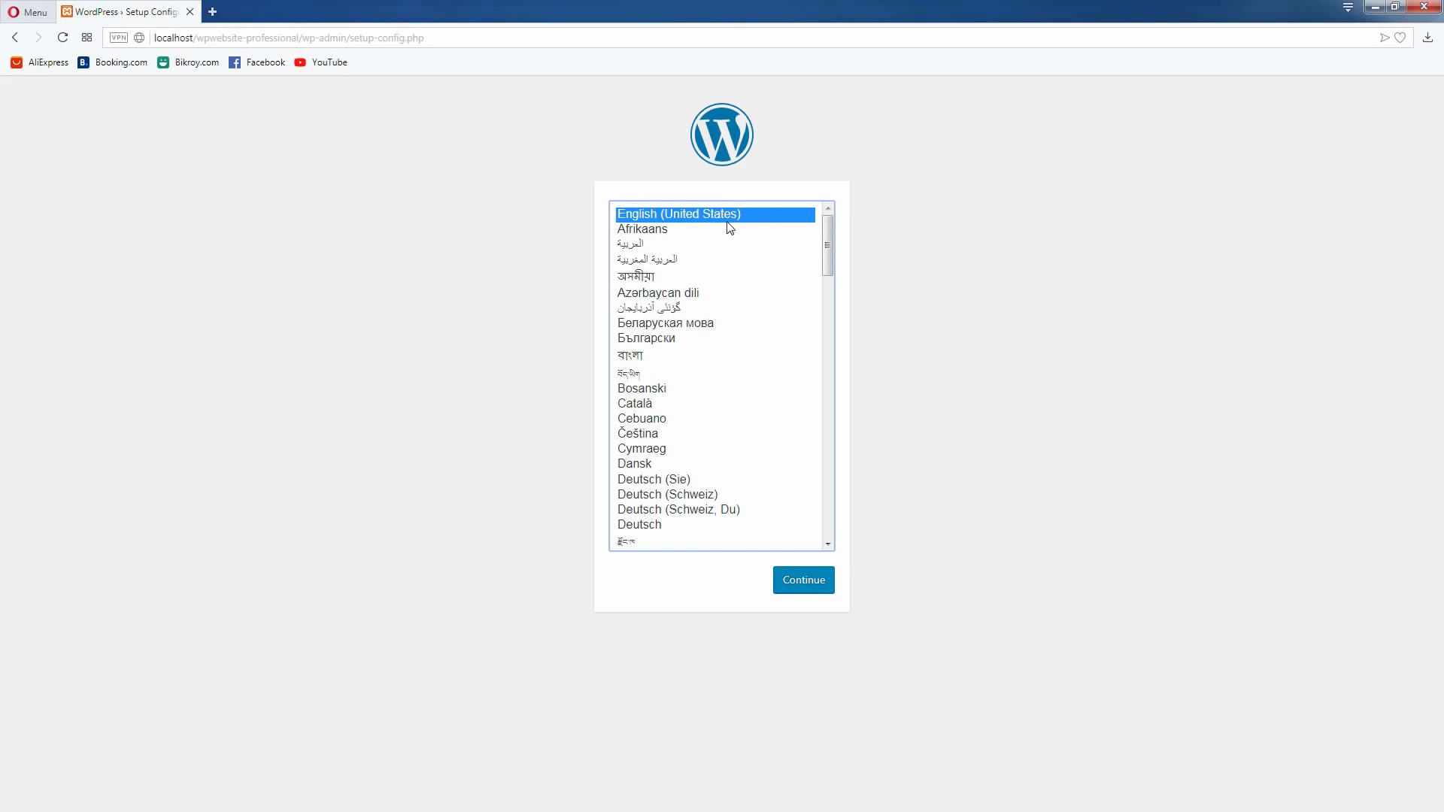
pyautogui.click(802, 582)
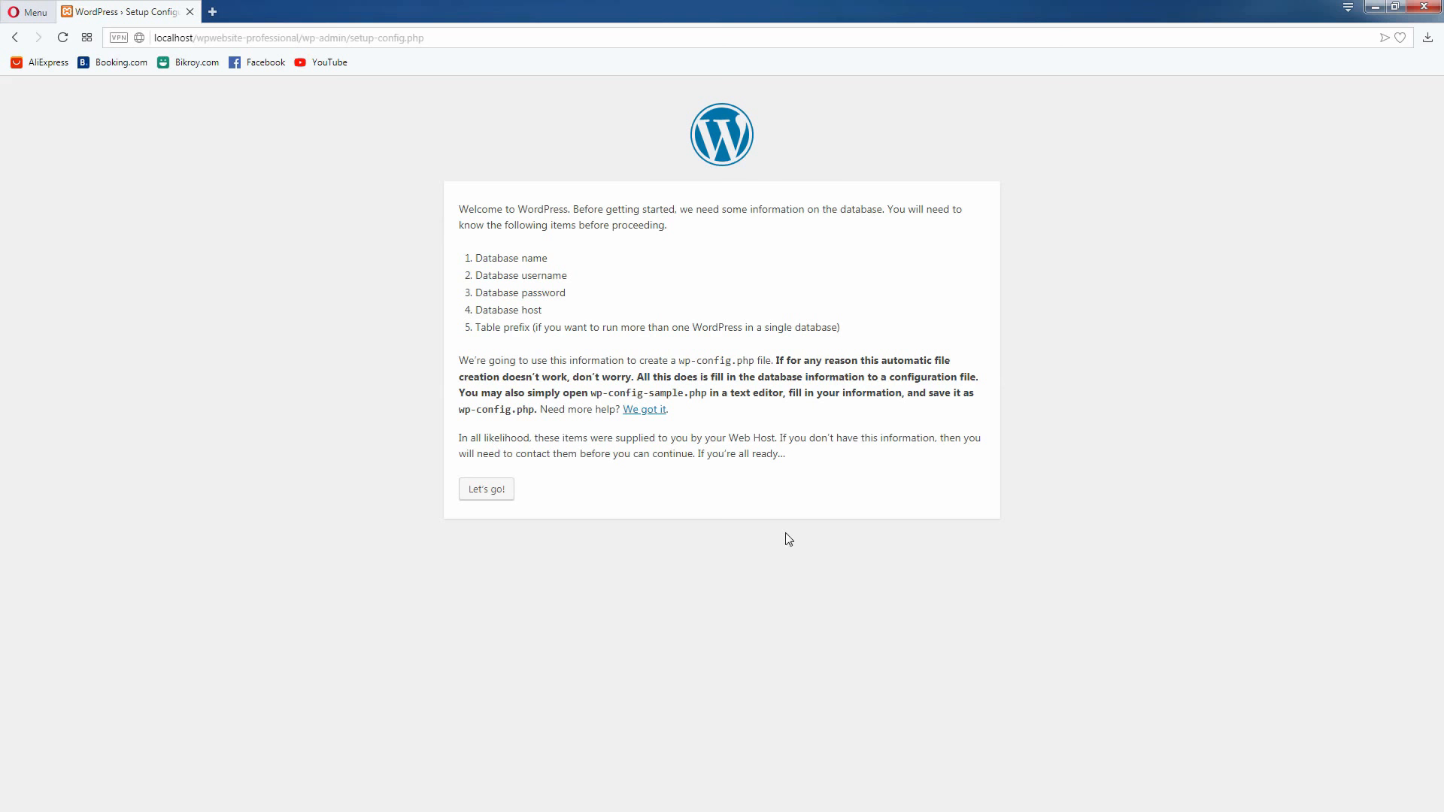
pyautogui.click(502, 496)
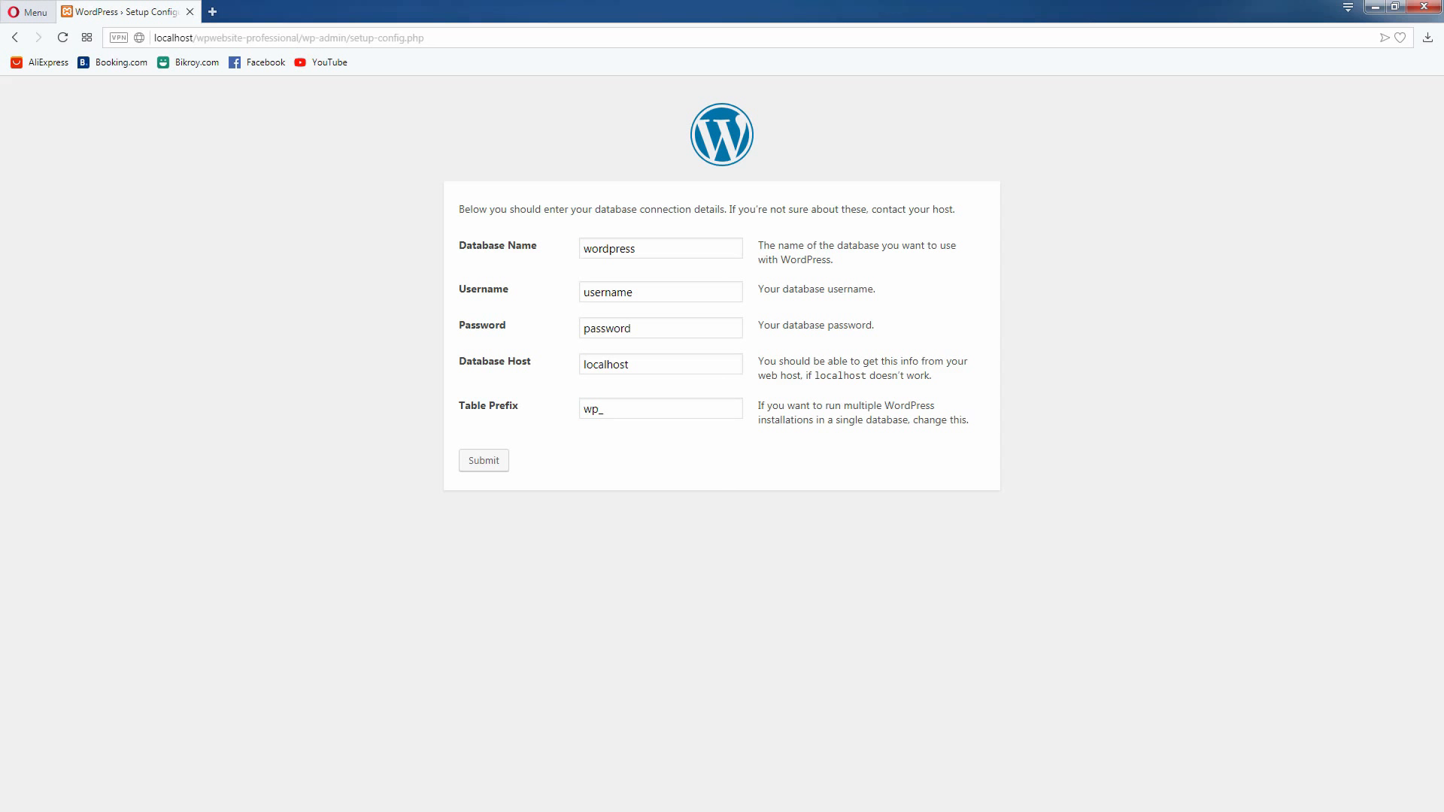
# Find the database entry in the Notepad notes and copy the name wpwebsite_pro
pyautogui.hotkey('alt', 'Tab')
pyautogui.click(799, 523)
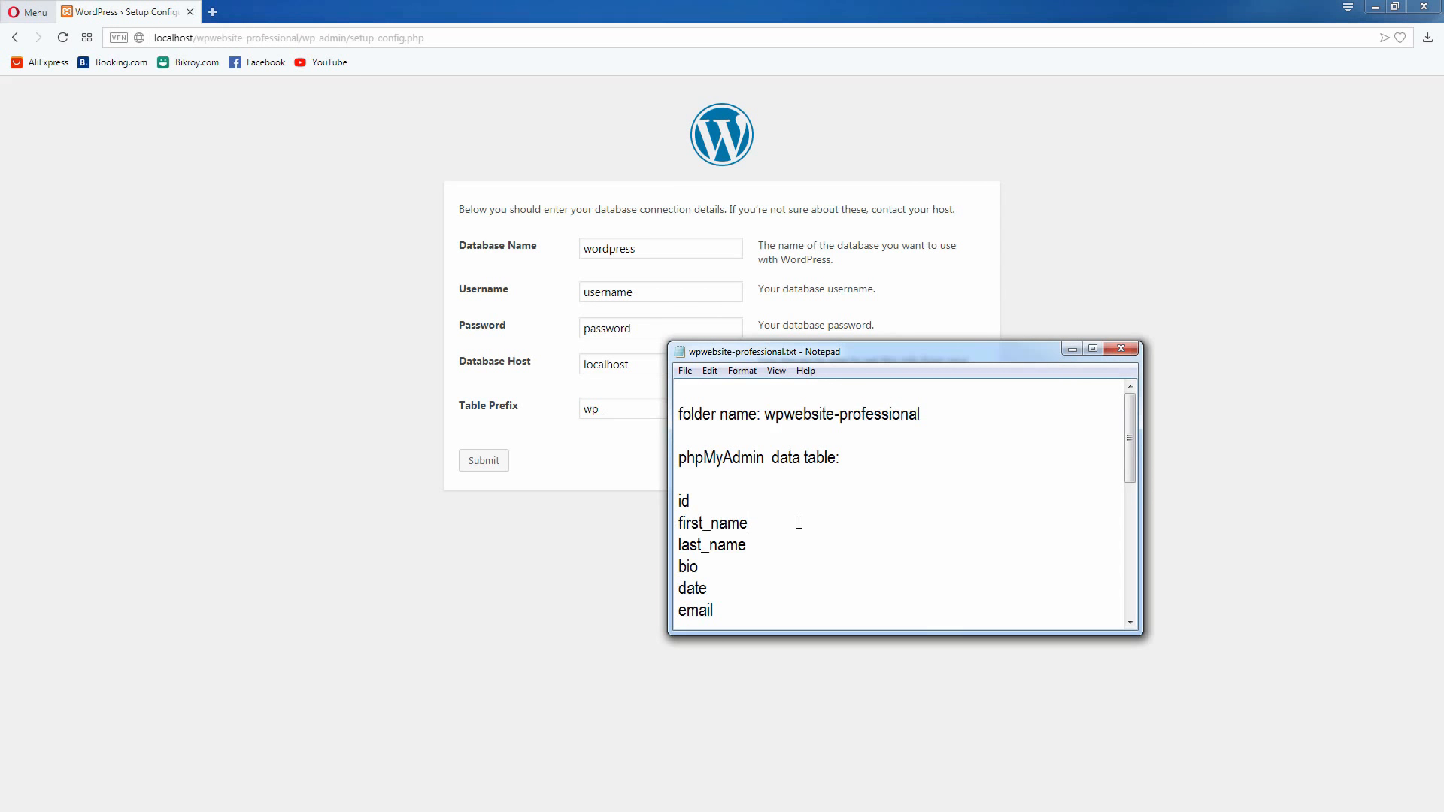
pyautogui.scroll(-3, 804, 525)
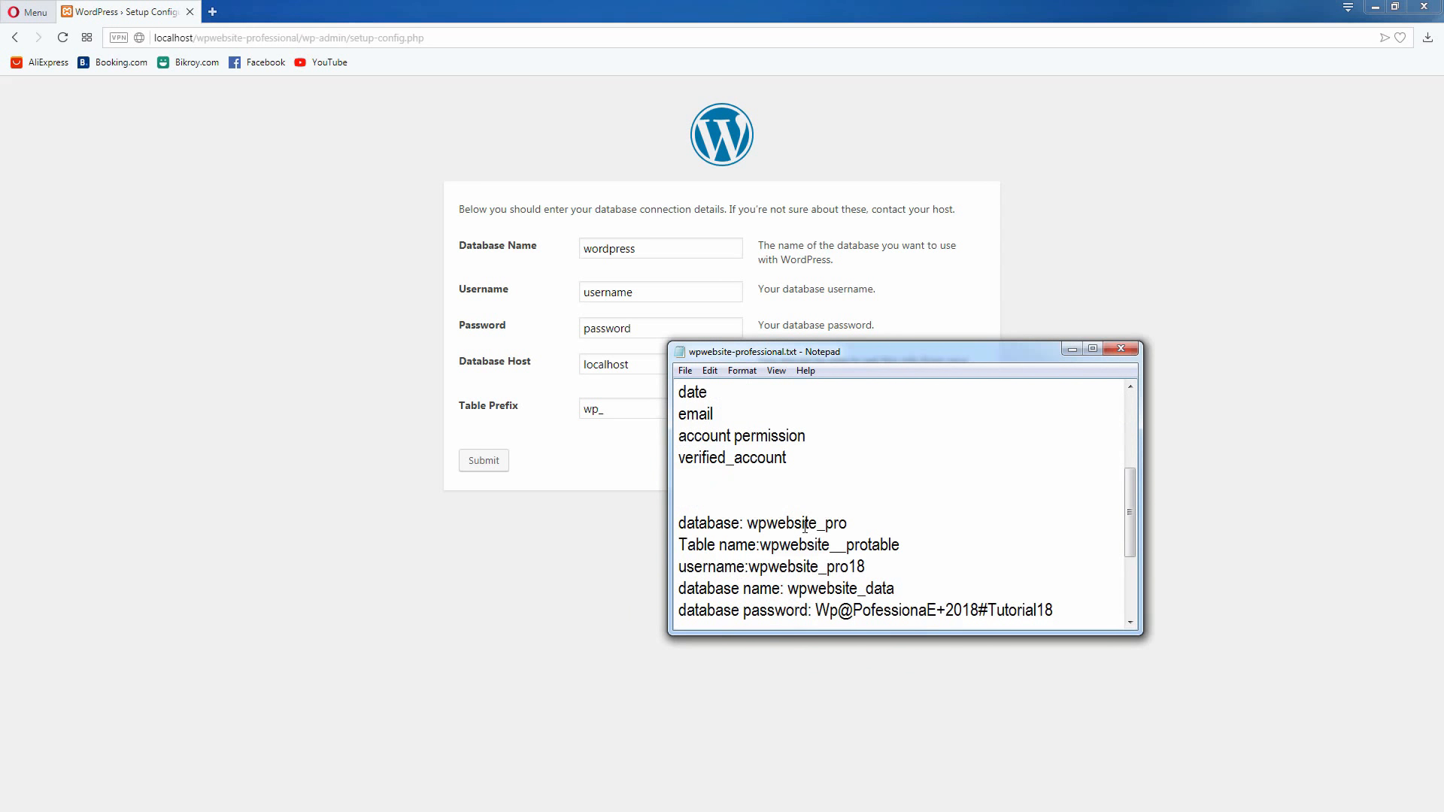
pyautogui.scroll(-2, 805, 525)
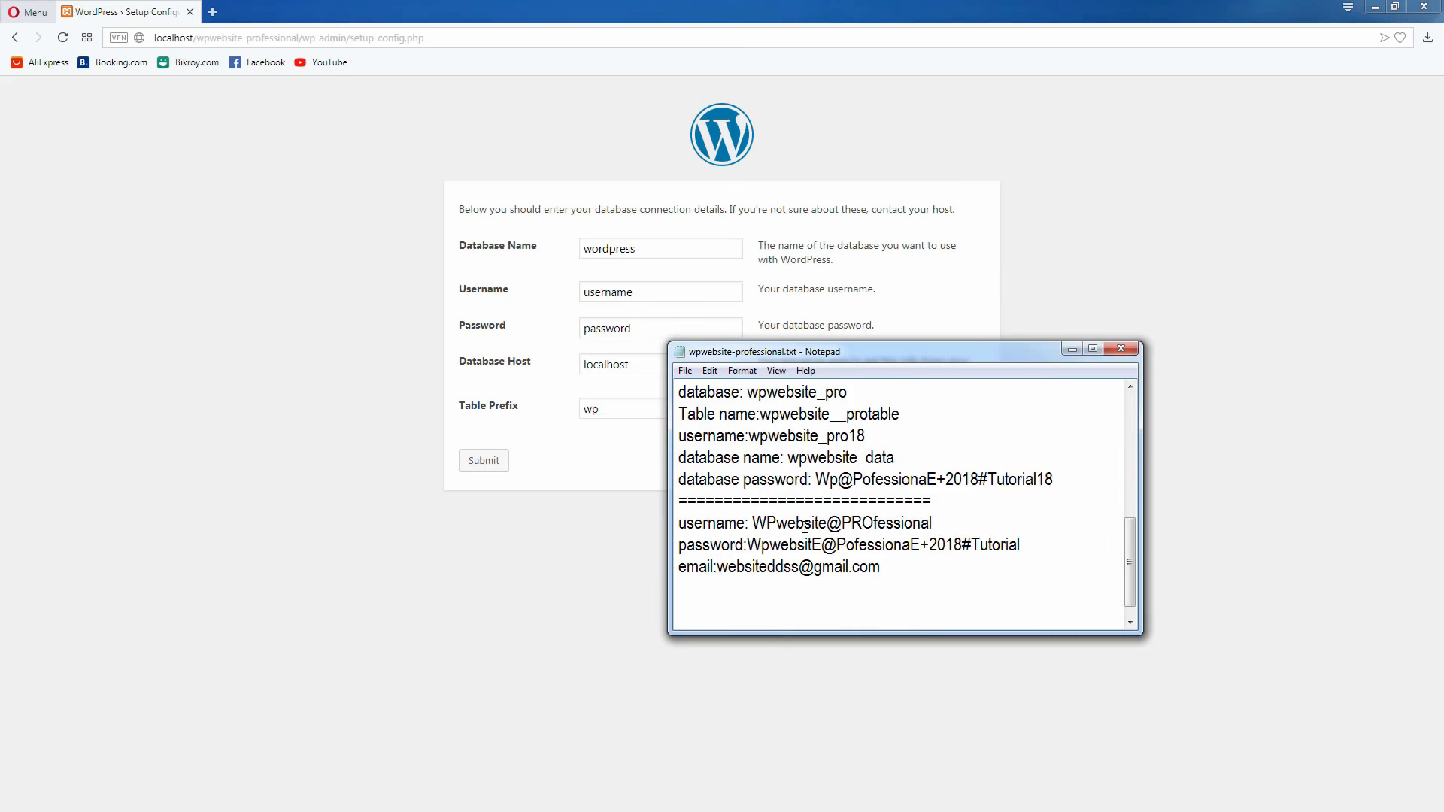
pyautogui.scroll(1, 805, 527)
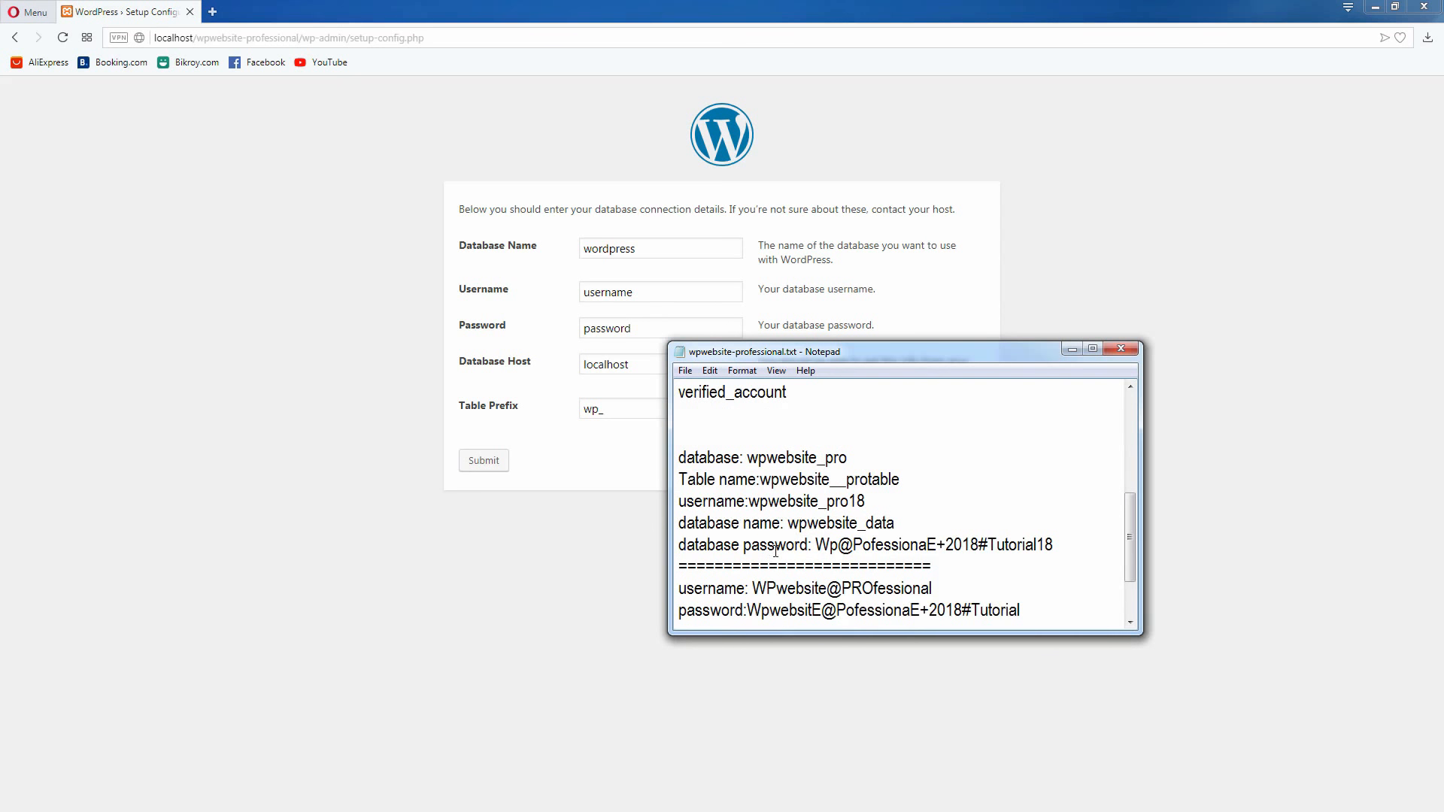
pyautogui.click(749, 498)
pyautogui.moveTo(750, 467); pyautogui.dragTo(834, 454)
pyautogui.click(763, 467)
pyautogui.doubleClick(774, 458)
pyautogui.rightClick(845, 458)
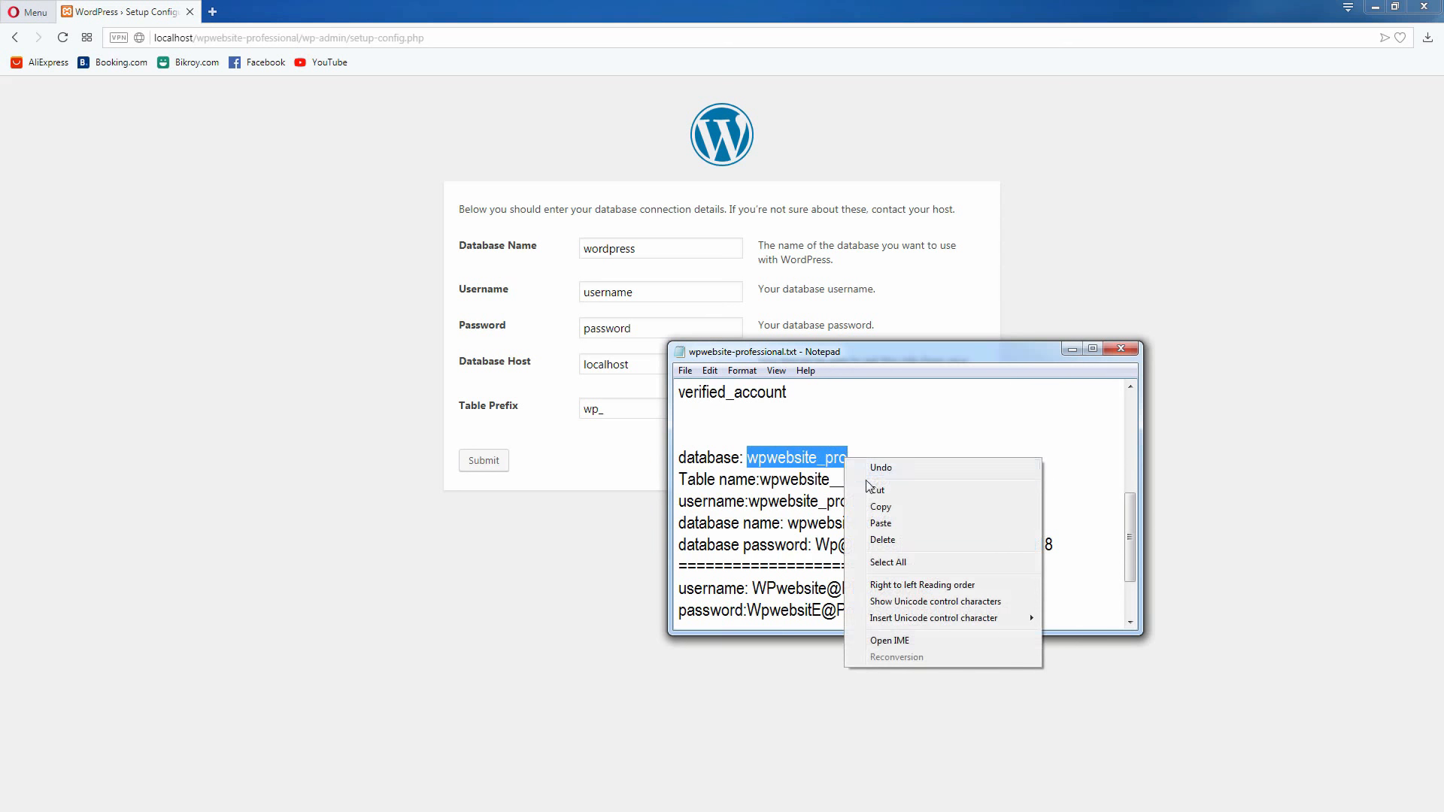
pyautogui.click(873, 507)
# Replace the default Database Name in the WordPress setup form with the copied wpwebsite_pro
pyautogui.click(645, 251)
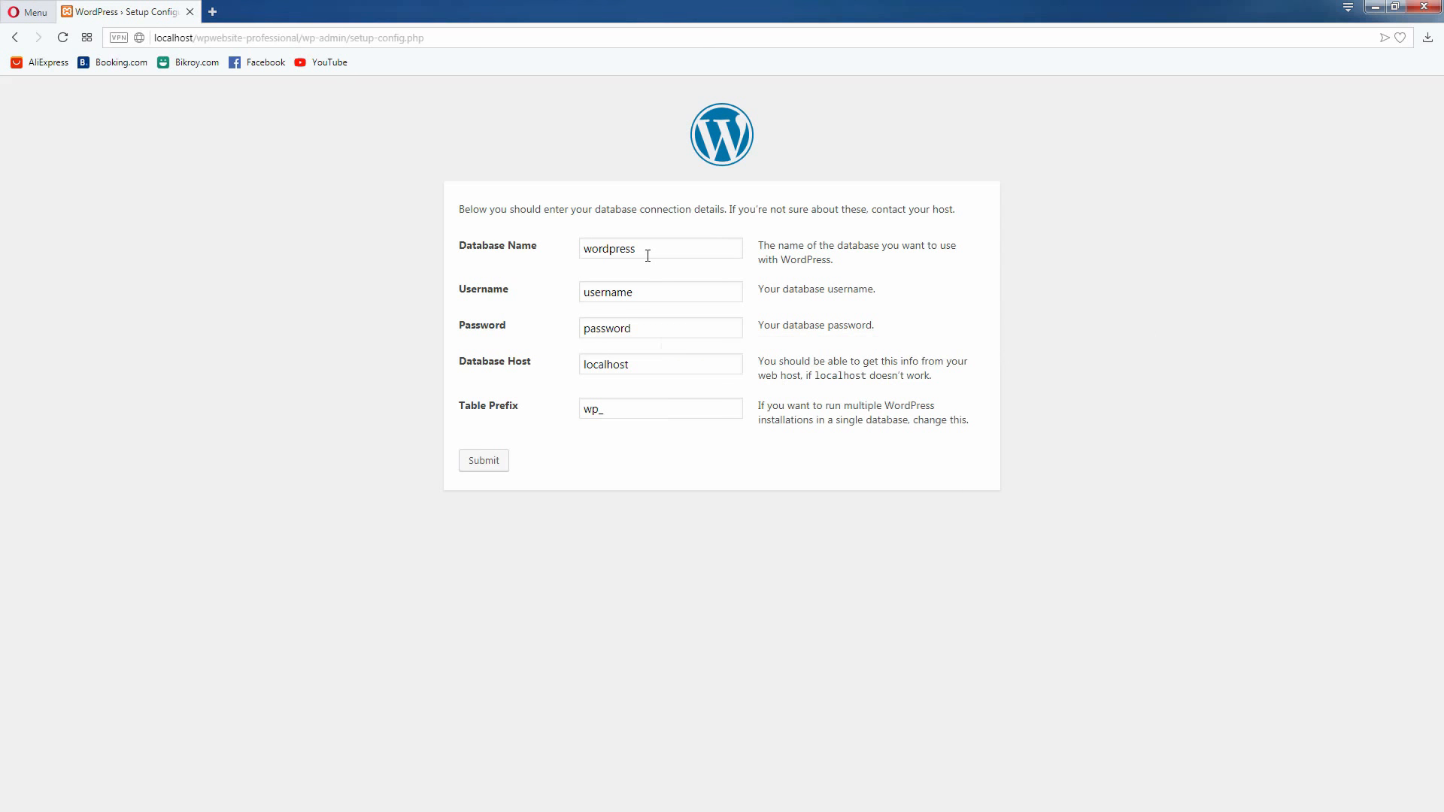
pyautogui.doubleClick(647, 252)
pyautogui.rightClick(648, 255)
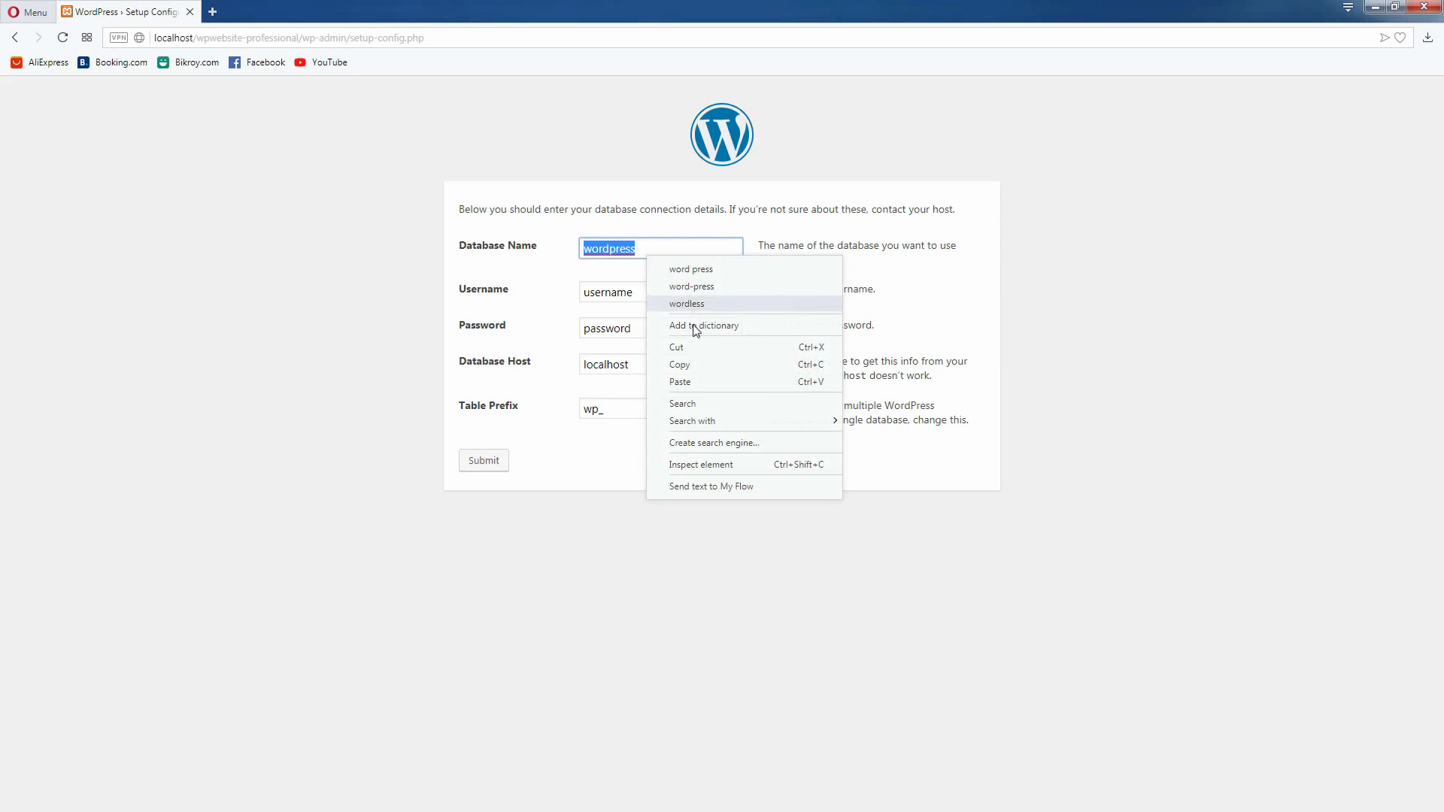
pyautogui.click(691, 380)
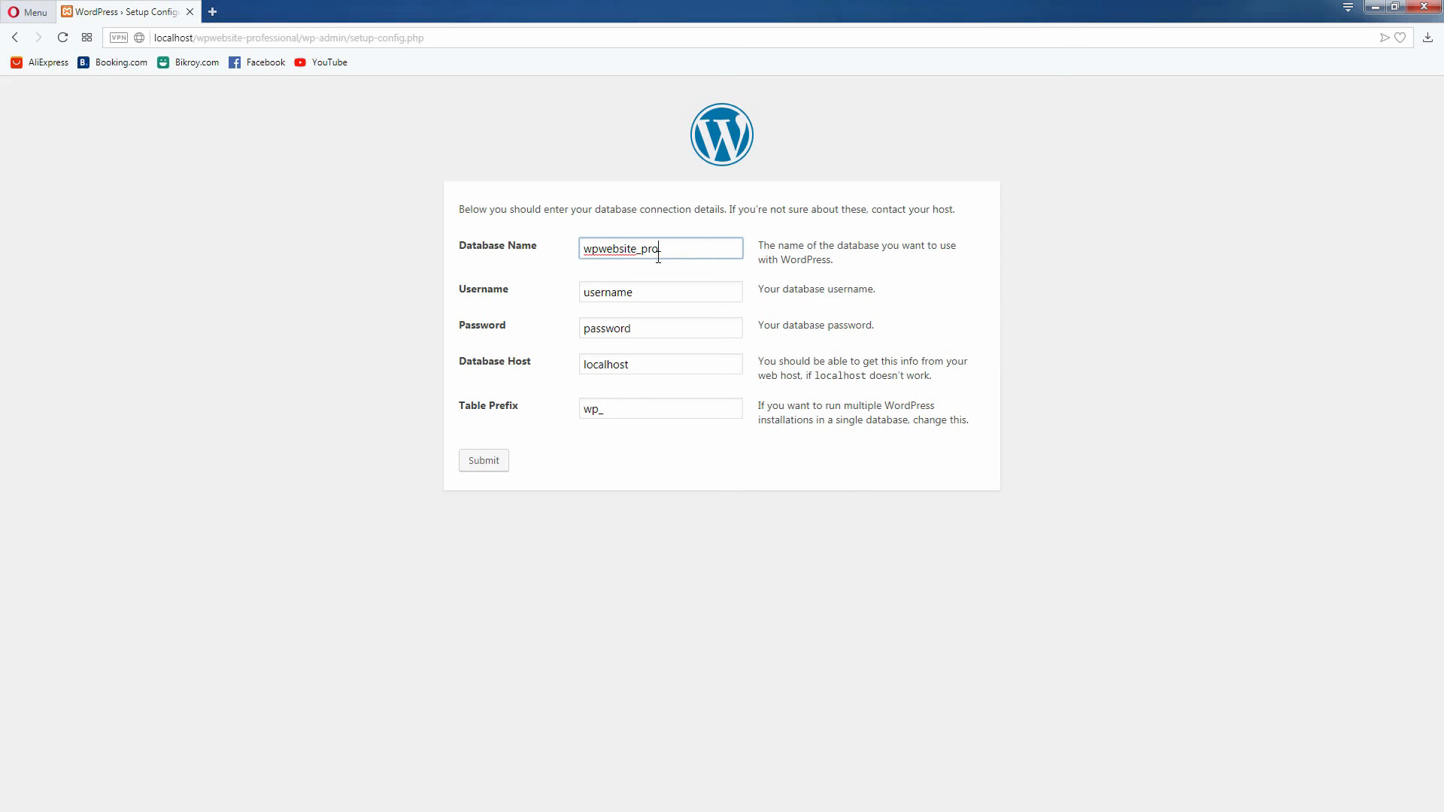
# Replace the default database Username with wpwebsite_pro18, copied from the notes
pyautogui.moveTo(207, 811)
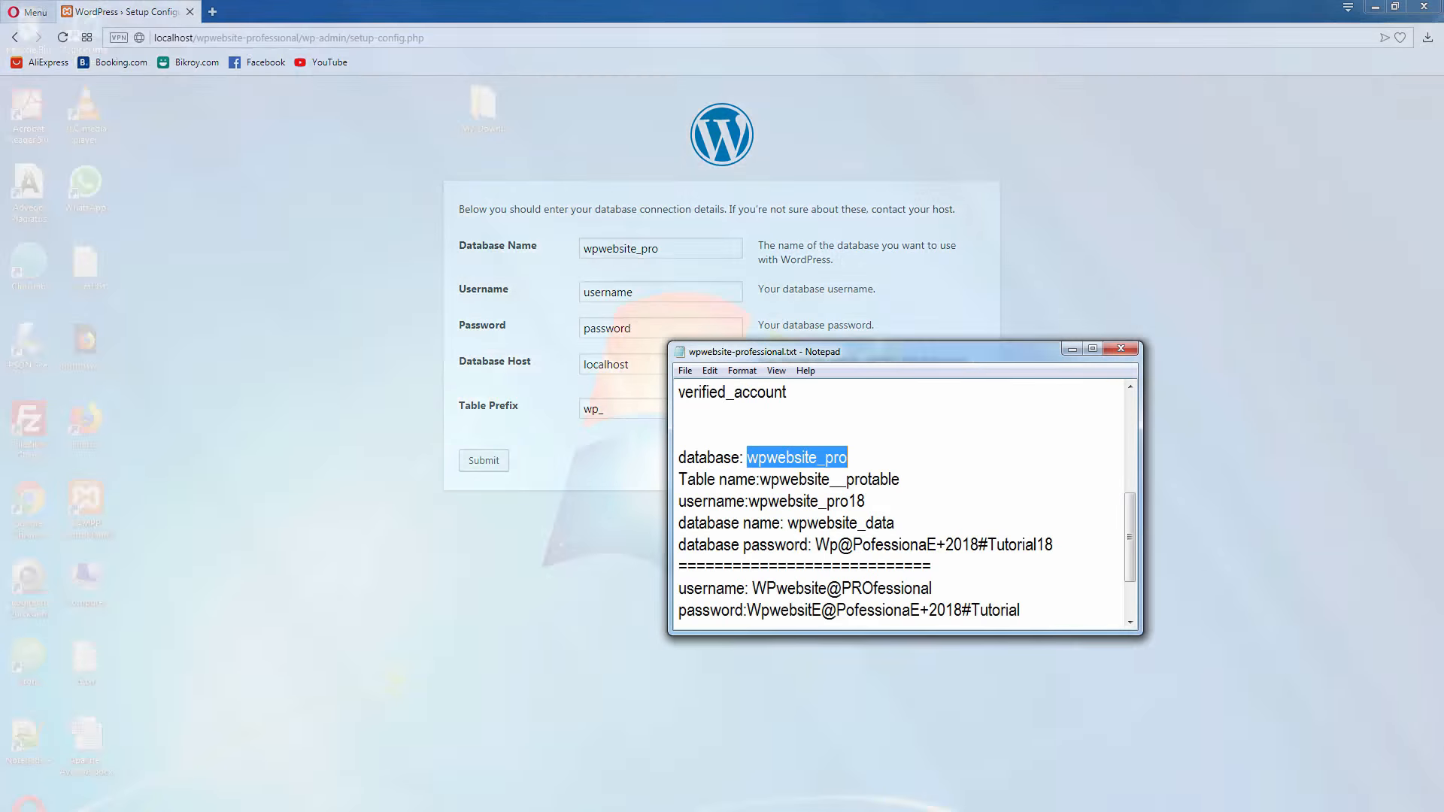
pyautogui.click(206, 782)
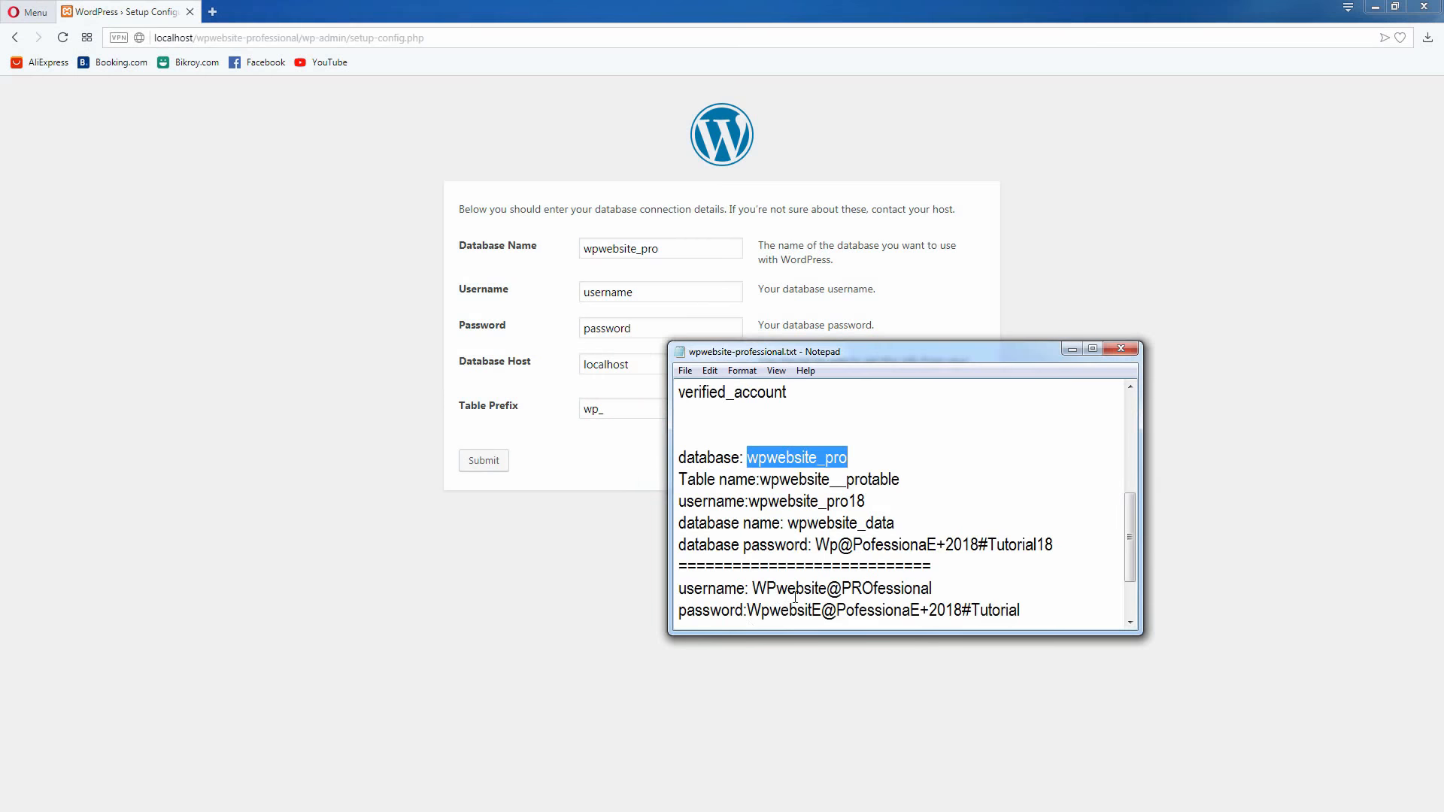
pyautogui.moveTo(750, 502); pyautogui.dragTo(867, 499)
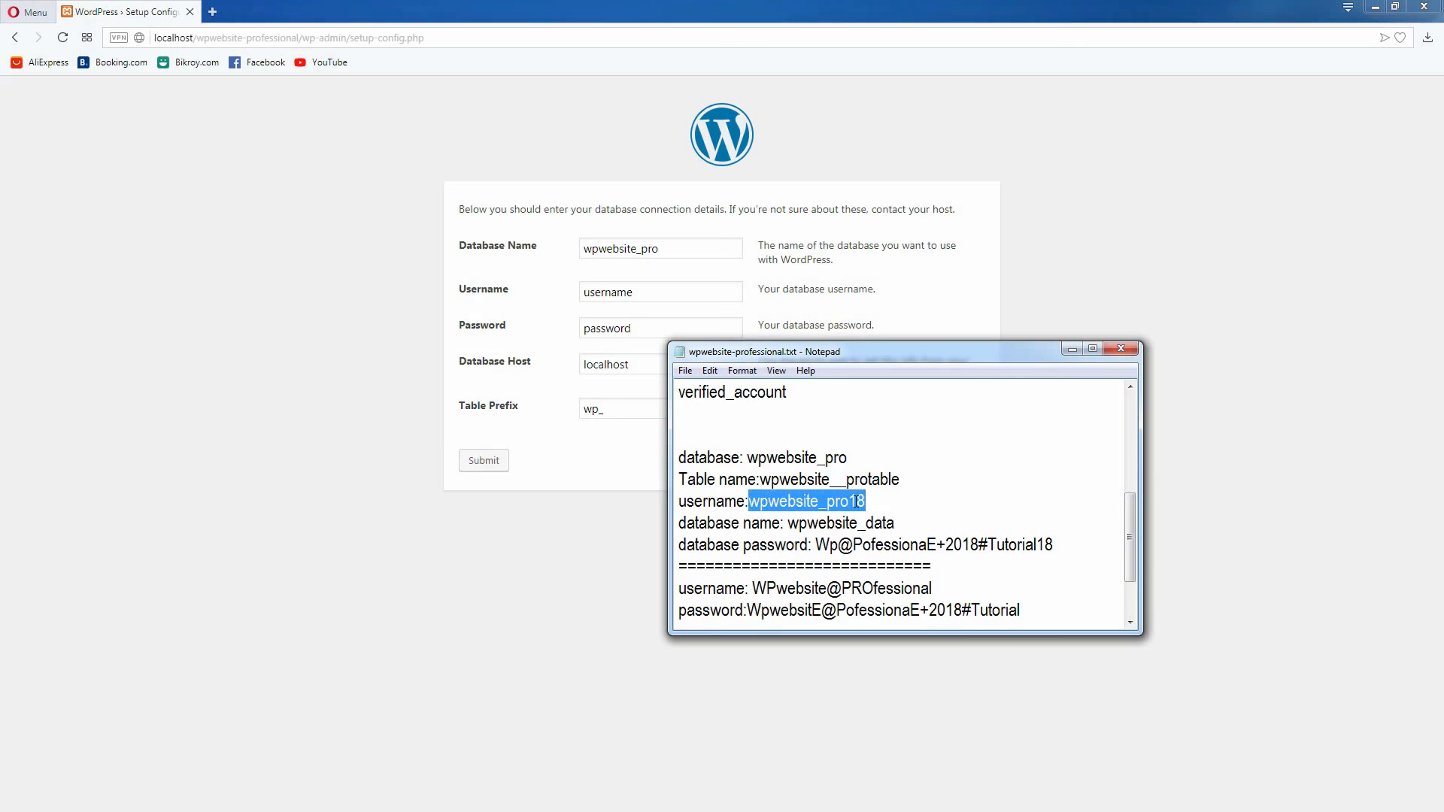
pyautogui.rightClick(858, 501)
pyautogui.click(884, 552)
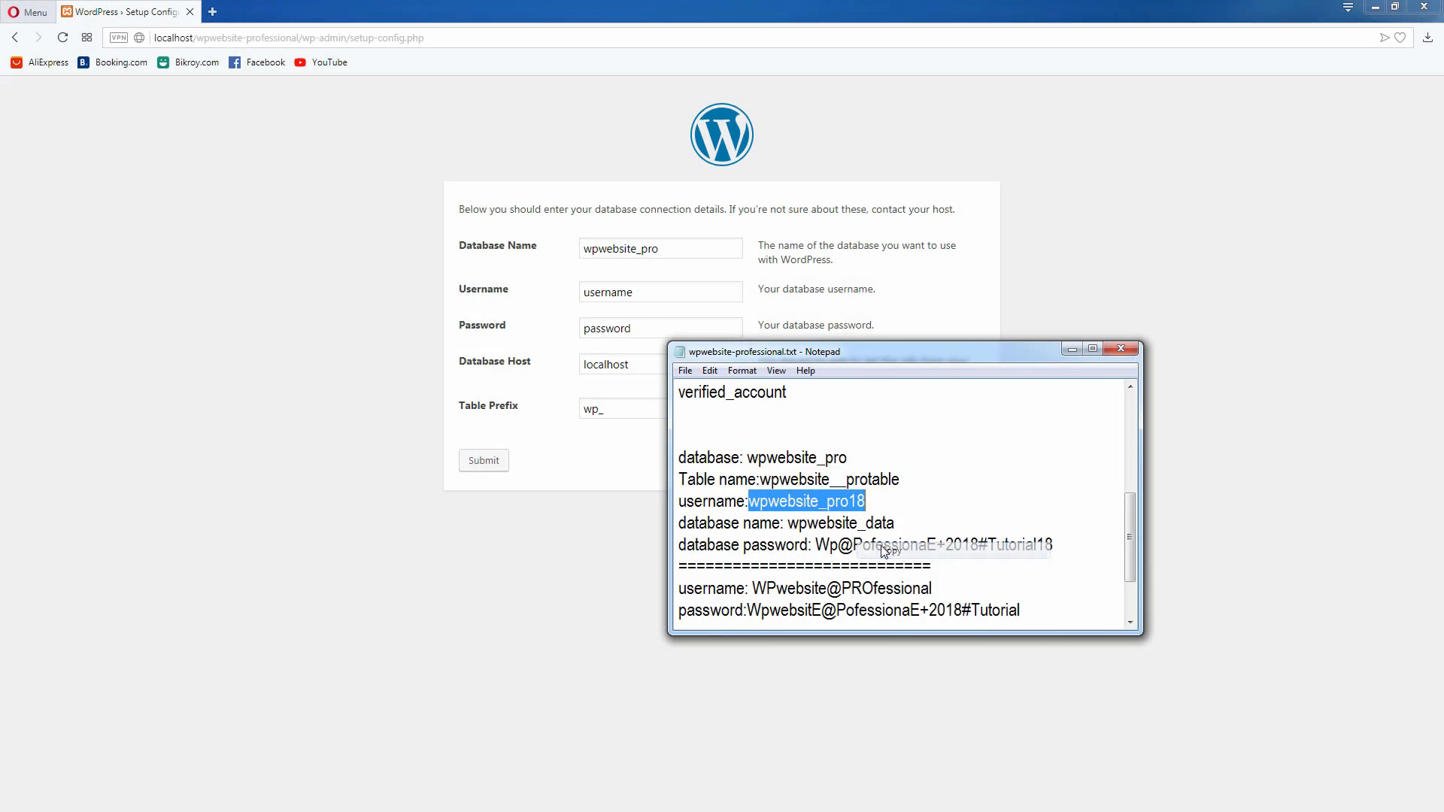
pyautogui.doubleClick(589, 295)
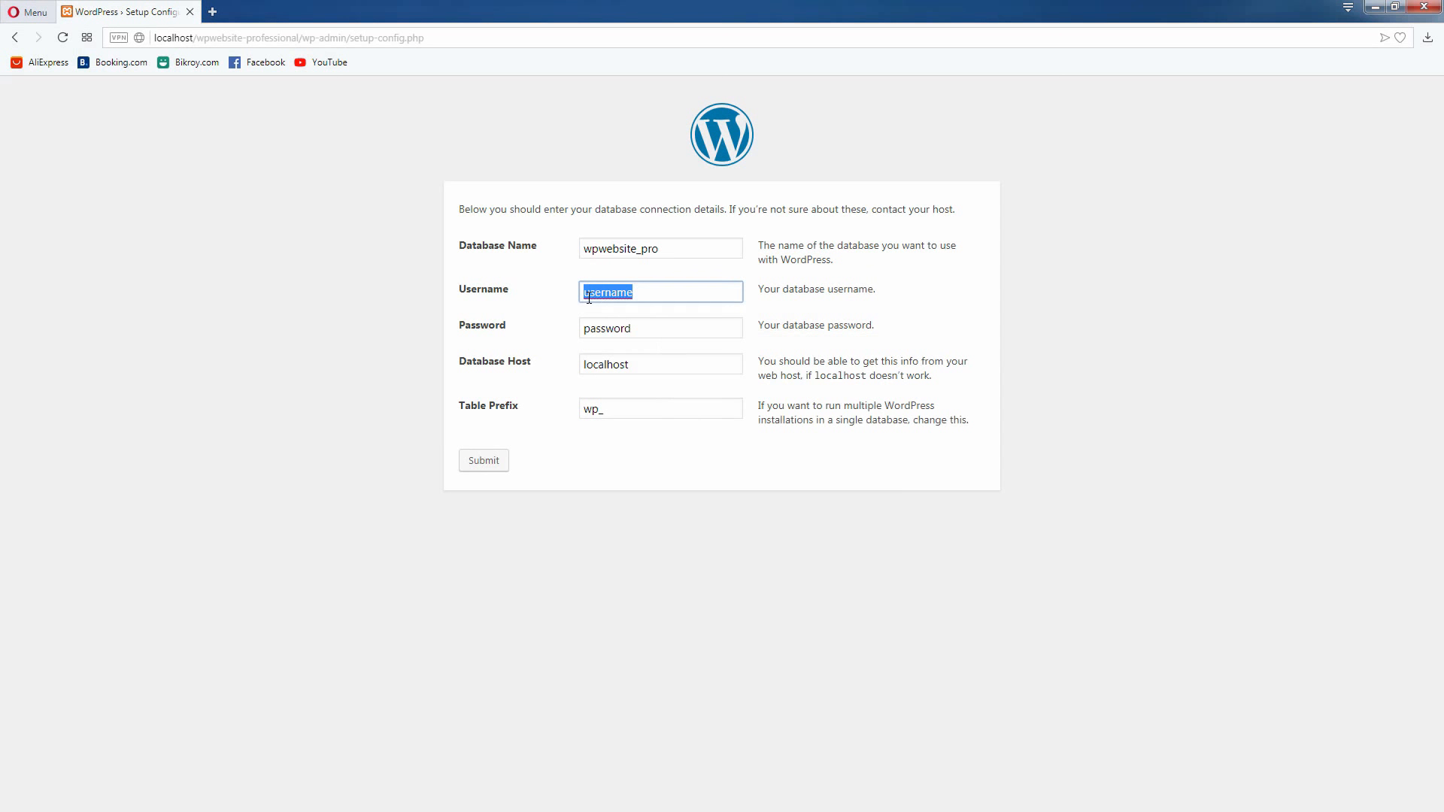
pyautogui.rightClick(589, 297)
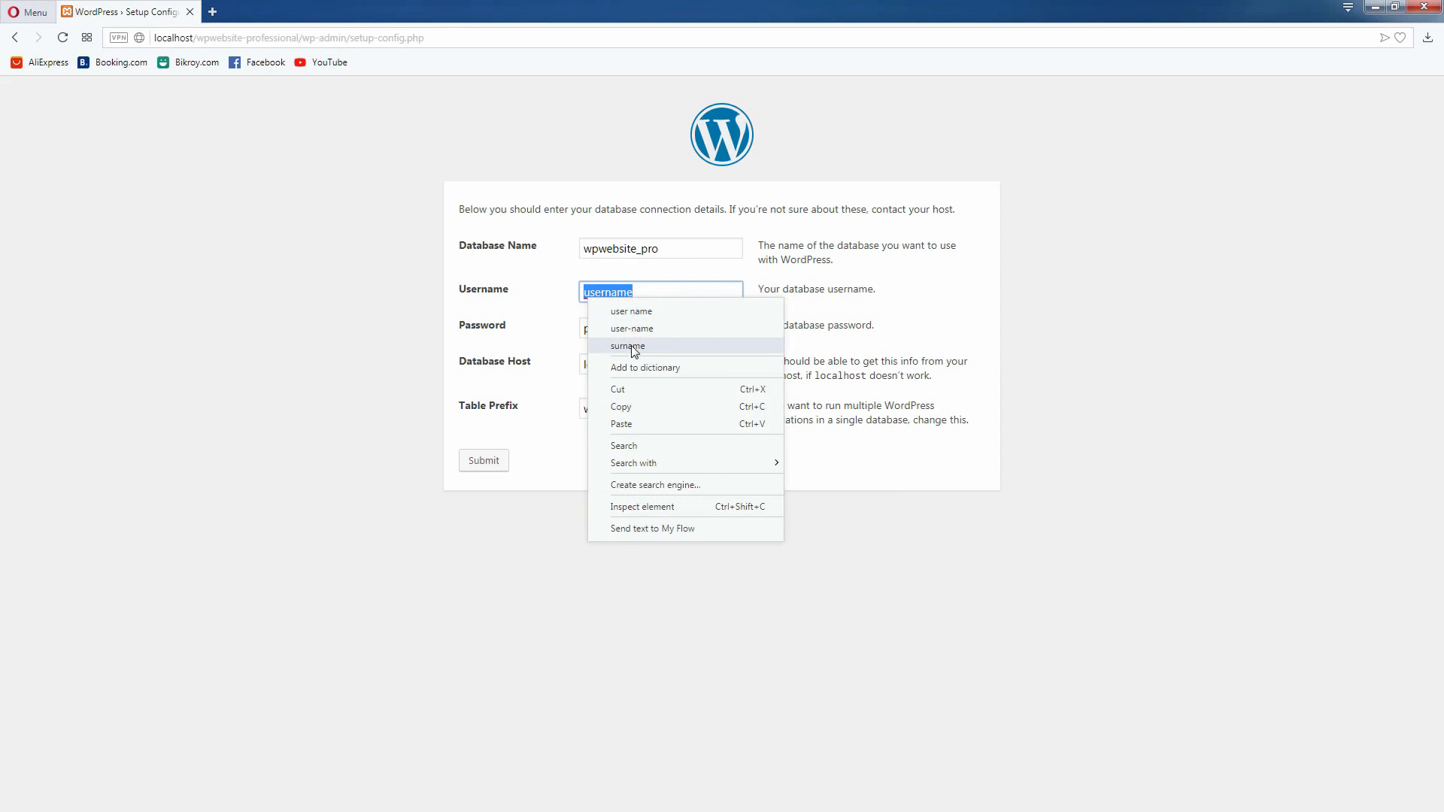
pyautogui.click(640, 425)
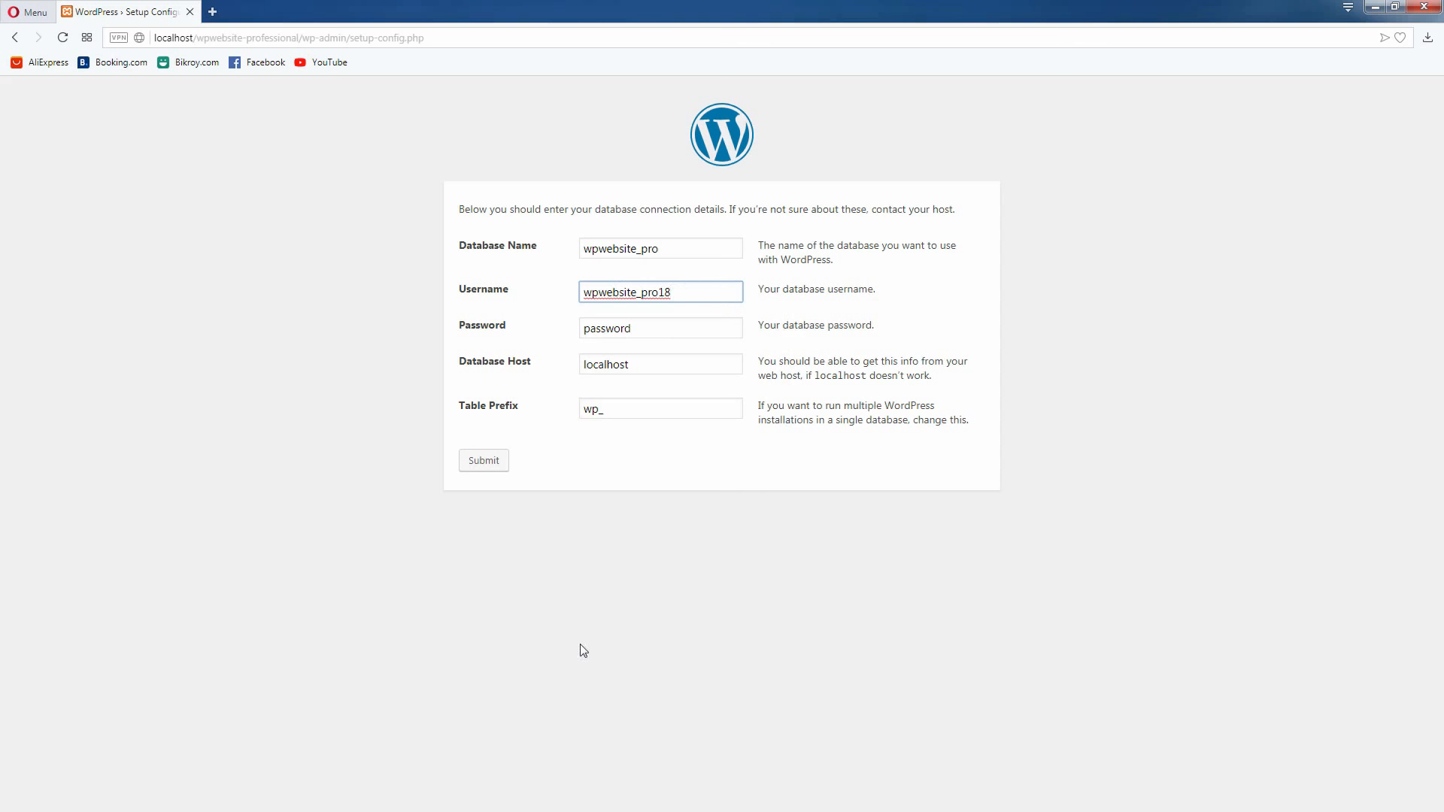
# Replace the placeholder in the Password field with the database password copied from the notes
pyautogui.hotkey('alt', 'Tab')
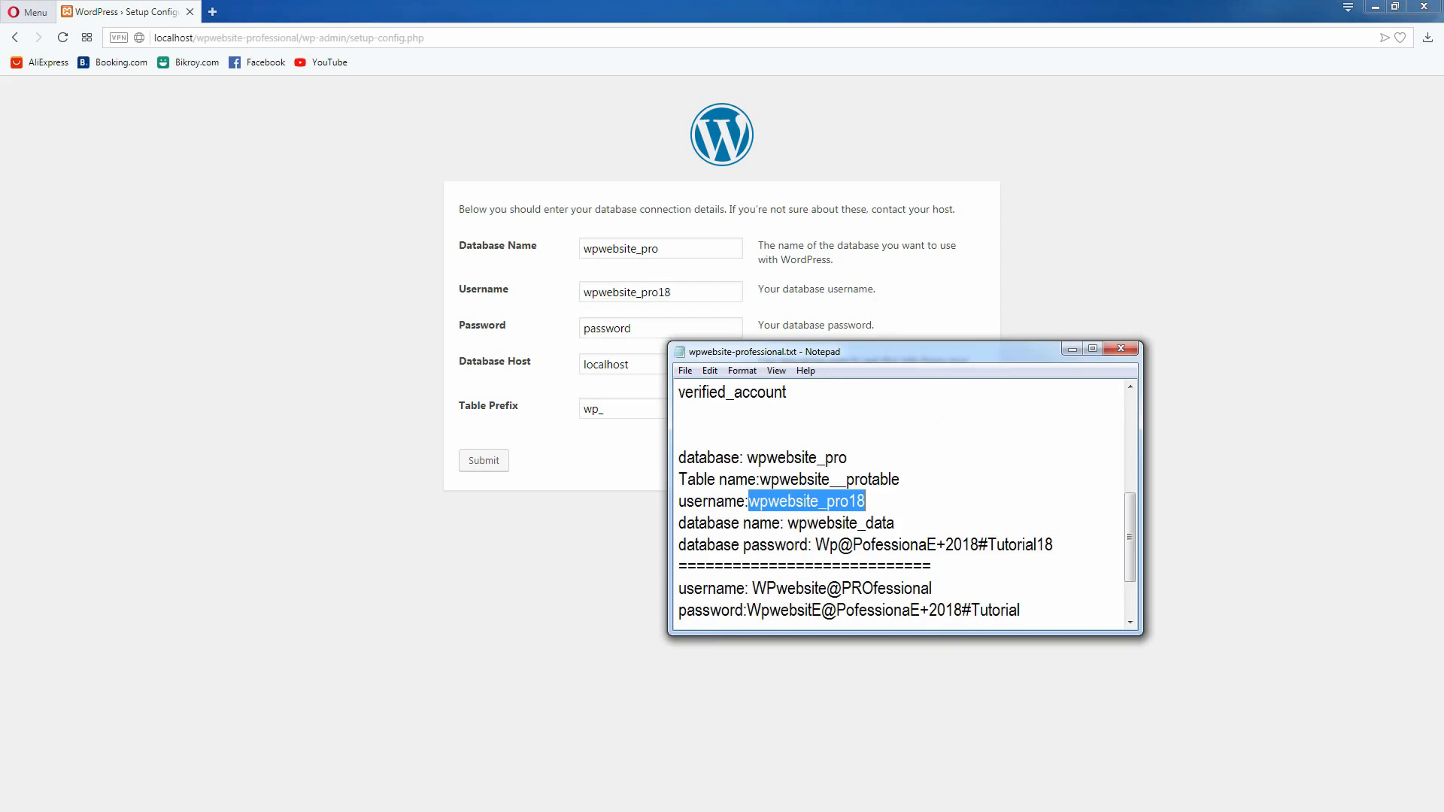
pyautogui.click(820, 586)
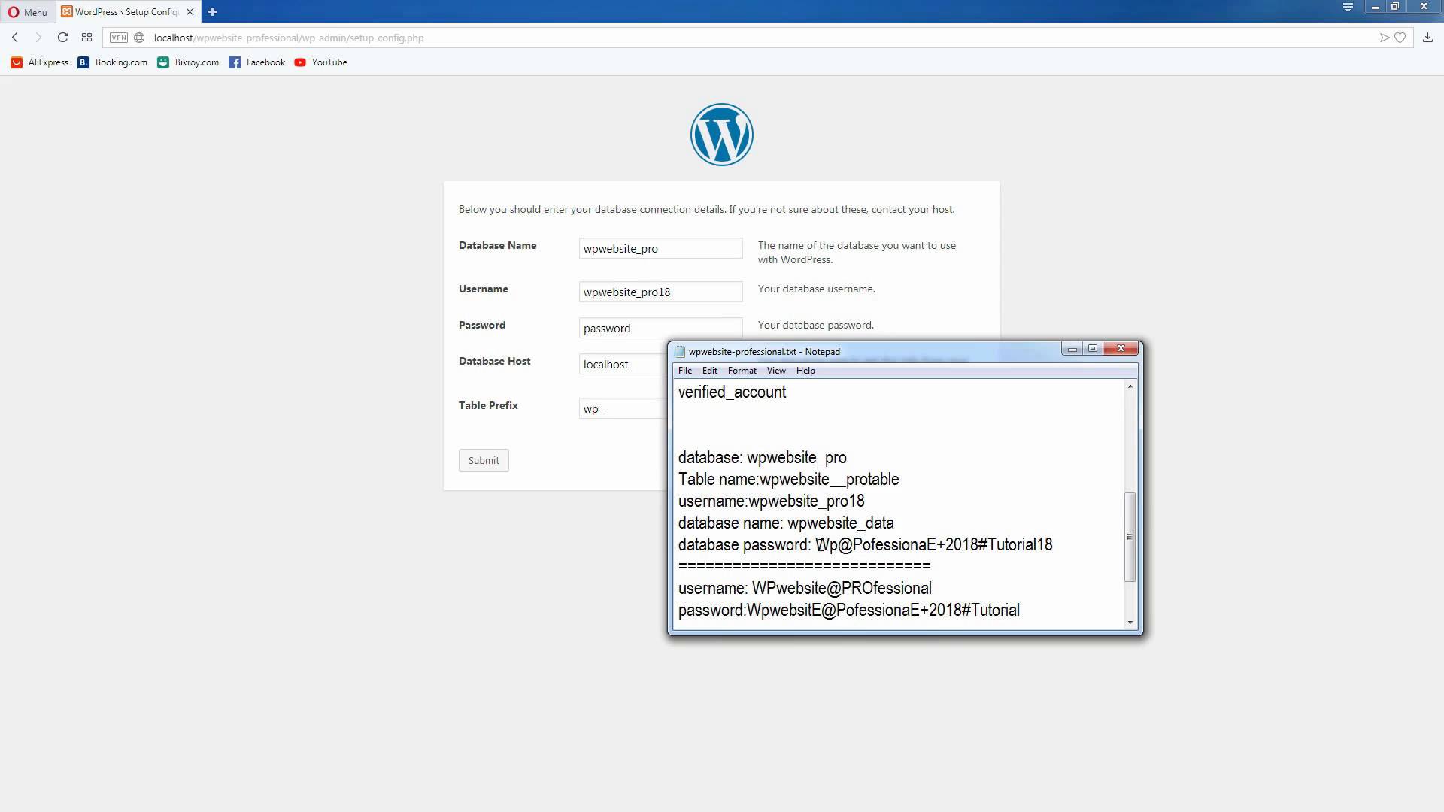
pyautogui.moveTo(817, 545); pyautogui.dragTo(945, 541)
pyautogui.moveTo(1042, 541); pyautogui.dragTo(1053, 541)
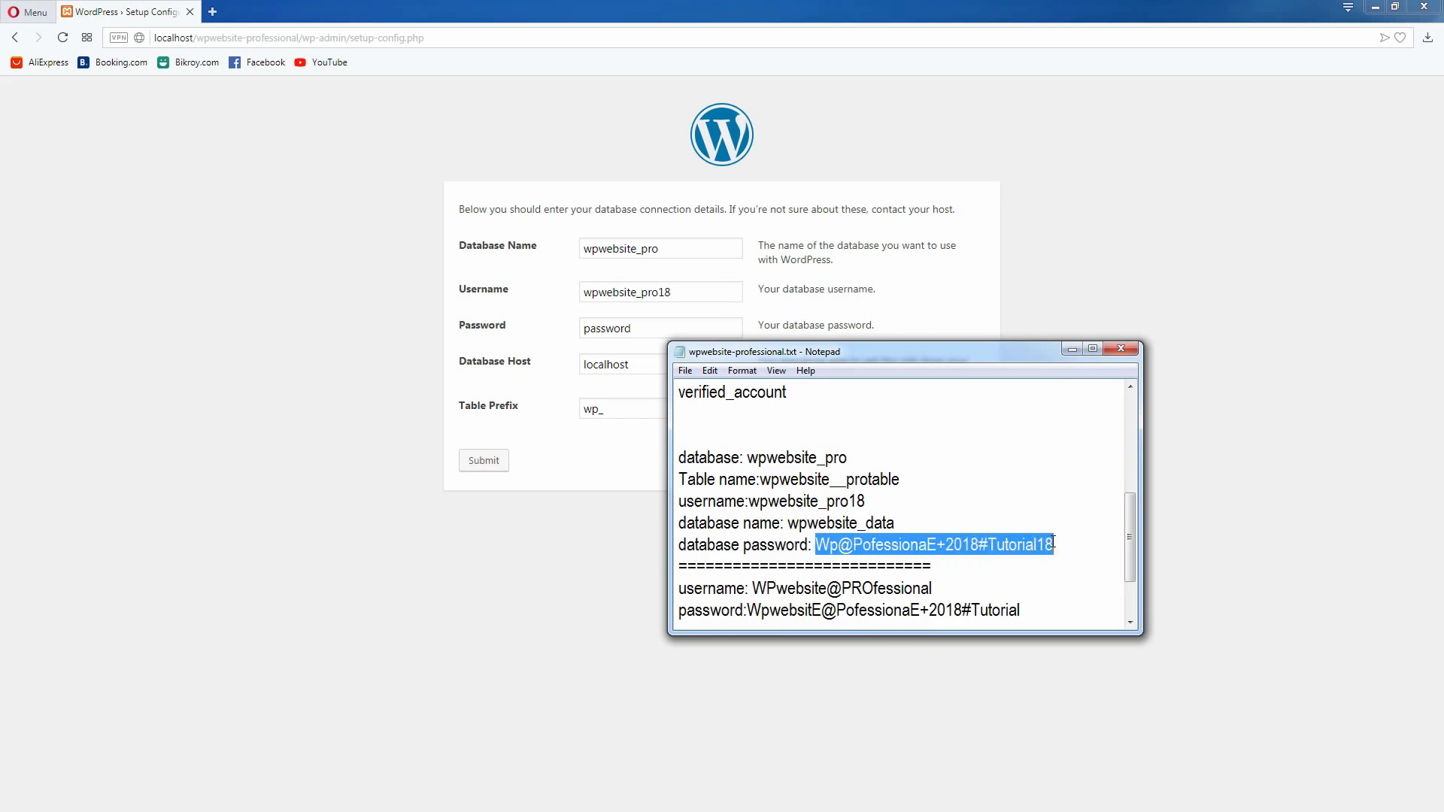
pyautogui.rightClick(961, 552)
pyautogui.click(993, 603)
pyautogui.click(623, 329)
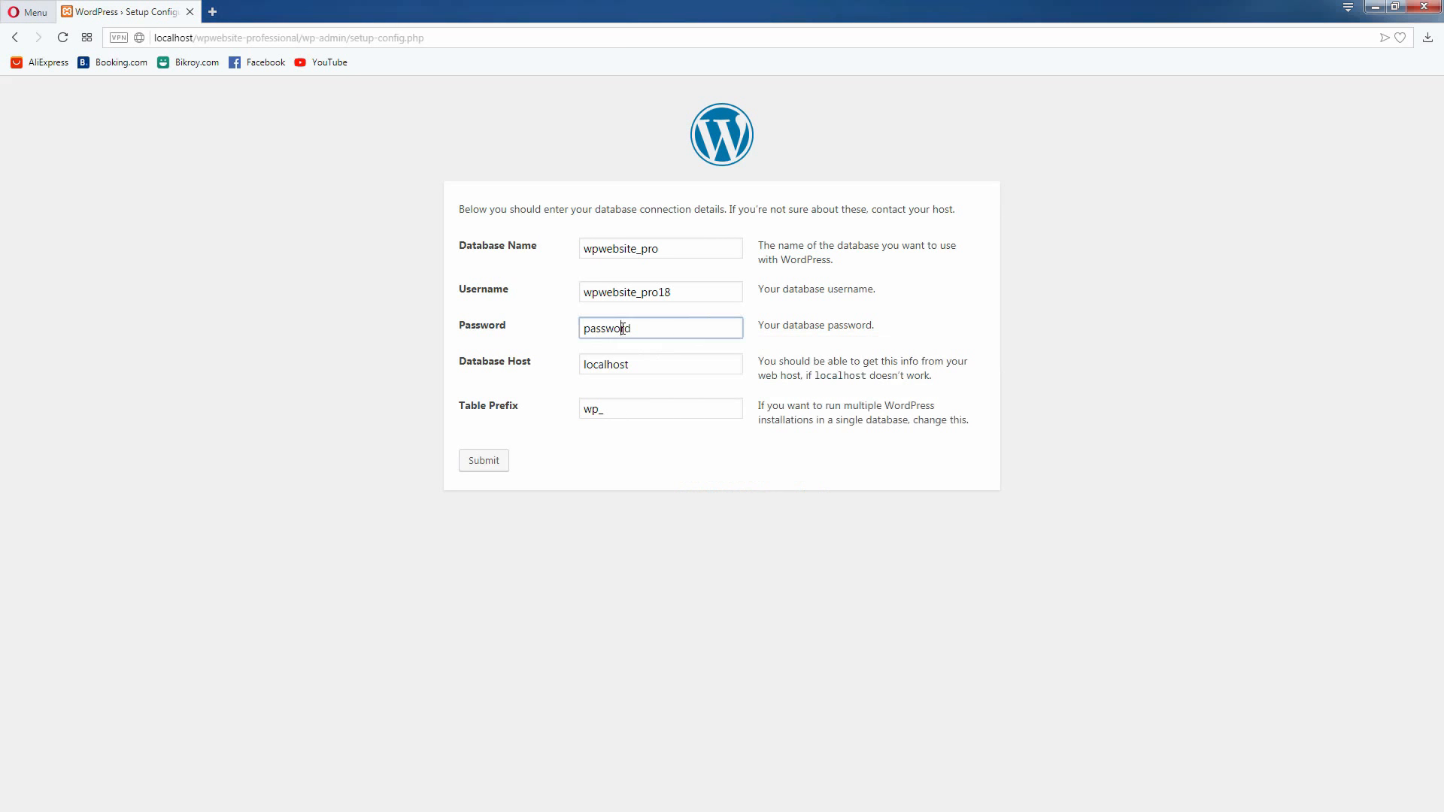
pyautogui.doubleClick(623, 329)
pyautogui.rightClick(623, 329)
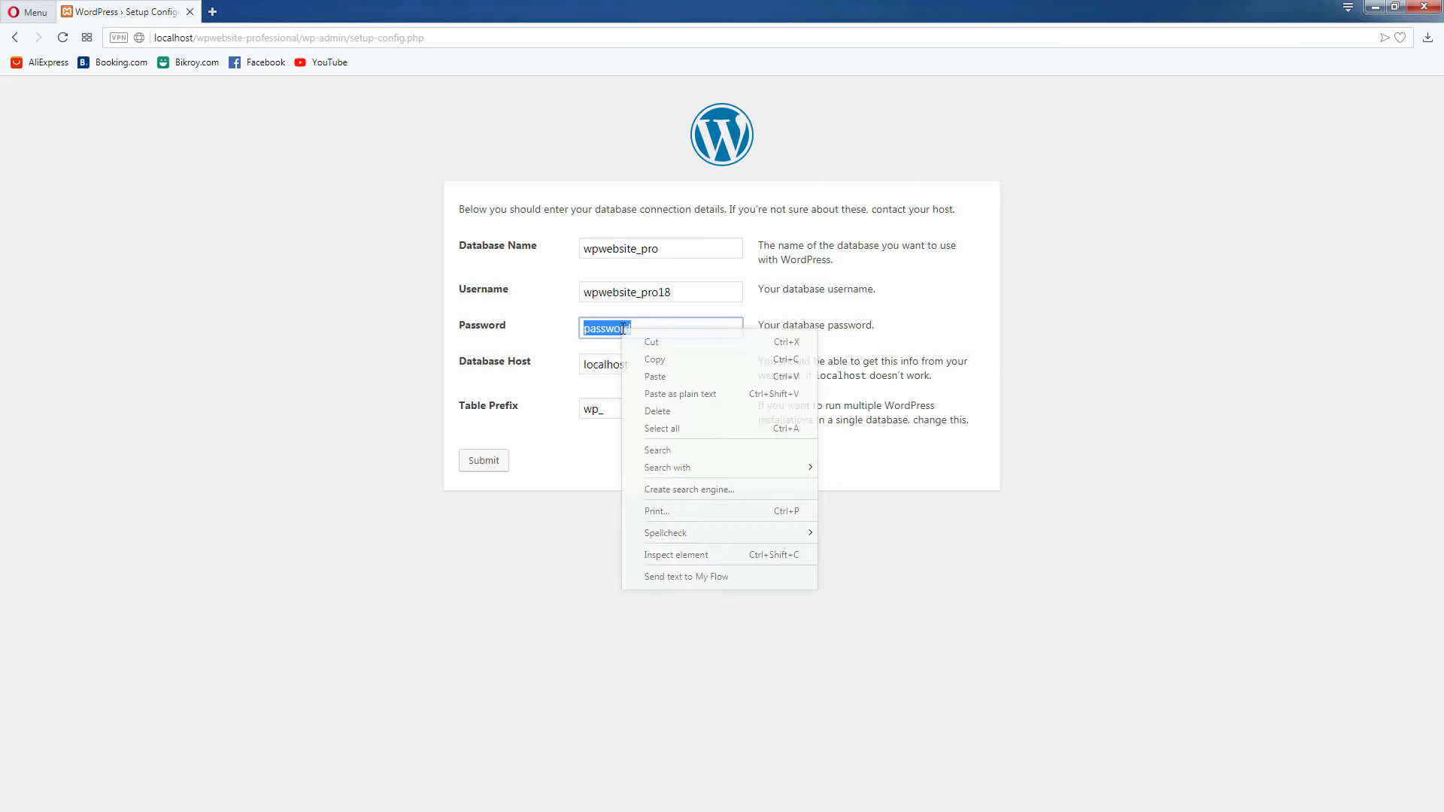
pyautogui.click(651, 376)
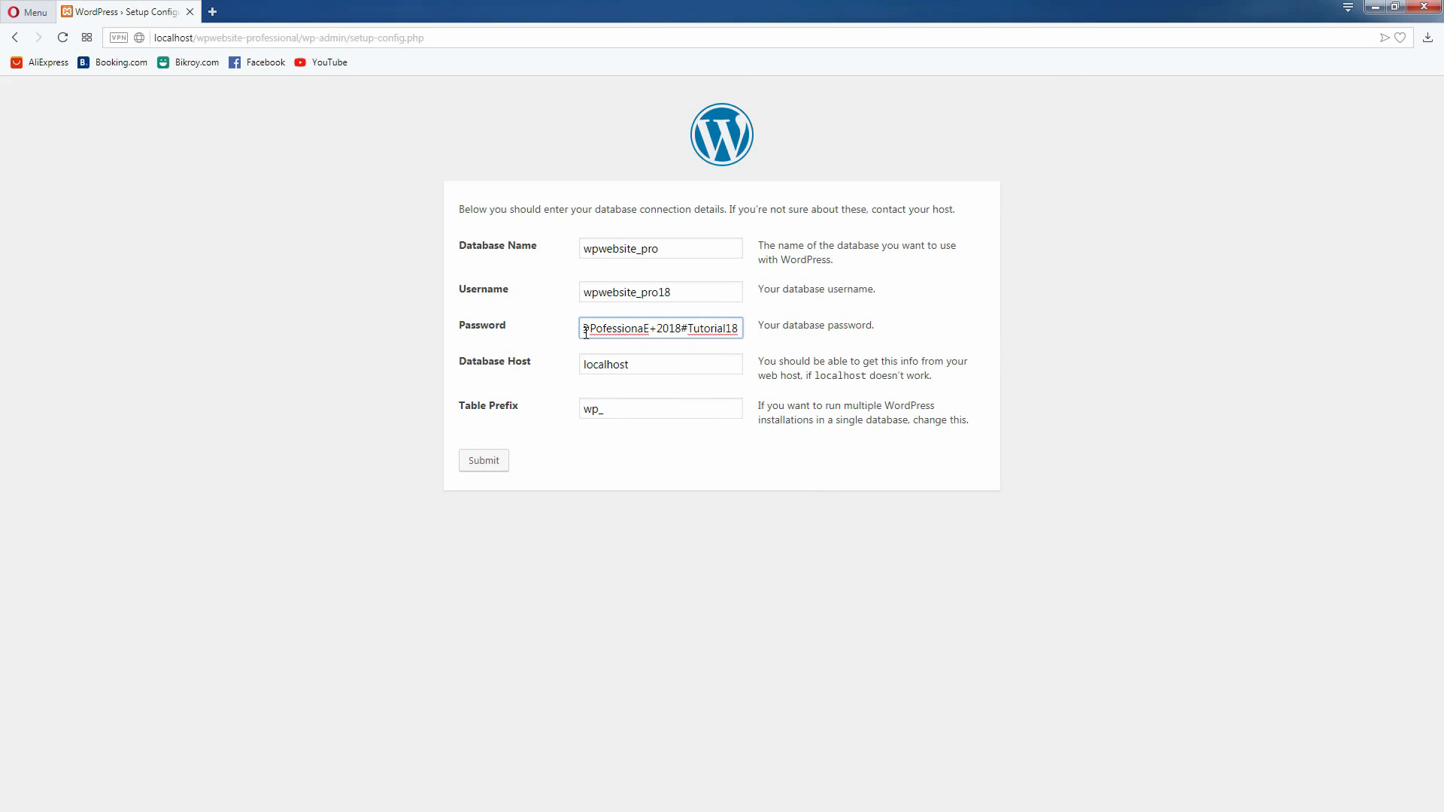
pyautogui.doubleClick(803, 326)
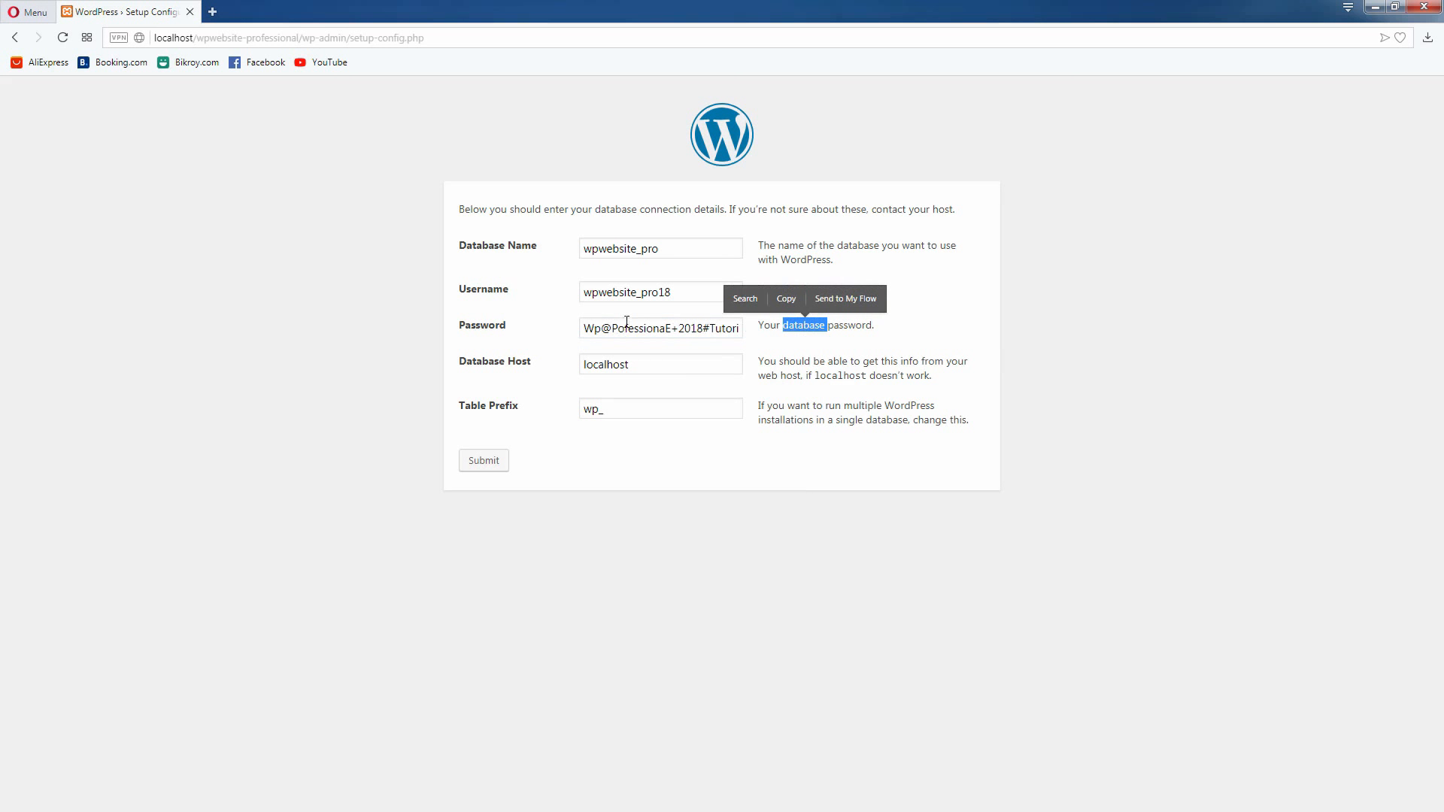
pyautogui.click(883, 346)
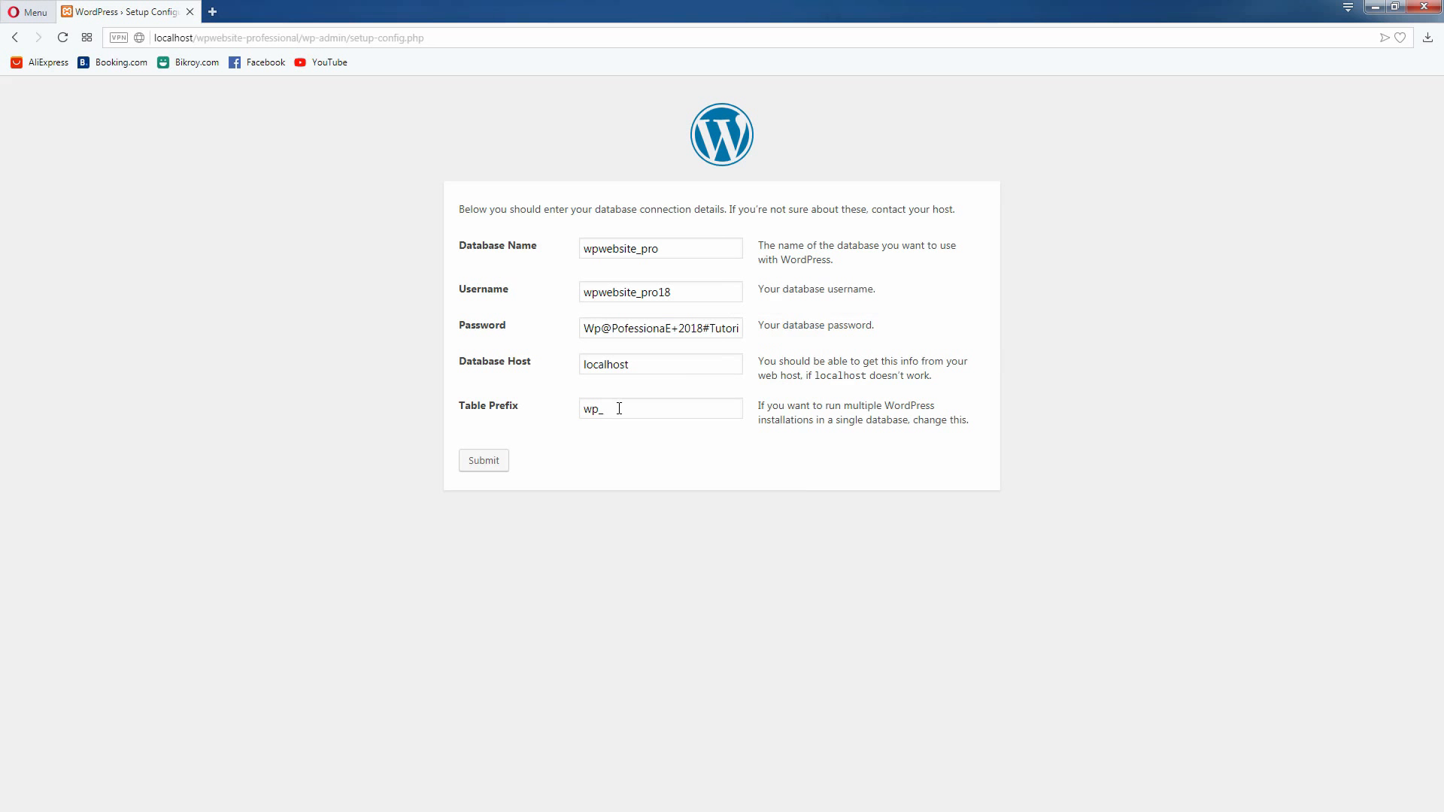
# Change the Table Prefix of the WordPress installation to wppwap_
pyautogui.doubleClick(592, 413)
pyautogui.click(599, 407)
pyautogui.write('pww')
pyautogui.press('BackSpace')
pyautogui.write('a')
pyautogui.moveTo(591, 414); pyautogui.dragTo(585, 415)
pyautogui.write('c')
pyautogui.moveTo(592, 410); pyautogui.dragTo(585, 409)
pyautogui.write('w')
pyautogui.click(617, 413)
pyautogui.write('p')
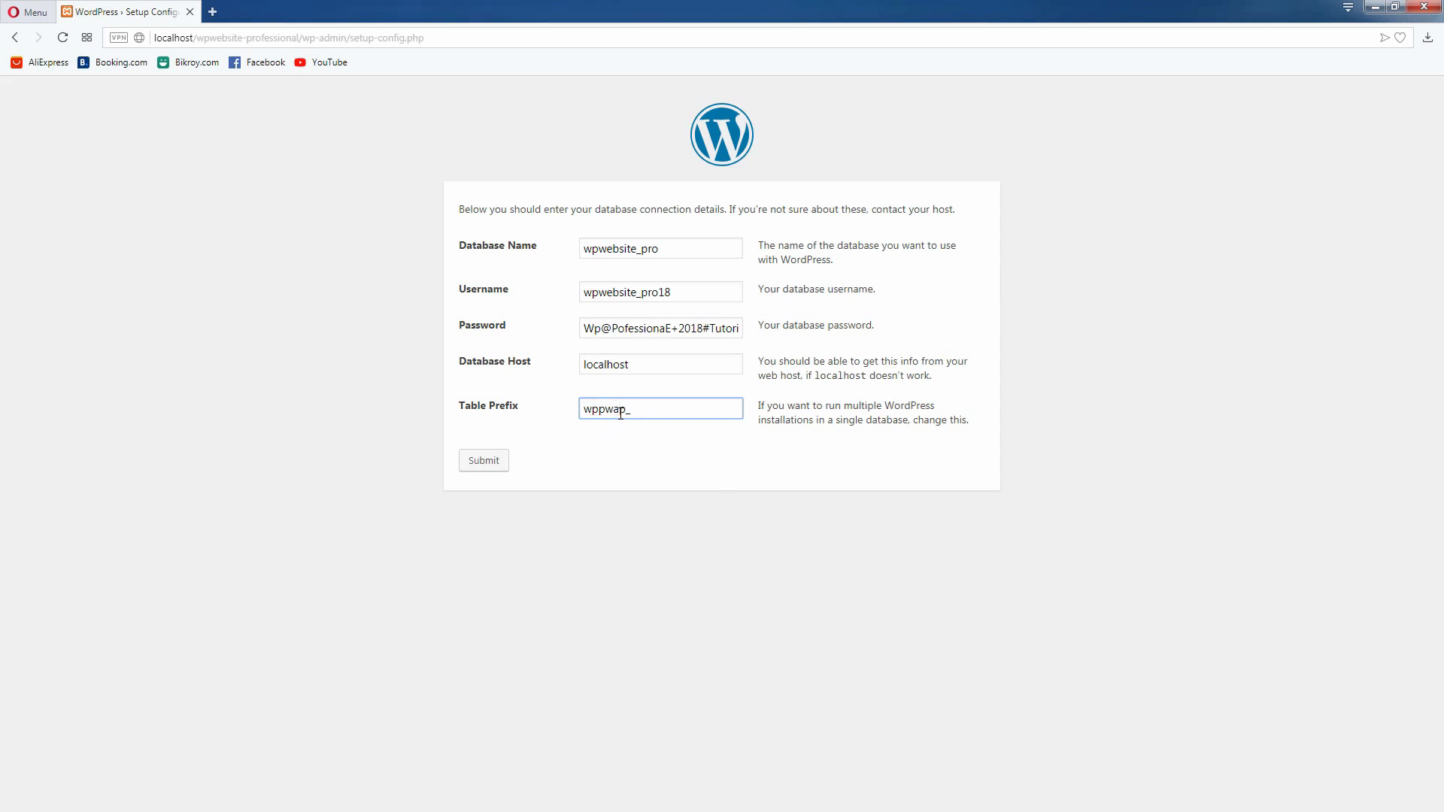